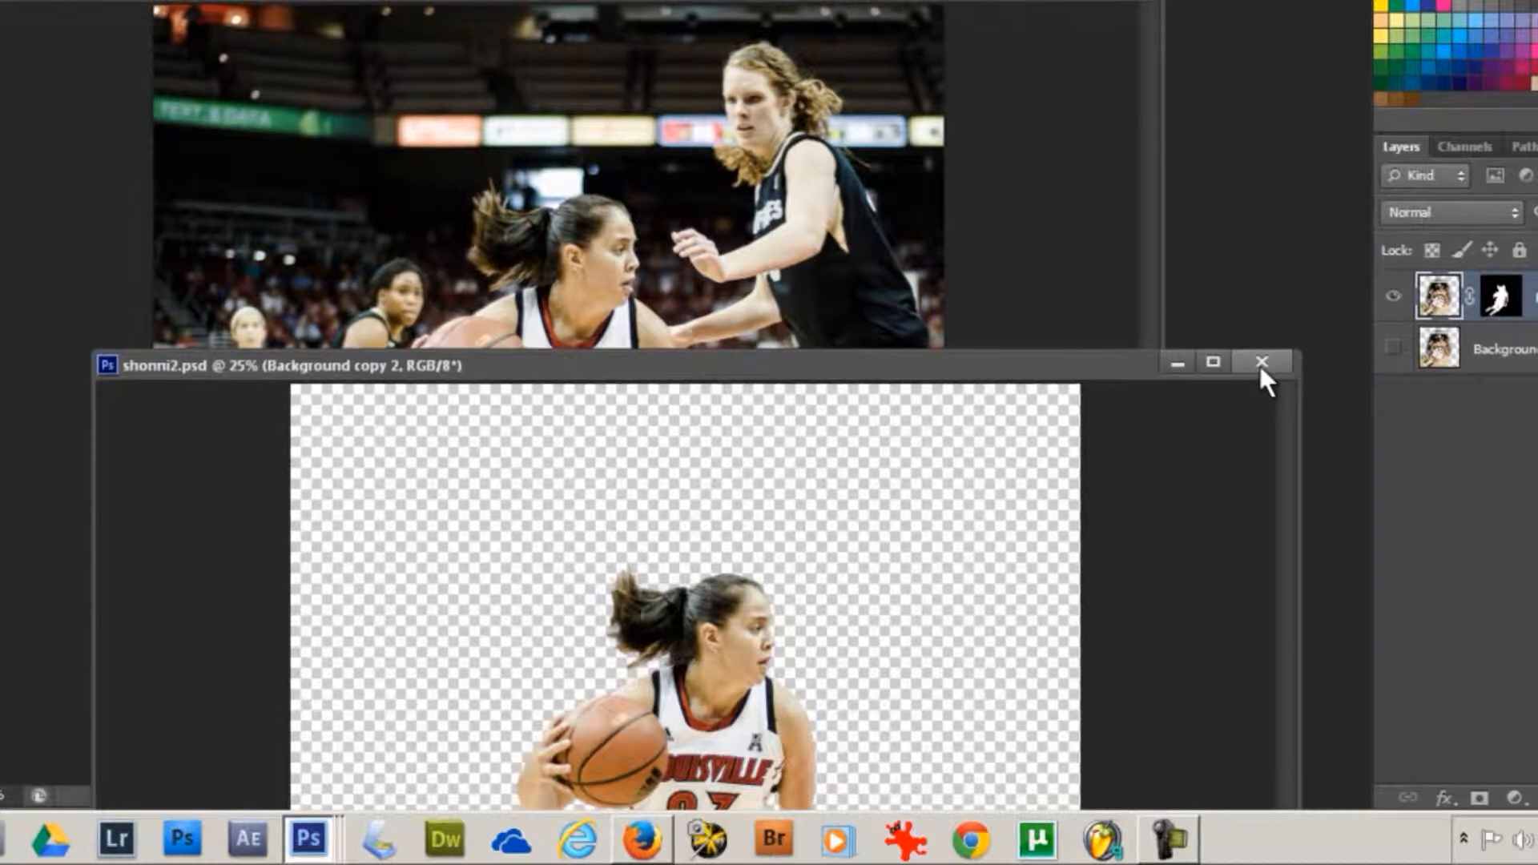
- Close shonni2.psd and duplicate the photo's background layer so that only Background copy and Background copy 2 remain
left_click(1260, 363)
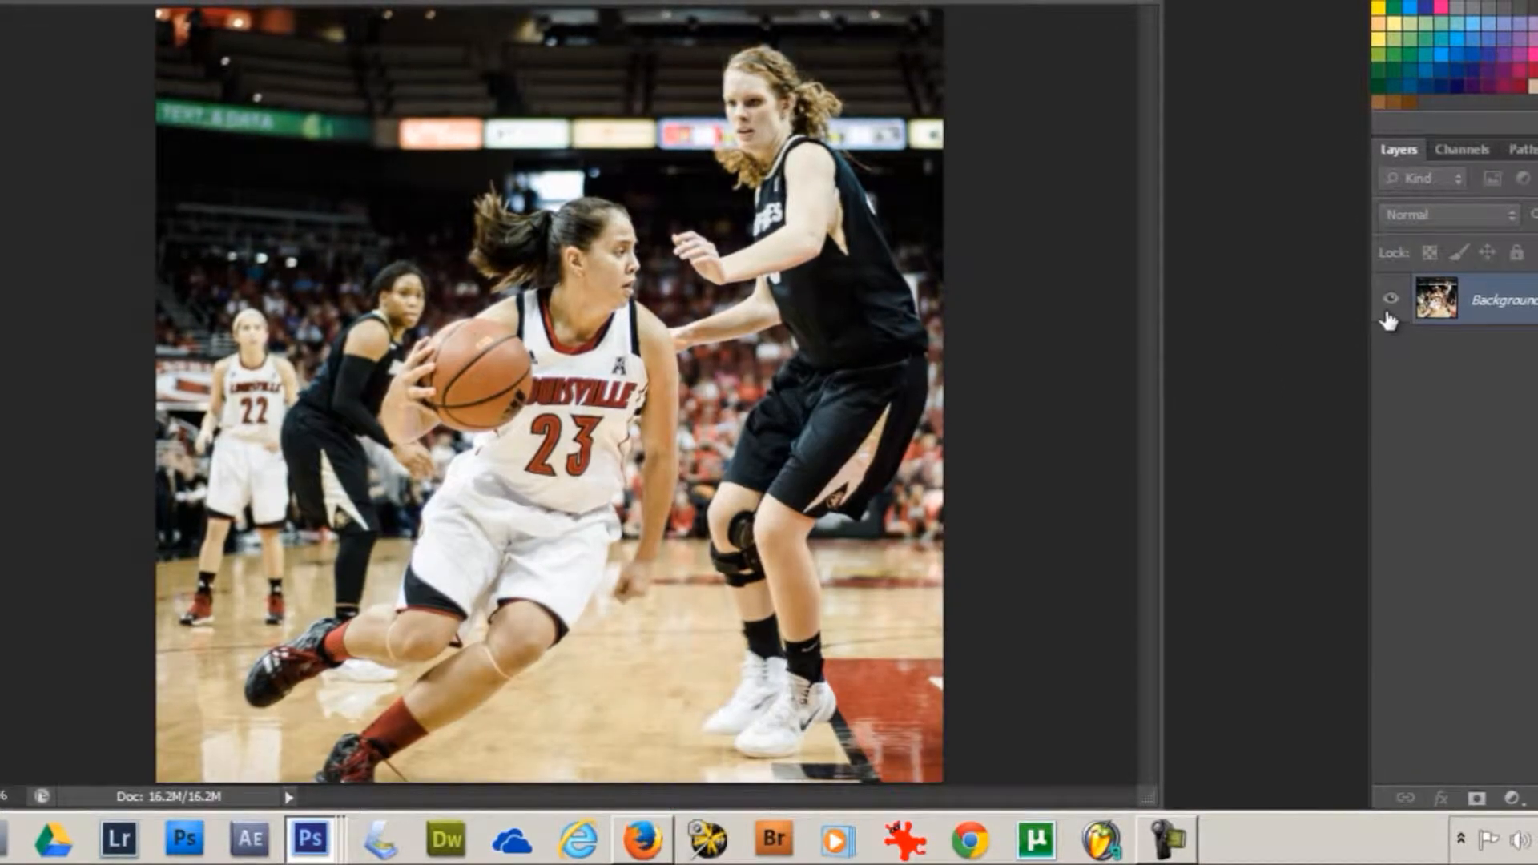
left_click_drag(1437, 305, 1437, 719)
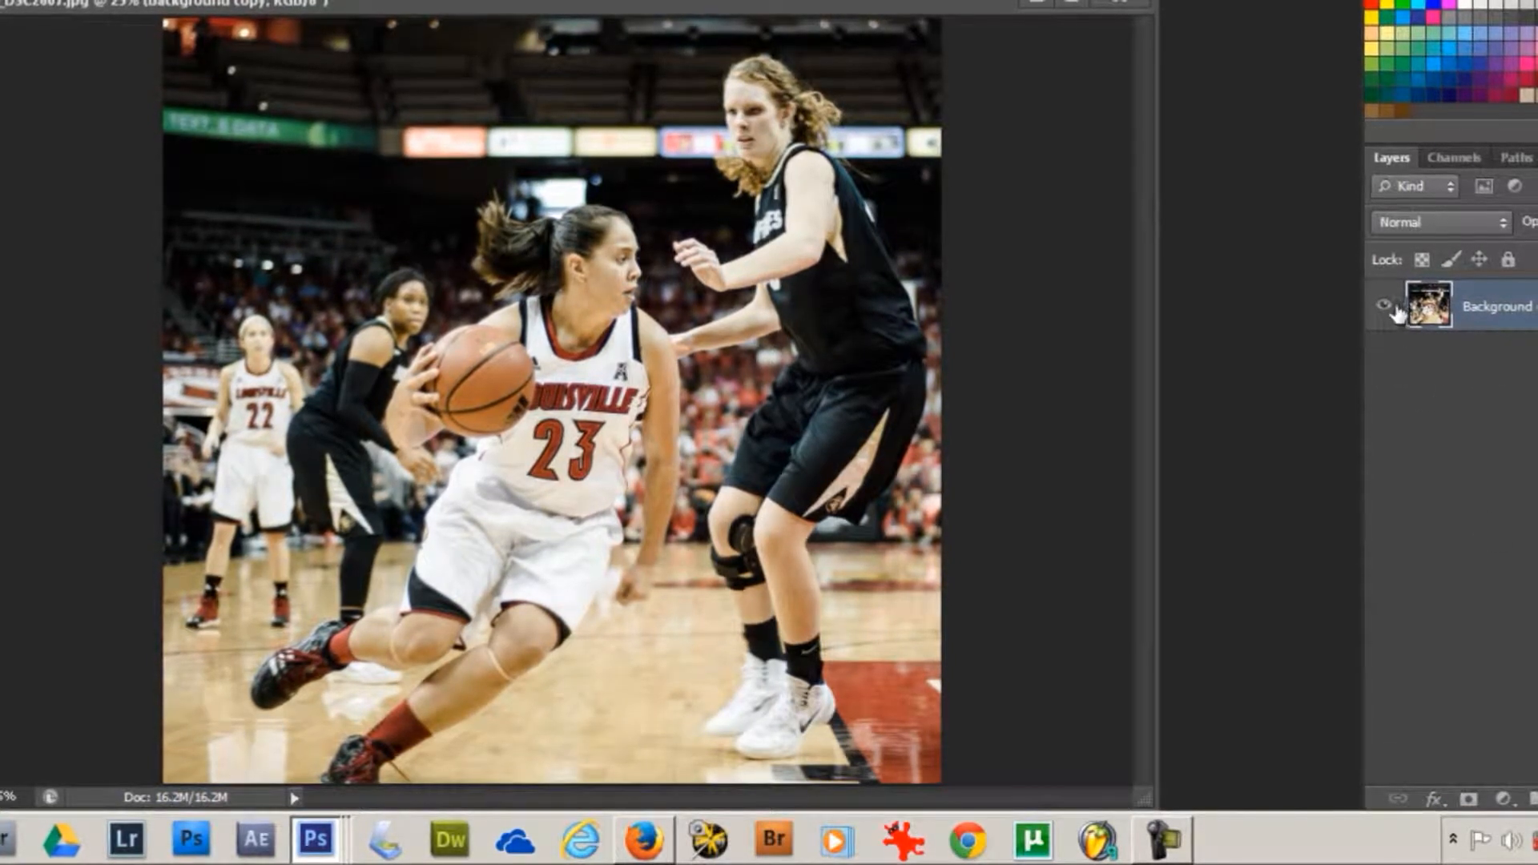
left_click_drag(1422, 309, 1528, 768)
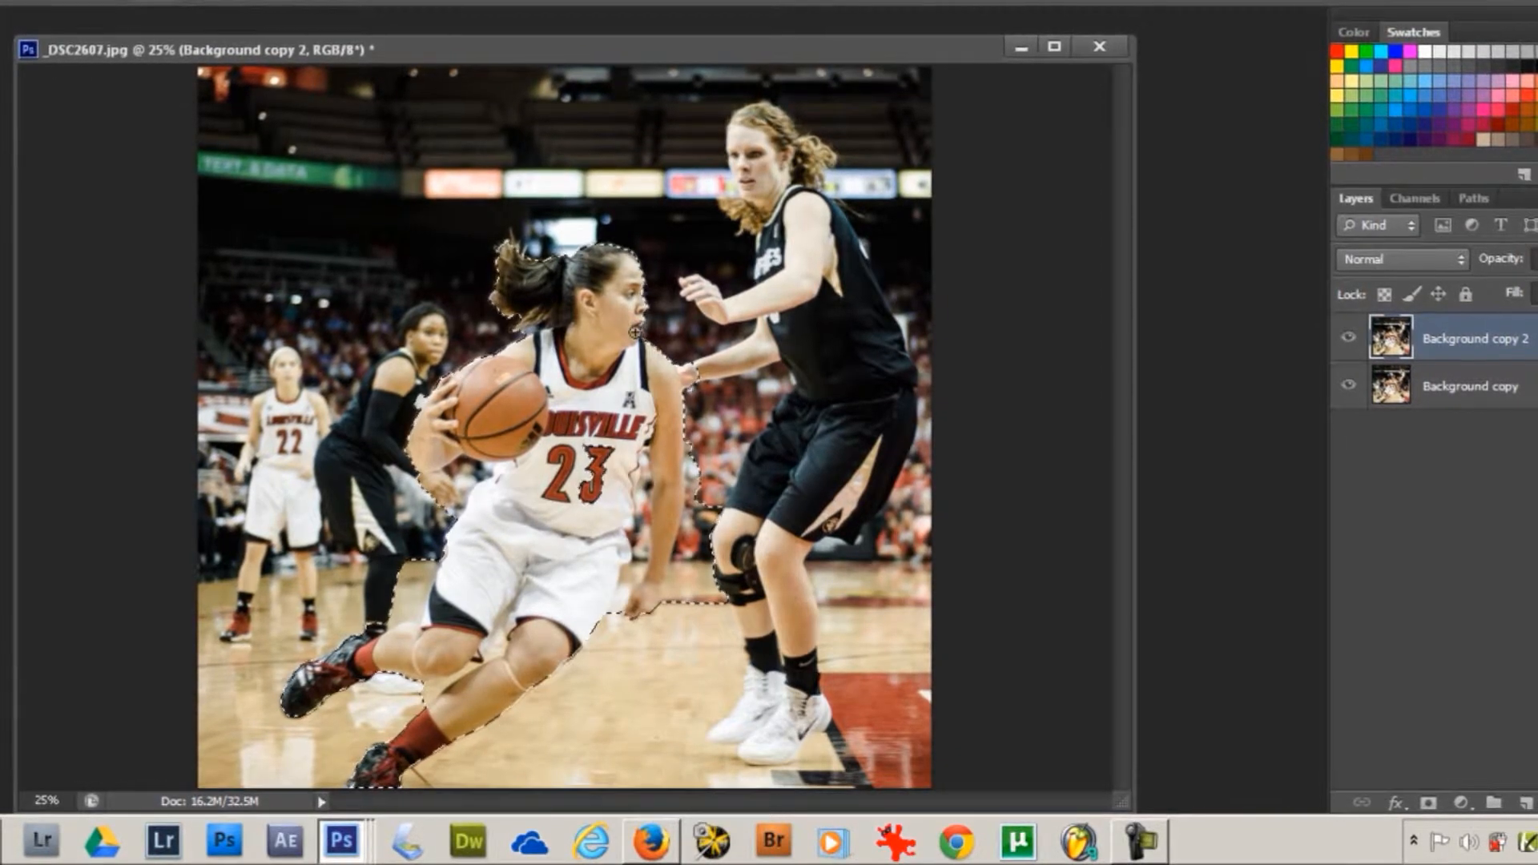
- Subtract the opponent's hand and the background beside player 23's arm from the selection with the Polygonal Lasso
key("ctrl+plus")
key("ctrl+plus")
key("ctrl+plus")
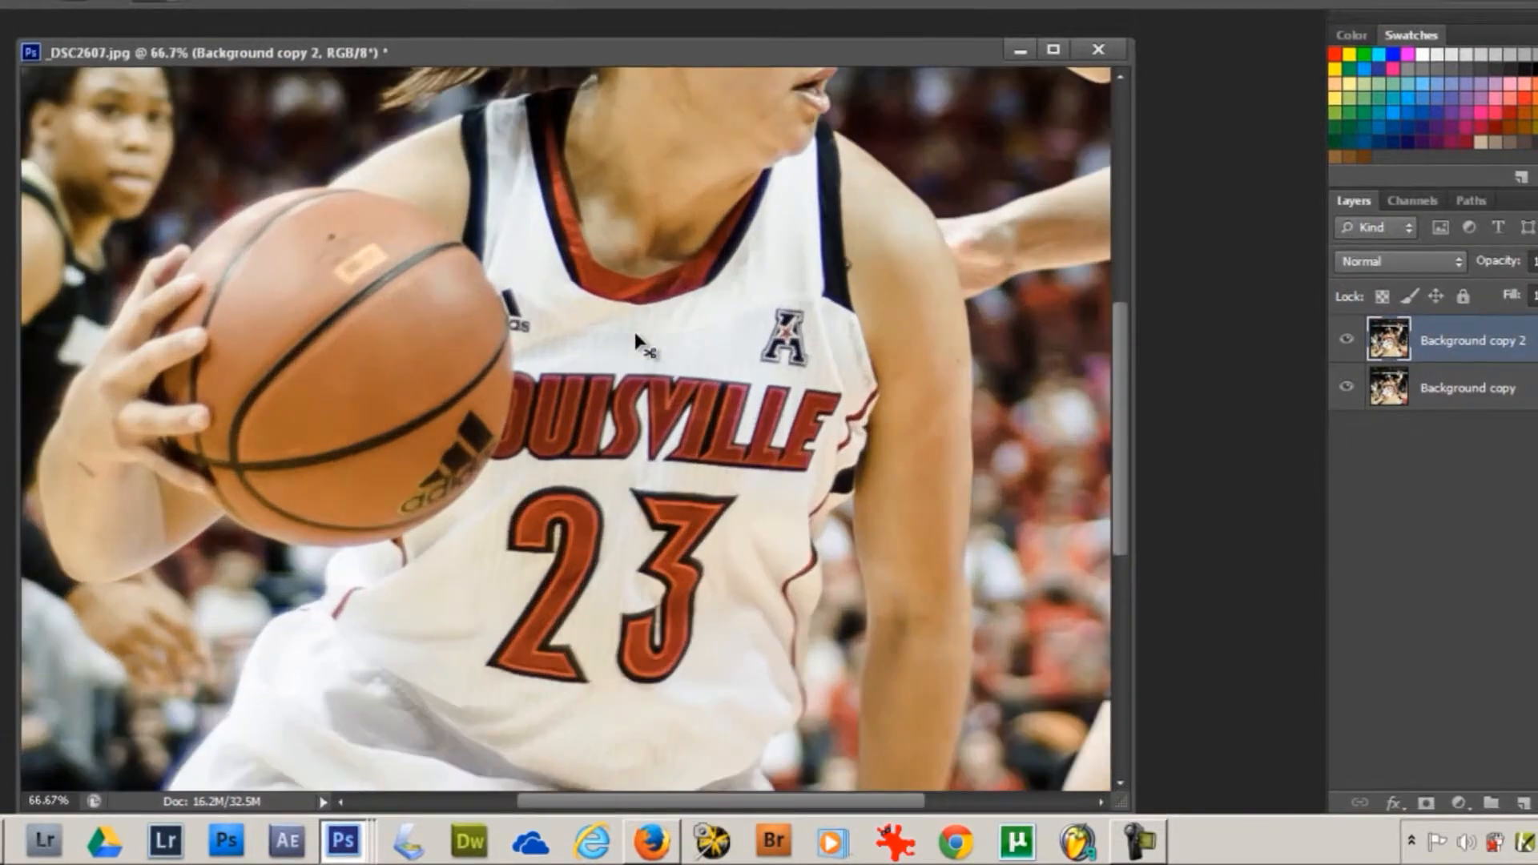
key("ctrl+plus")
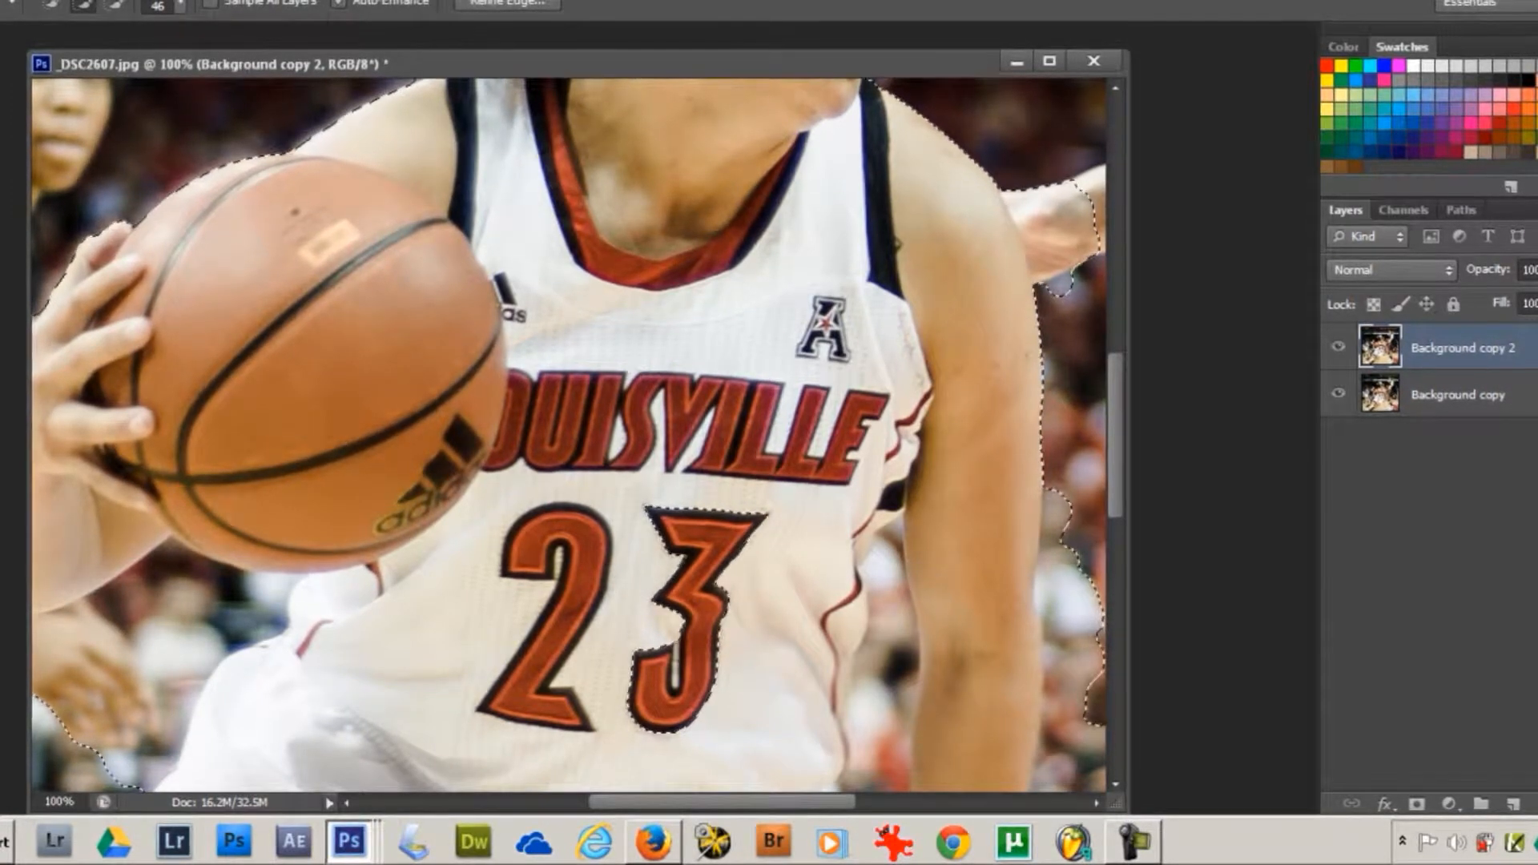
key("l")
mouse_move(689, 306)
left_mouse_down()
mouse_move(322, 468)
mouse_move(297, 494)
left_mouse_up()
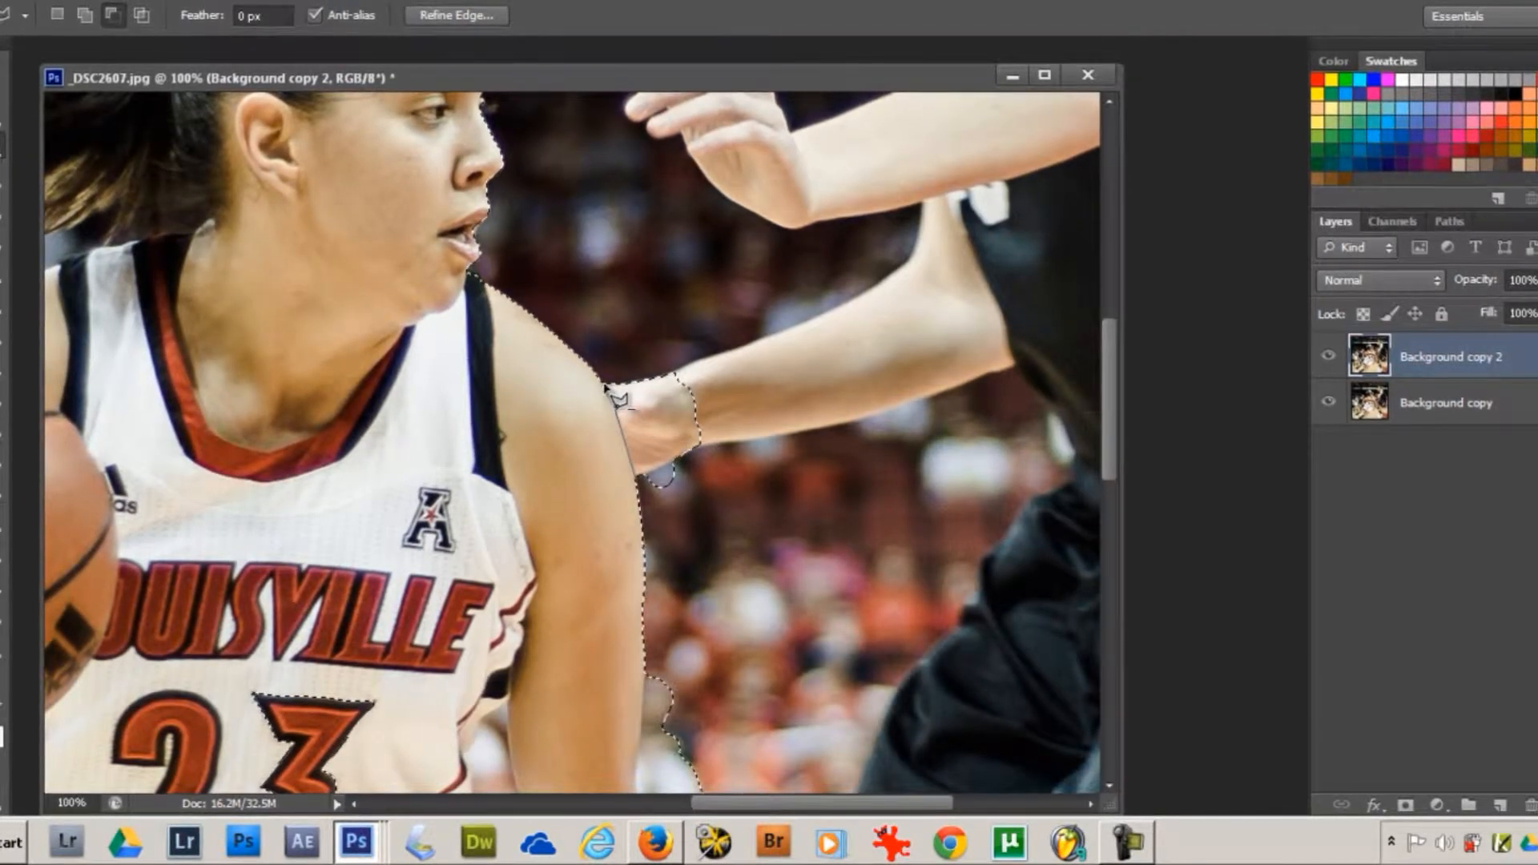
mouse_move(724, 387)
left_mouse_down()
mouse_move(684, 500)
mouse_move(643, 500)
left_mouse_up()
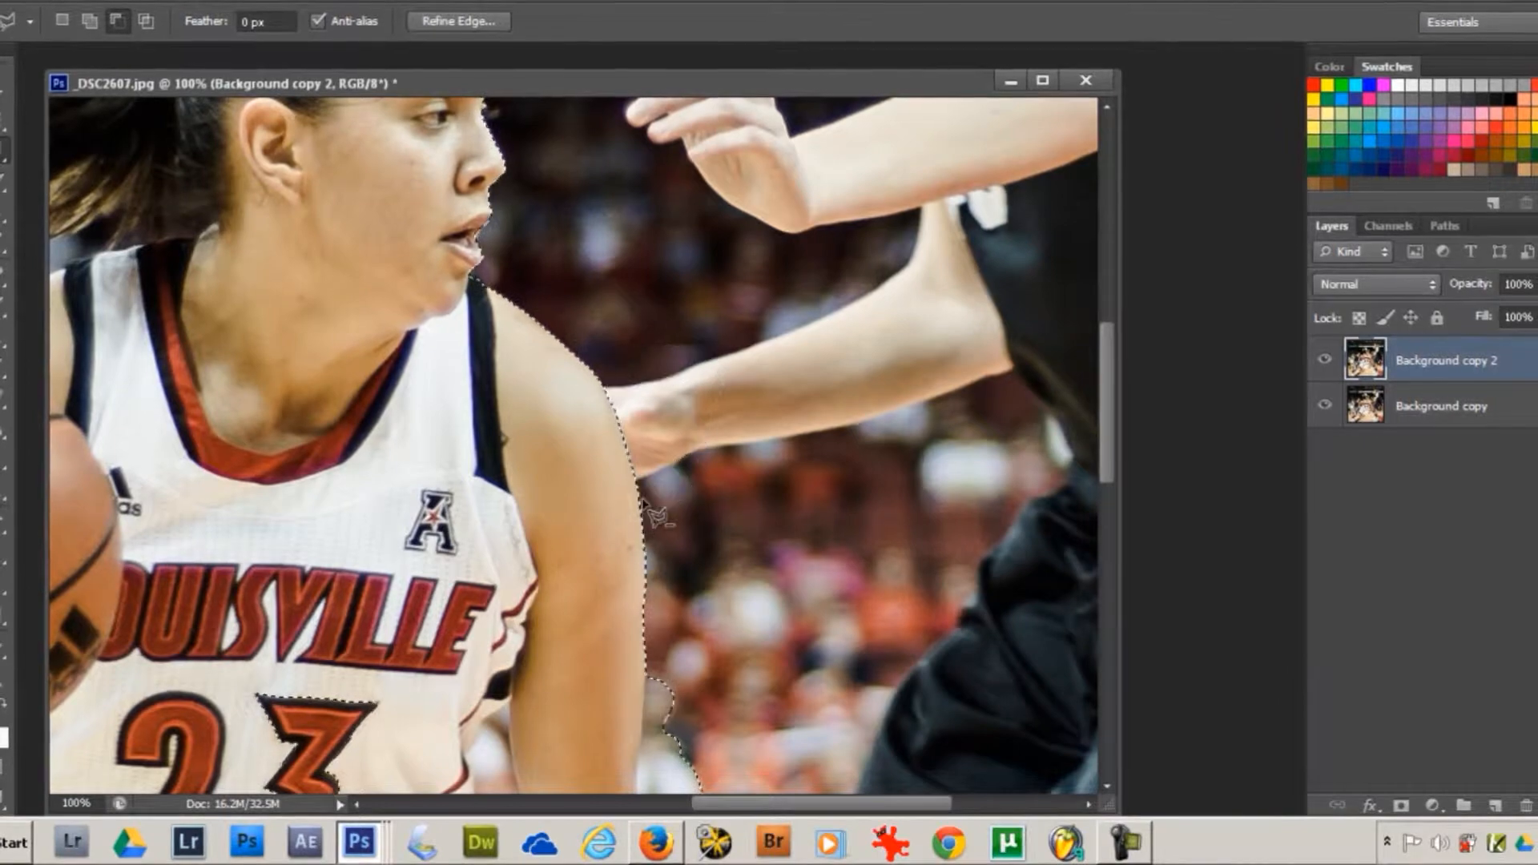
left_click_drag(669, 605, 637, 323)
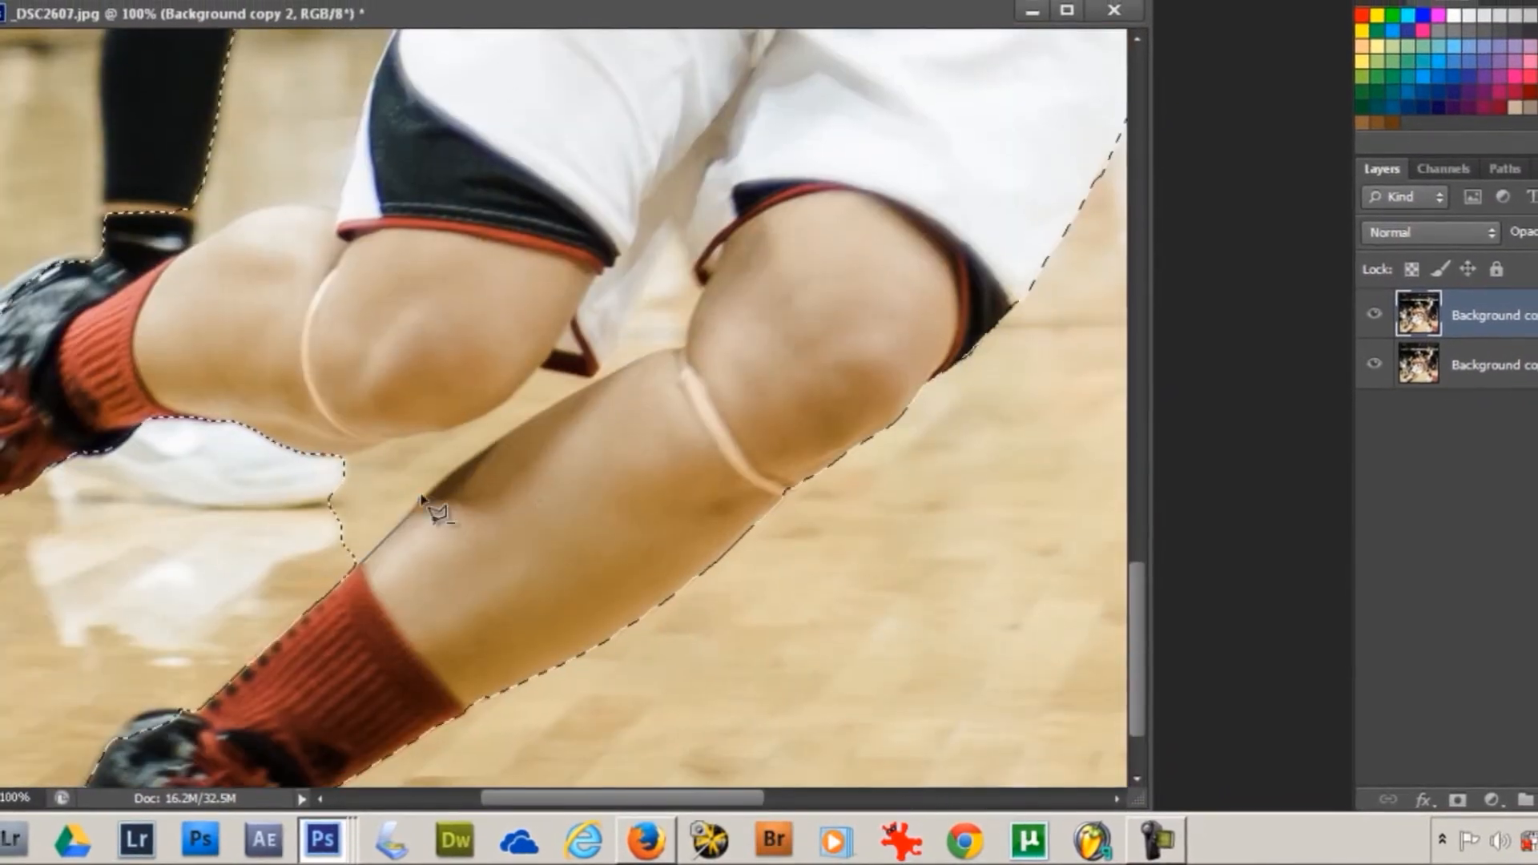
- Subtract the floor and white shoe area between the player's legs from the selection with the Polygonal Lasso
left_click(525, 493)
left_click(608, 440)
left_click(690, 407)
left_click(708, 358)
left_click(691, 312)
left_click(657, 361)
left_click(639, 403)
left_click(619, 427)
left_click(586, 386)
left_click(547, 372)
left_click(510, 403)
left_click(456, 430)
left_click(350, 456)
left_click(360, 566)
left_click_drag(102, 488, 522, 622)
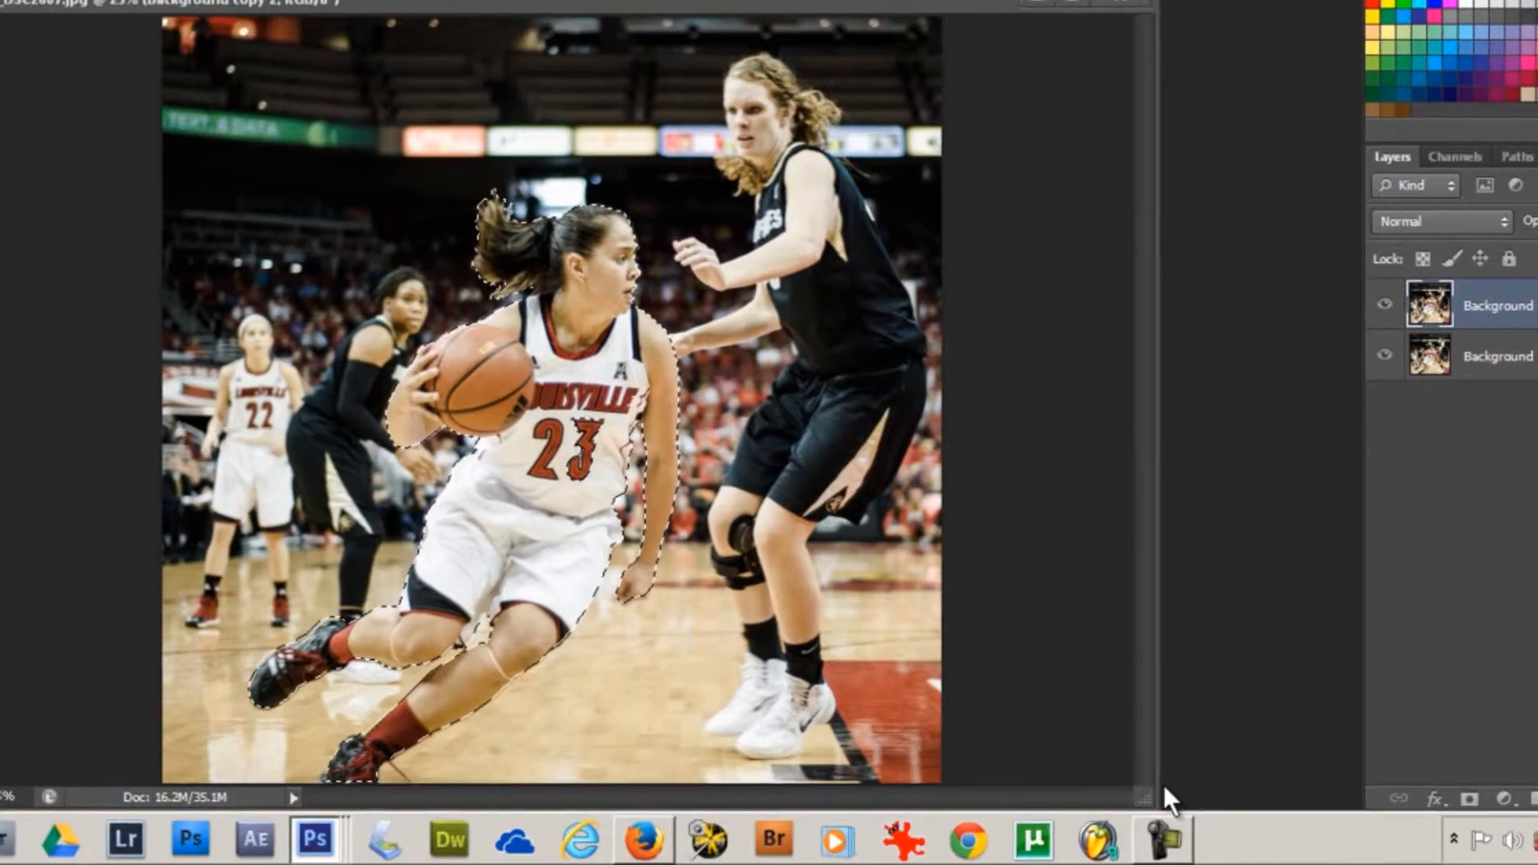
left_click(1148, 834)
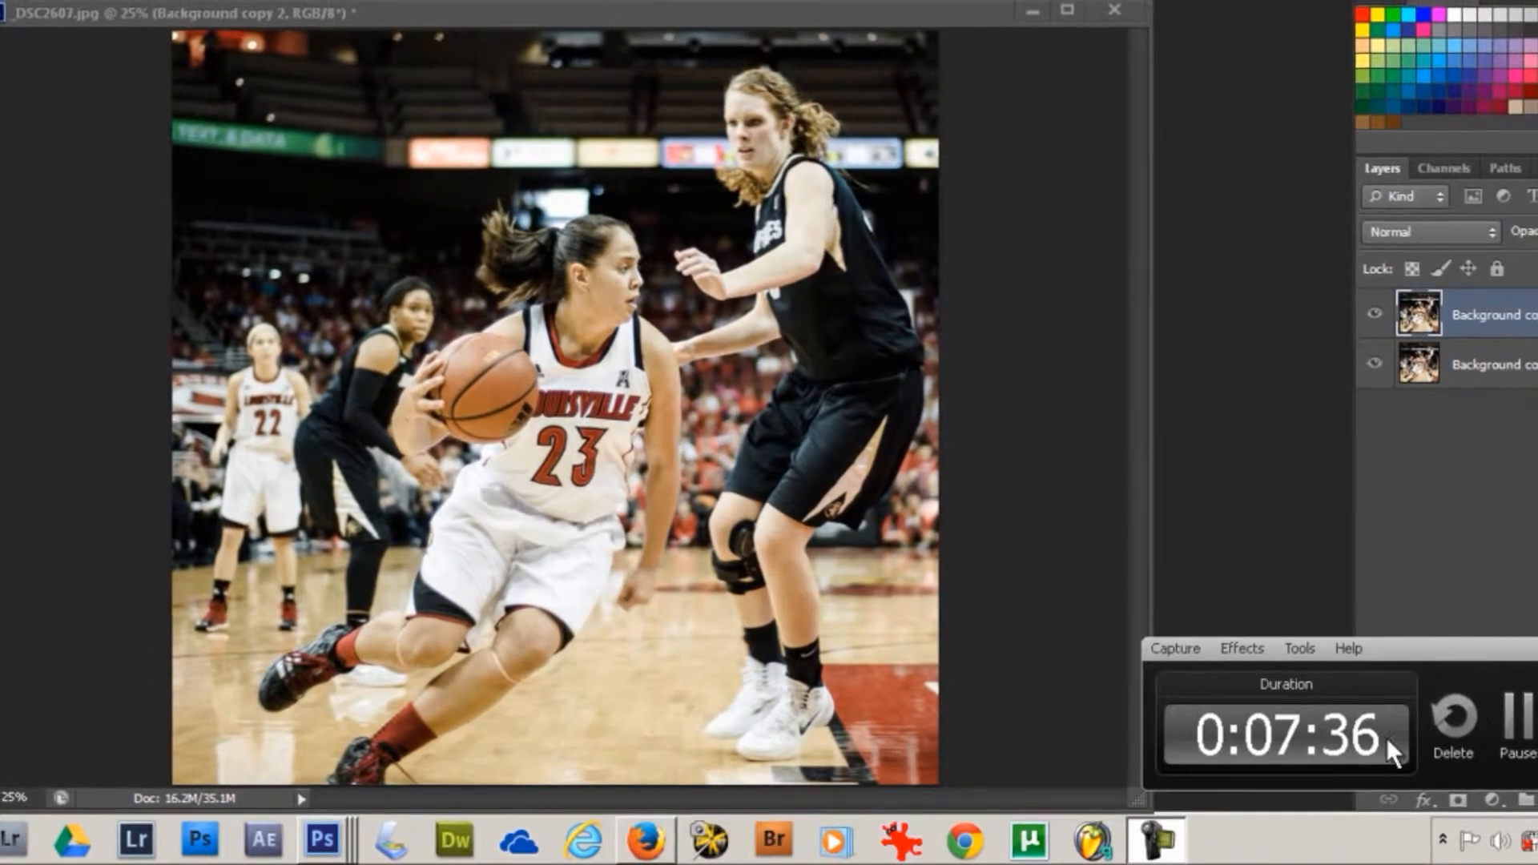
left_click(1512, 717)
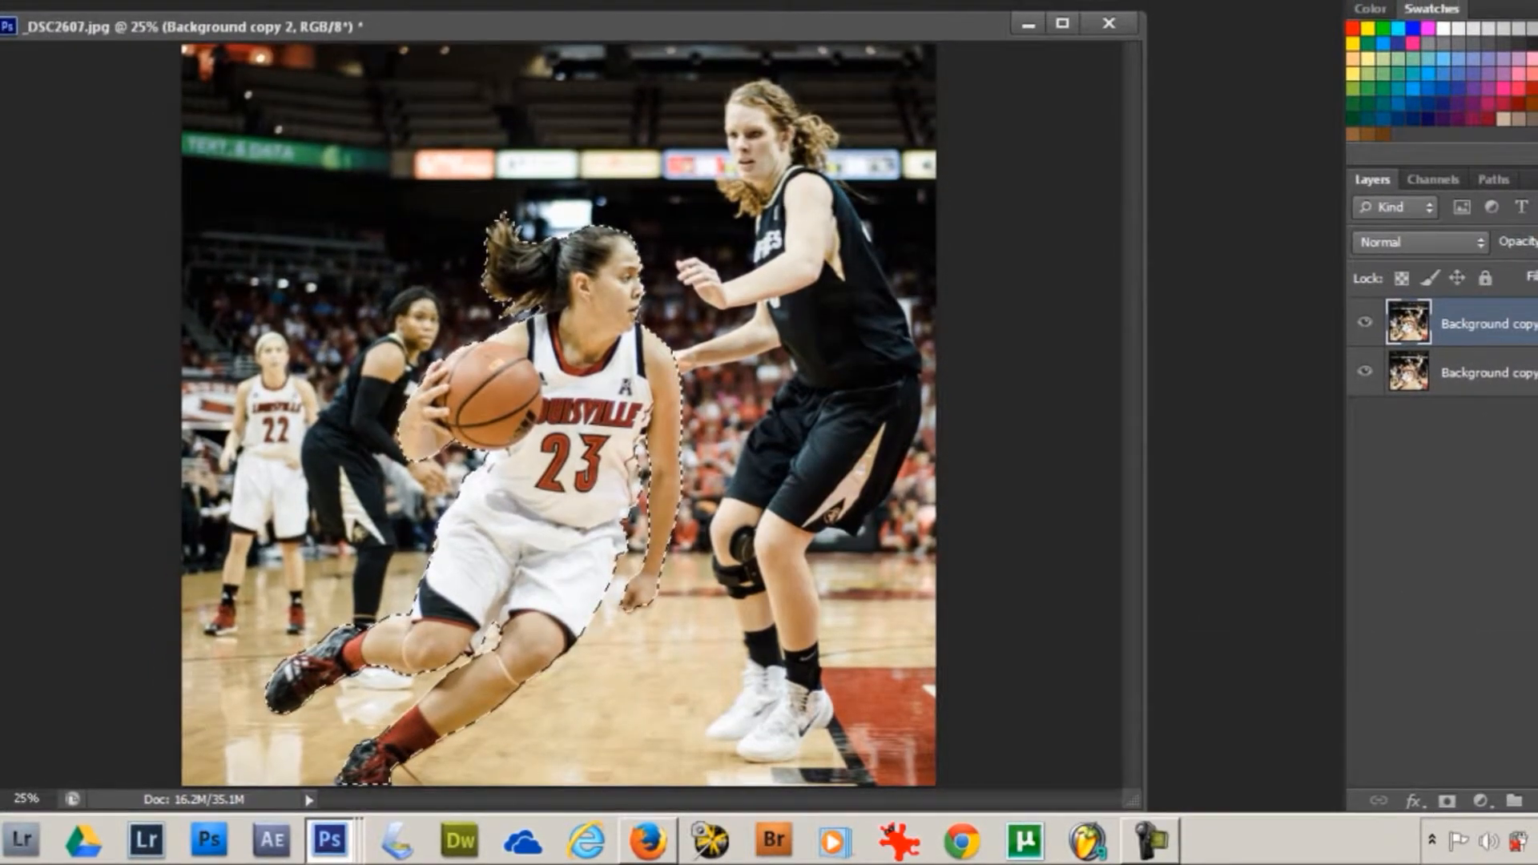
- Refine the edge of the player selection with Smart Radius enabled and a radius of about 4 px
key("ctrl+alt+r")
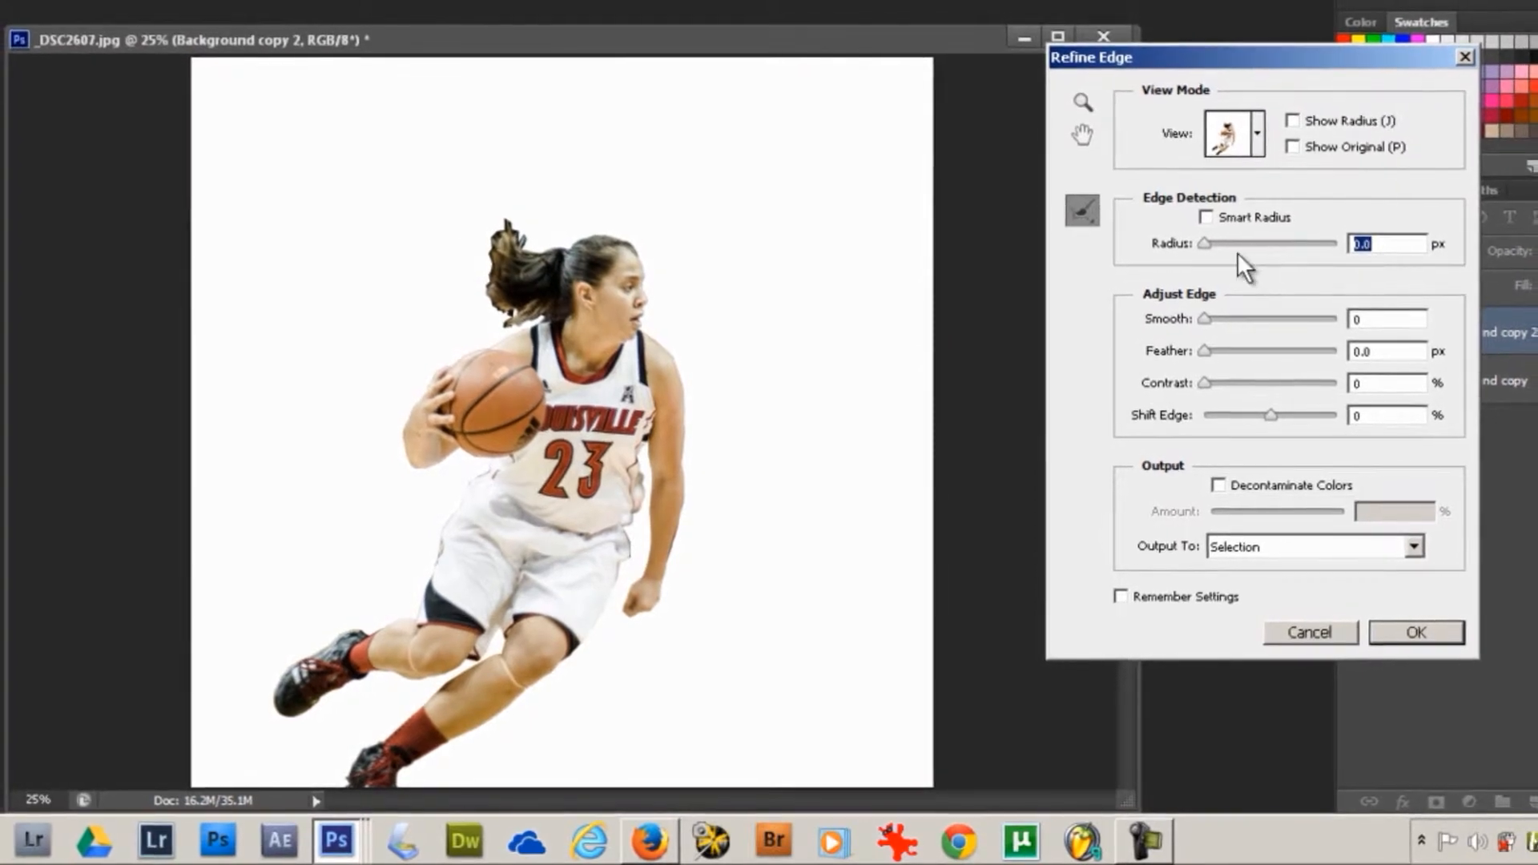
left_click(1210, 223)
left_click_drag(1204, 248, 1216, 269)
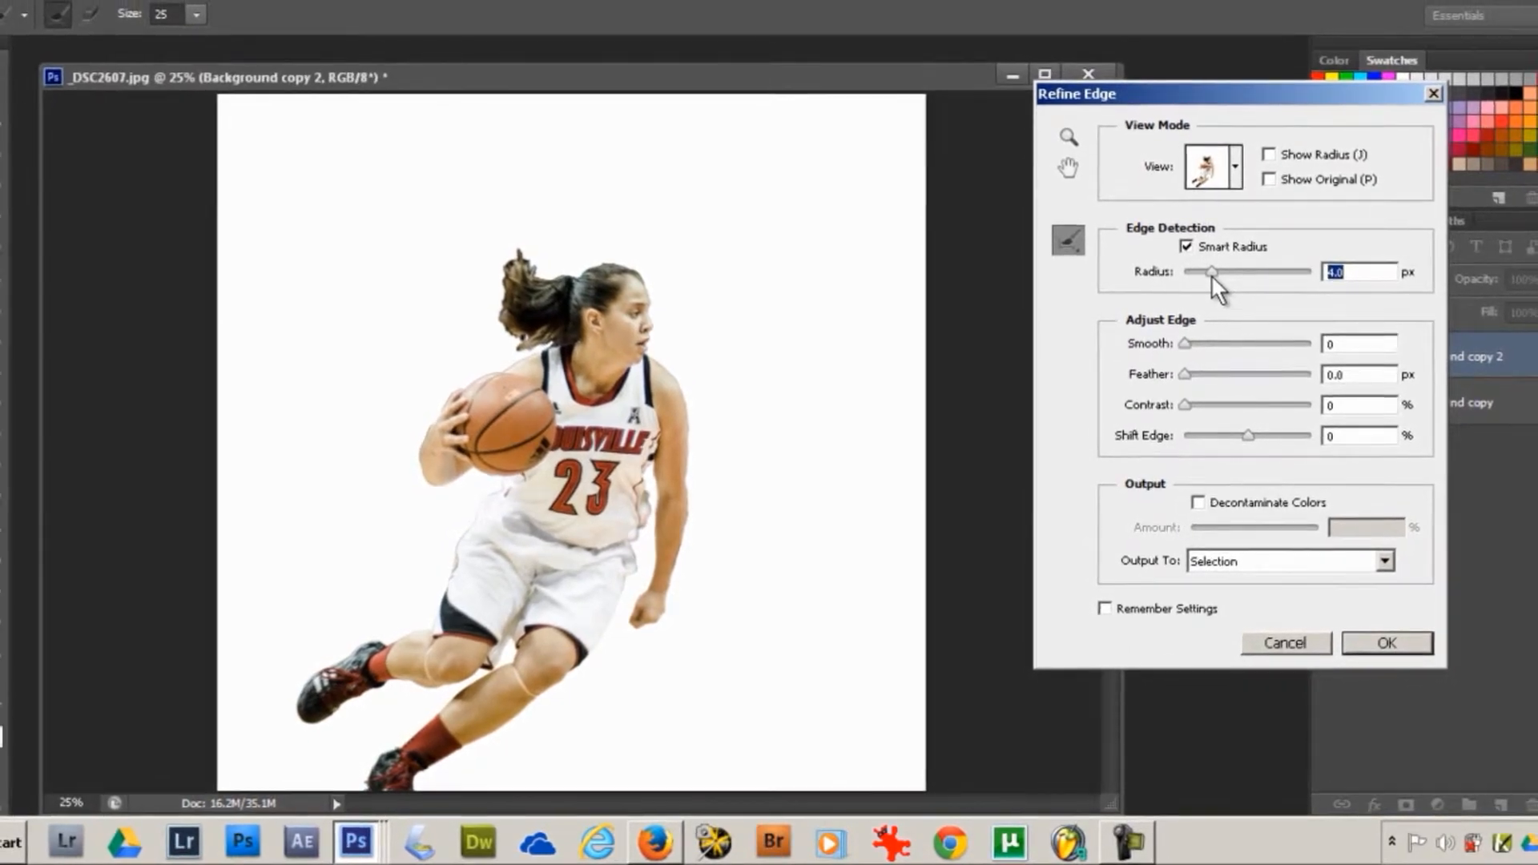
mouse_move(1209, 278)
left_mouse_down()
mouse_move(1224, 278)
mouse_move(1216, 291)
left_mouse_up()
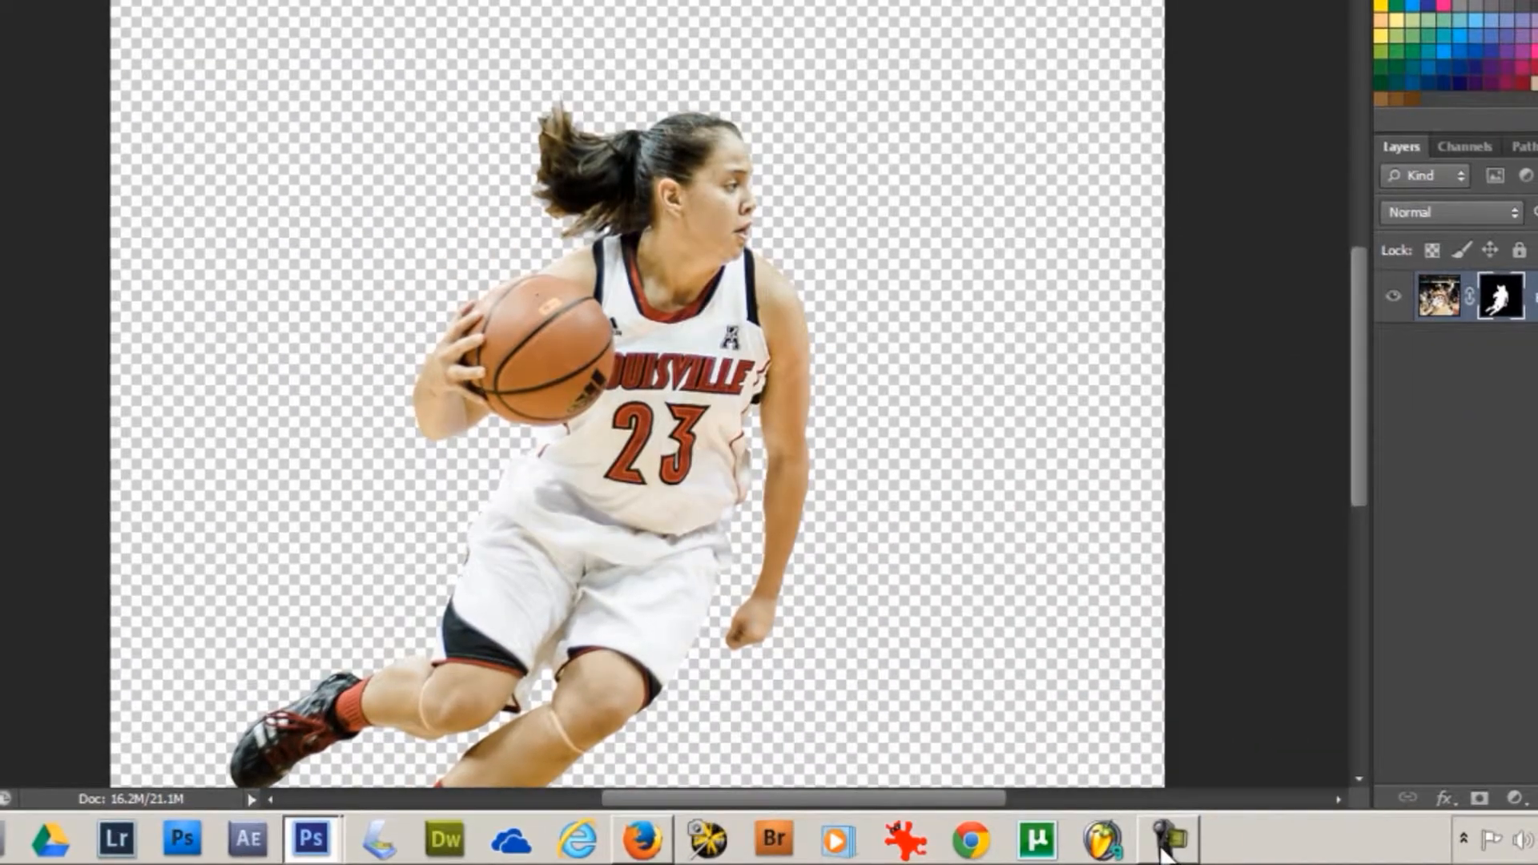
- Switch to Lightroom, start a photo import from the D700 camera and browse its shots
left_click(1115, 843)
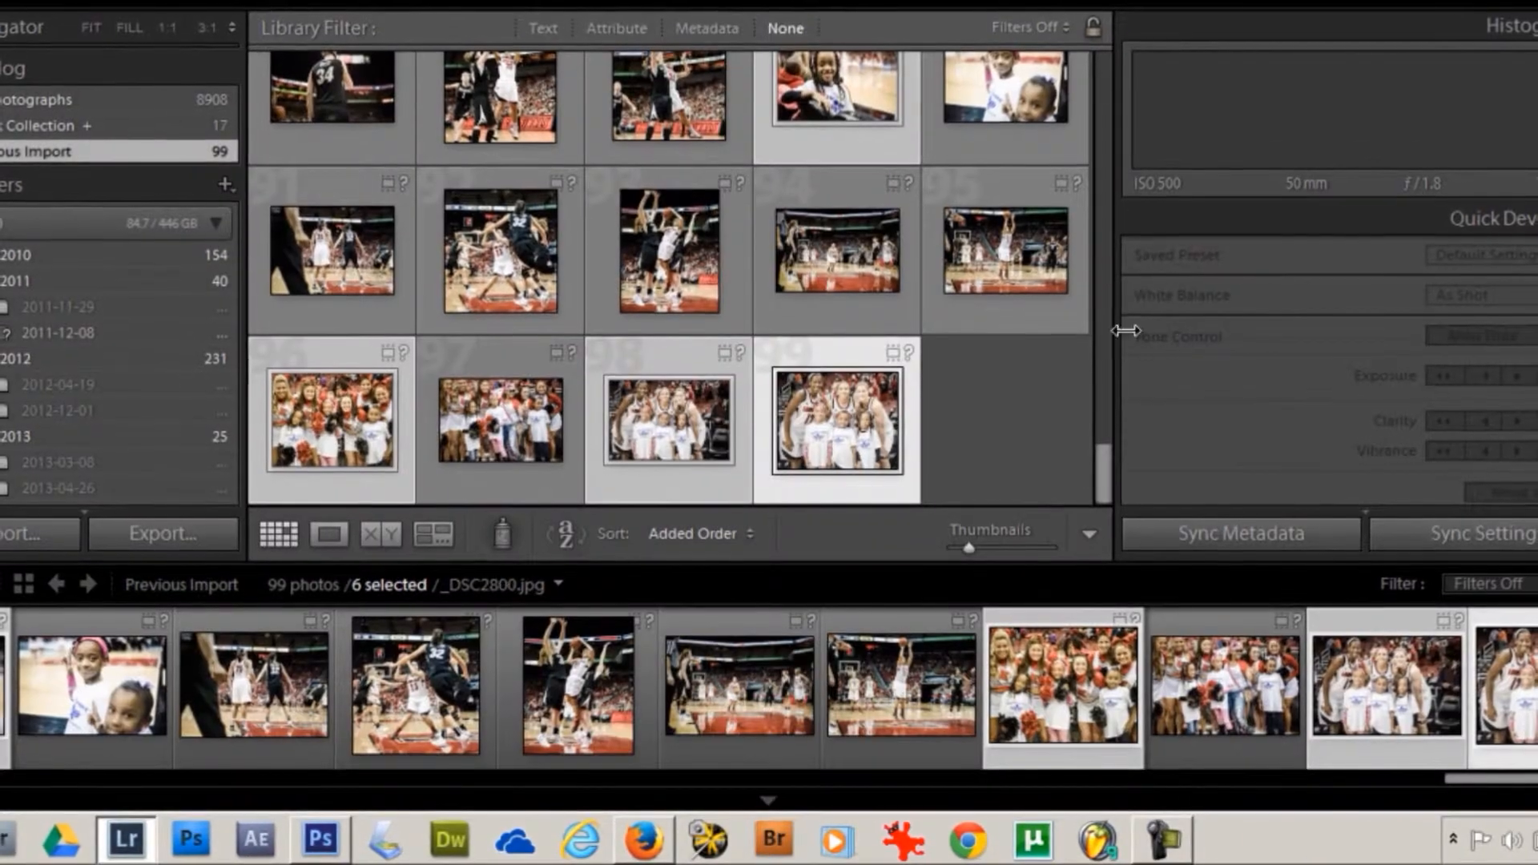
left_click(0, 0)
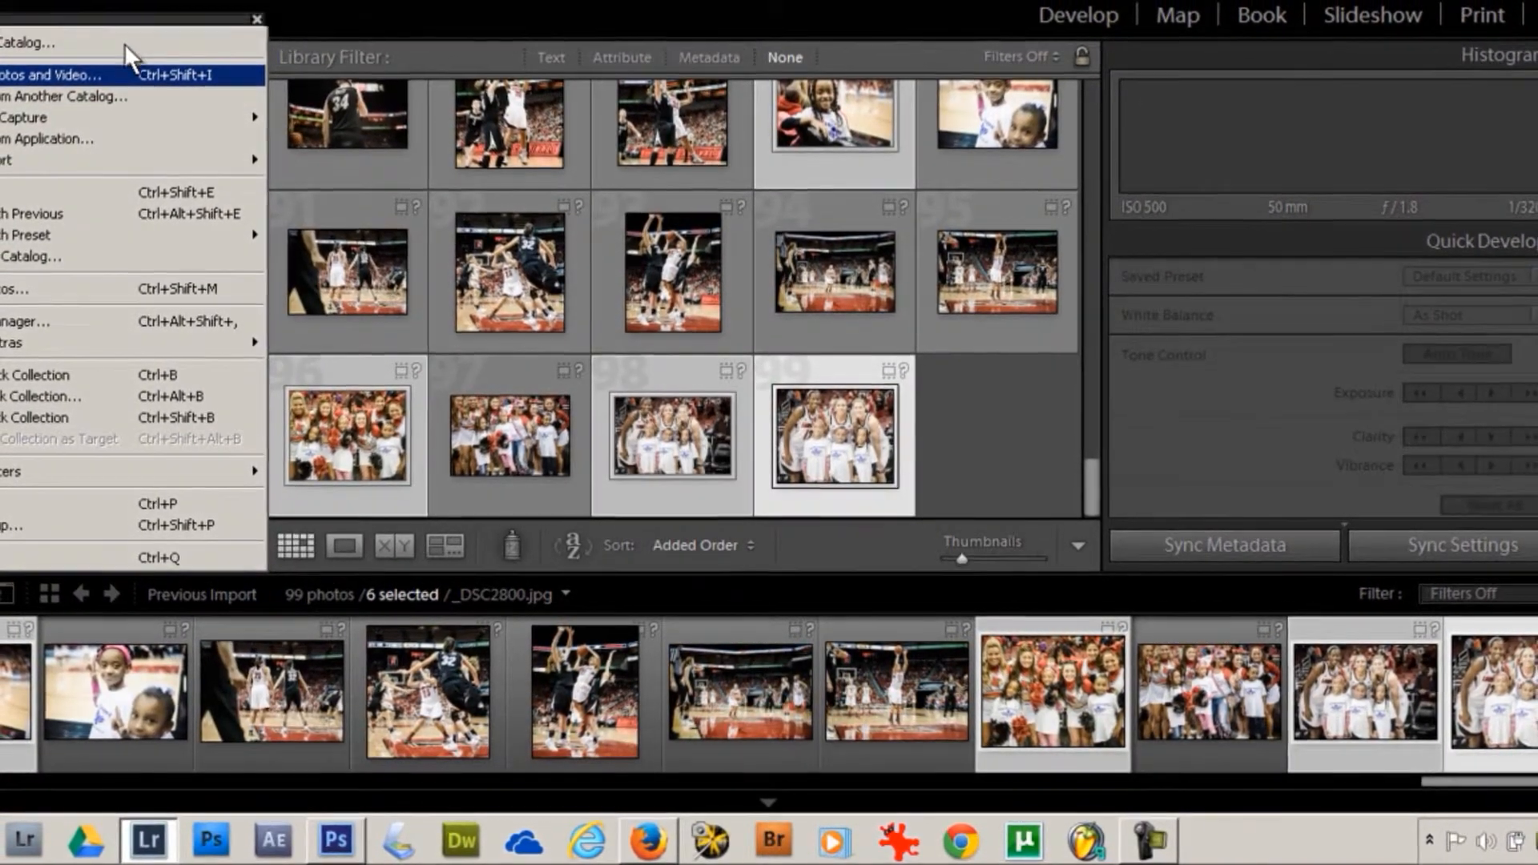
left_click(177, 72)
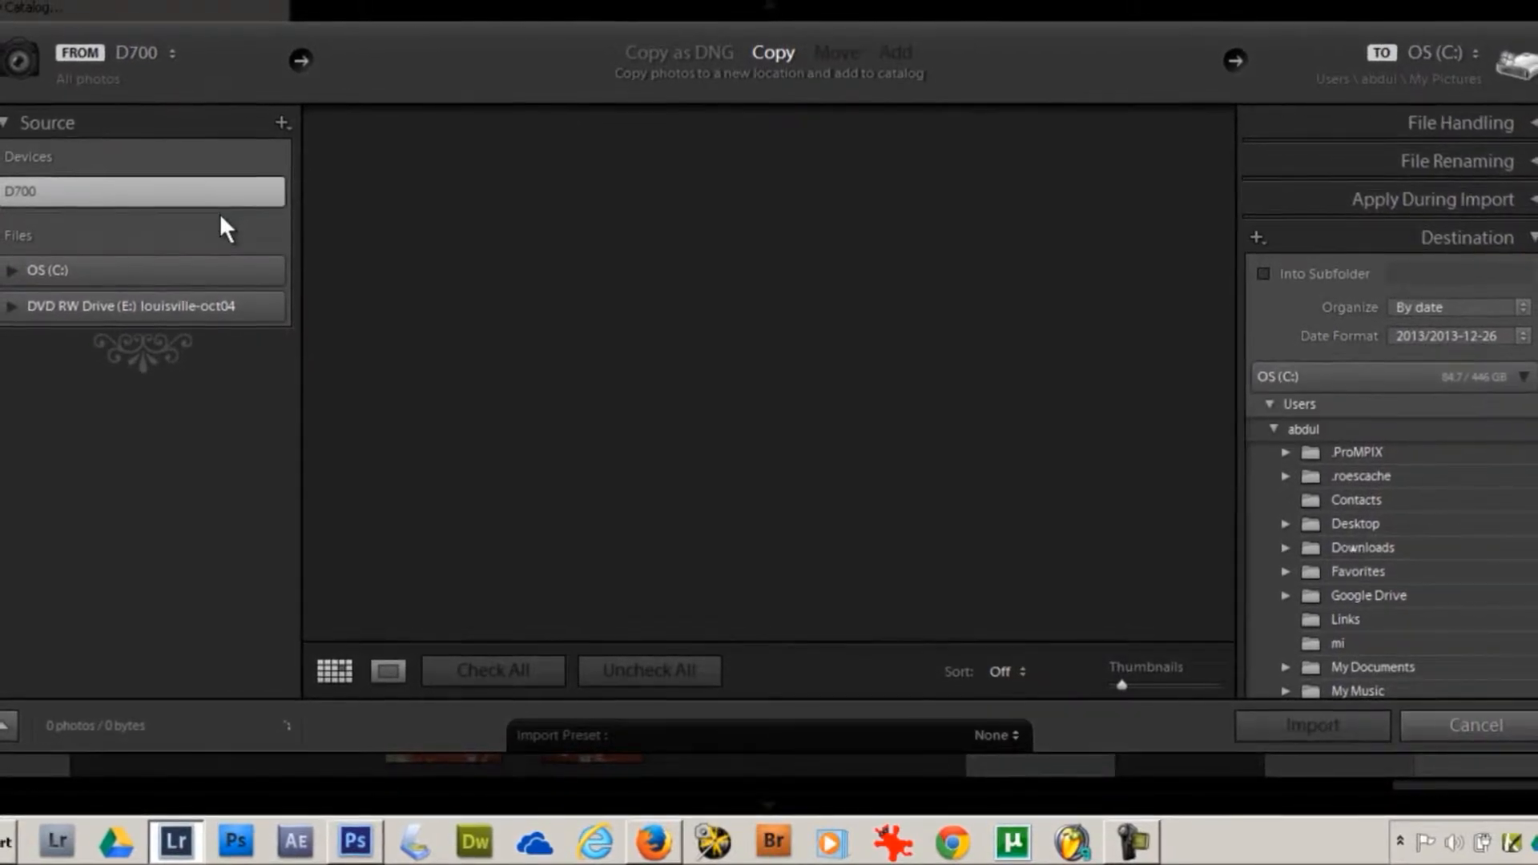
left_click(1136, 838)
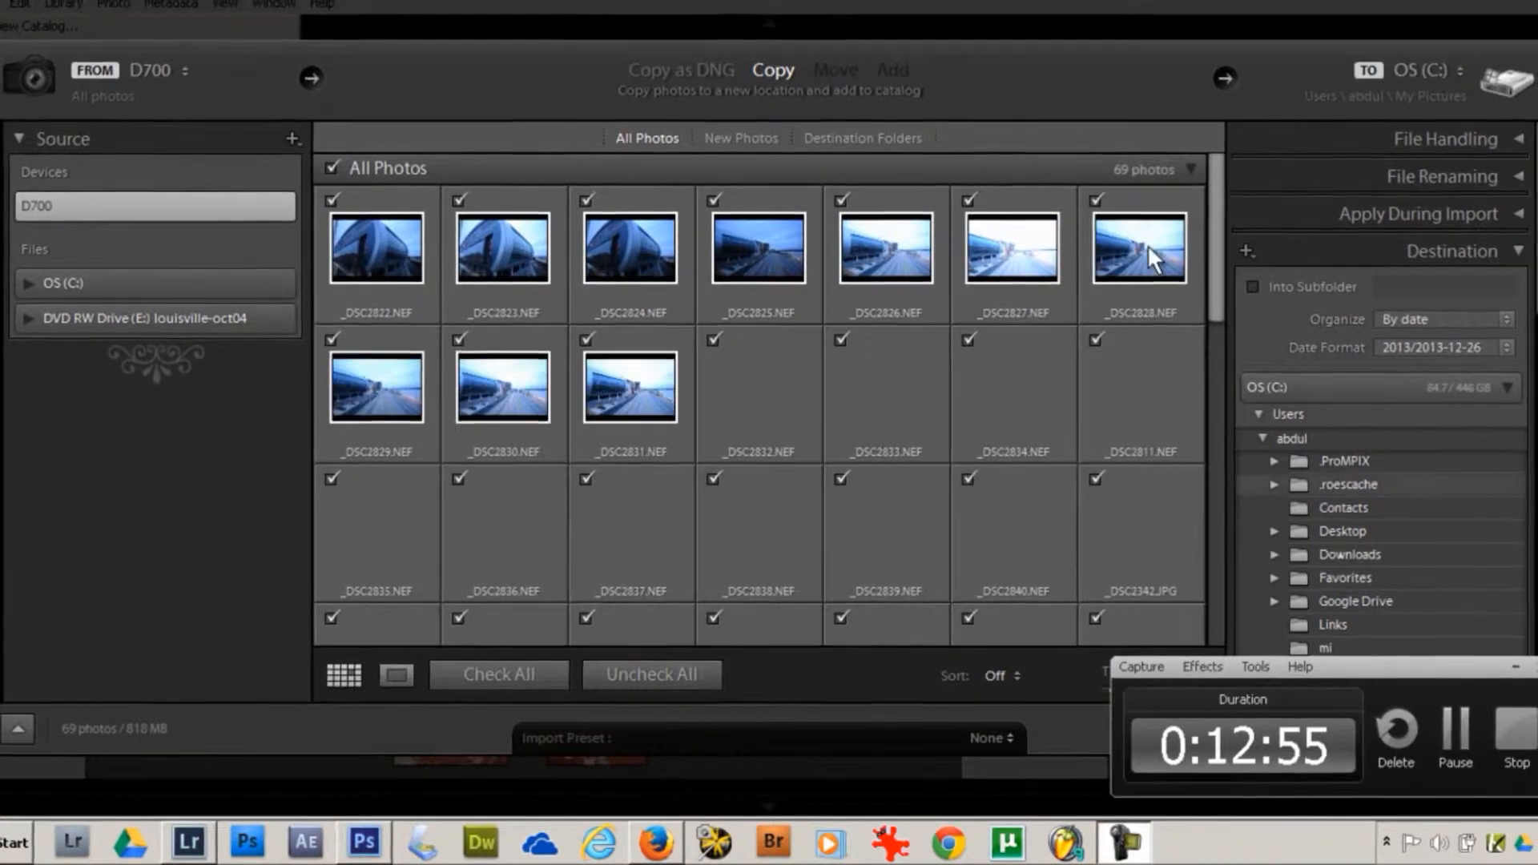
left_click_drag(1214, 251, 1190, 503)
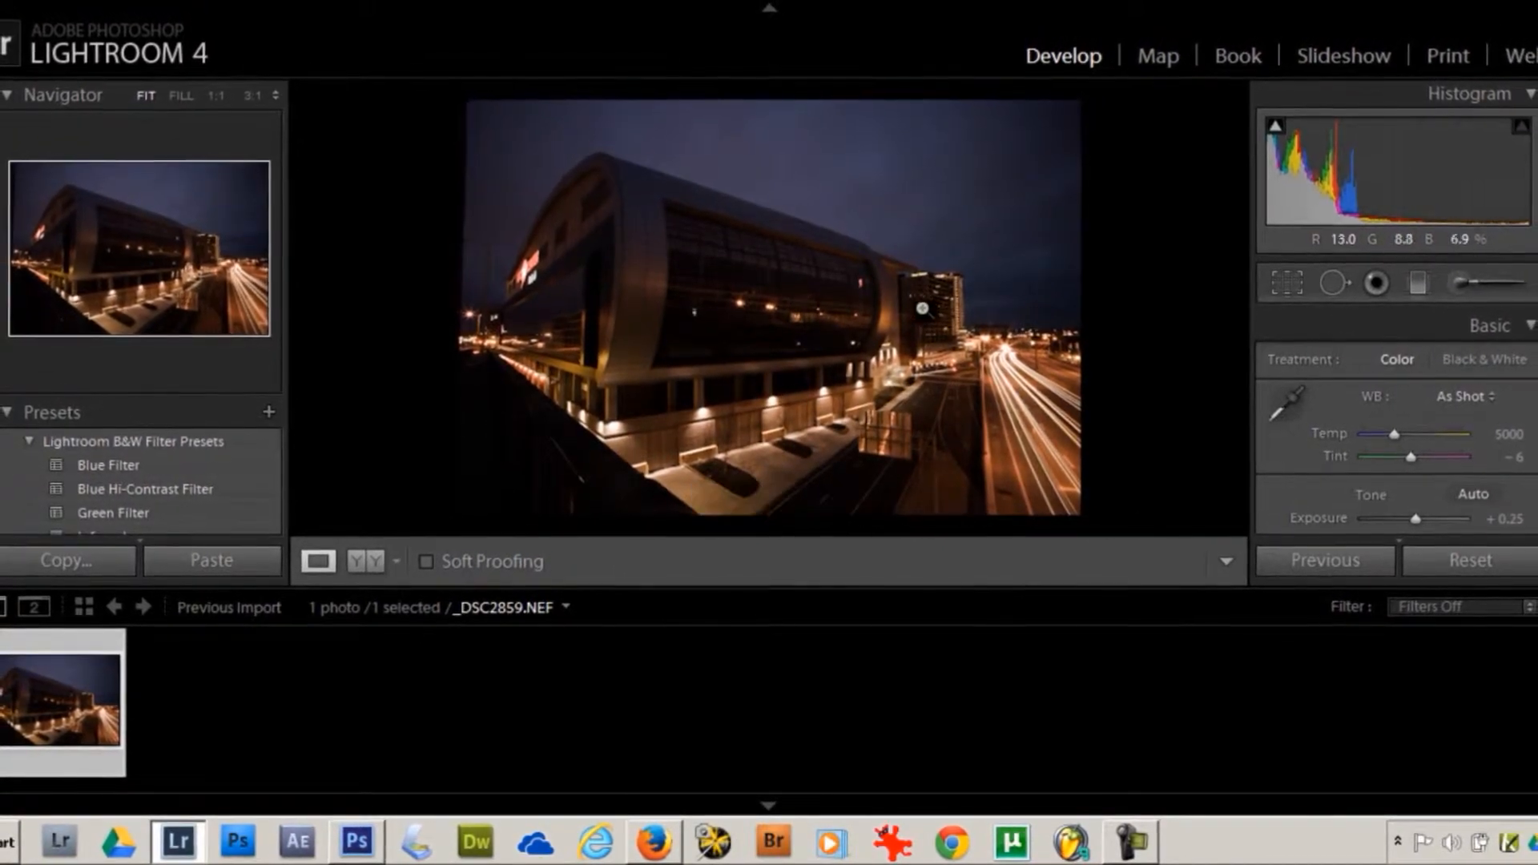
- Inspect the arena night photo _DSC2859.NEF at 1:1 magnification and try adjusting its crop
left_click(825, 319)
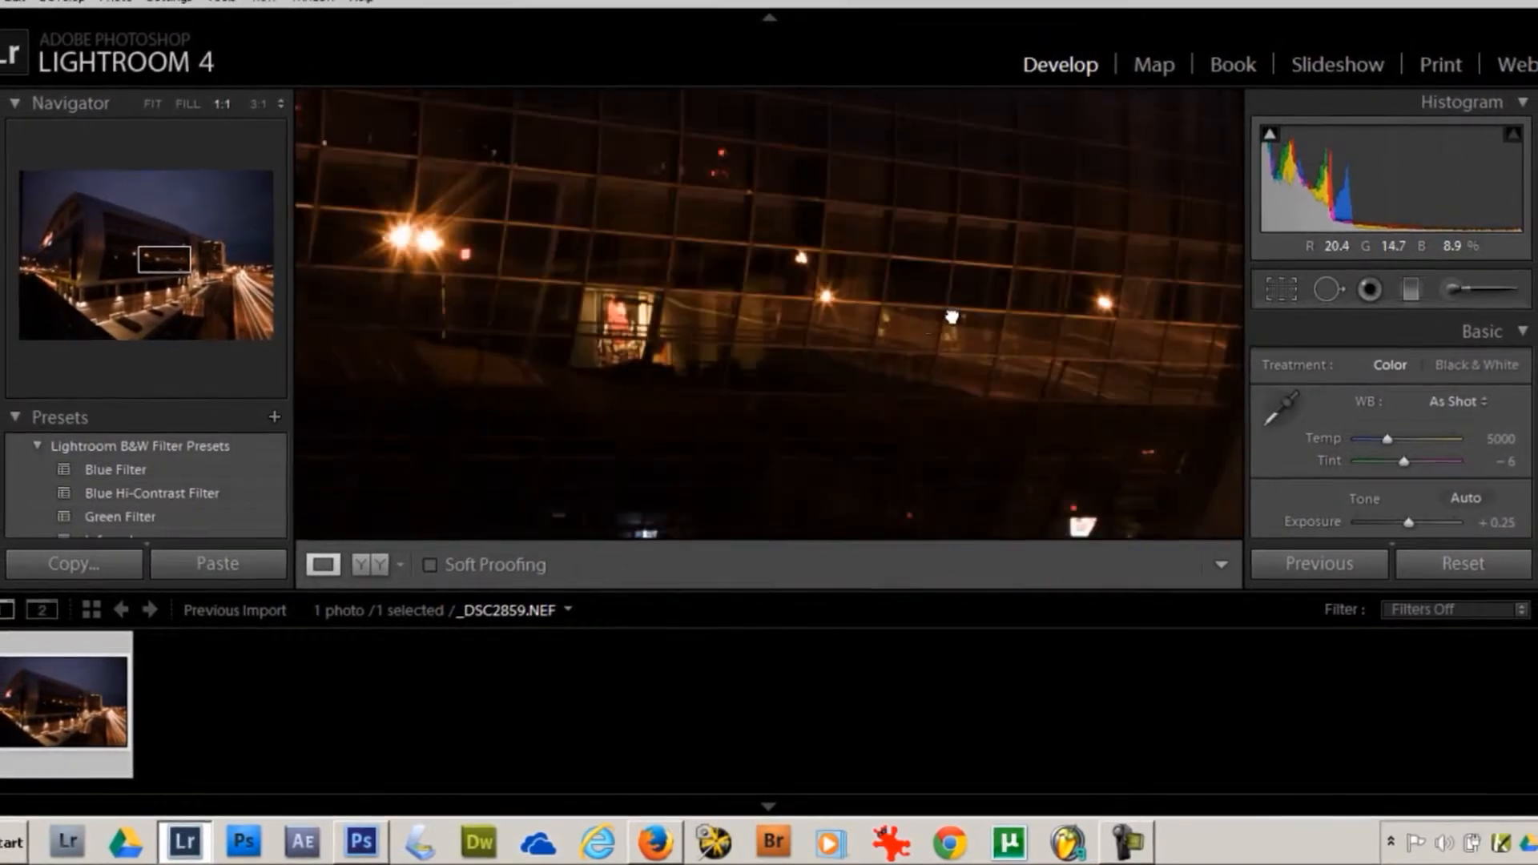
left_click_drag(947, 374, 596, 458)
left_click(948, 460)
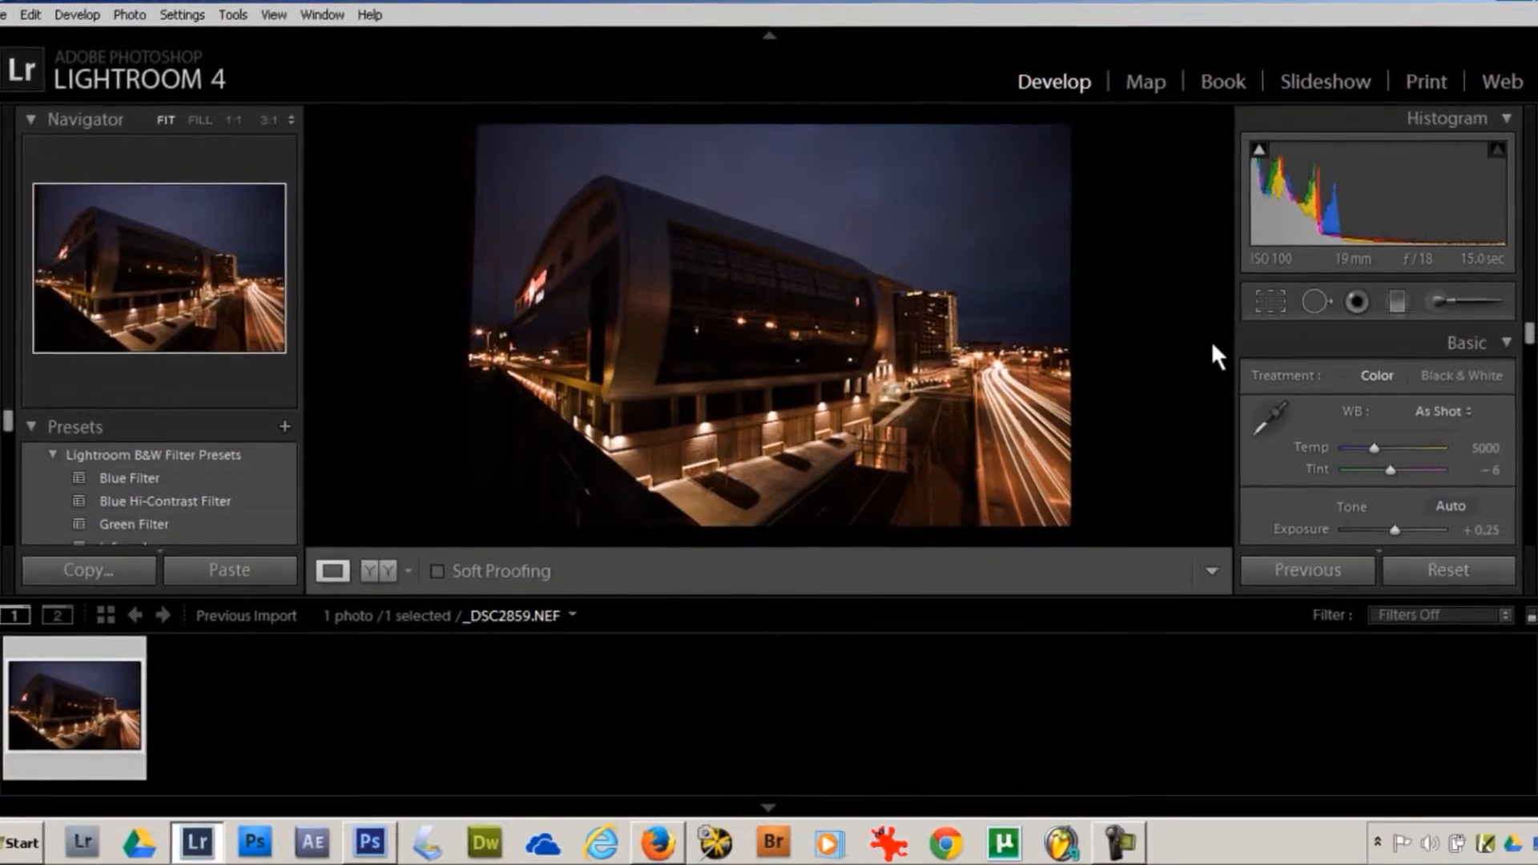
left_click(1269, 303)
left_click_drag(1325, 423, 1381, 426)
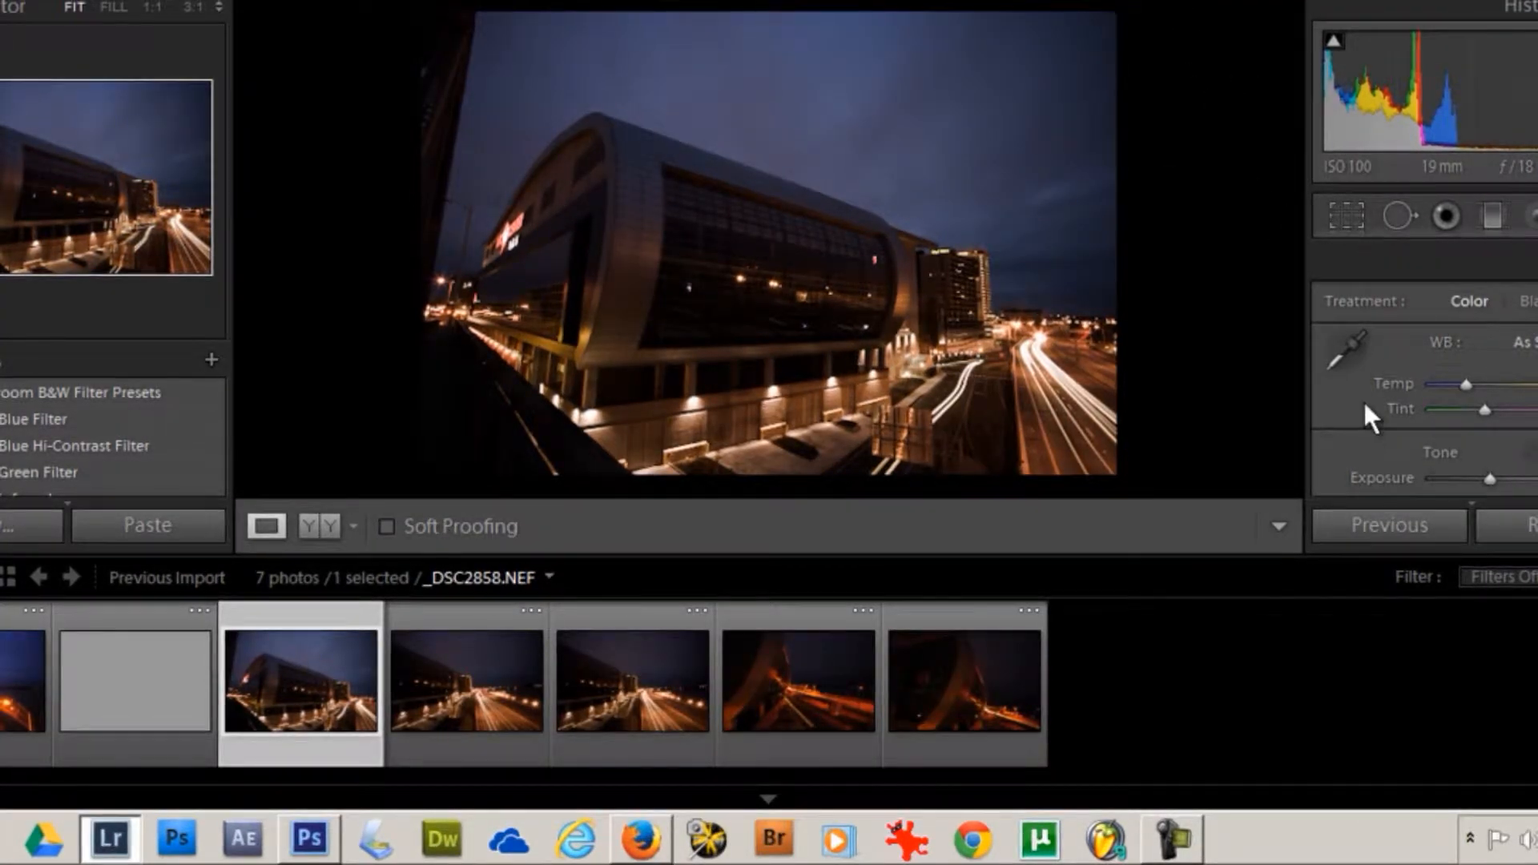
- Set the white balance of _DSC2858.NEF to Auto and increase its Clarity and Vibrance
left_click(1521, 343)
left_click(1510, 396)
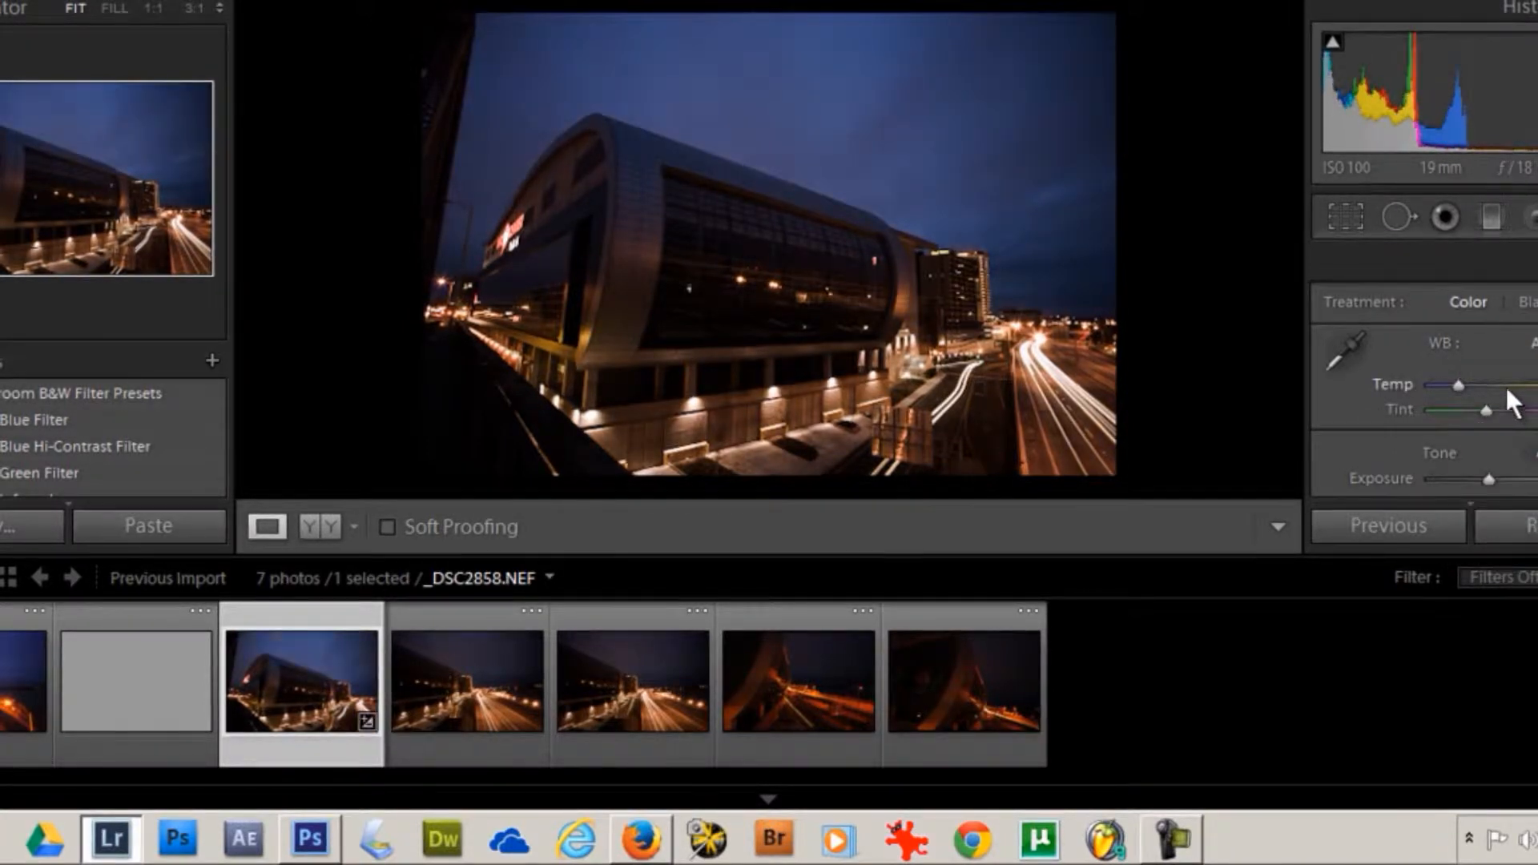
scroll(1359, 378, "down", 1)
scroll(1359, 377, "down", 10)
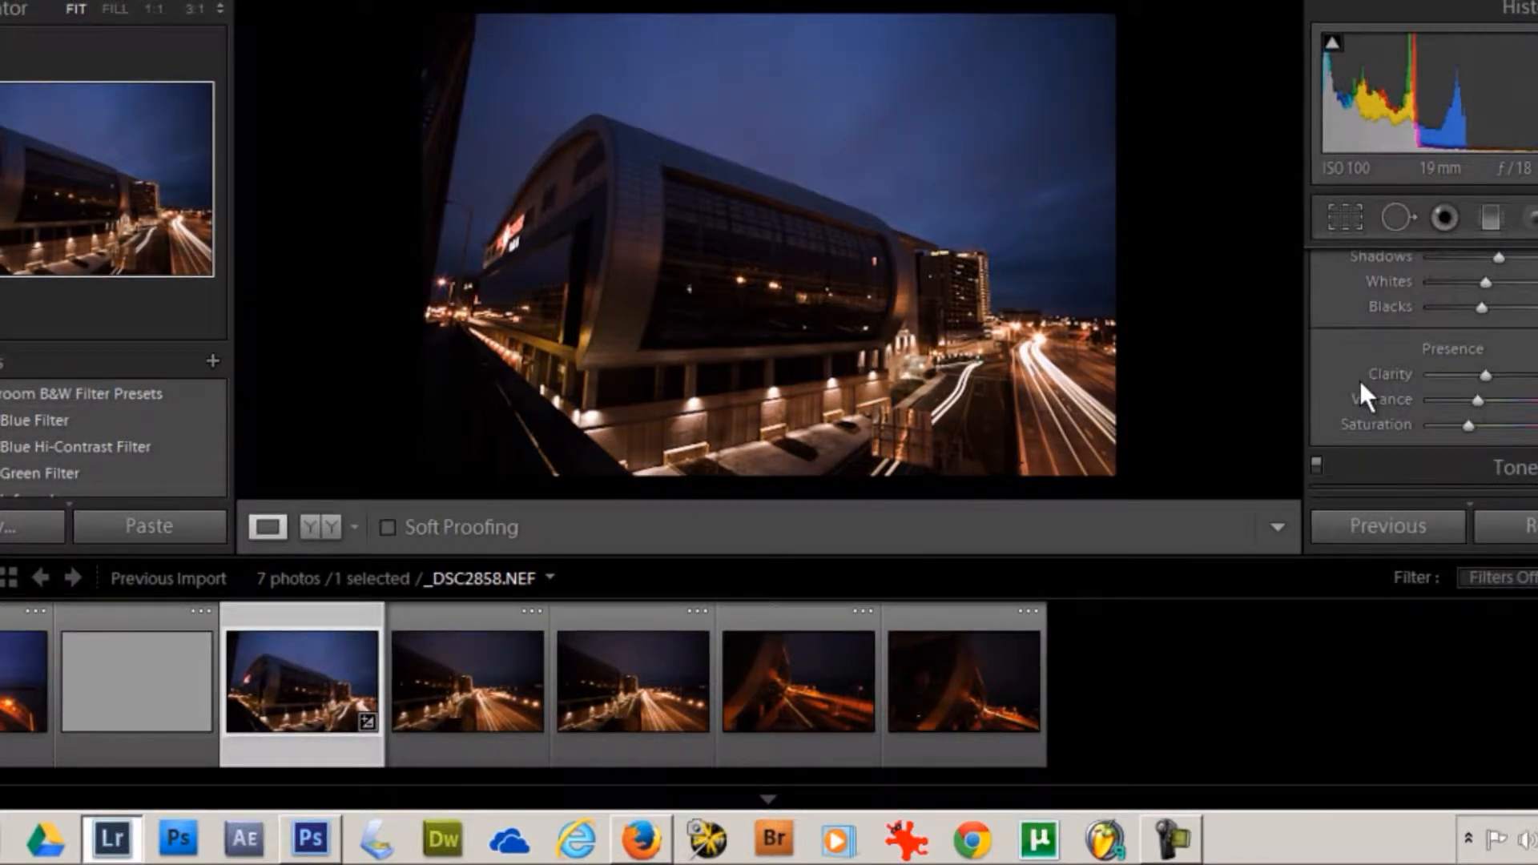
scroll(1359, 378, "up", 2)
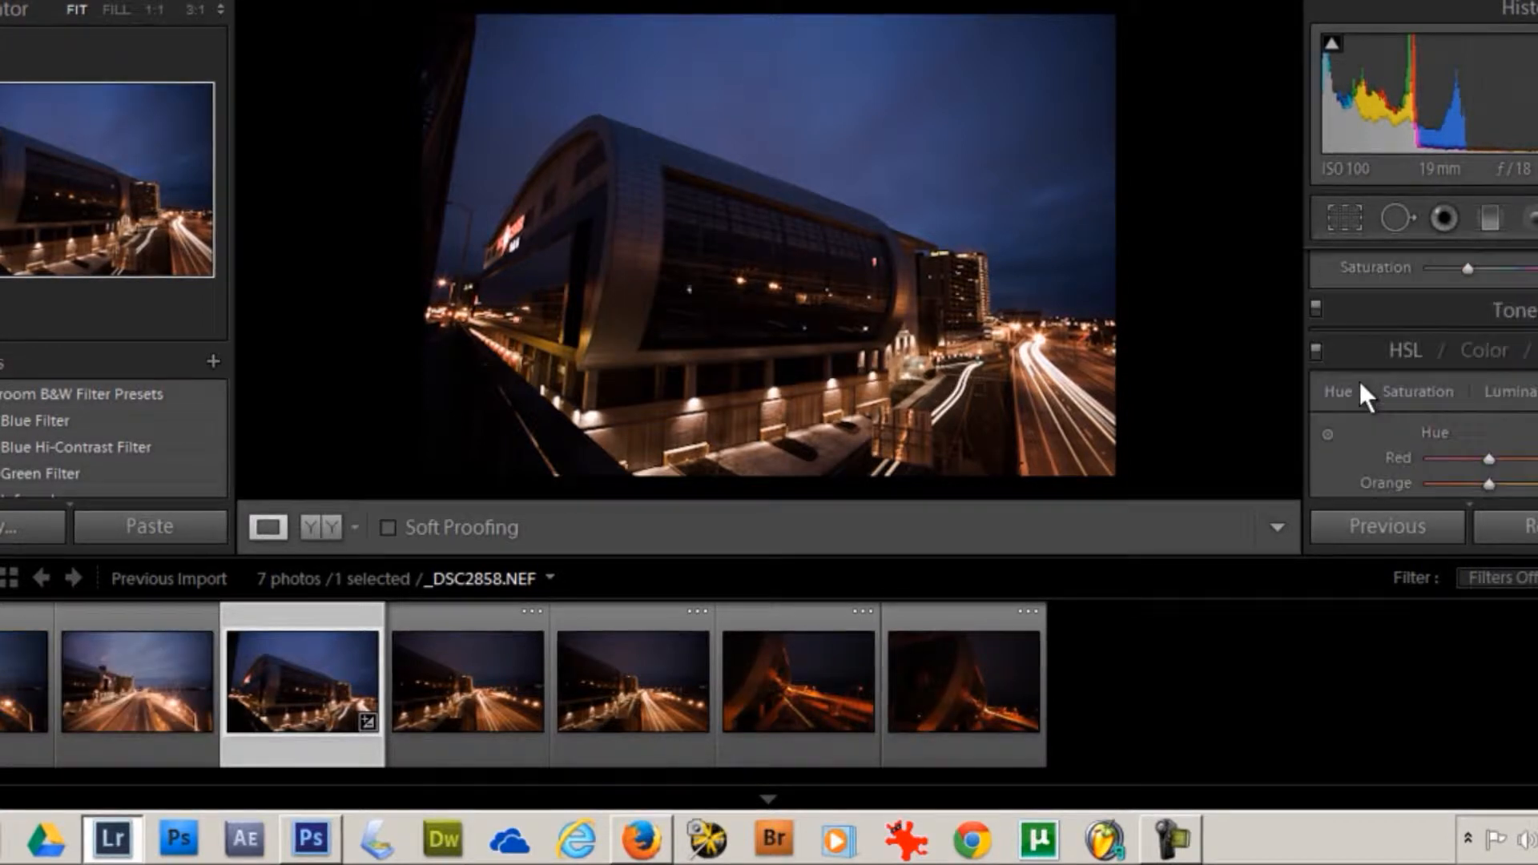
scroll(1358, 378, "up", 1)
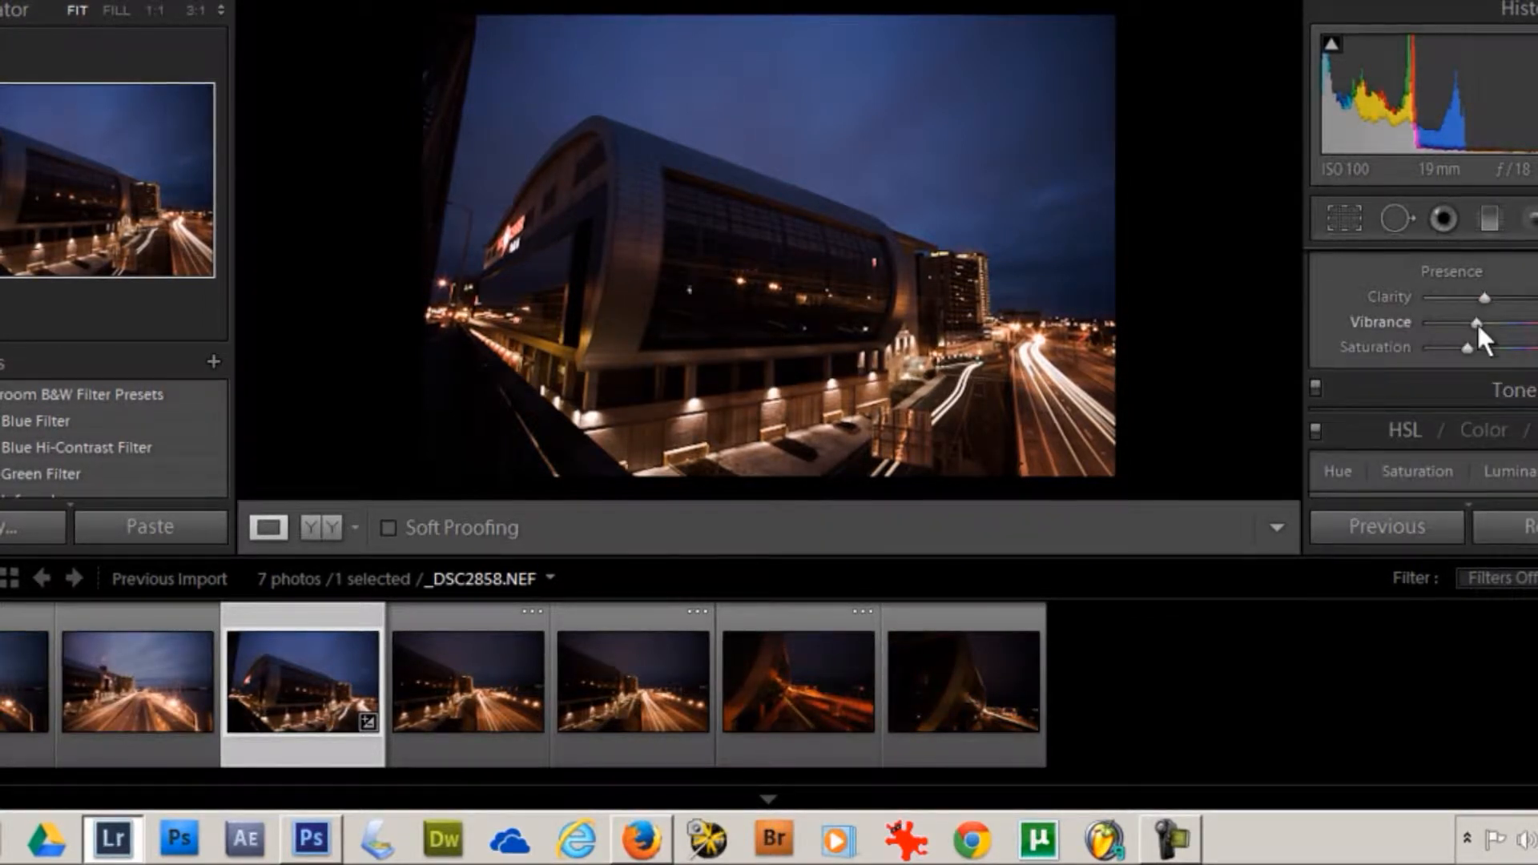
mouse_move(1497, 323)
left_mouse_down()
mouse_move(1512, 324)
mouse_move(1506, 298)
left_mouse_up()
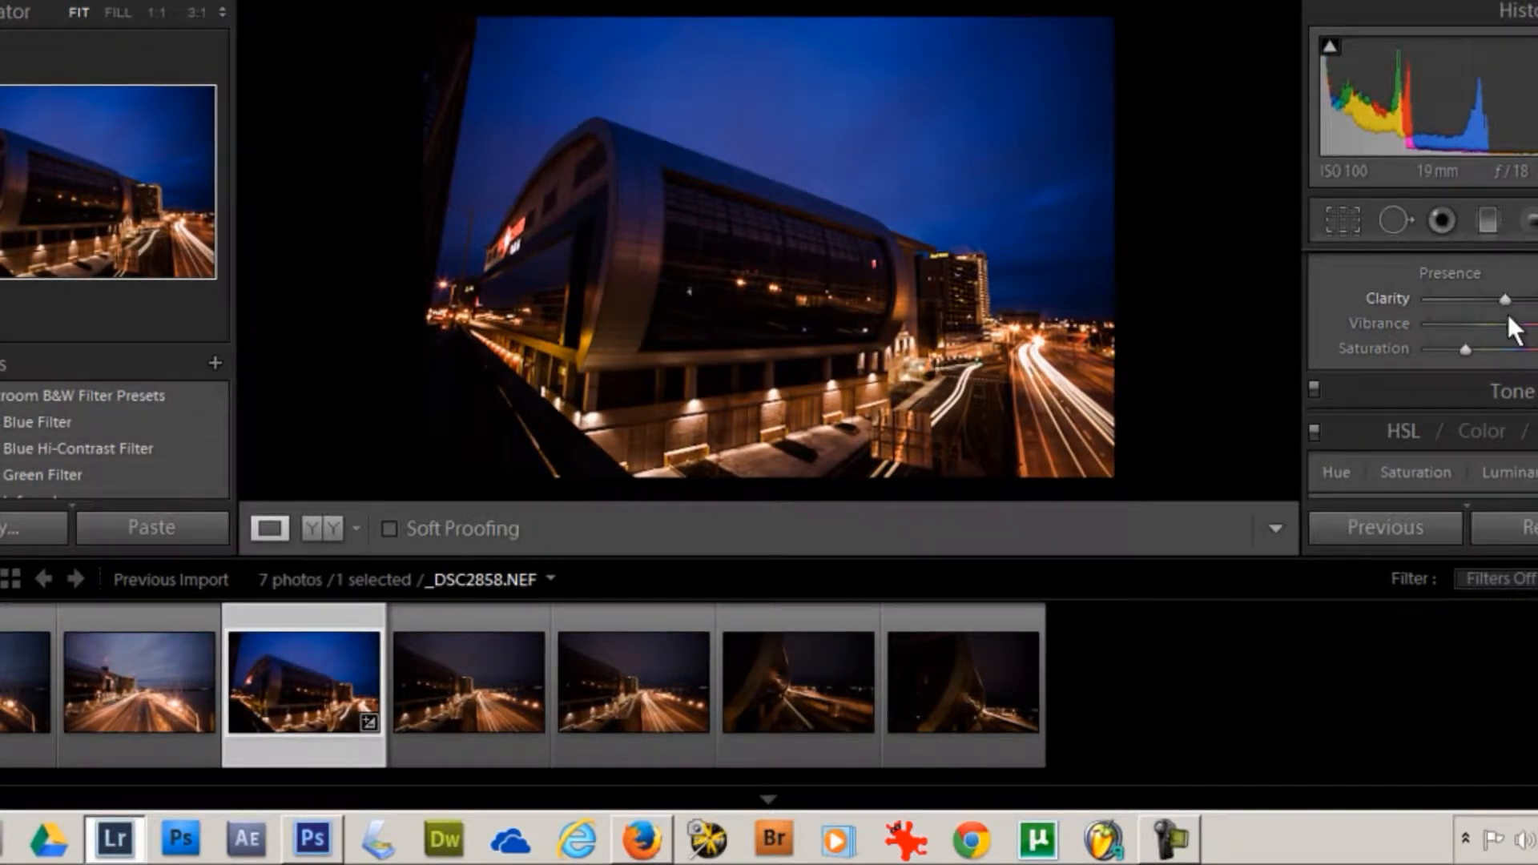
left_click_drag(1507, 322, 1496, 324)
- Raise the HSL luminance of the blues in _DSC2858.NEF to brighten the night sky
scroll(1356, 342, "down", 3)
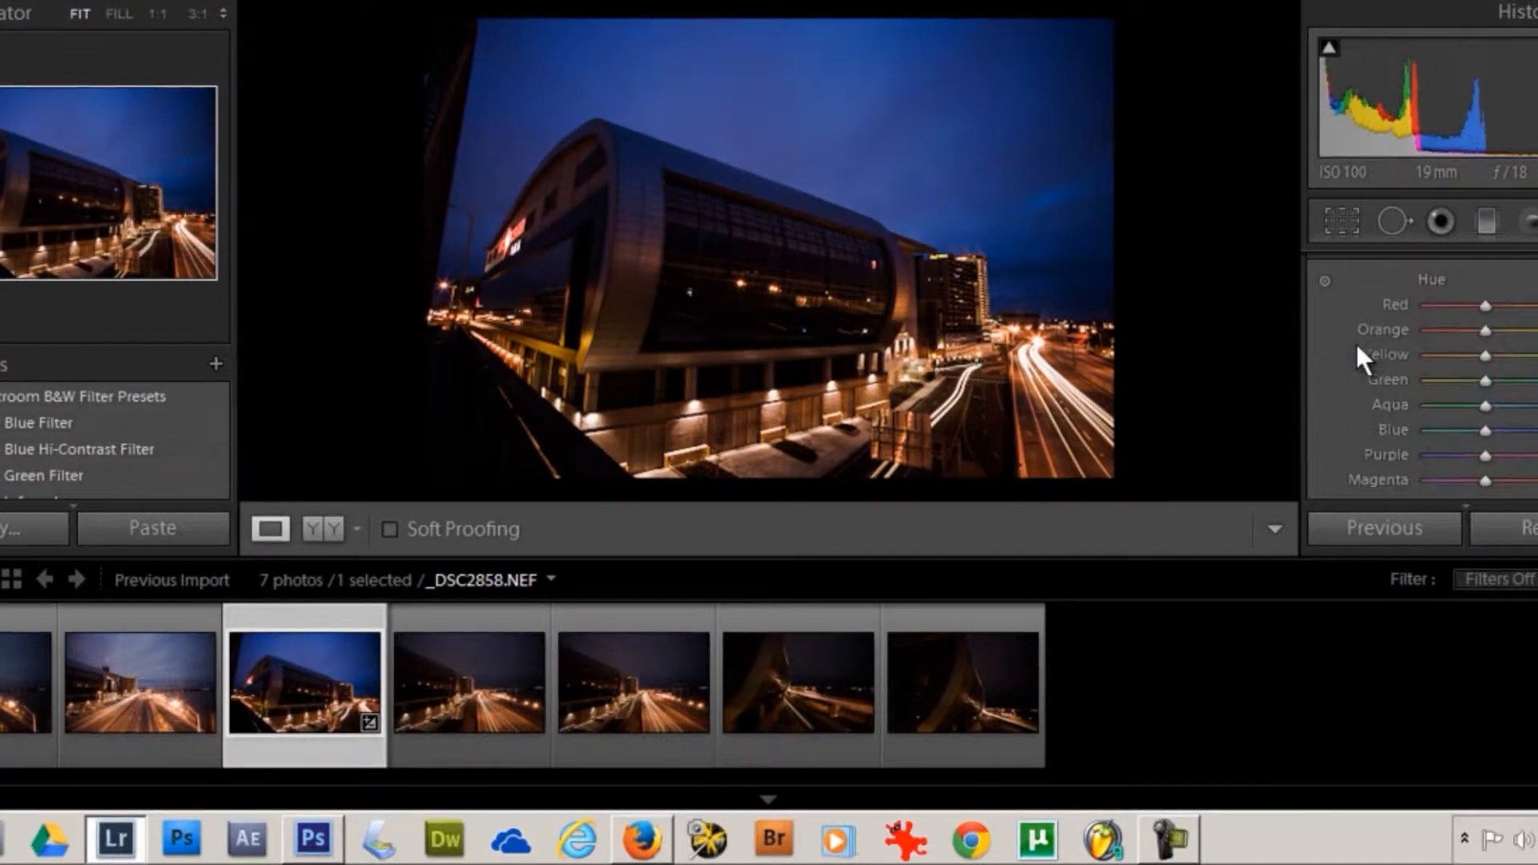
scroll(1422, 377, "up", 1)
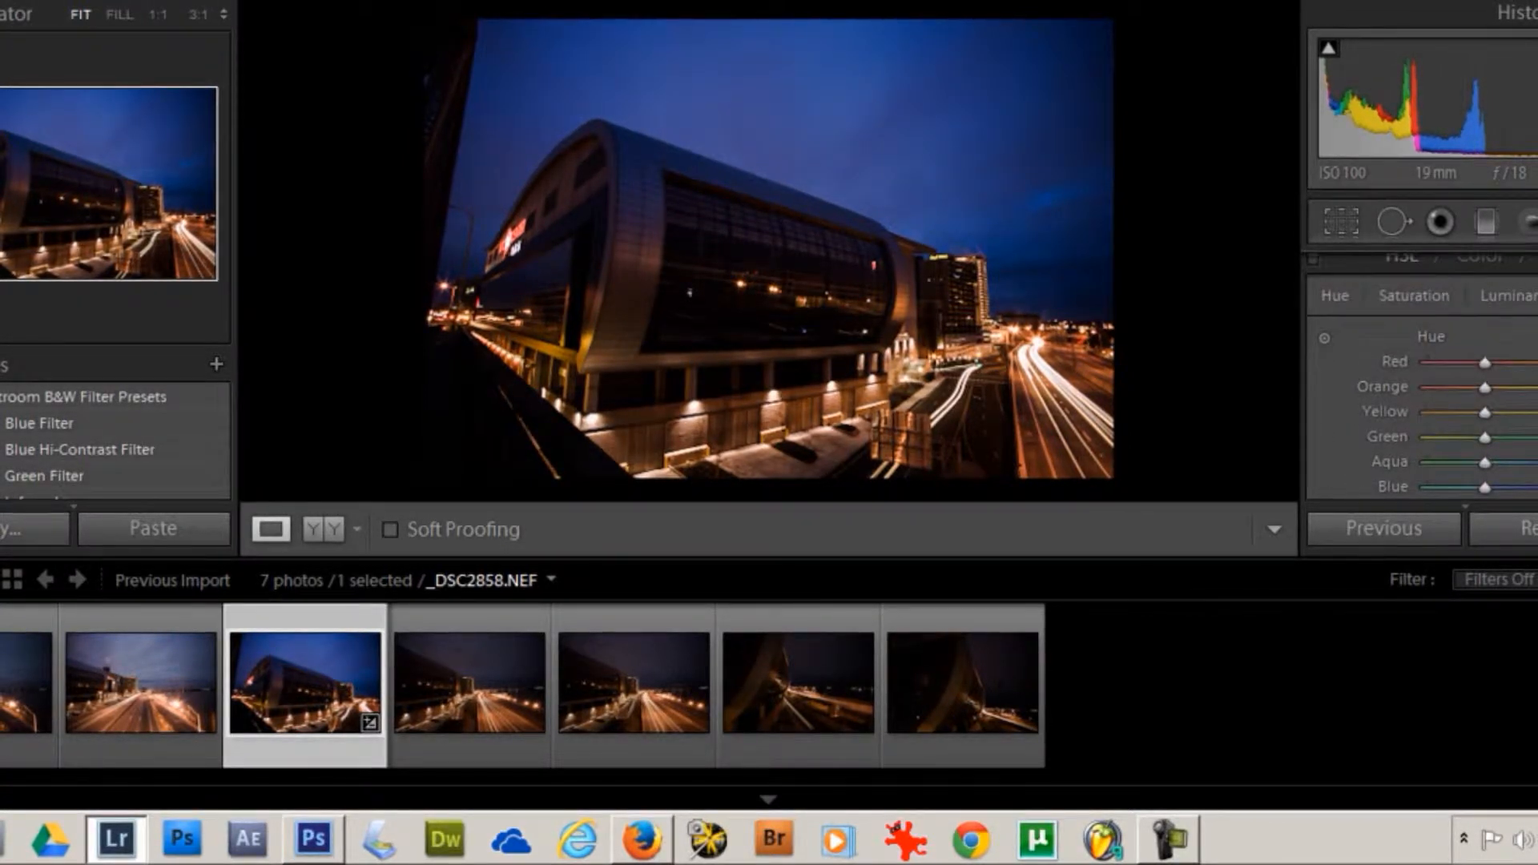
left_click(1415, 296)
left_click(1505, 296)
mouse_move(1481, 487)
left_mouse_down()
mouse_move(1435, 485)
mouse_move(1514, 482)
mouse_move(1420, 455)
mouse_move(1481, 462)
left_mouse_up()
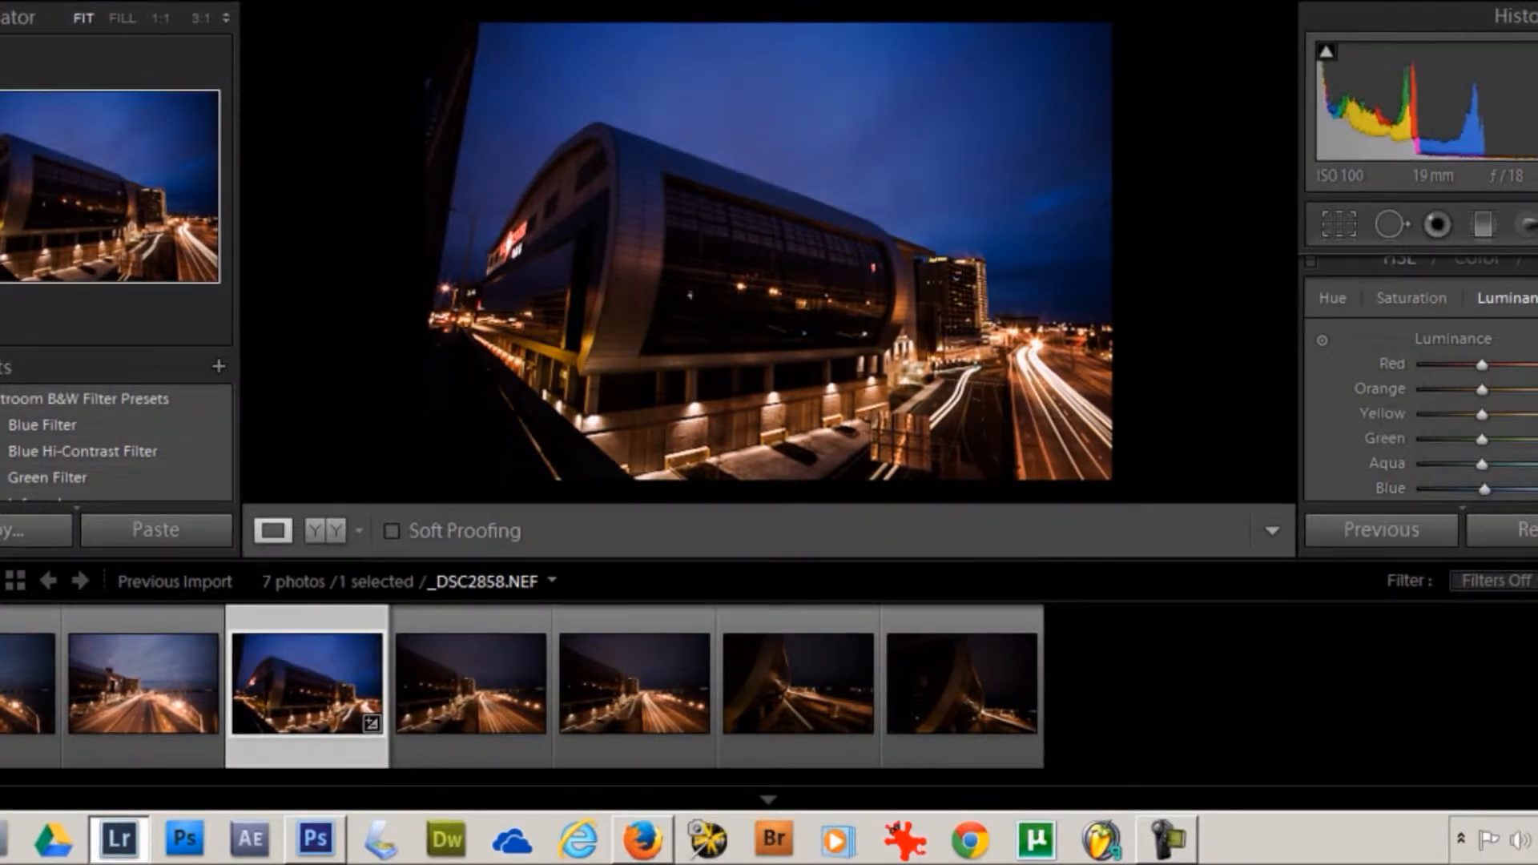
scroll(1420, 380, "down", 3)
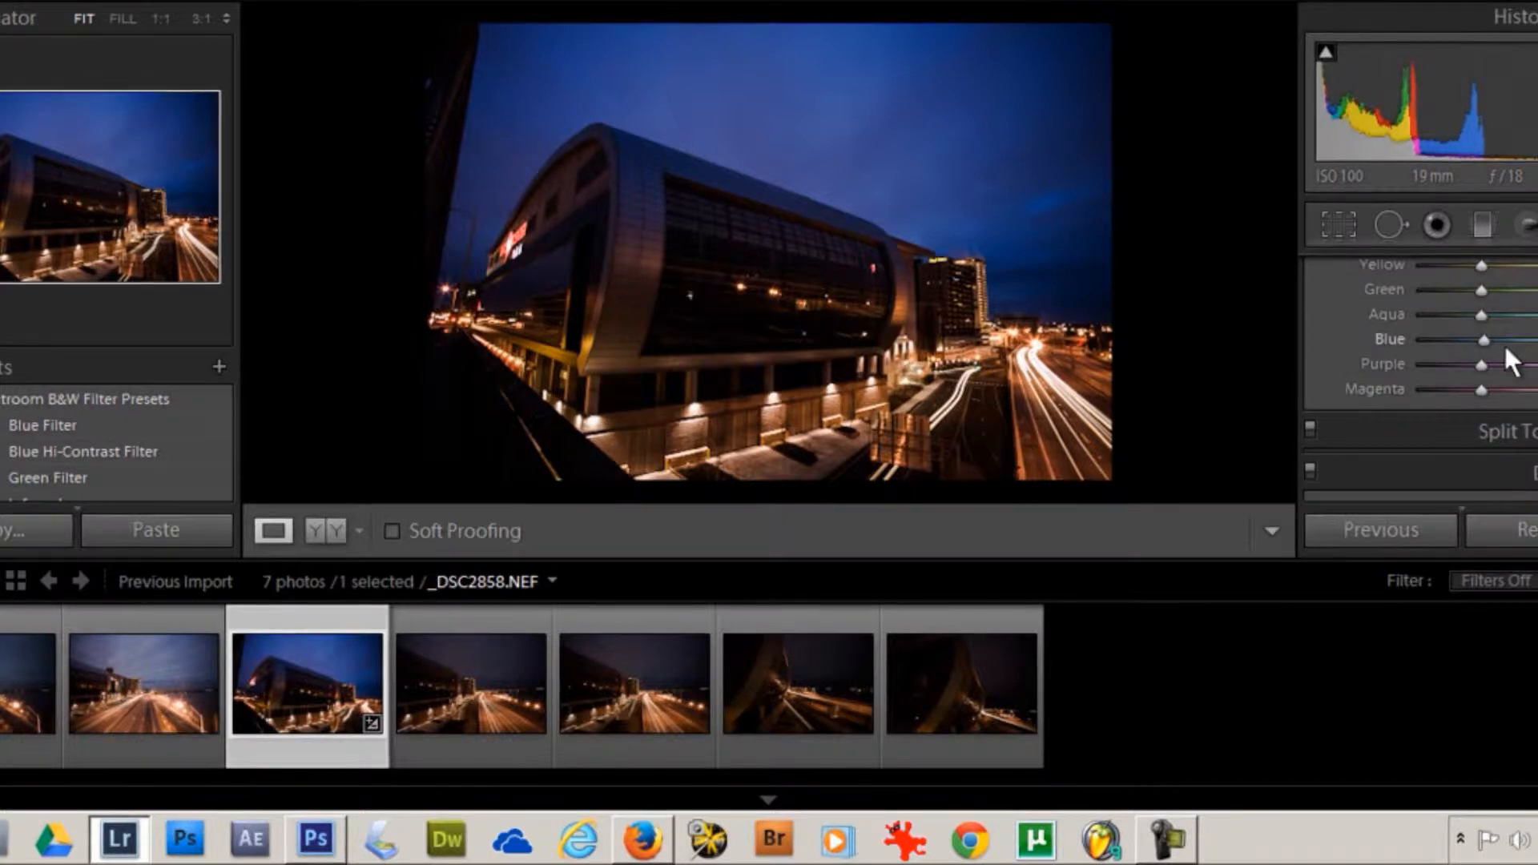
left_click_drag(1482, 340, 1508, 339)
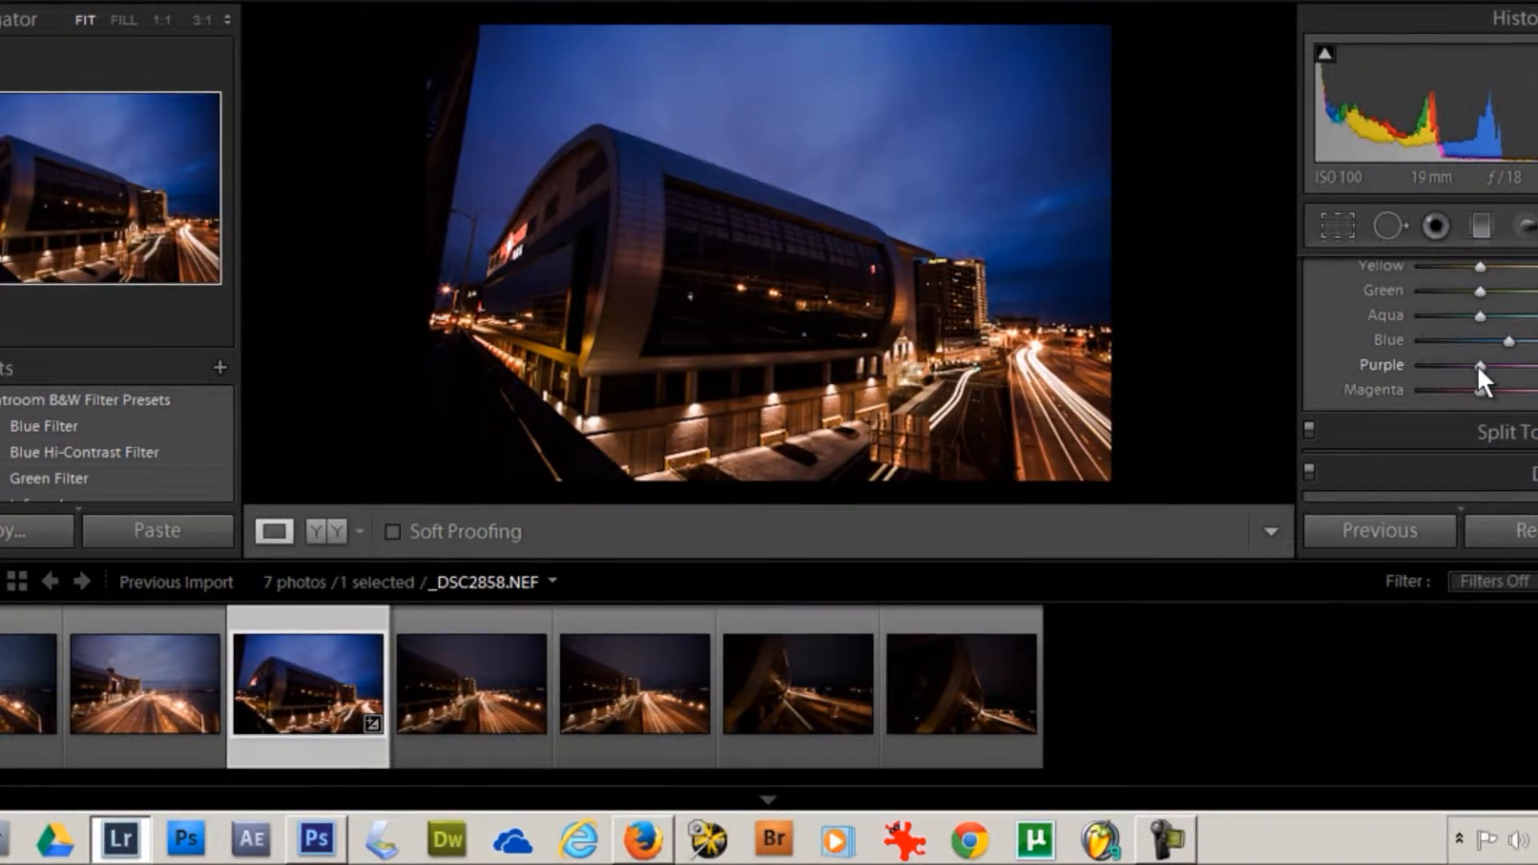
- Raise the purple, magenta and yellow luminance of the photo and slightly lower the red luminance
left_click_drag(1455, 367, 1532, 431)
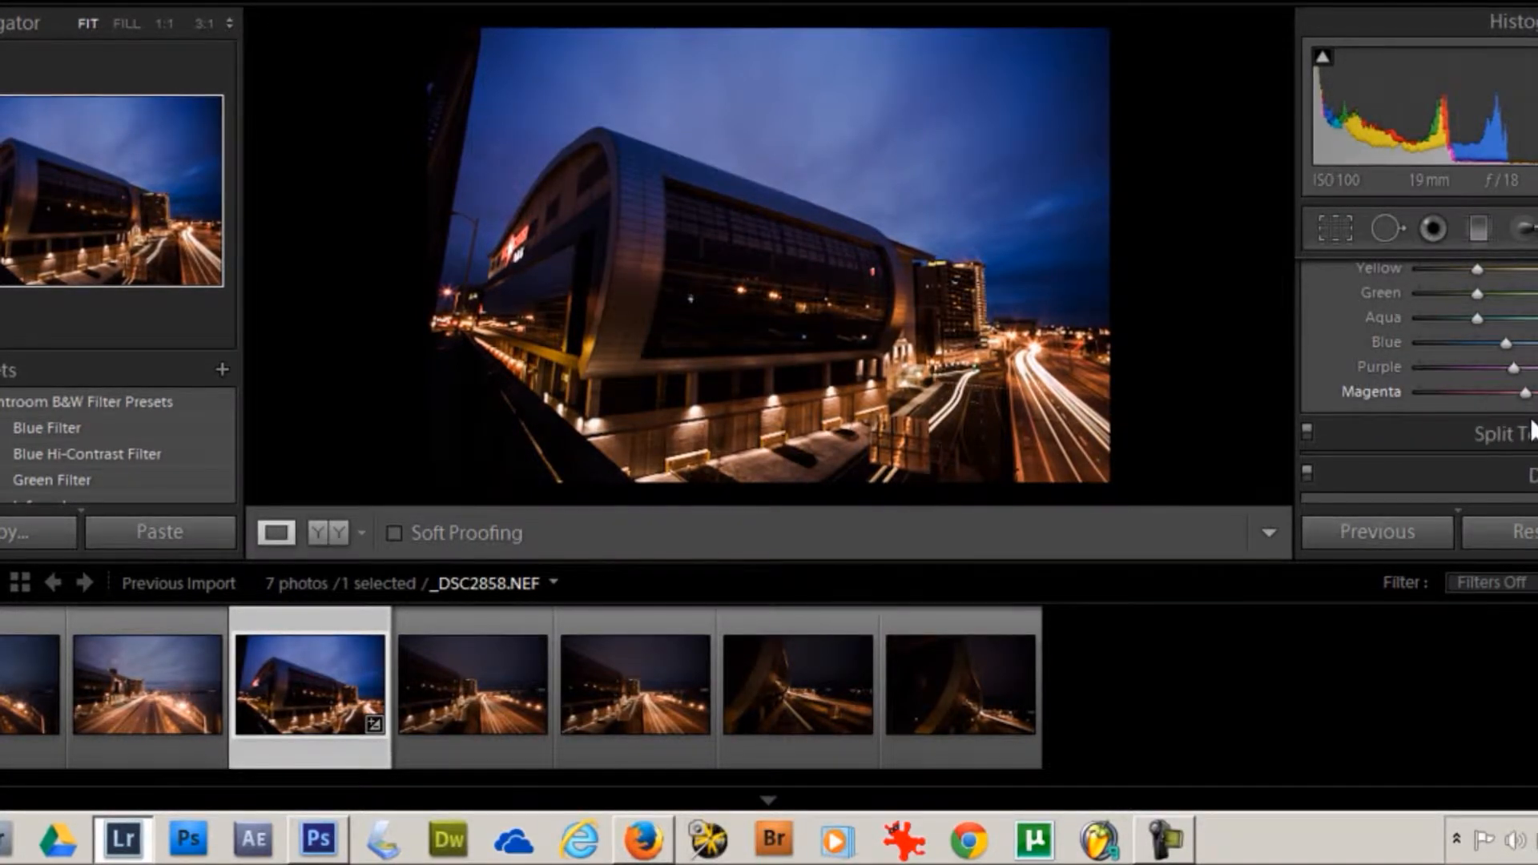
scroll(1418, 385, "up", 3)
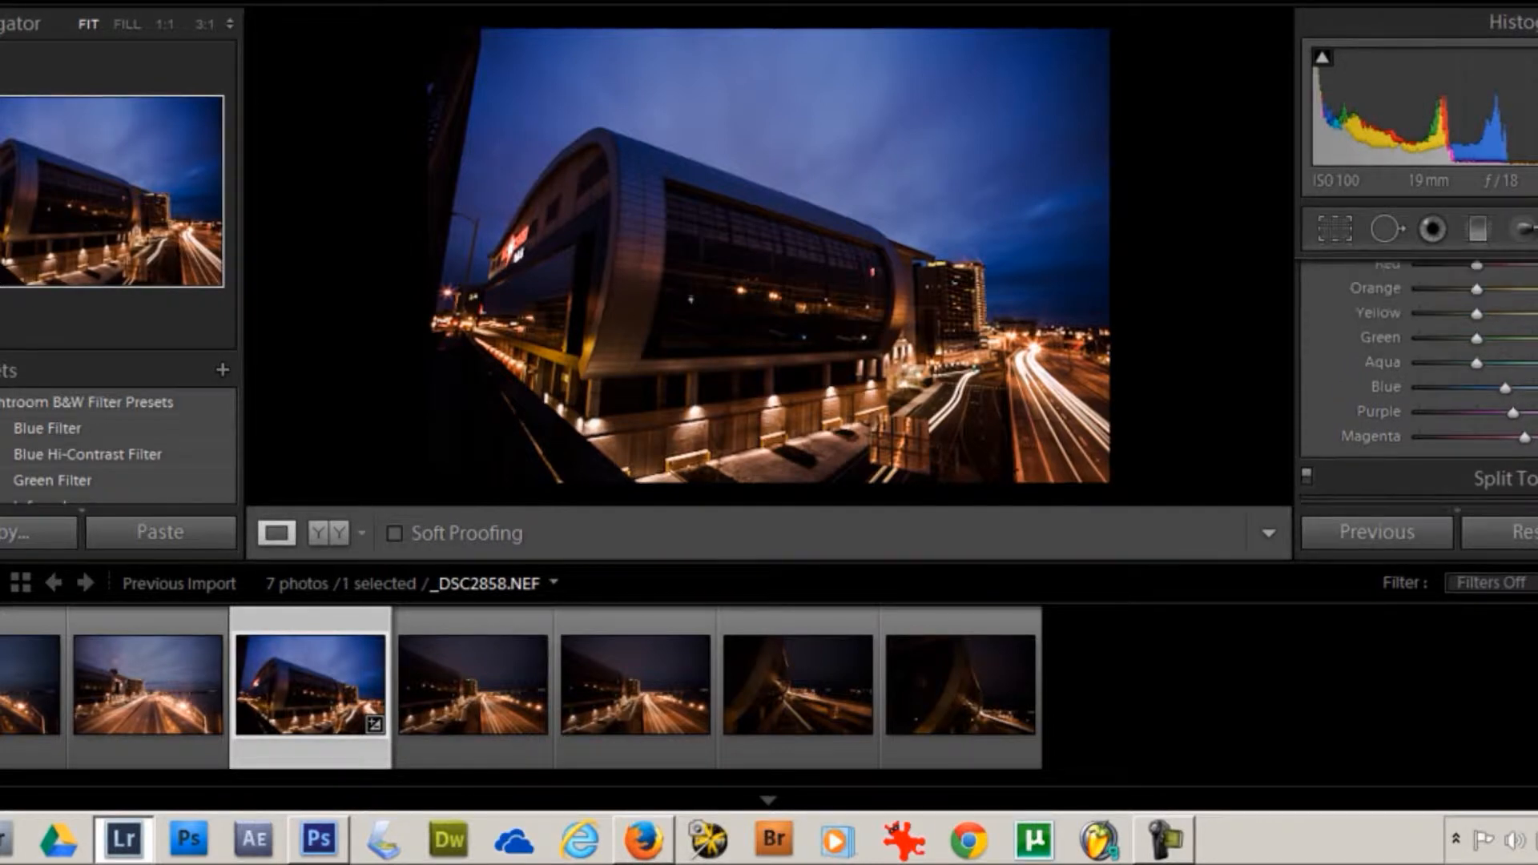
left_click_drag(1474, 327, 1525, 375)
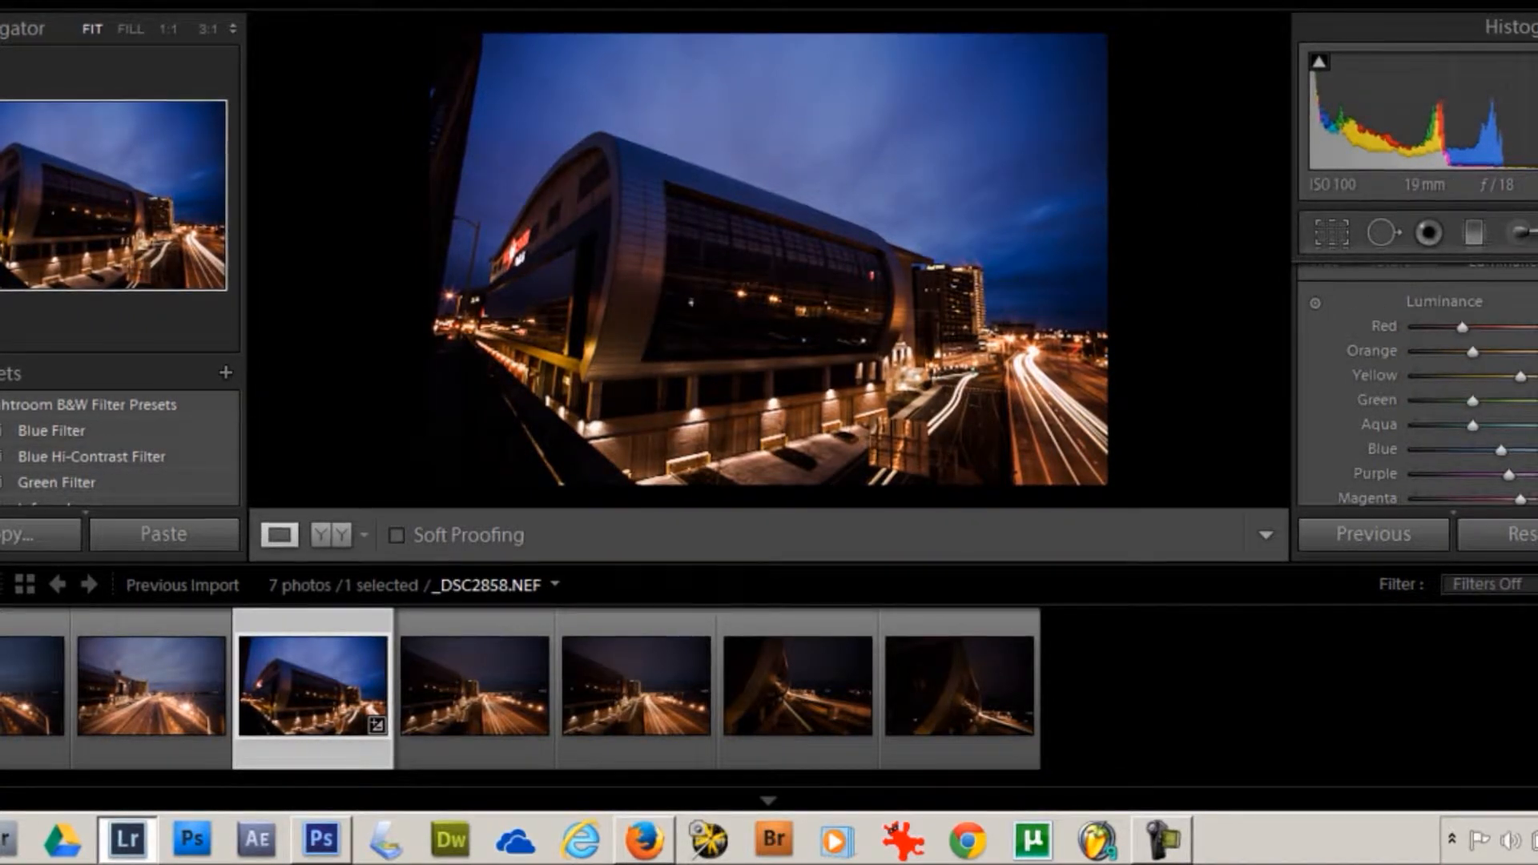
- Save the current develop settings as a new preset named arenanight in the User Presets folder
left_click(18, 0)
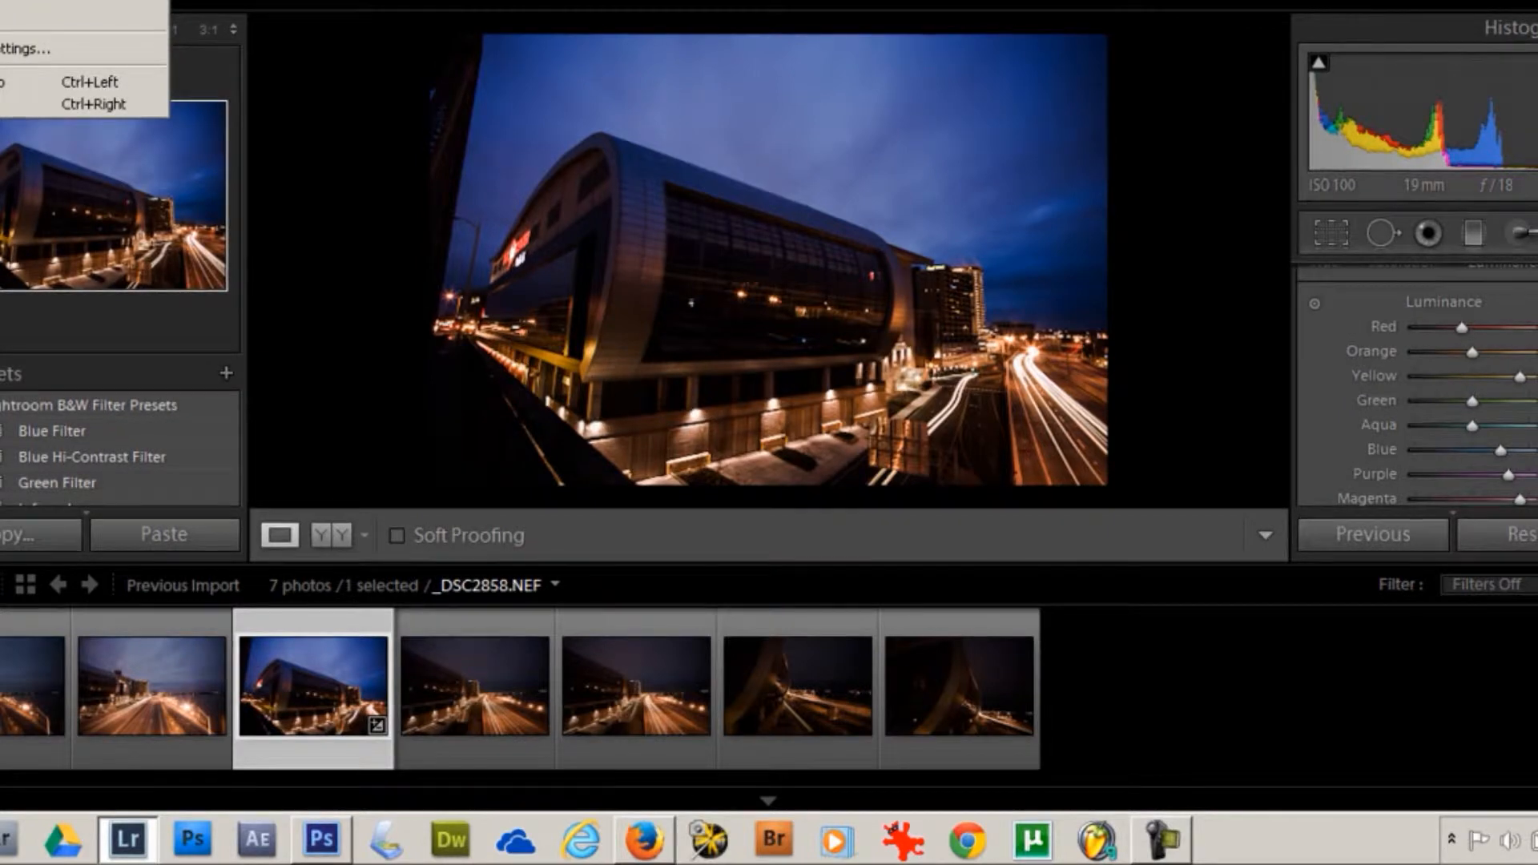
left_click(16, 0)
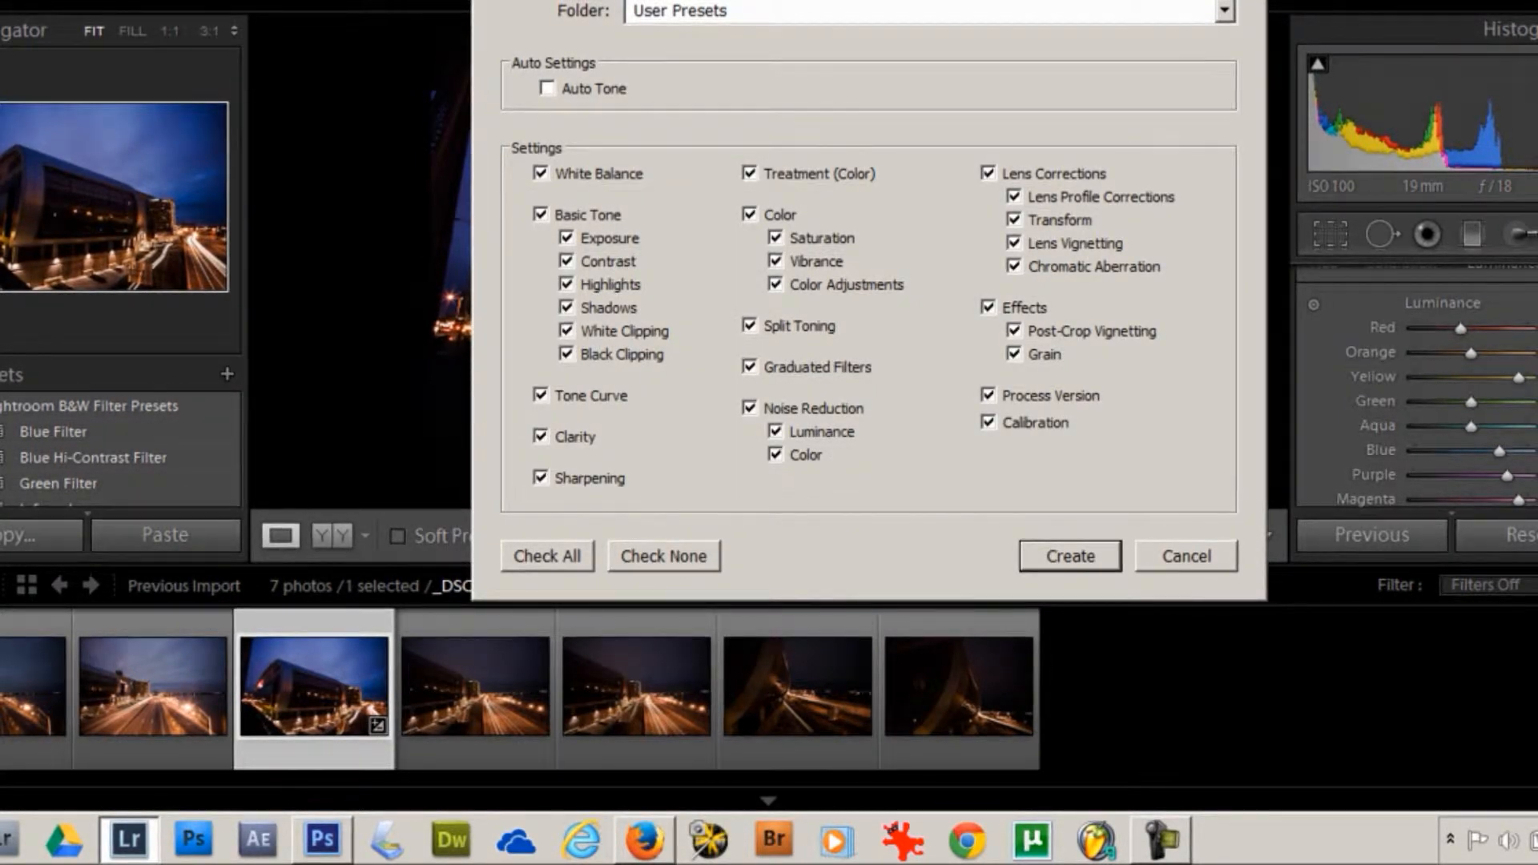
key("Return")
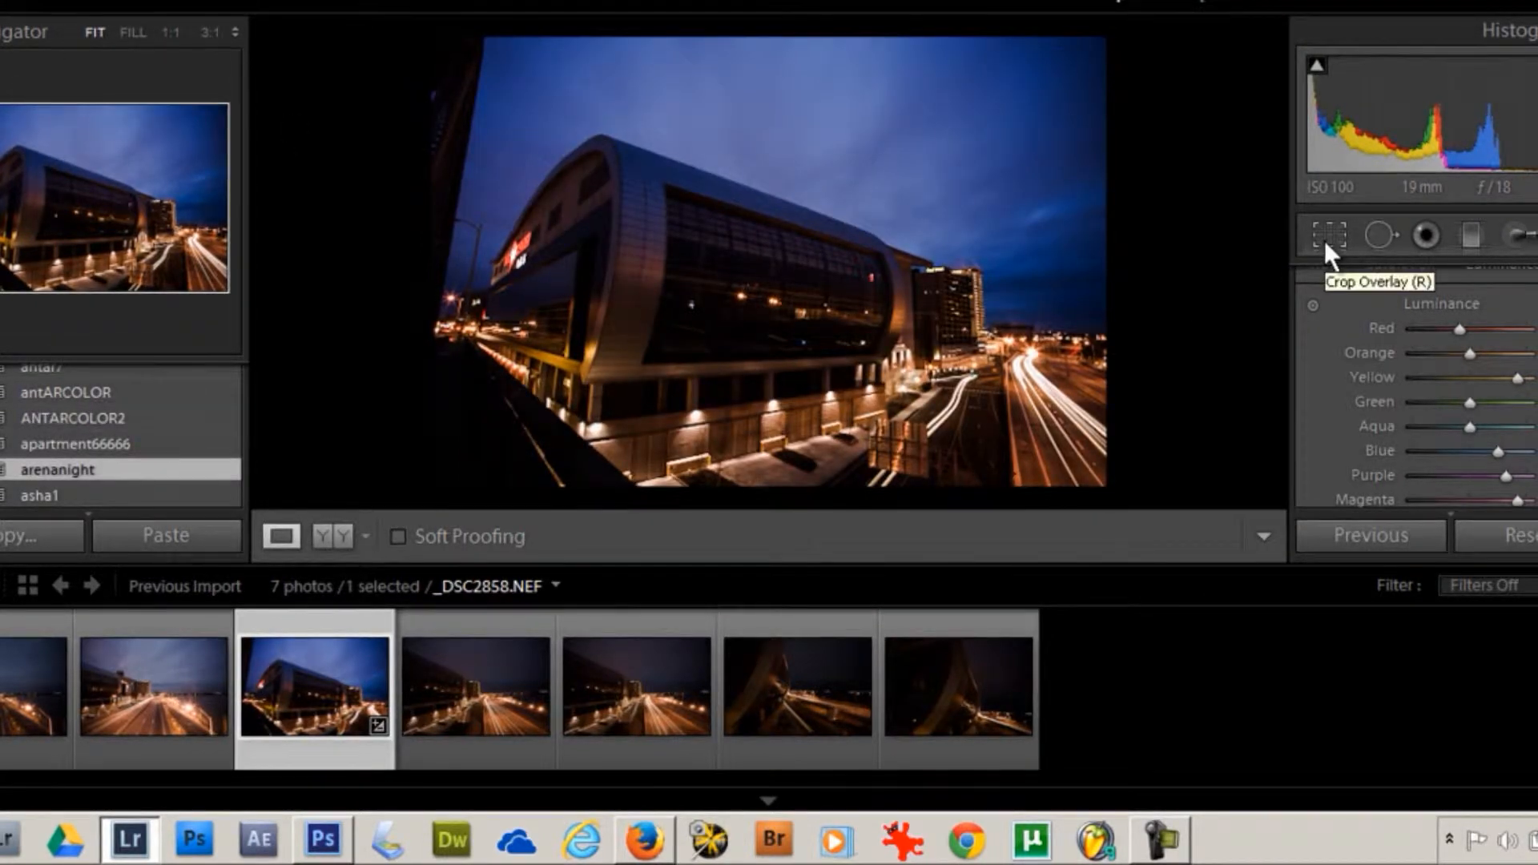
- Apply the arenanight preset to _DSC2861.NEF, _DSC2862.NEF and _DSC2853.NEF
left_click(478, 718)
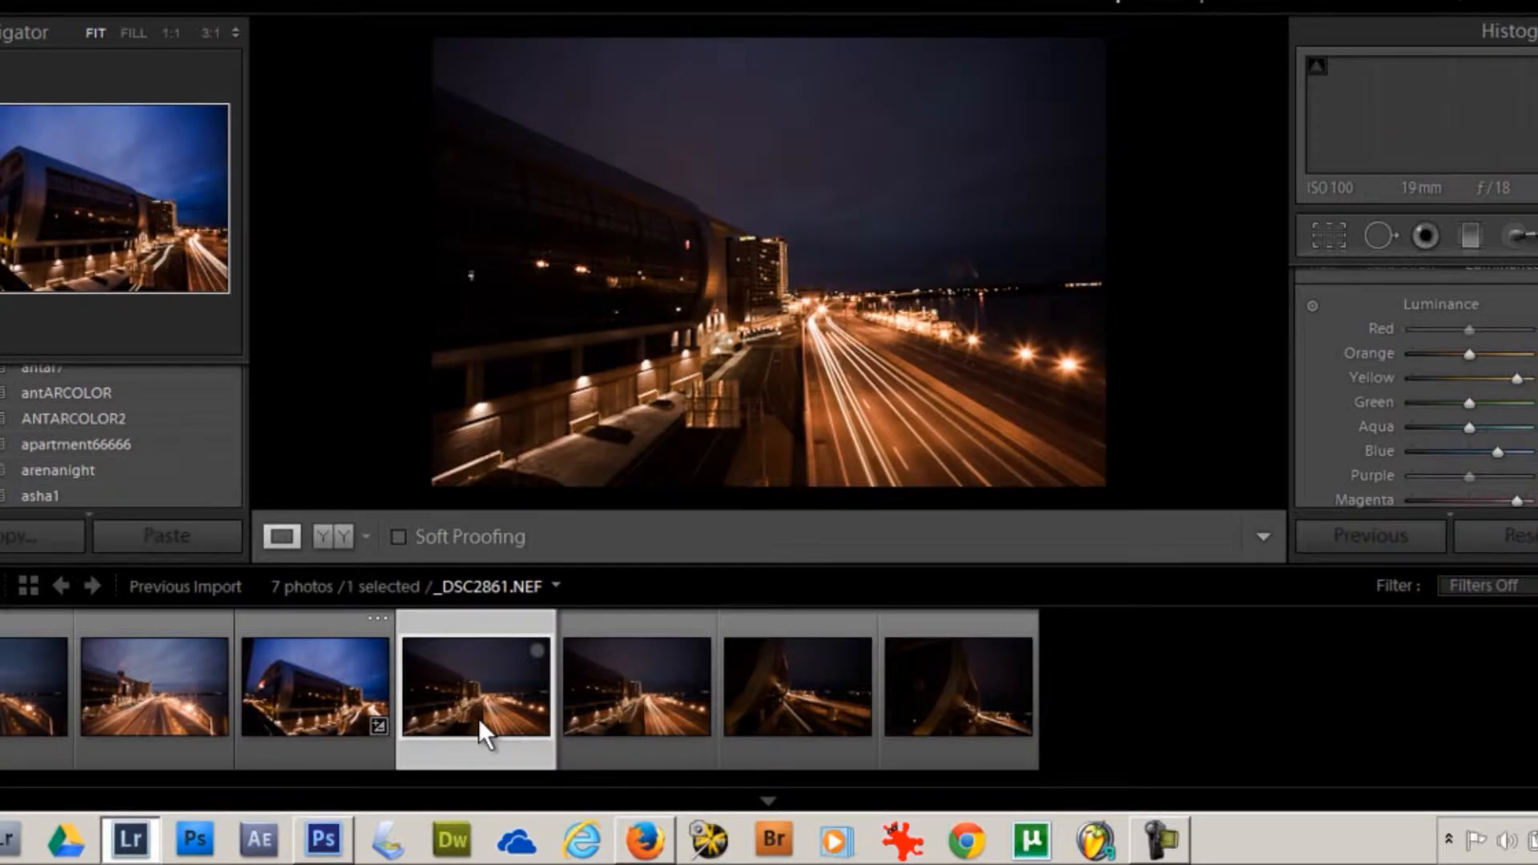
left_click(109, 467)
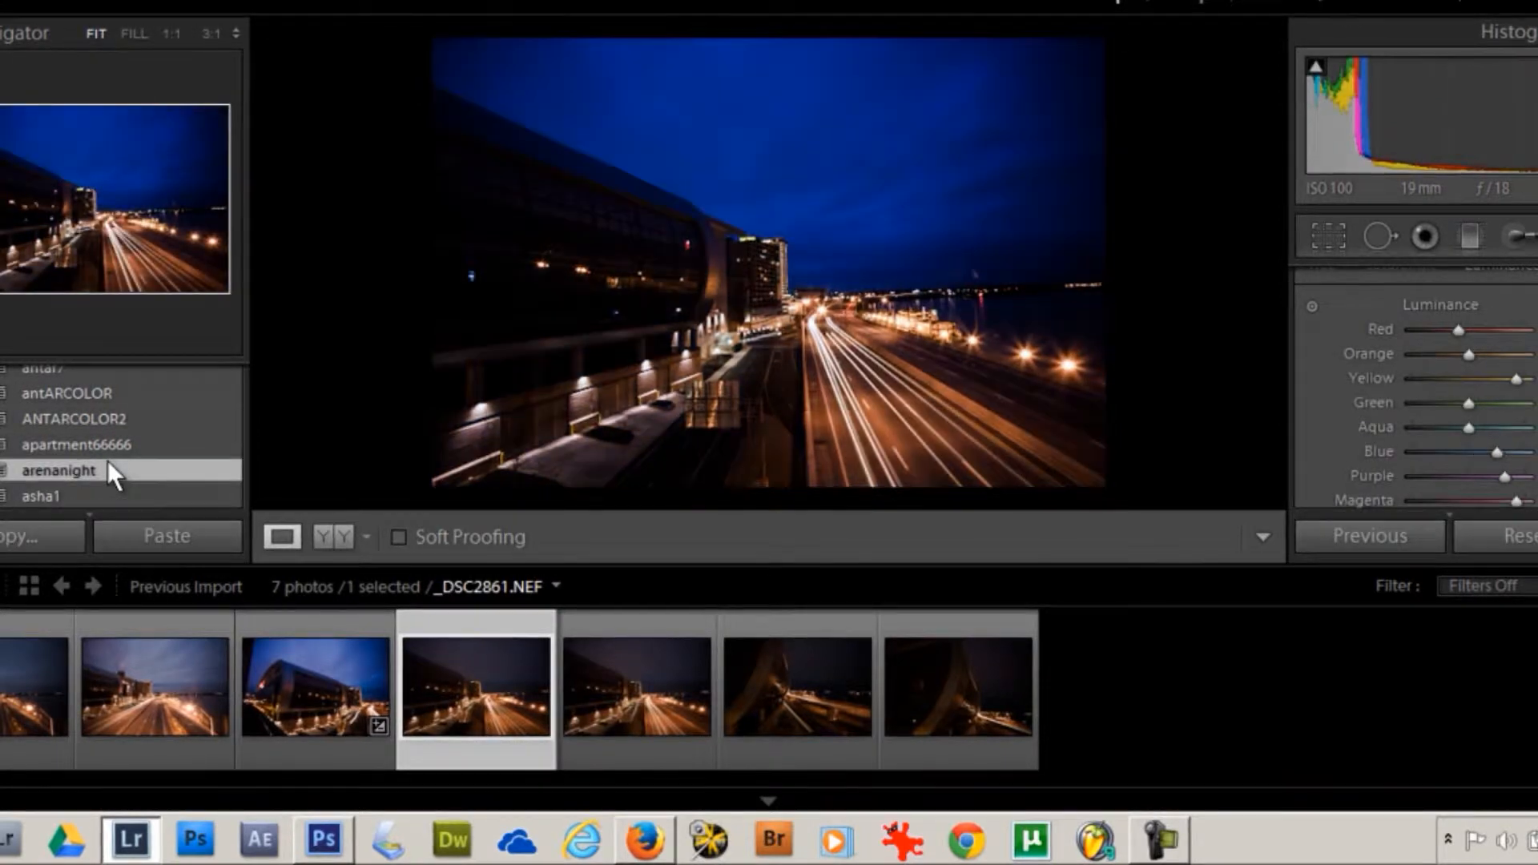
left_click(649, 703)
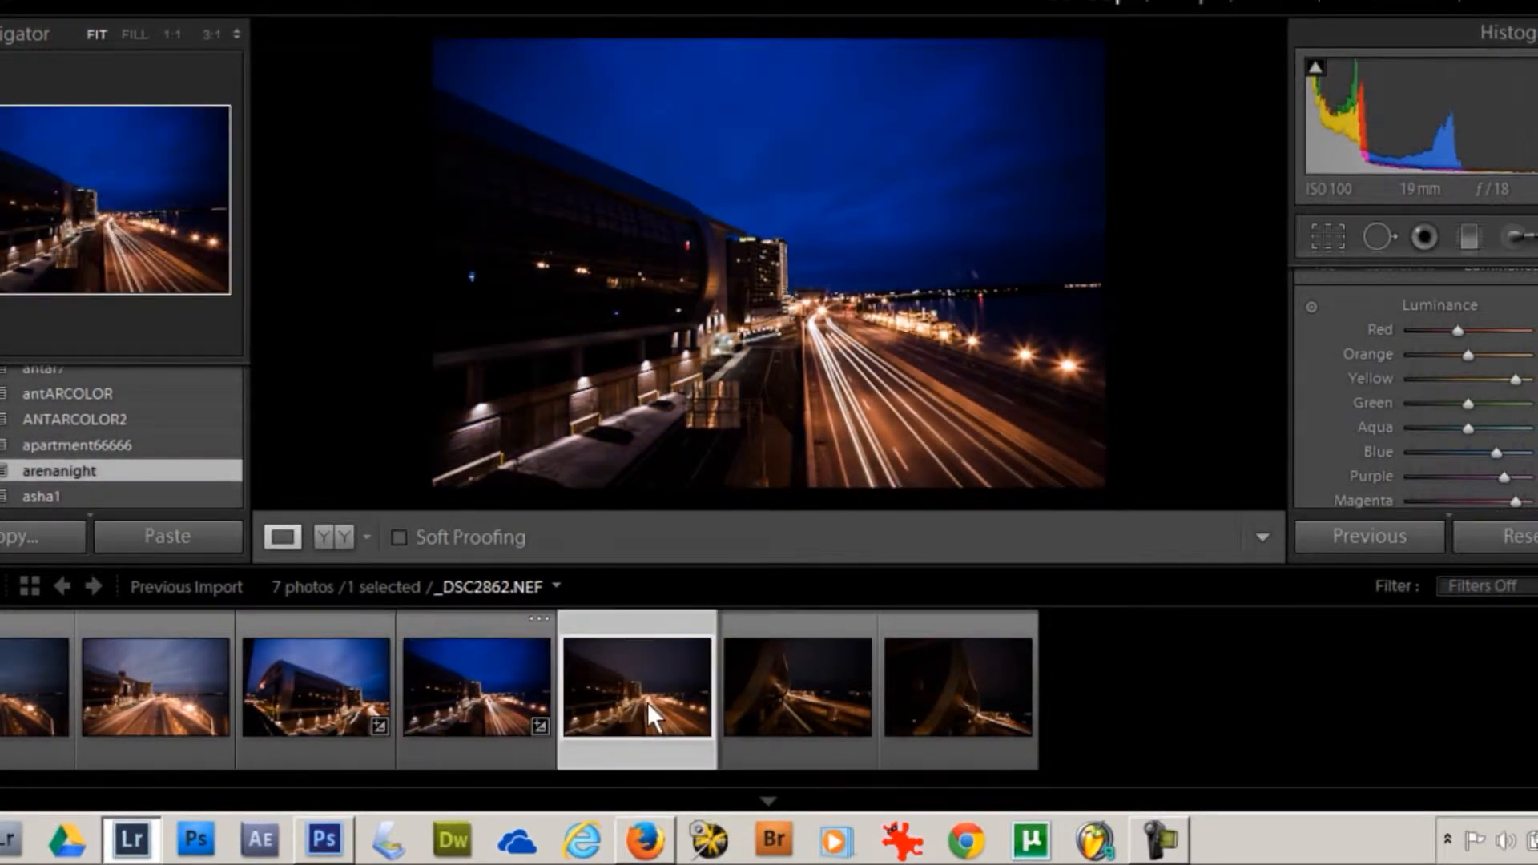
left_click(75, 468)
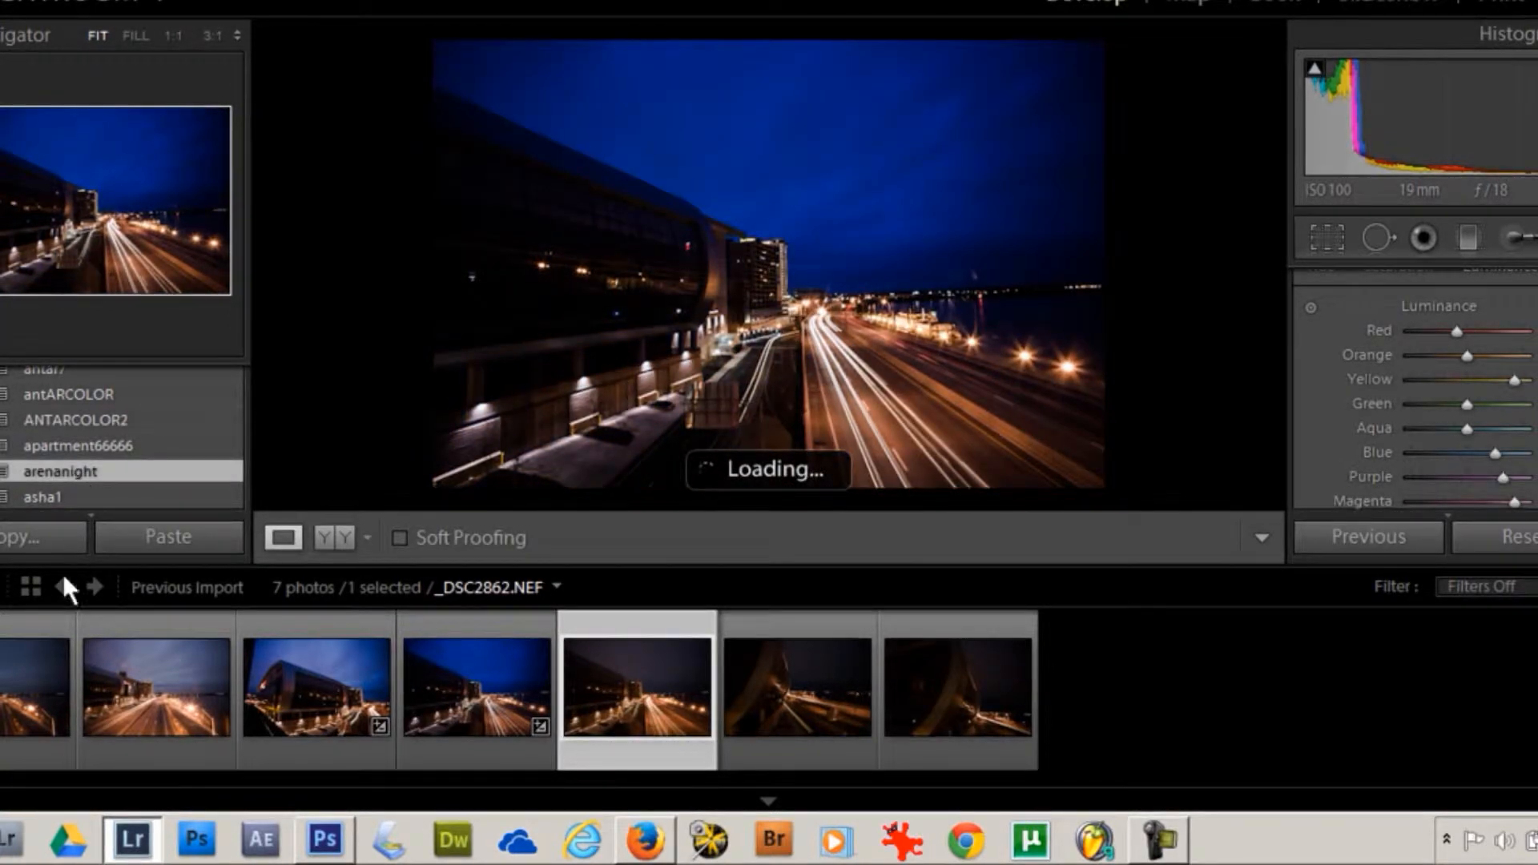
left_click(27, 681)
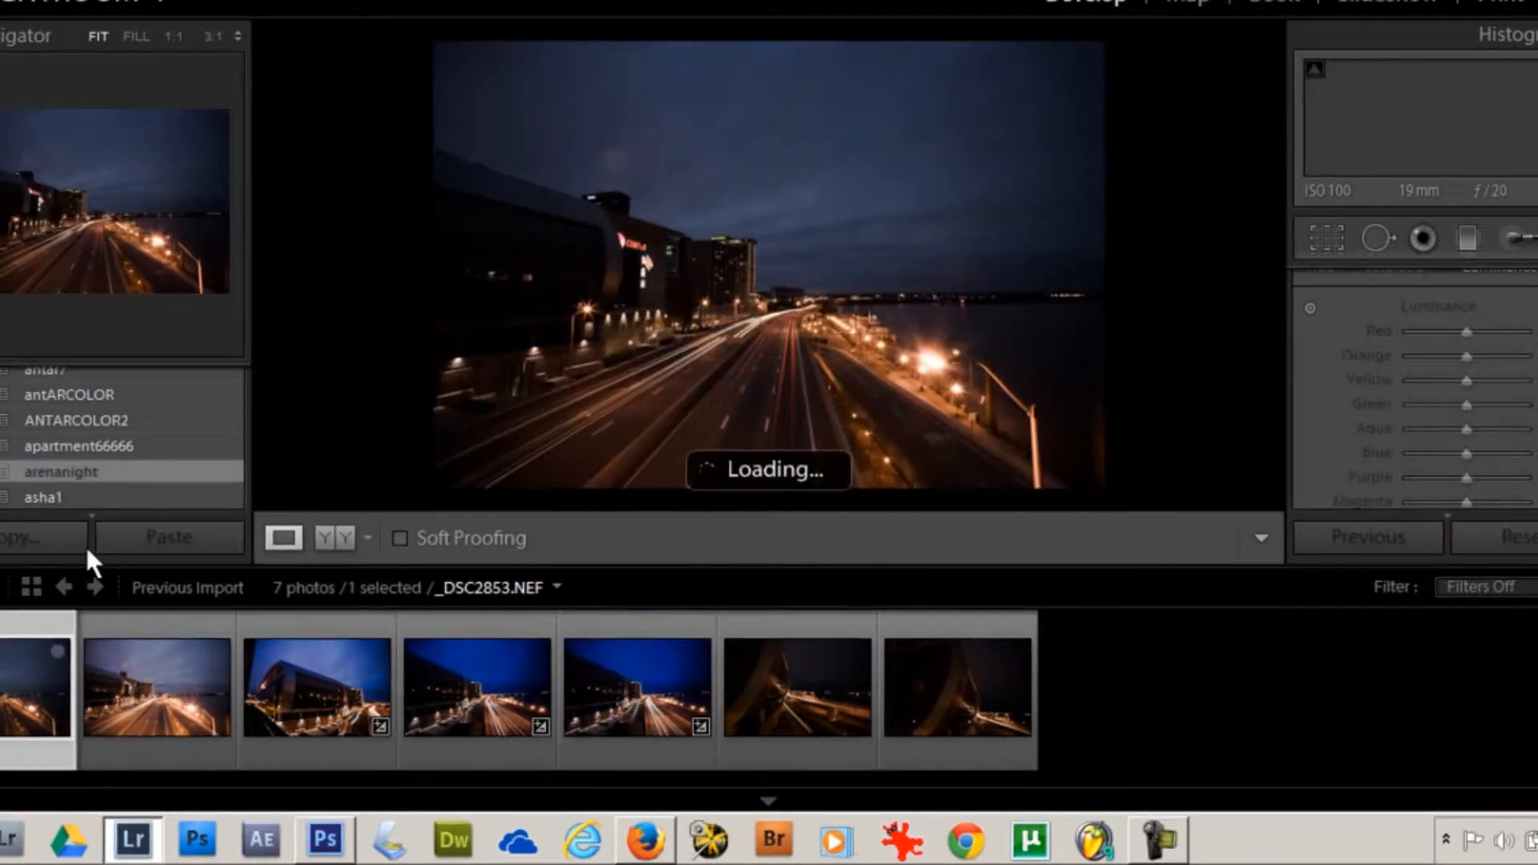
left_click(86, 465)
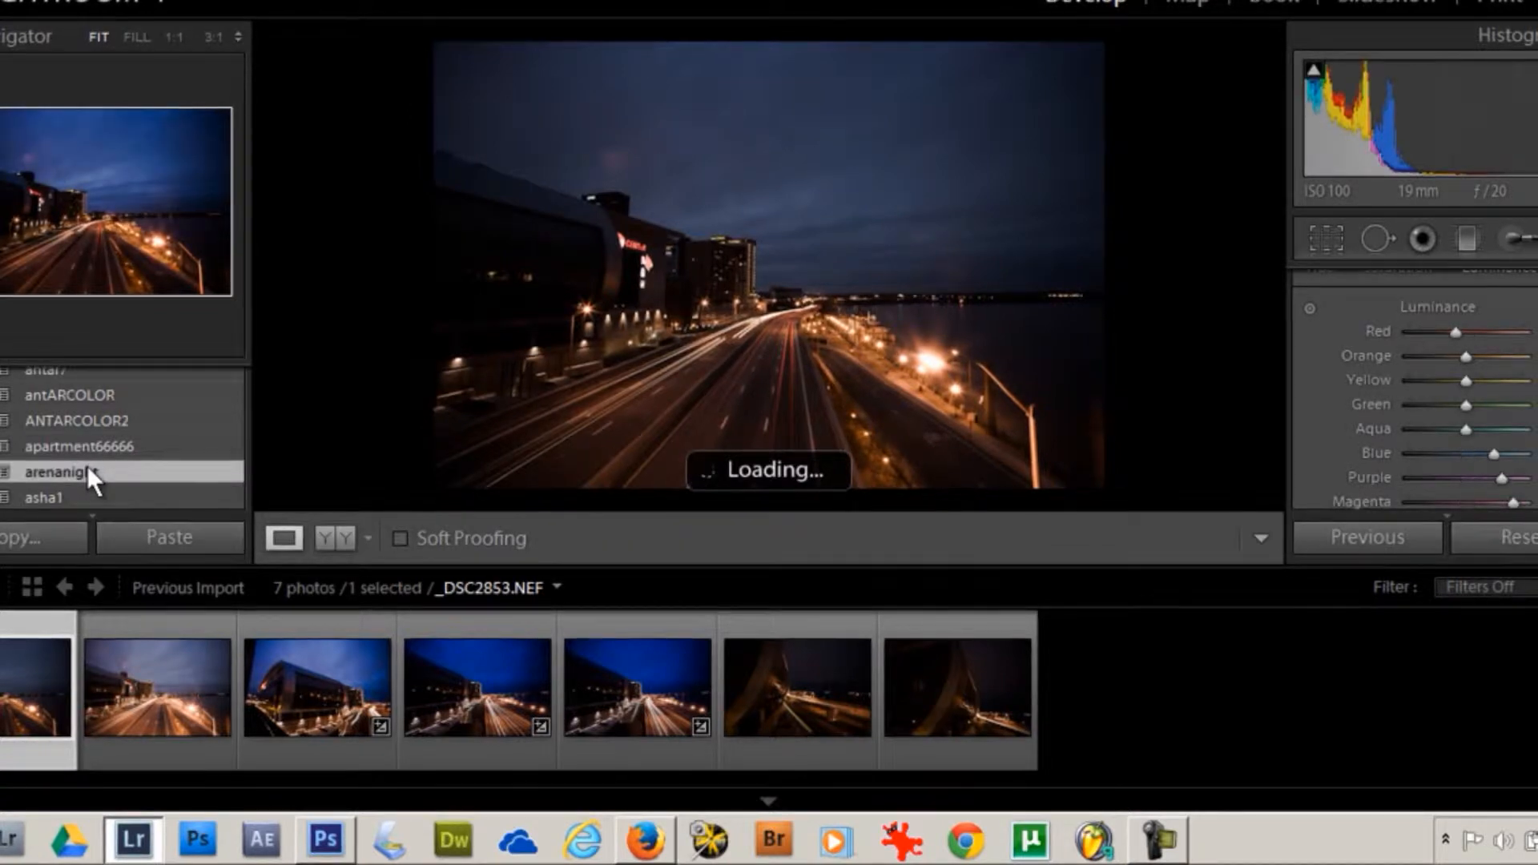
- Brighten the curved metal front of the arena in _DSC2858.NEF with the Adjustment Brush
left_click(354, 662)
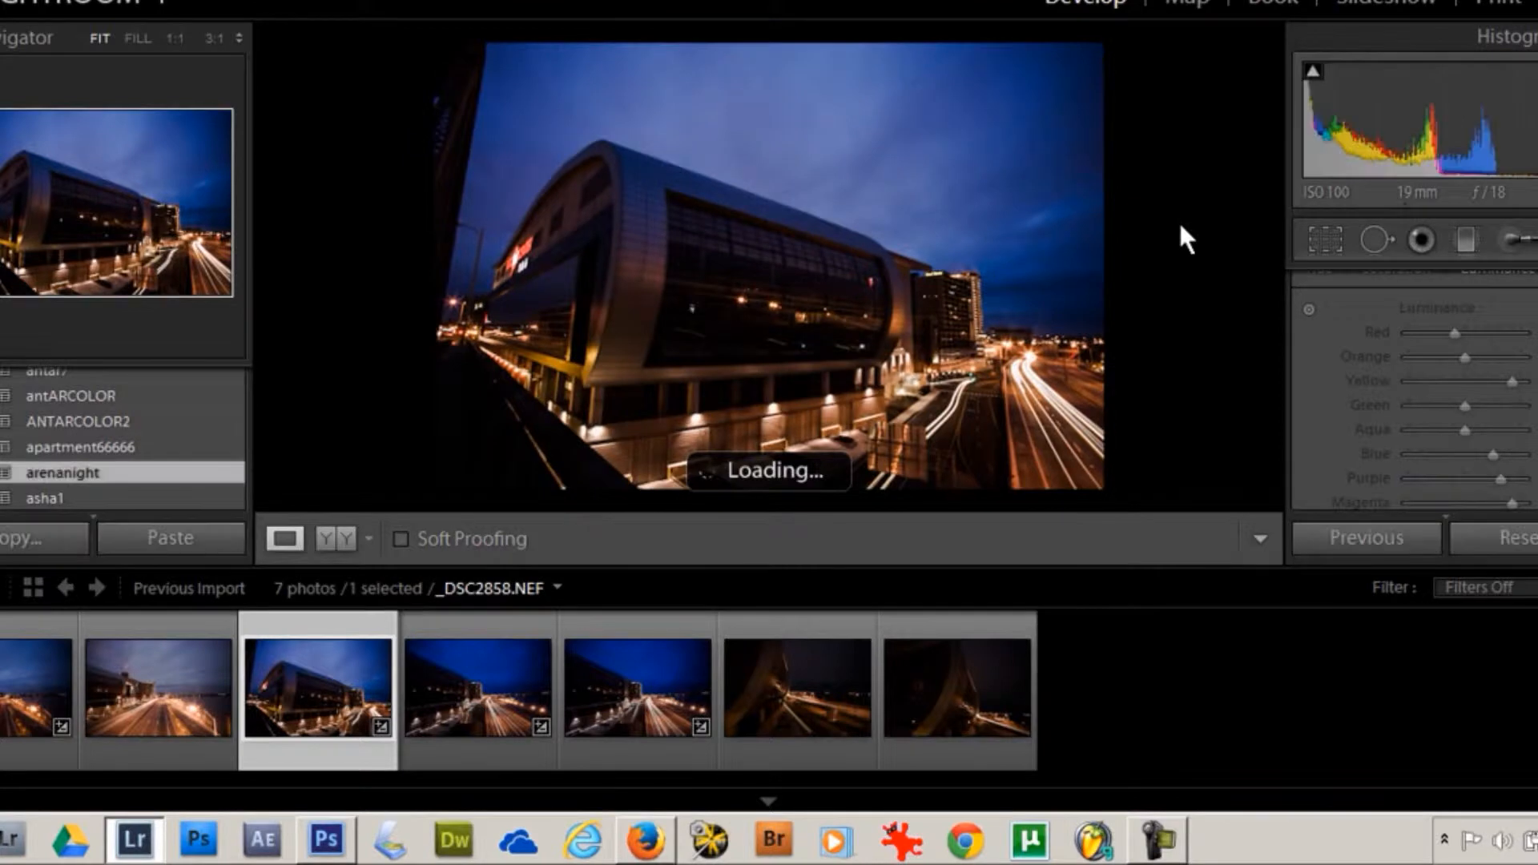
left_click(1521, 243)
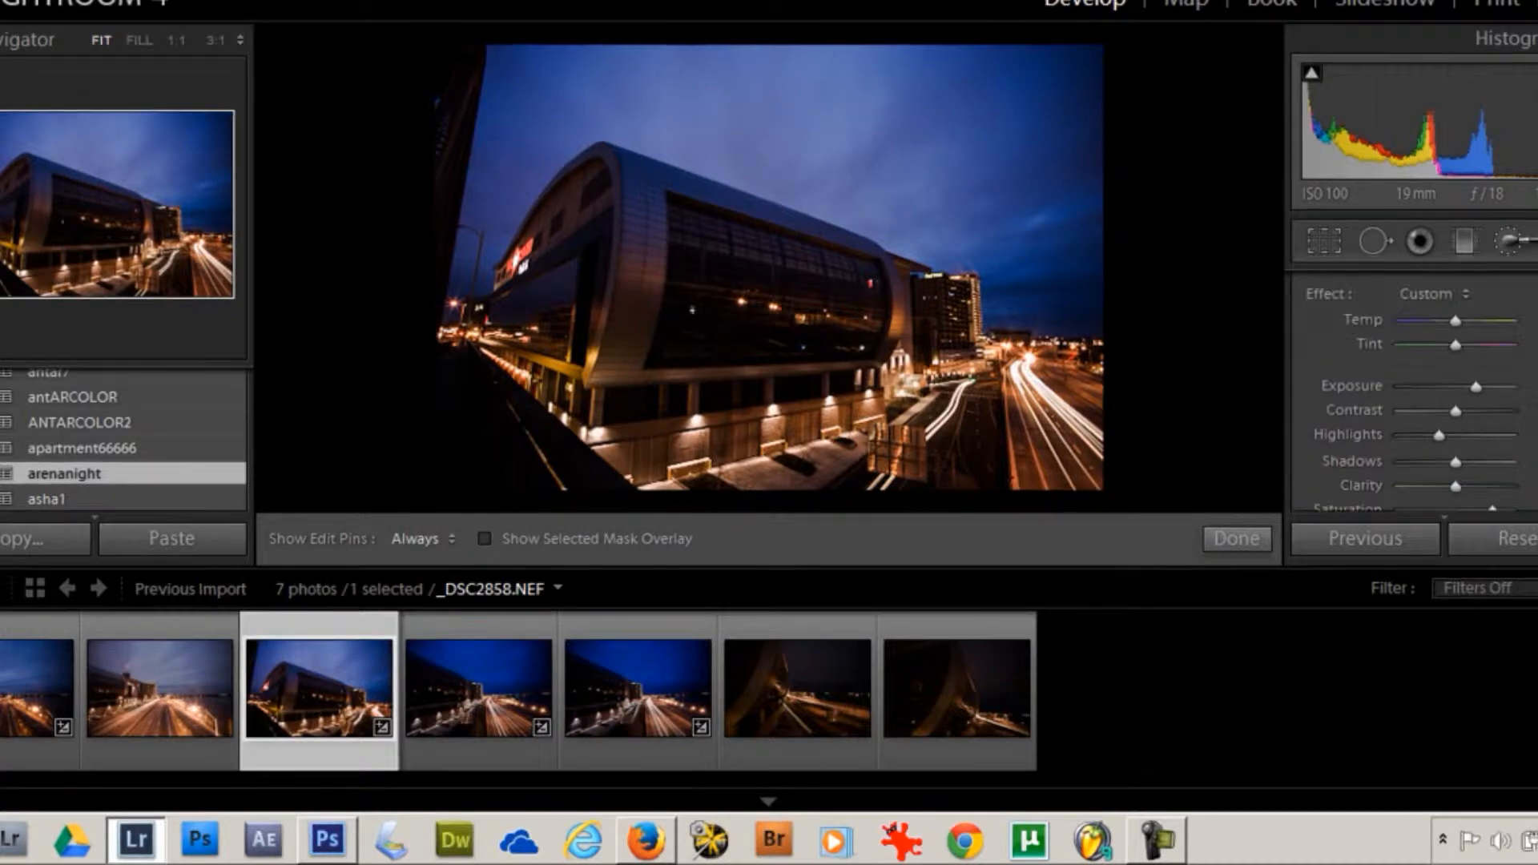
key("h")
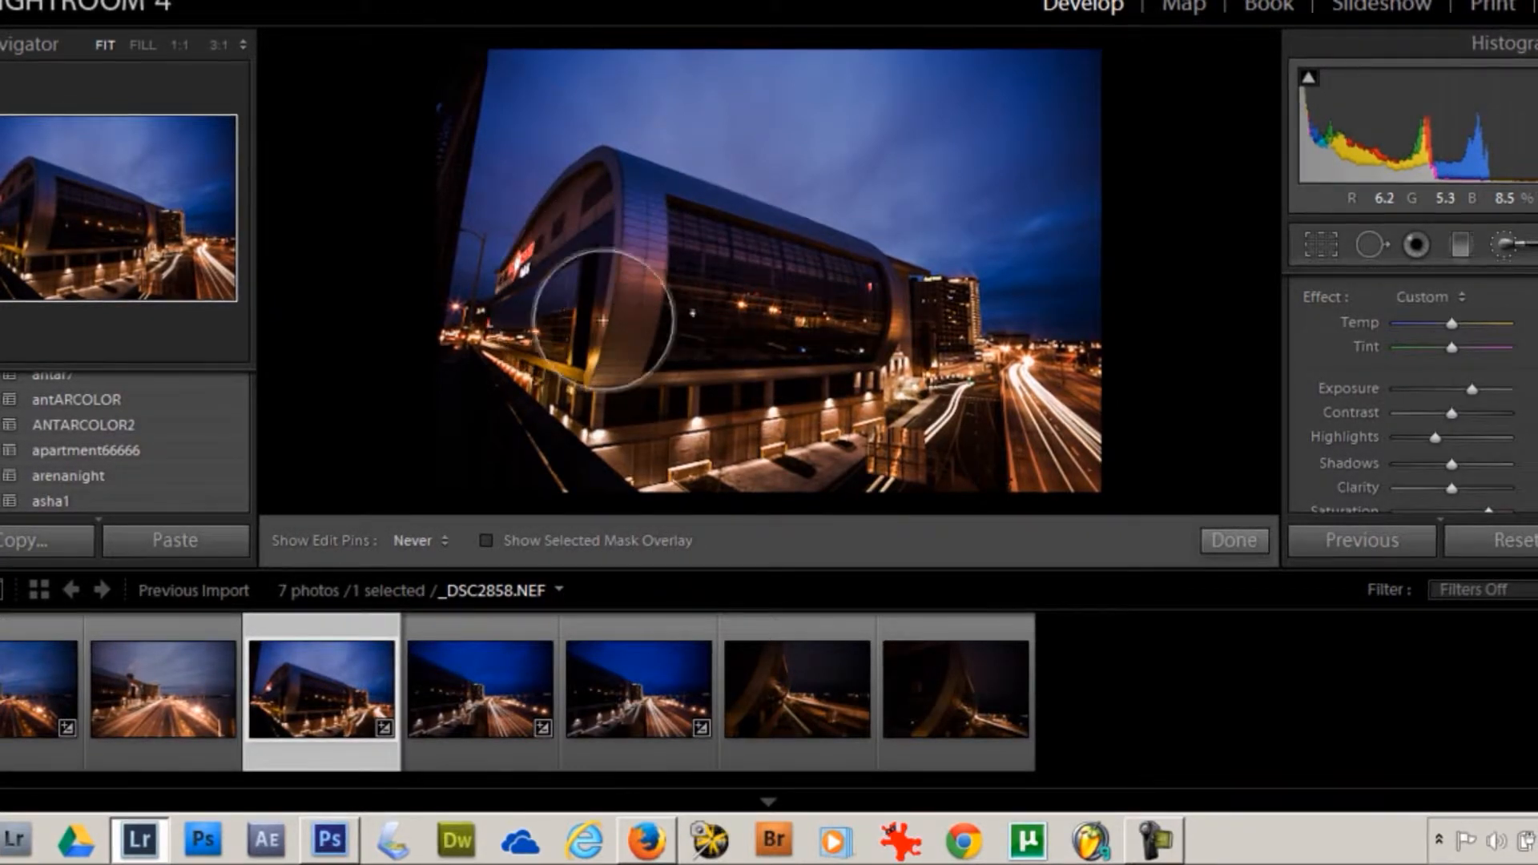
key("h")
- Crop _DSC2858.NEF to trim the dark strip beside the arena and some of the sky
left_click(1309, 237)
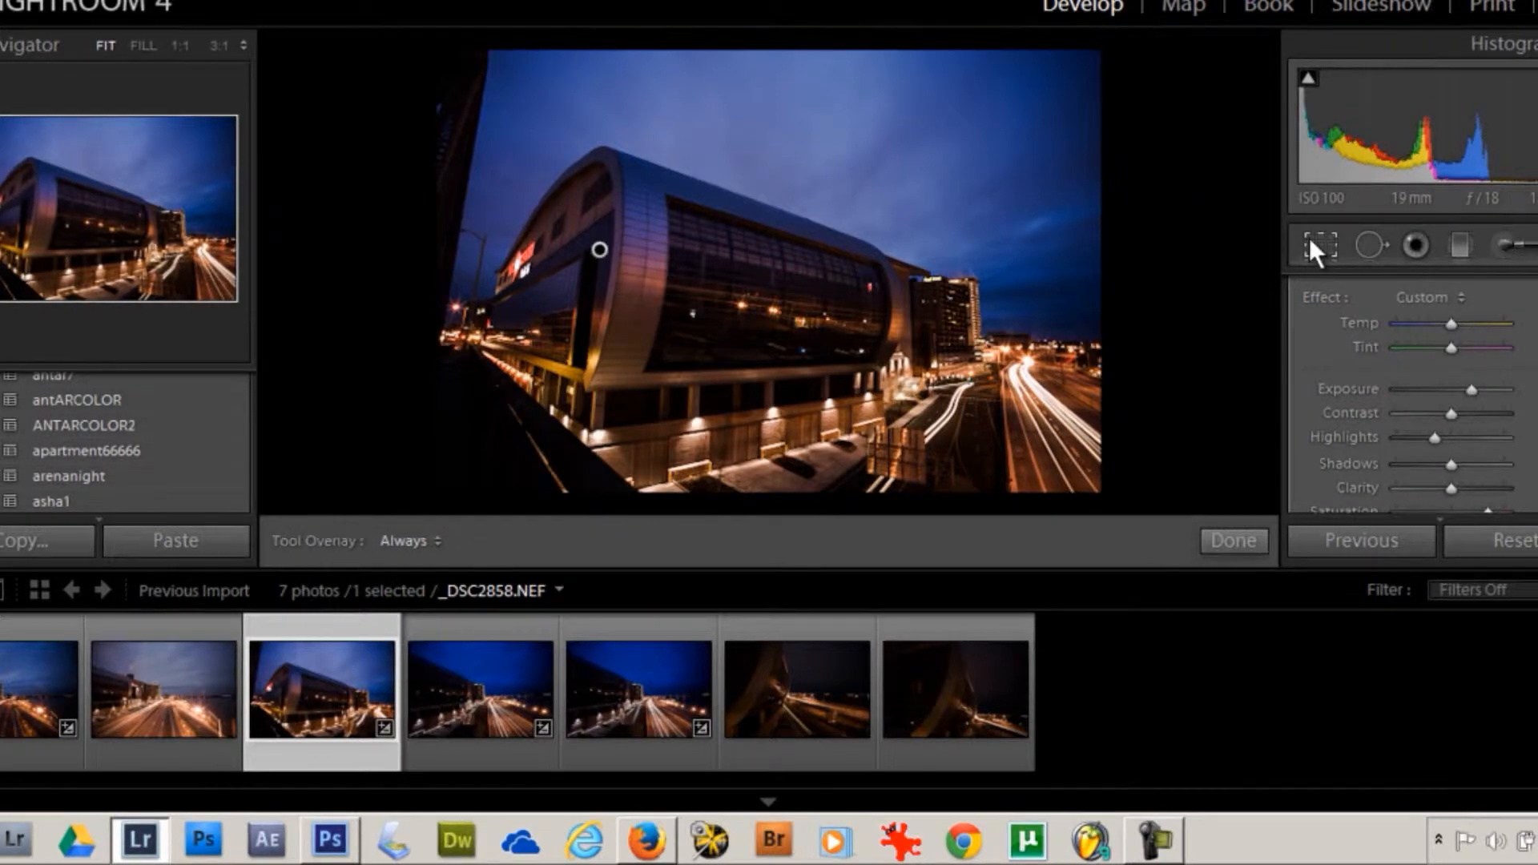
left_click_drag(438, 51, 463, 79)
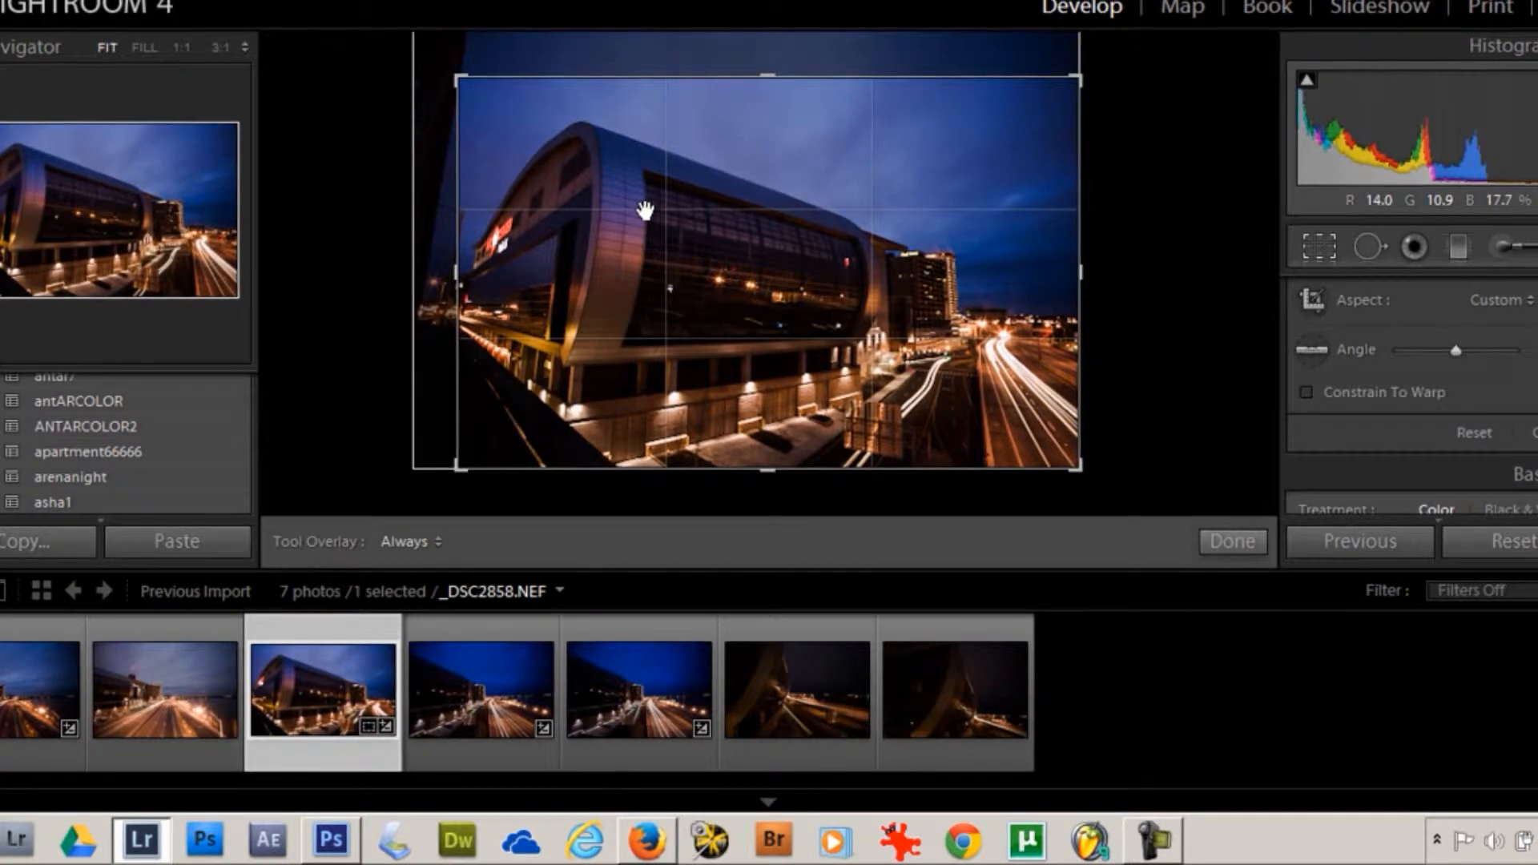
key("Return")
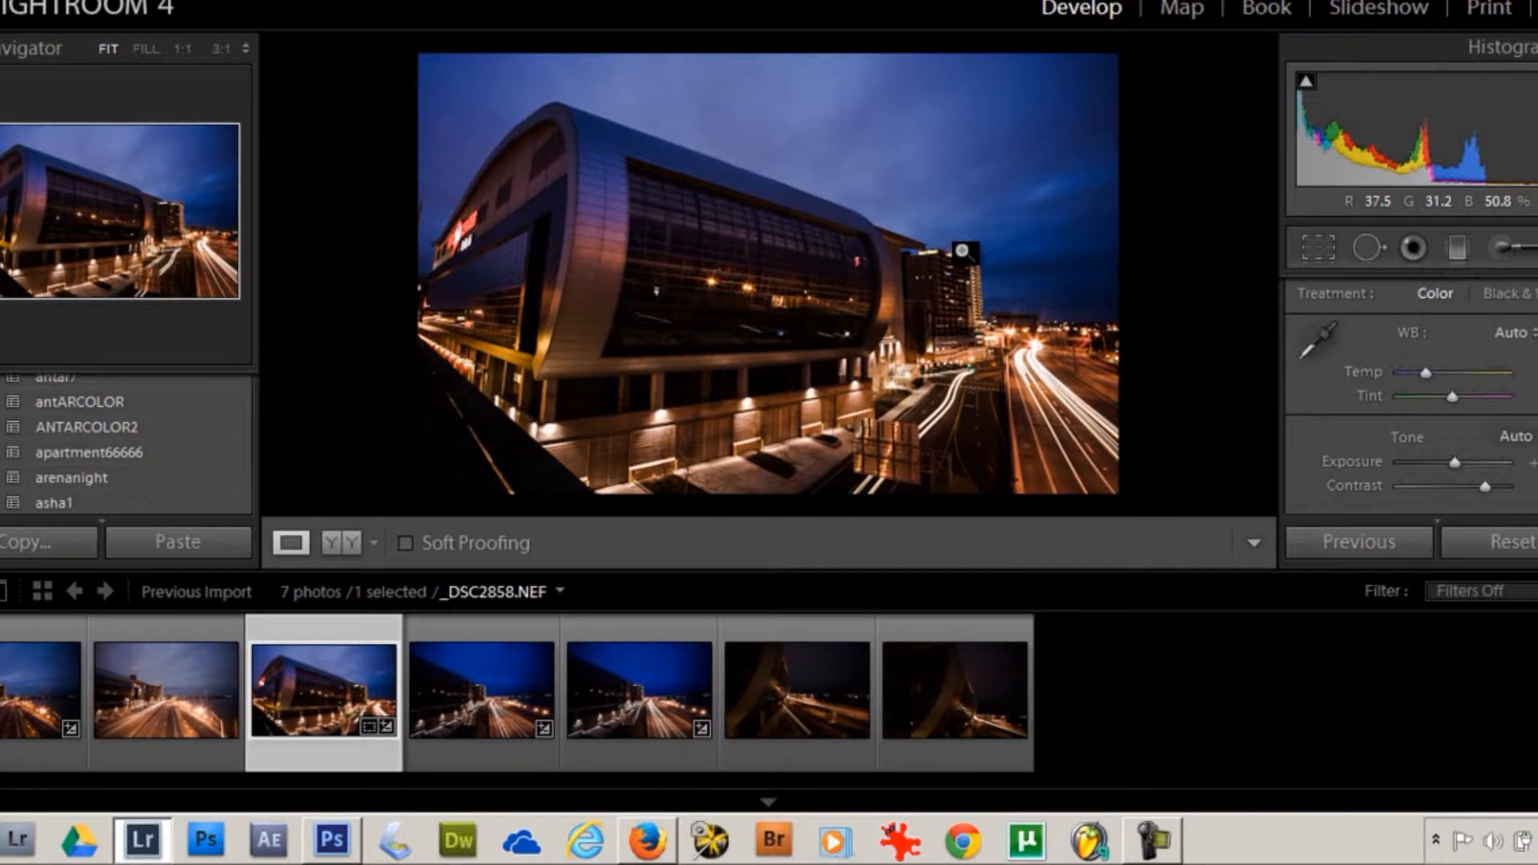
- Rotate the cropped arena photo slightly clockwise and tighten the crop from its upper-left corner
left_click(1307, 248)
left_click_drag(1454, 350, 1455, 351)
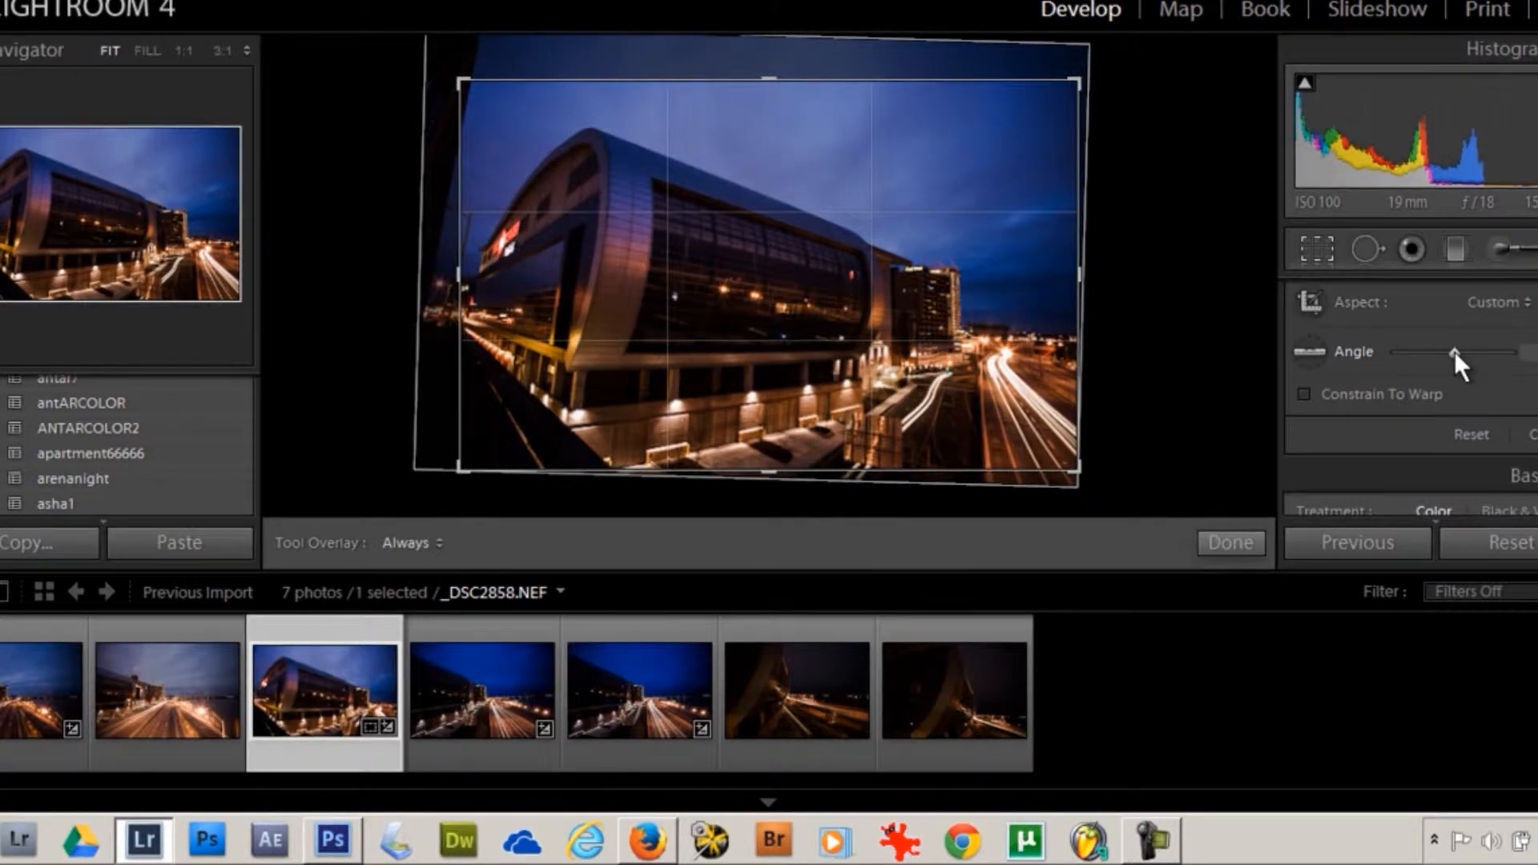
key("Return")
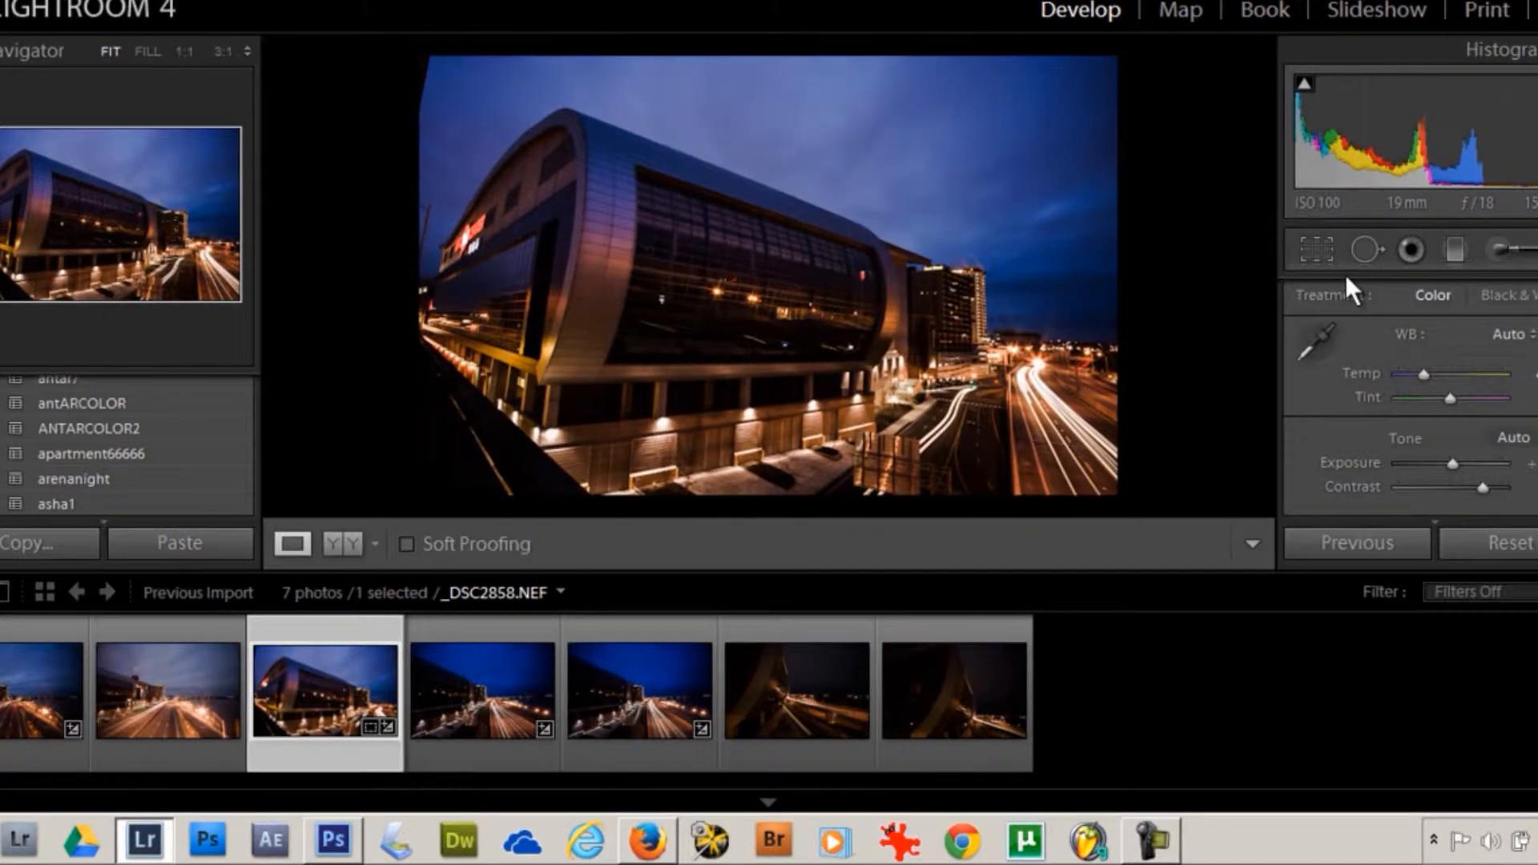
left_click(1312, 249)
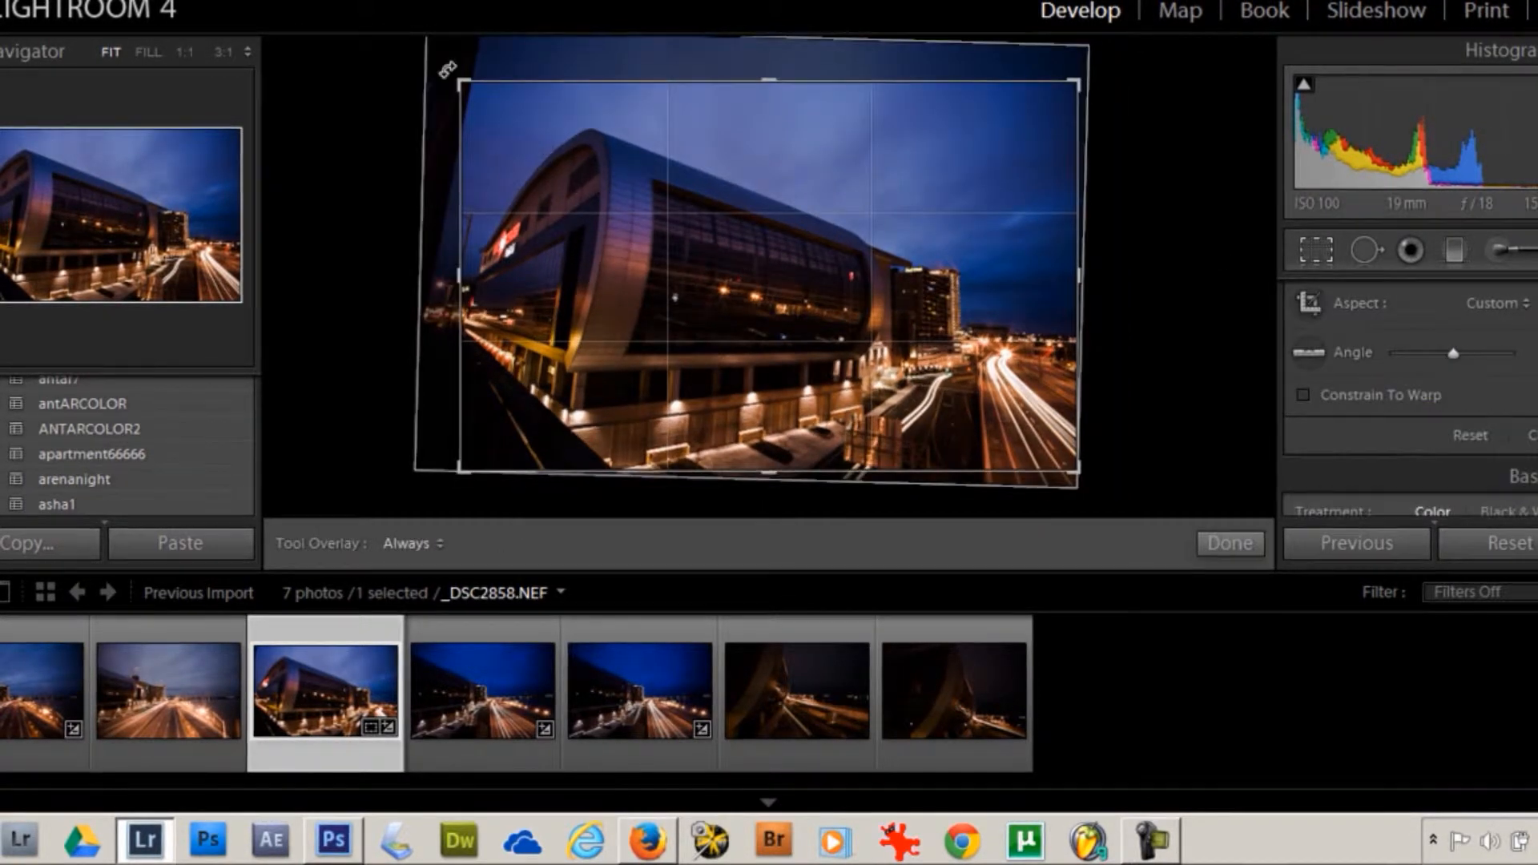
left_click_drag(457, 75, 468, 86)
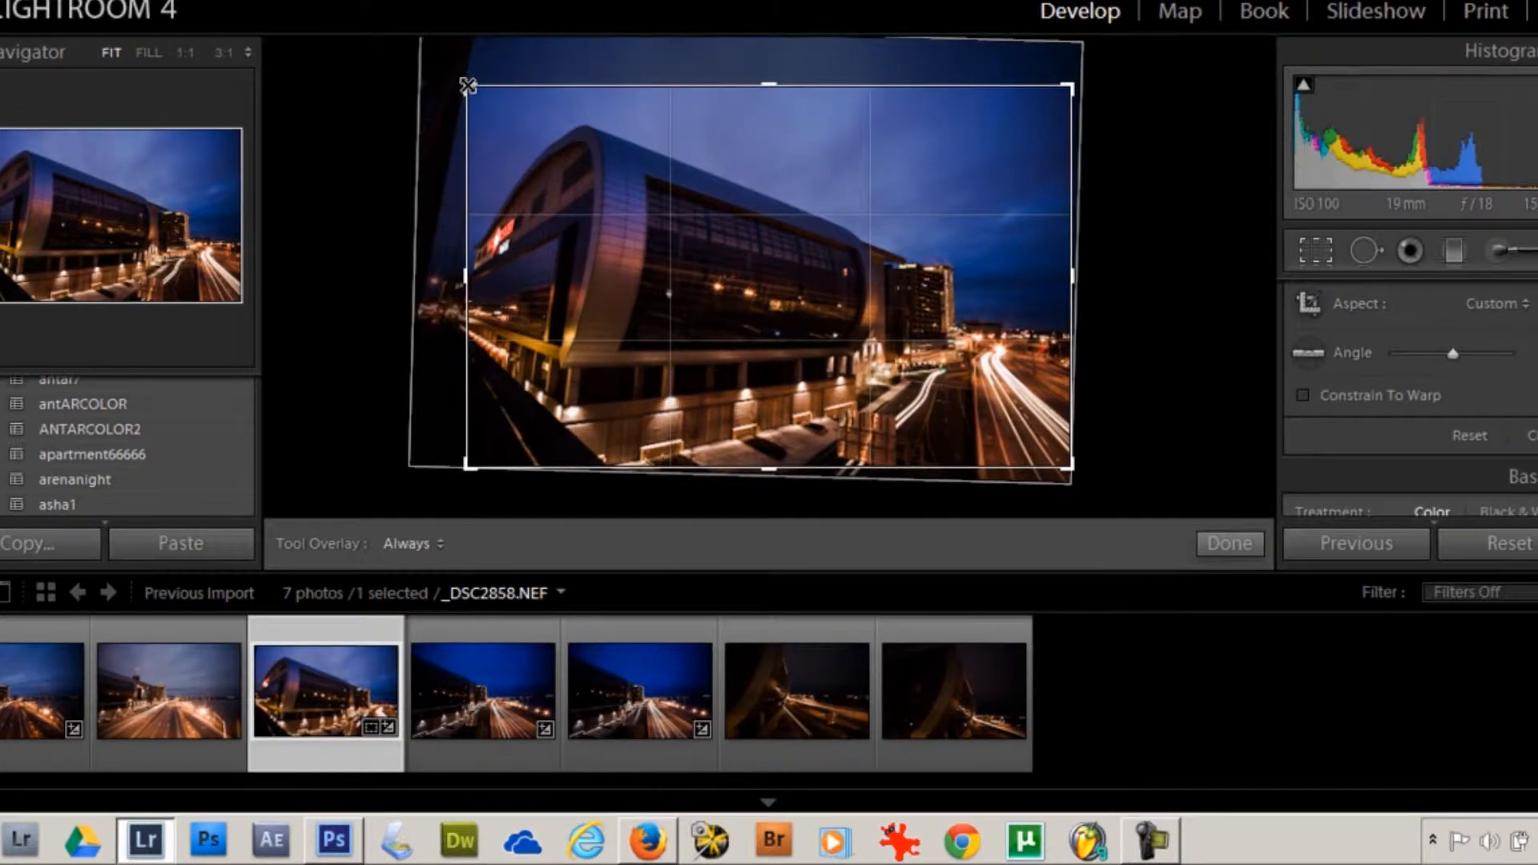
key("Return")
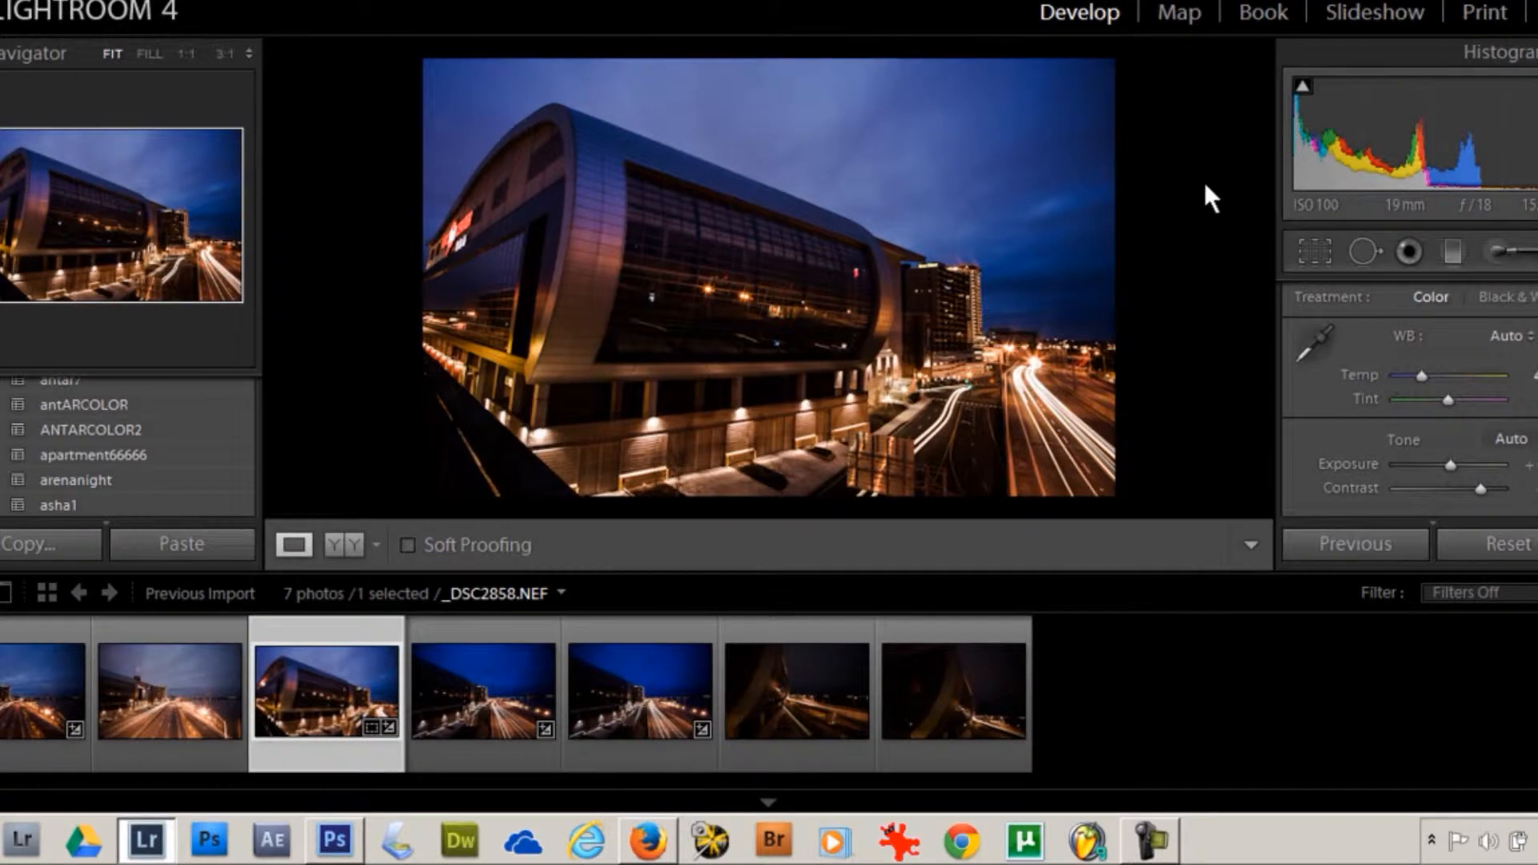
- Fine-tune the crop's rotation angle and pull its upper-left corner slightly inward to remove the remaining dark edge
left_click(1313, 250)
left_click_drag(1454, 356, 1455, 352)
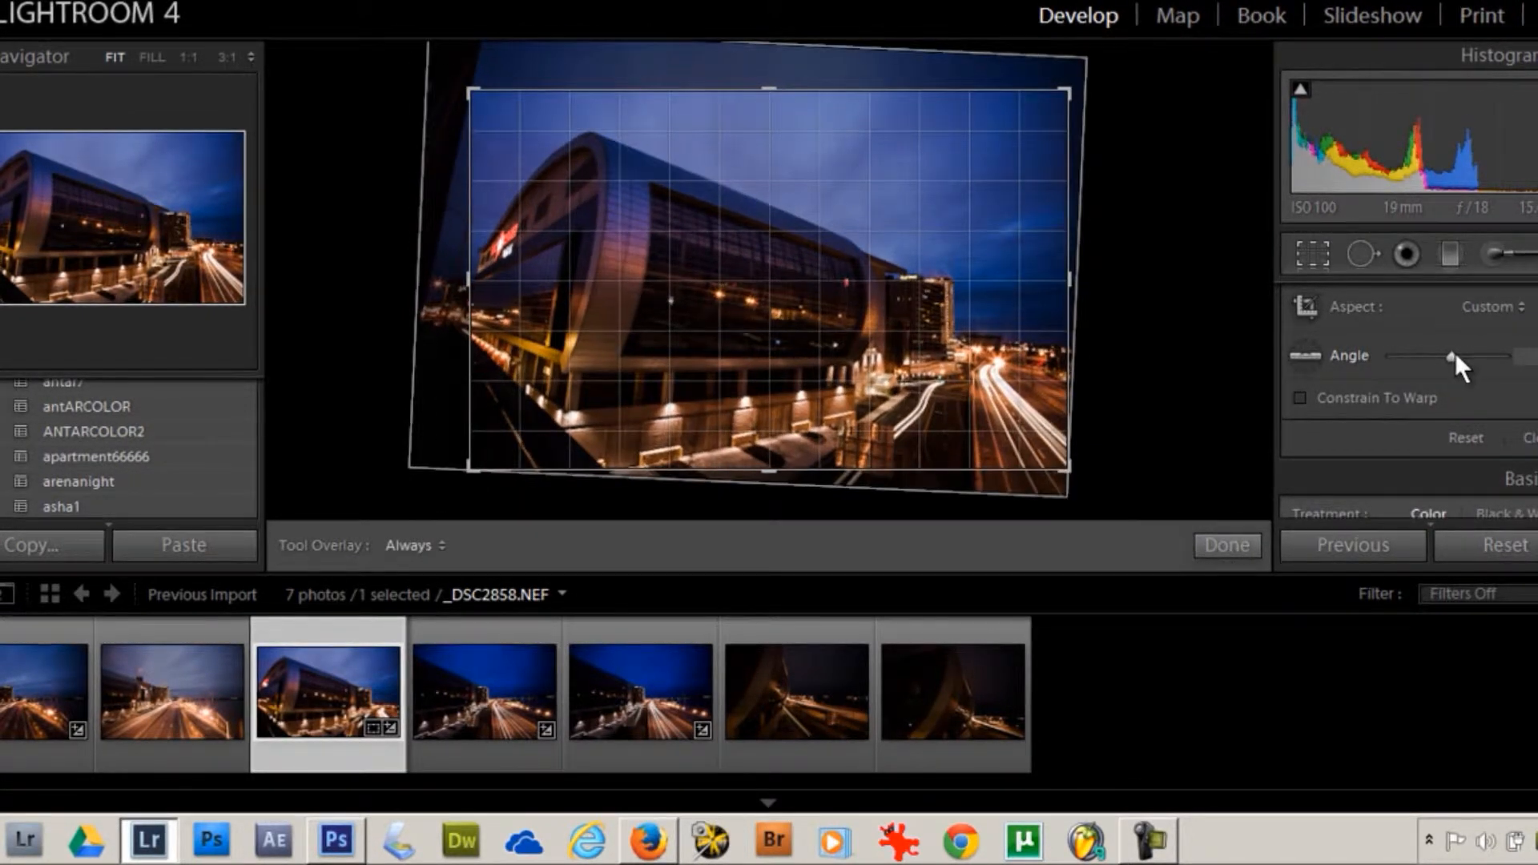
left_click(1310, 267)
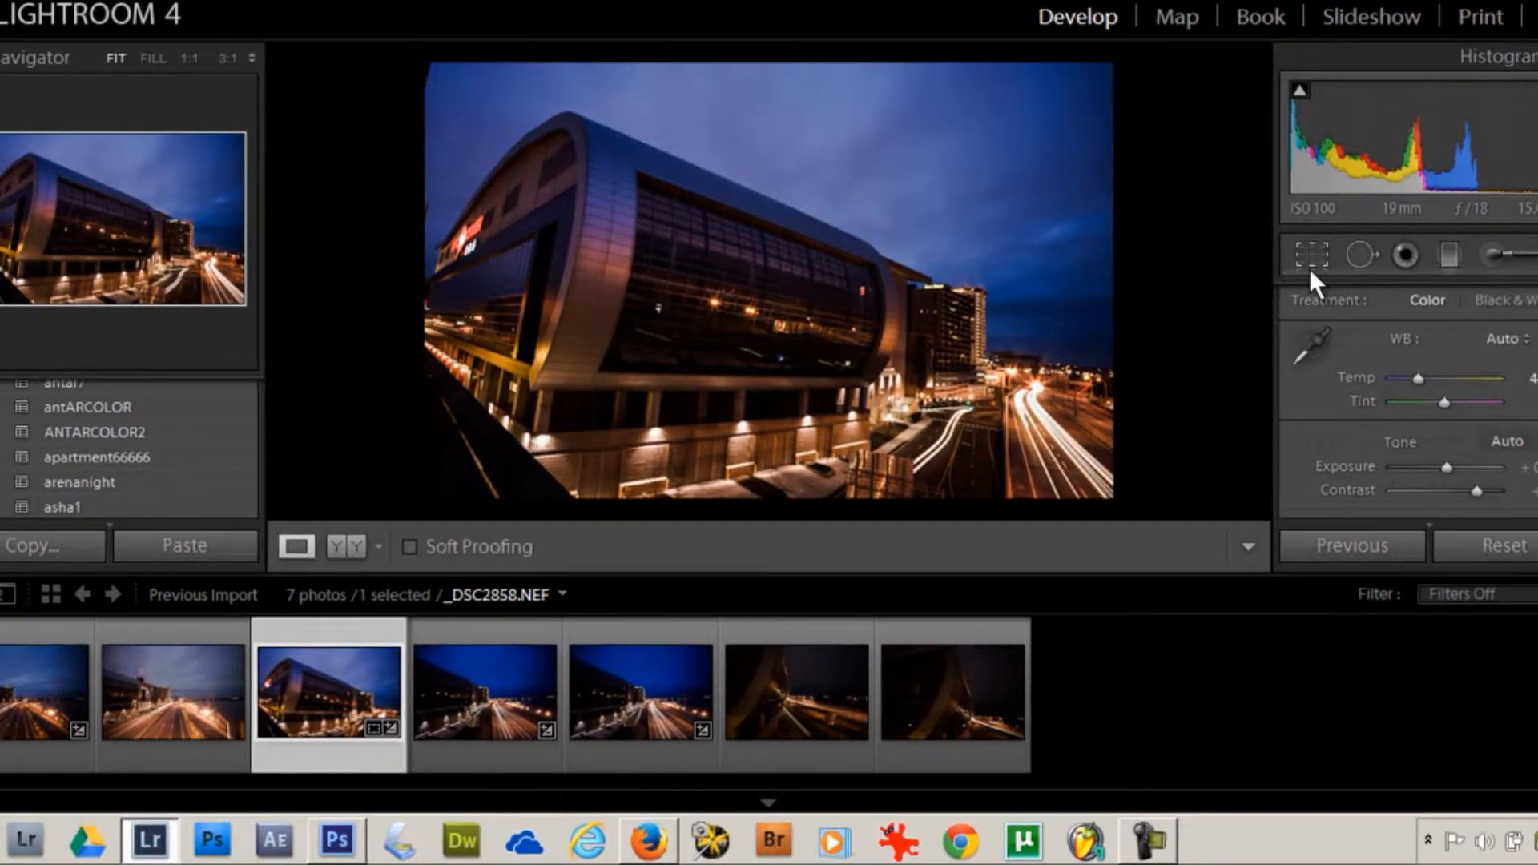
left_click(1310, 268)
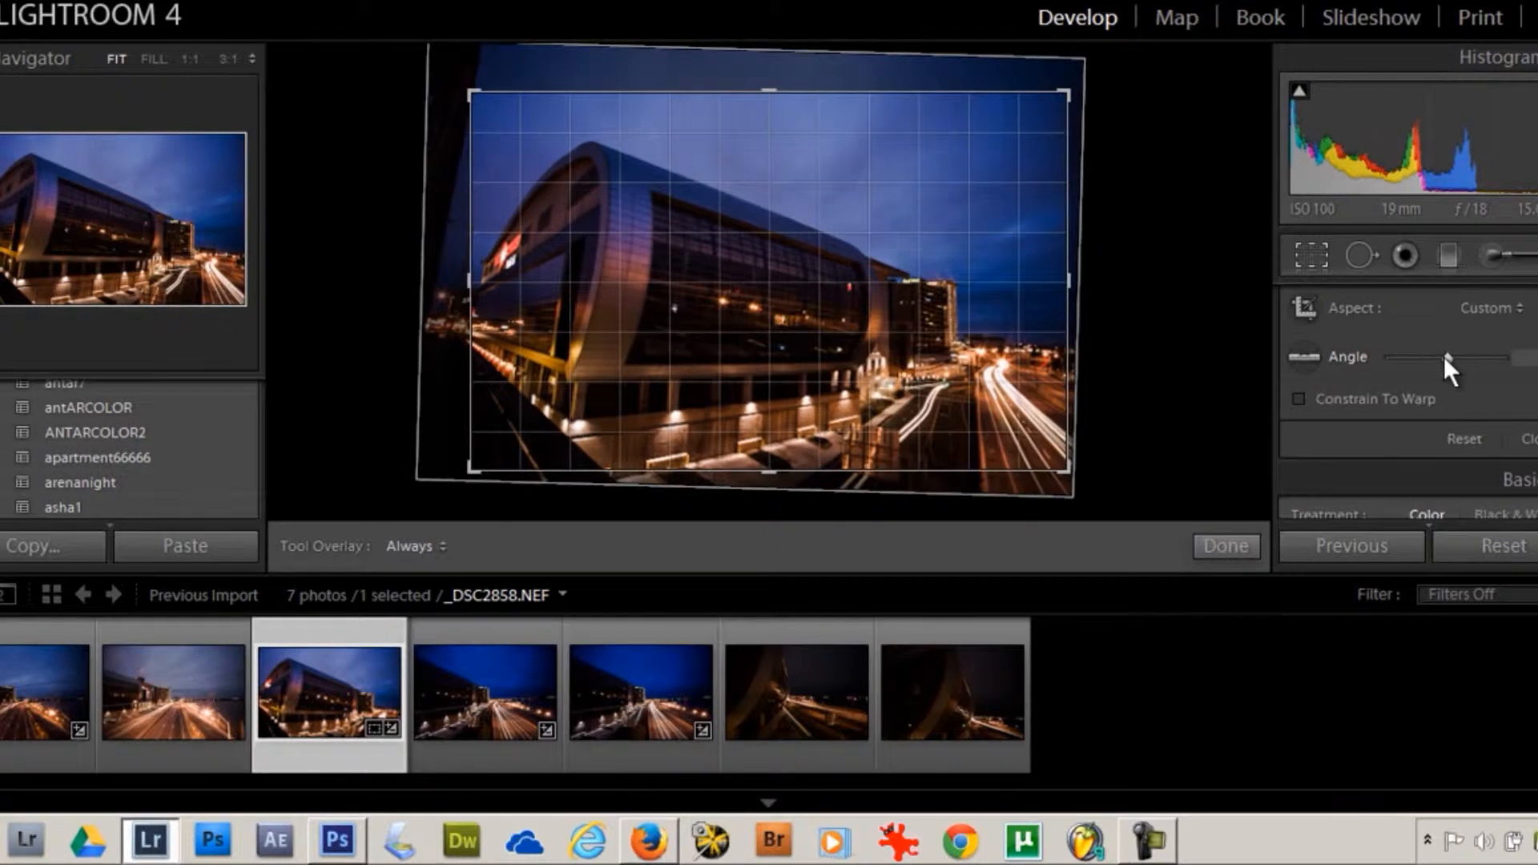
left_click(1308, 266)
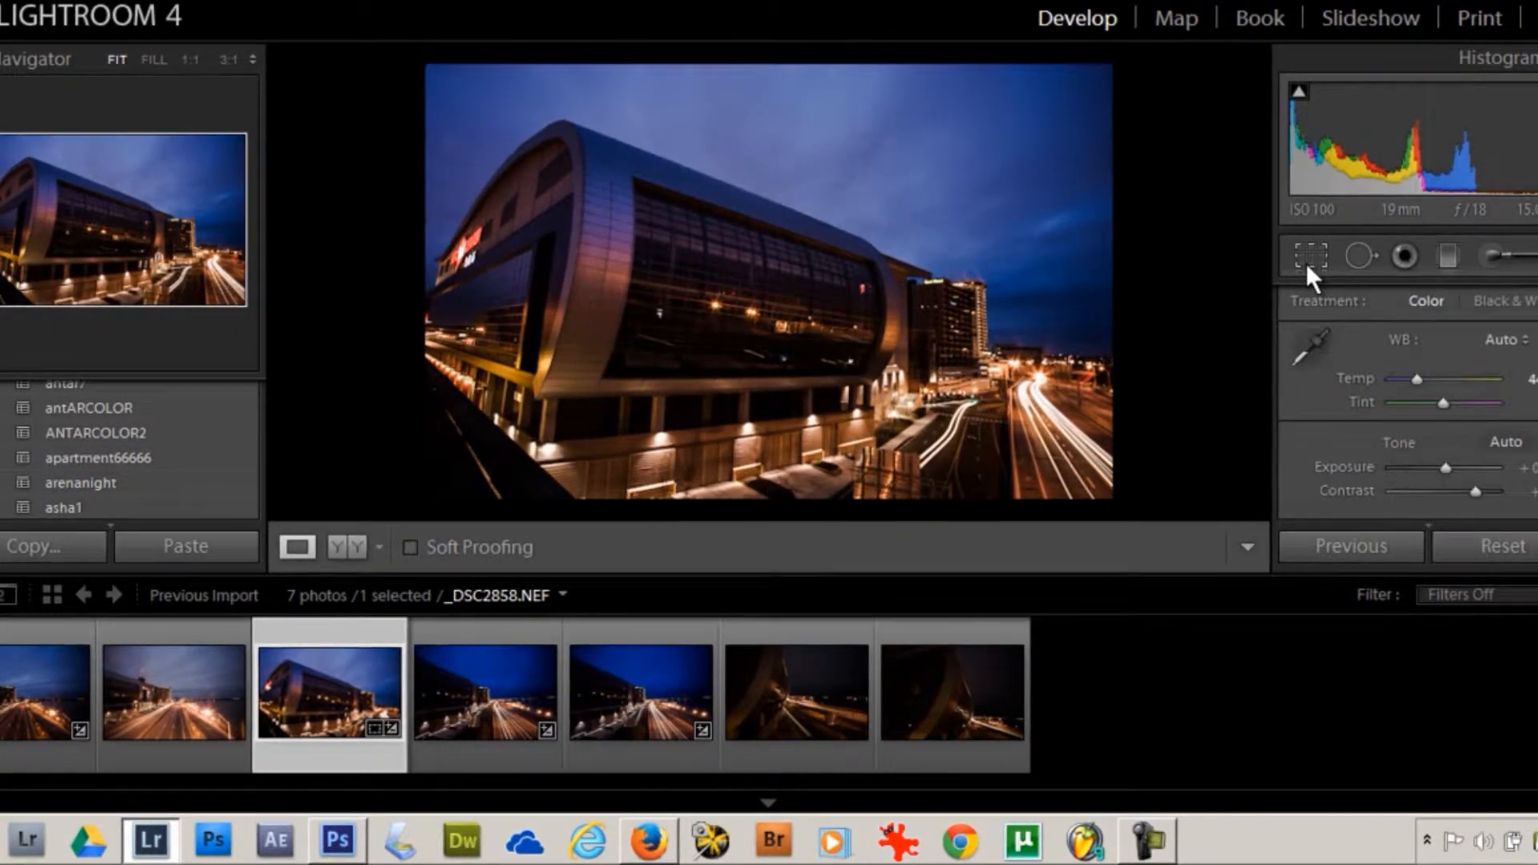
left_click(1309, 263)
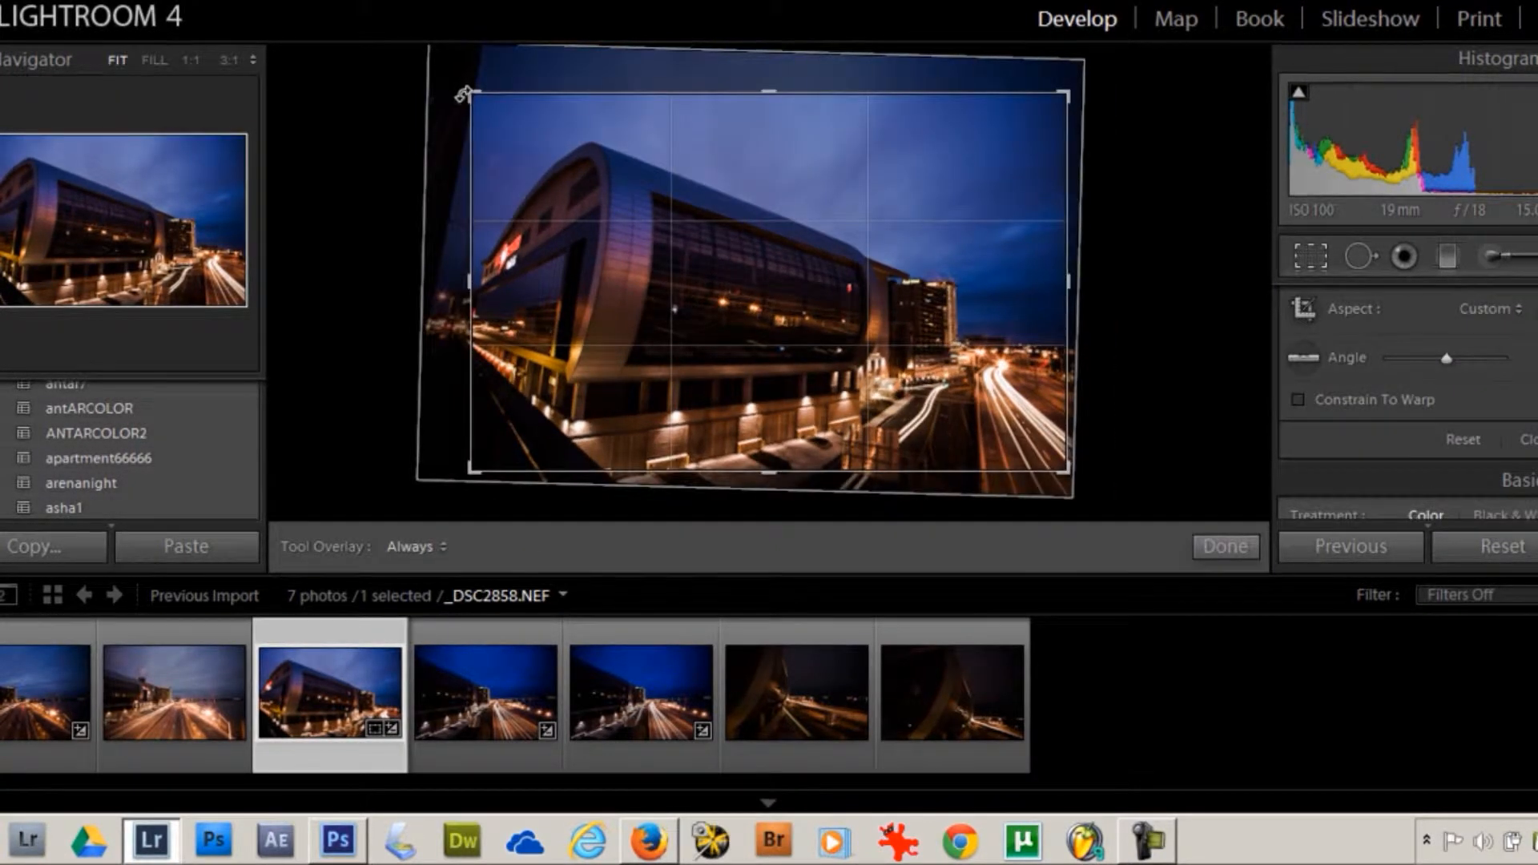
left_click_drag(473, 94, 479, 98)
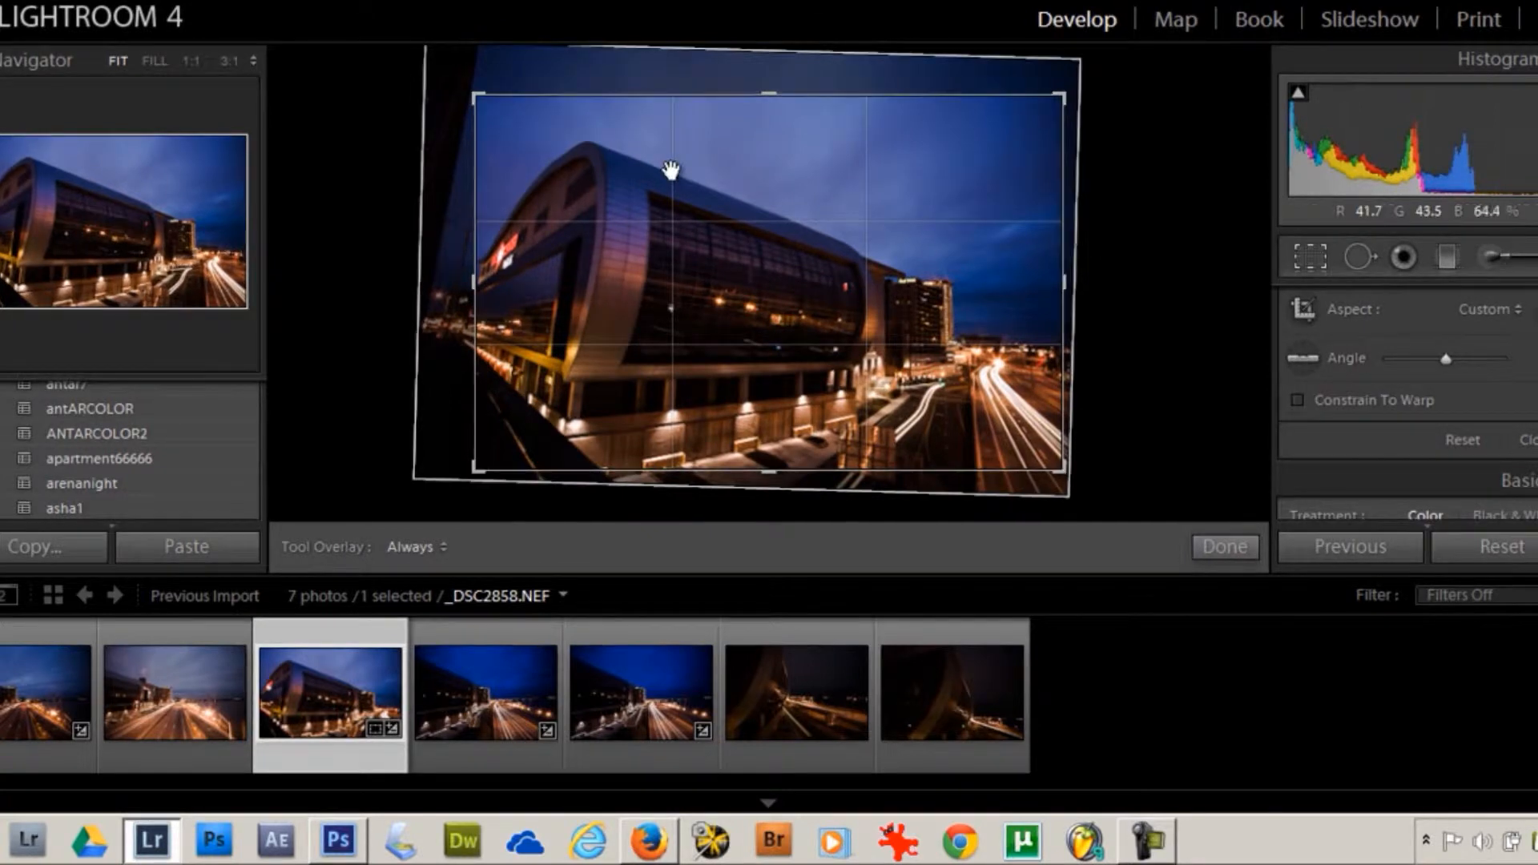
key("Return")
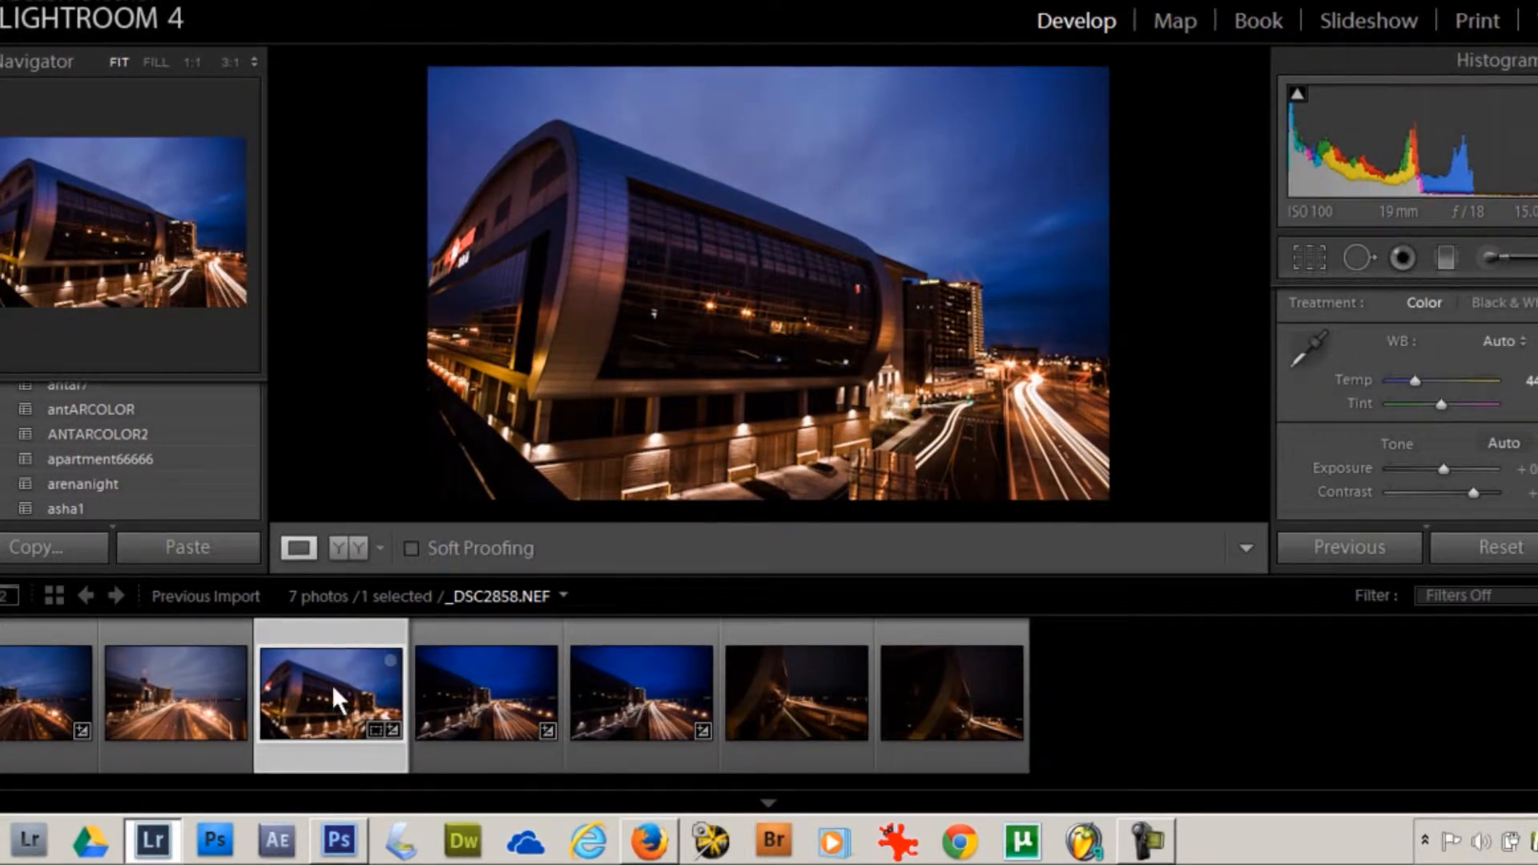
- Try a slight overall Exposure adjustment on the arena photo and undo it
left_click(1490, 255)
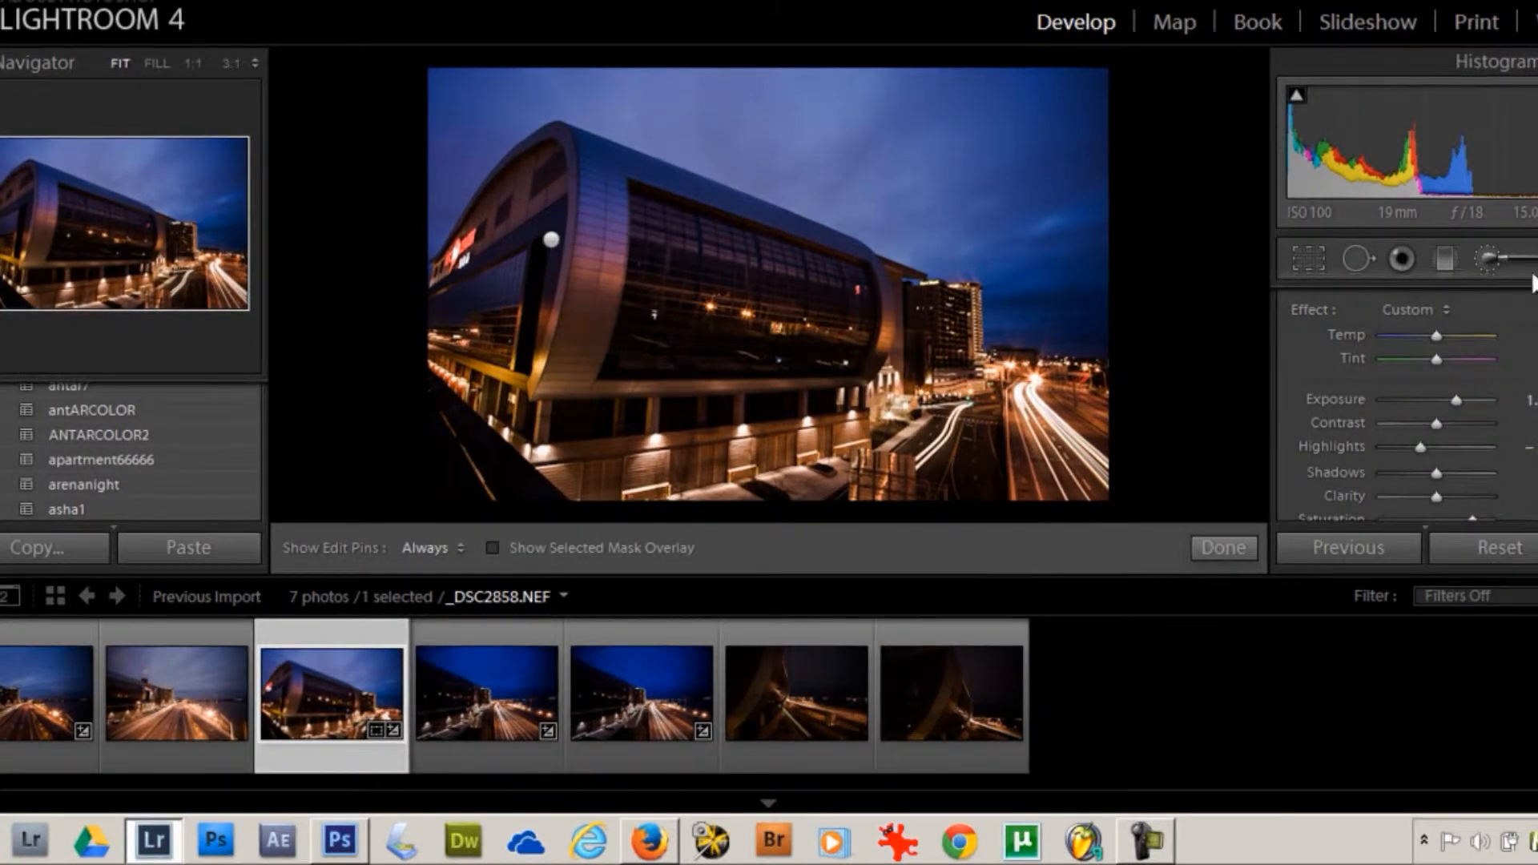
left_click(1500, 261)
left_click_drag(1444, 469, 1442, 469)
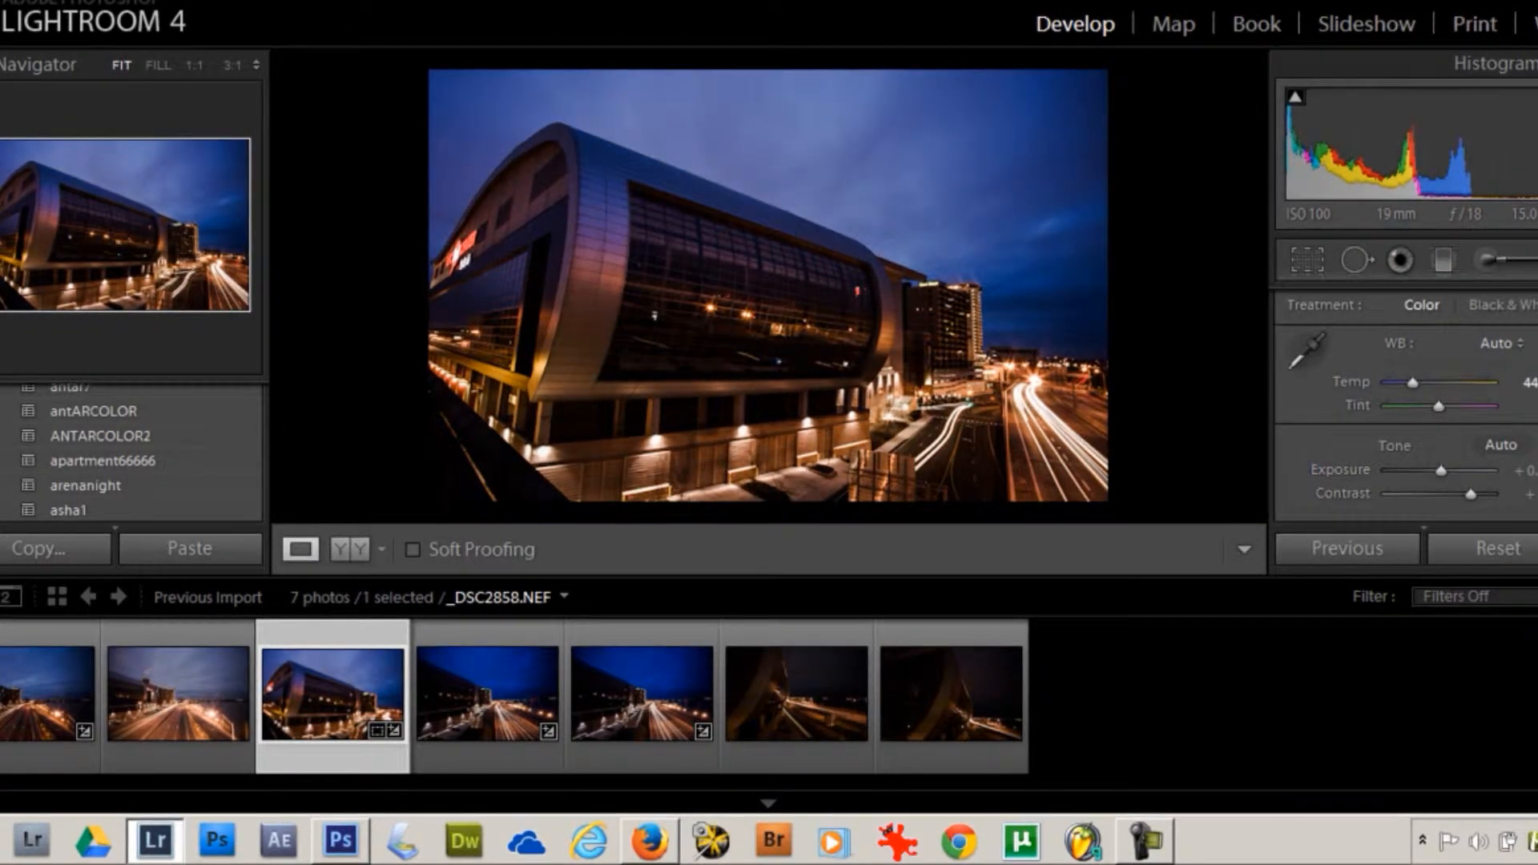
left_click(0, 0)
key("ctrl+z")
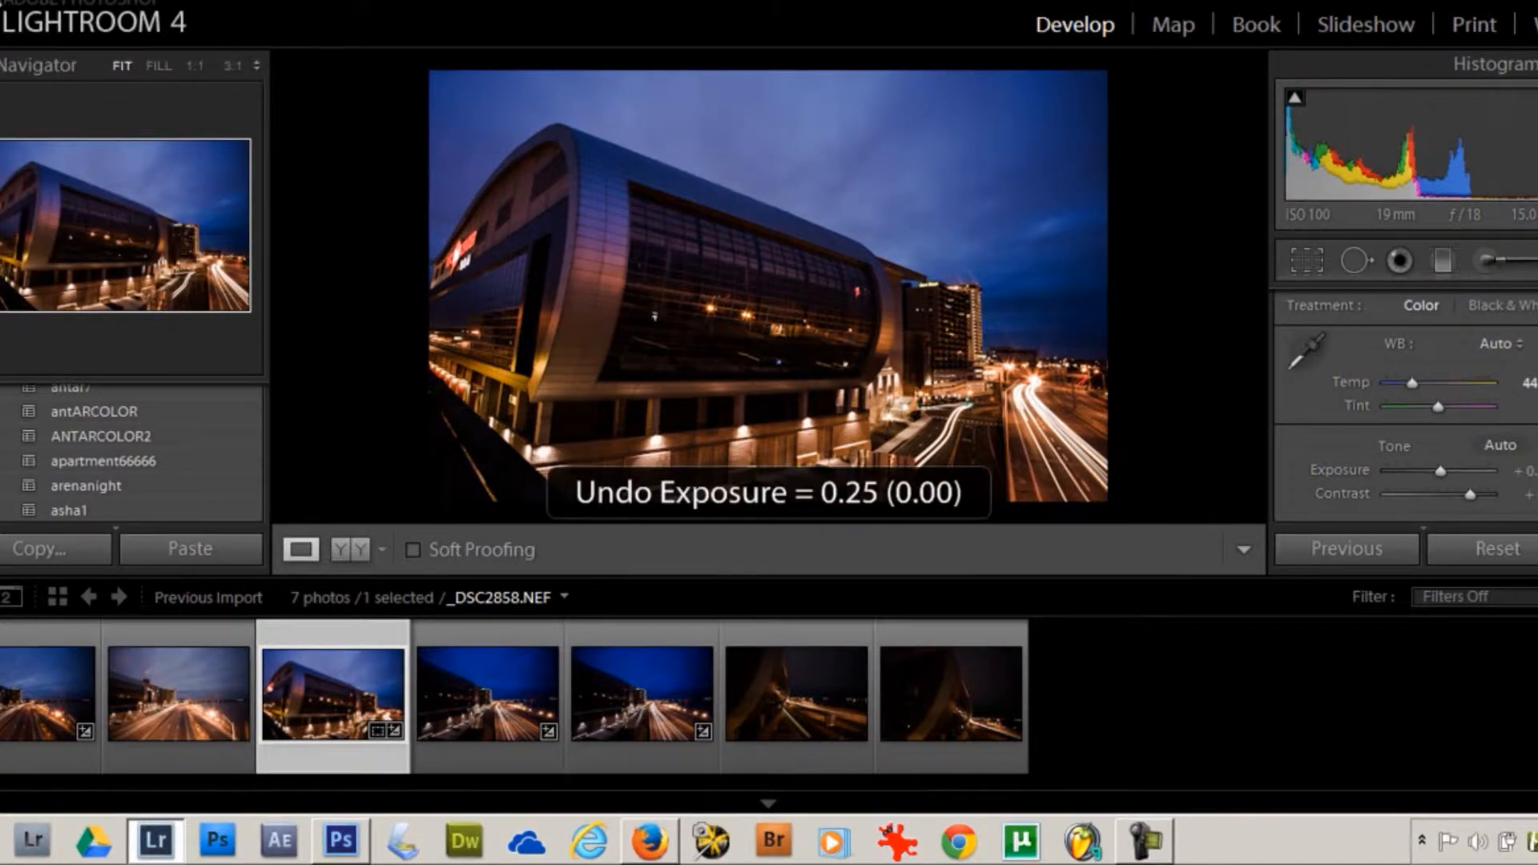
- Raise the existing brush adjustment's Exposure to about 2.5 and paint over more of the arena's curved front
left_click(1495, 249)
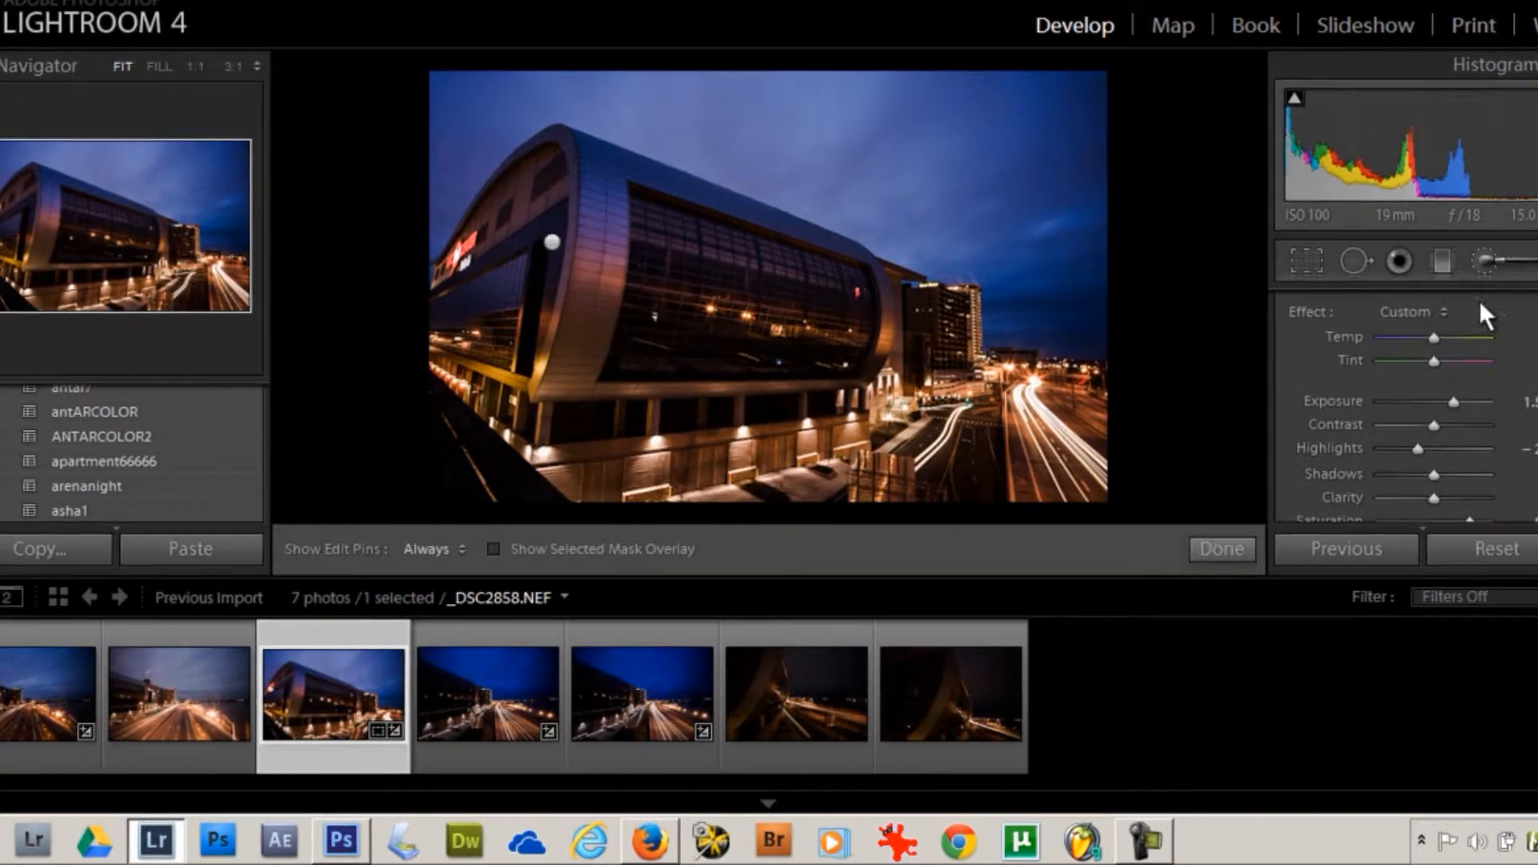
left_click_drag(1454, 402, 1467, 404)
key("h")
mouse_move(596, 244)
left_mouse_down()
mouse_move(590, 282)
mouse_move(575, 219)
mouse_move(574, 240)
mouse_move(606, 213)
mouse_move(750, 275)
mouse_move(618, 248)
mouse_move(762, 299)
mouse_move(591, 257)
left_mouse_up()
key("h")
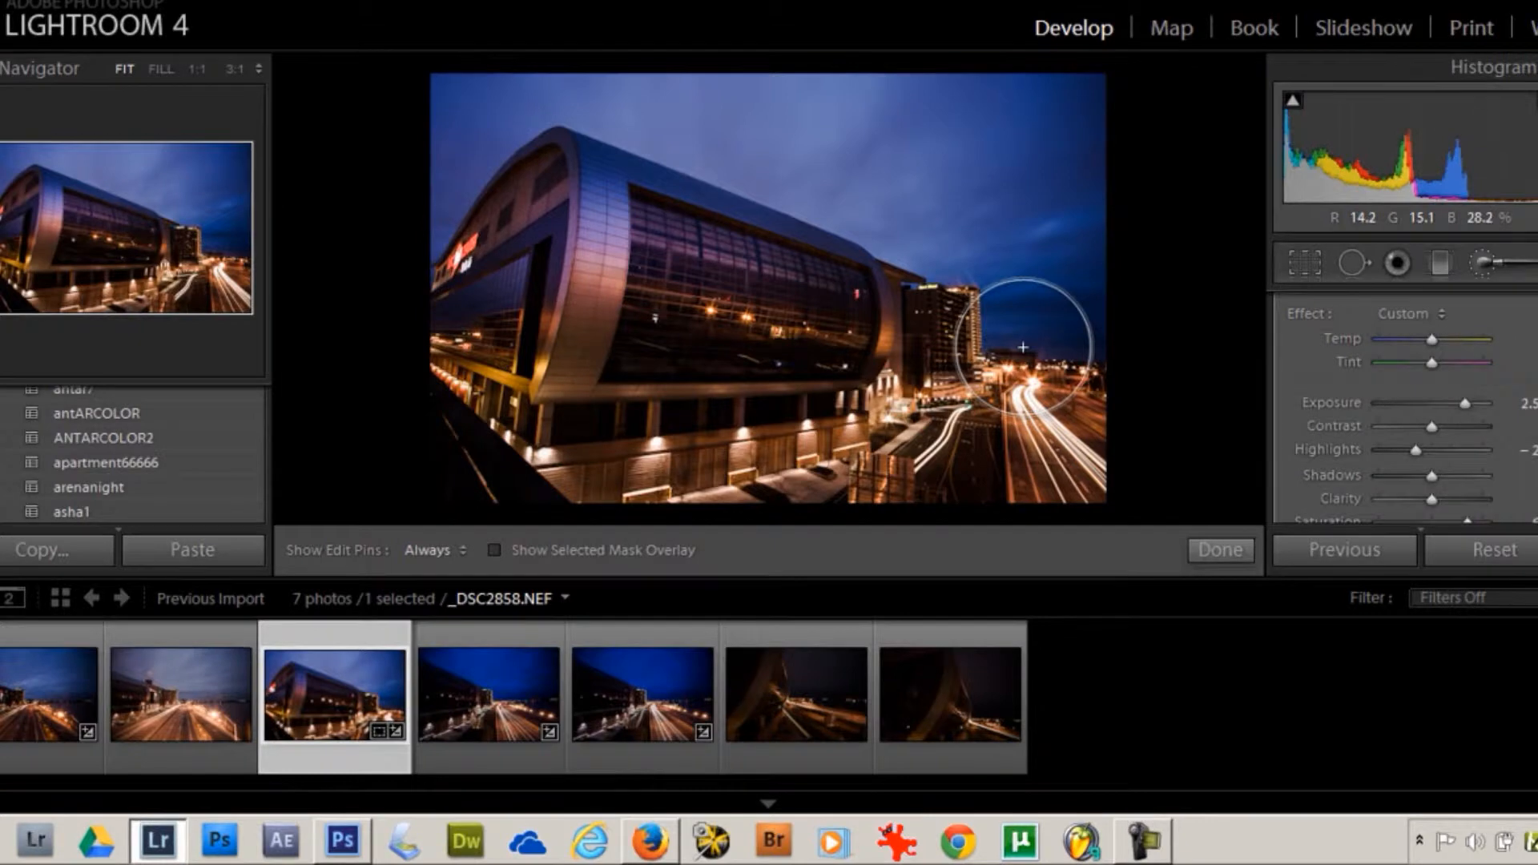
left_click(1222, 552)
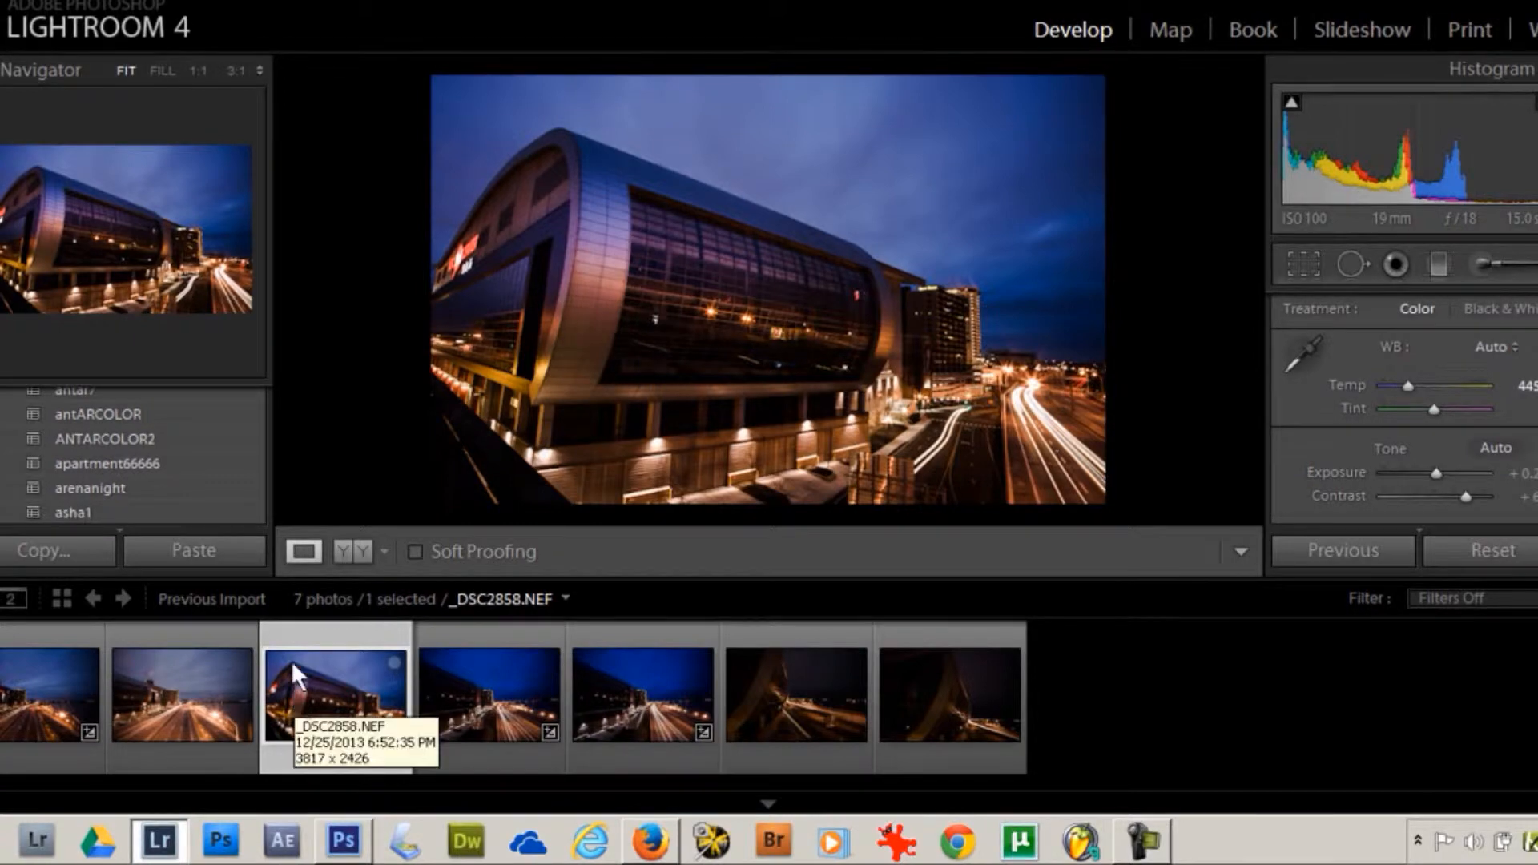
- Compare the before and after versions of the arena photo side by side at 1:1 magnification
left_click(357, 554)
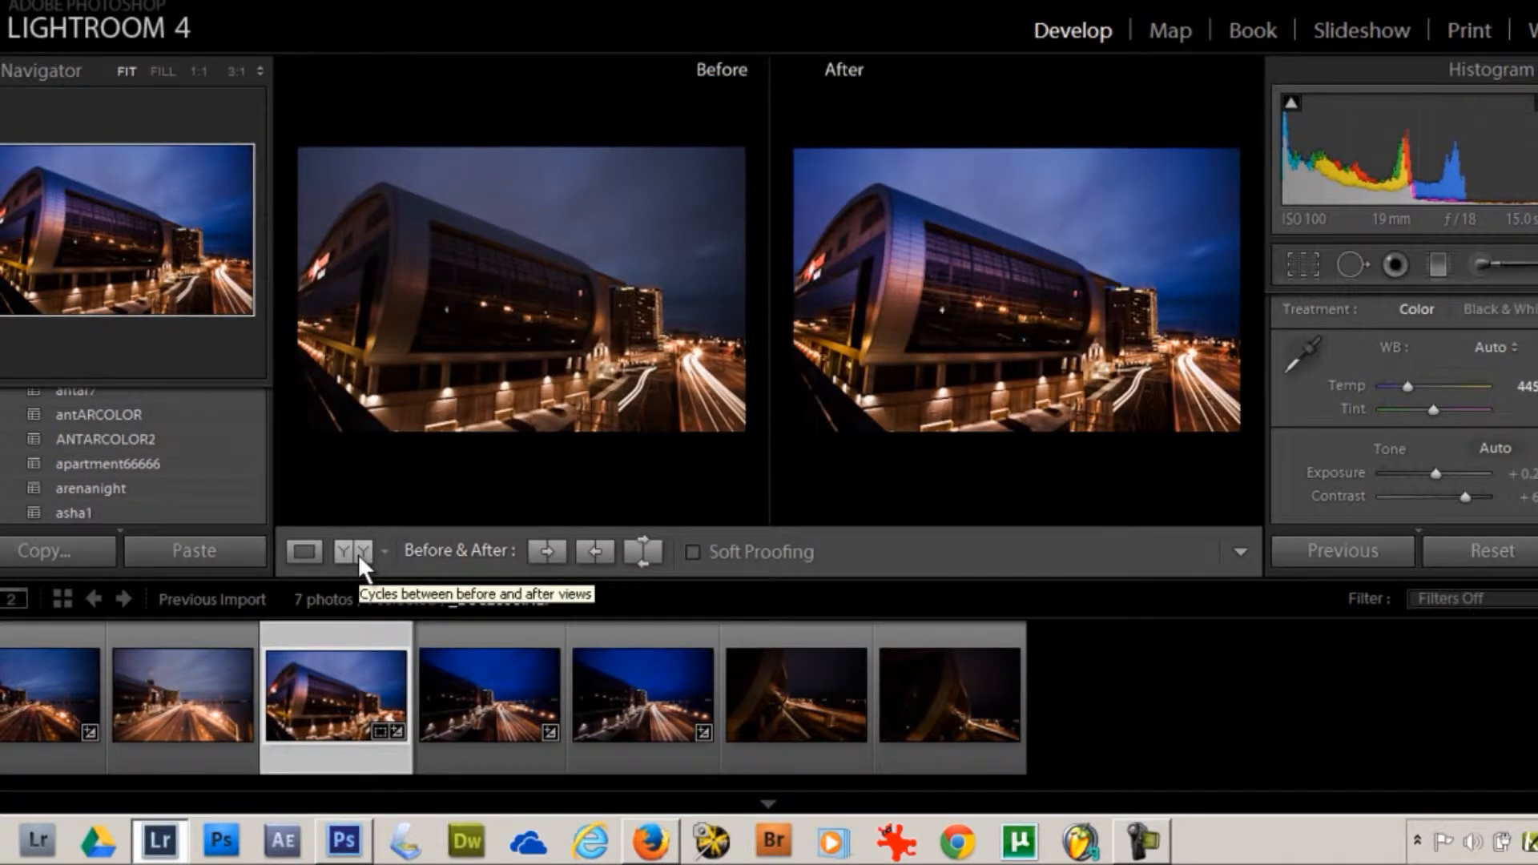
key("z")
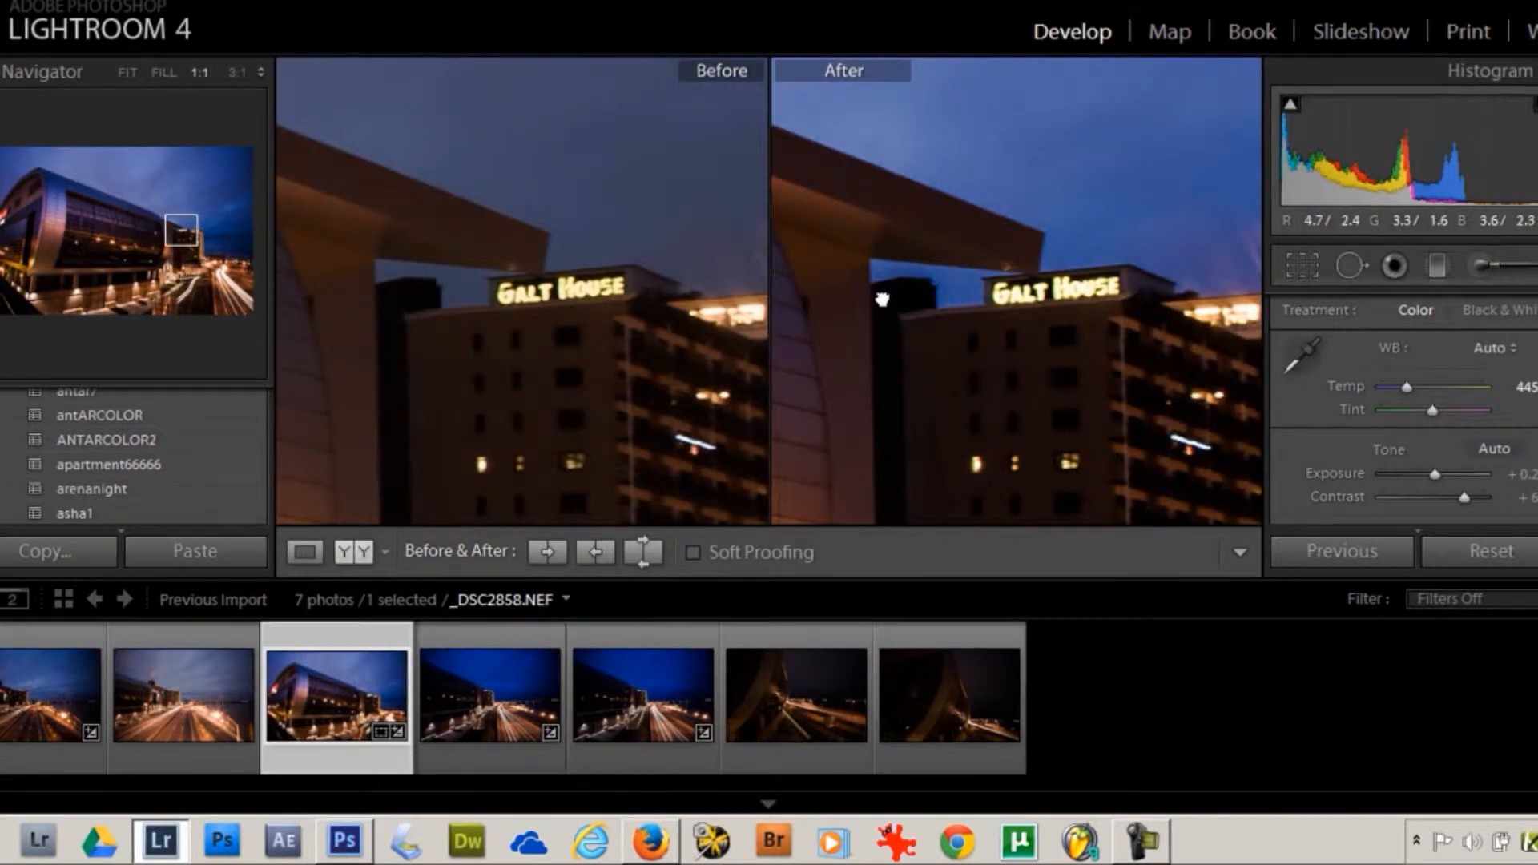
- Inspect other areas of the arena photo's before and after versions at fill magnification and fit both images in view
left_click_drag(884, 298, 1175, 326)
left_click(913, 247)
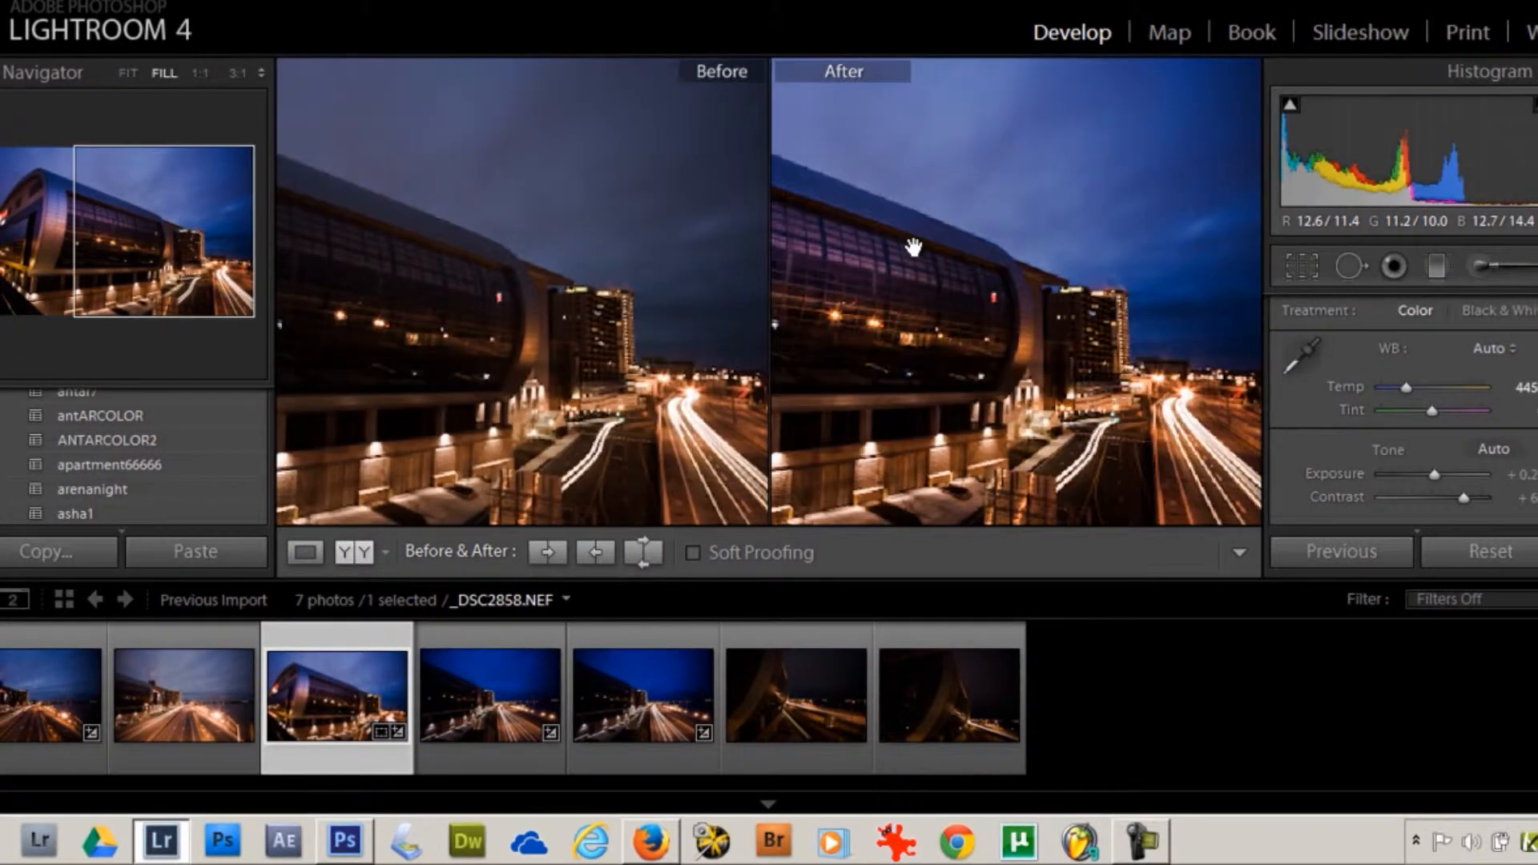
left_click_drag(966, 268, 1083, 458)
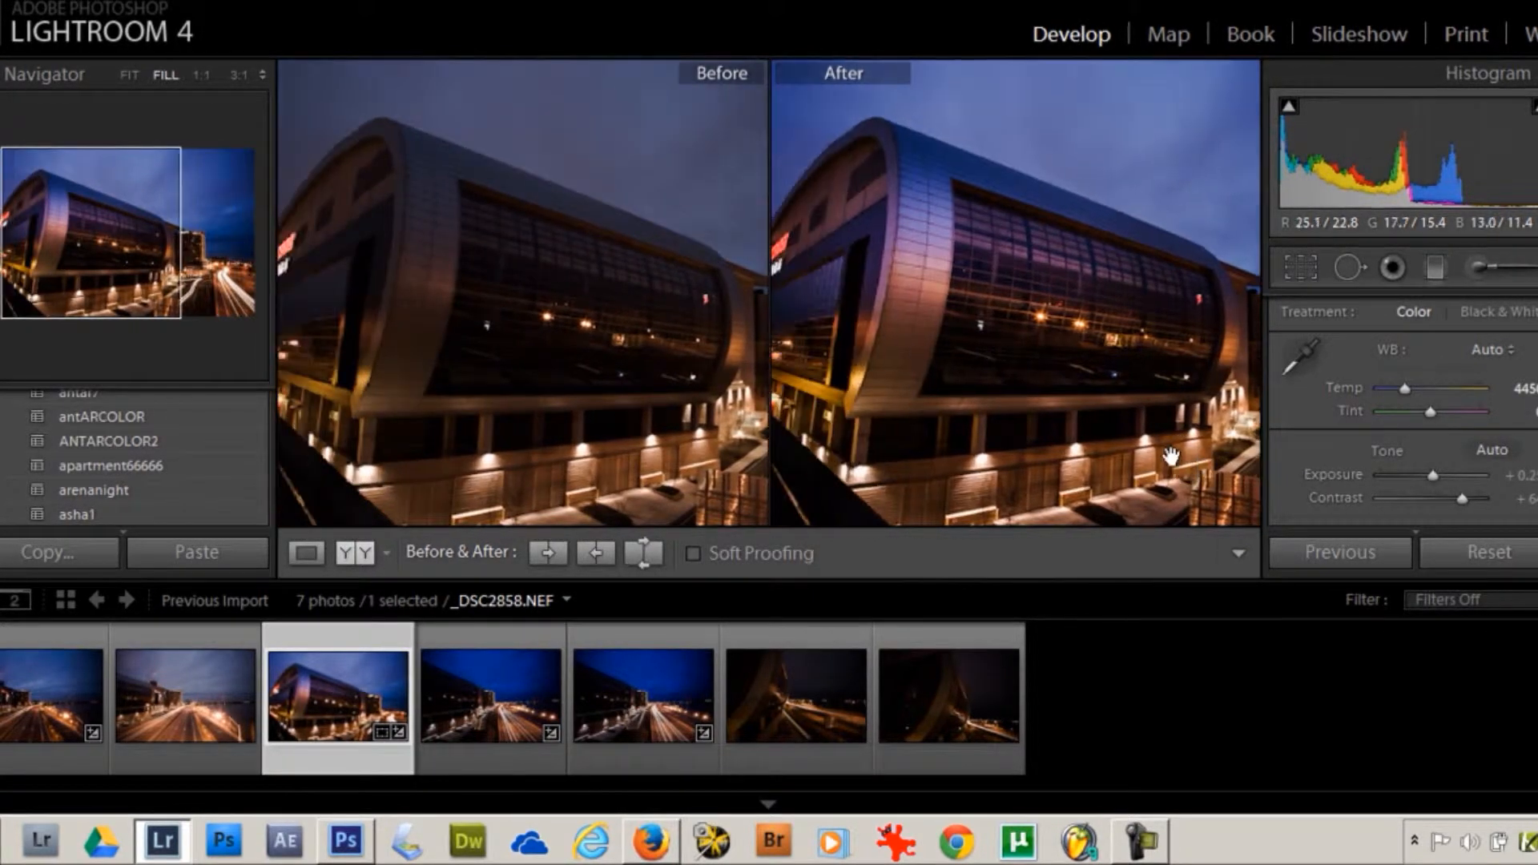
key("ctrl+minus")
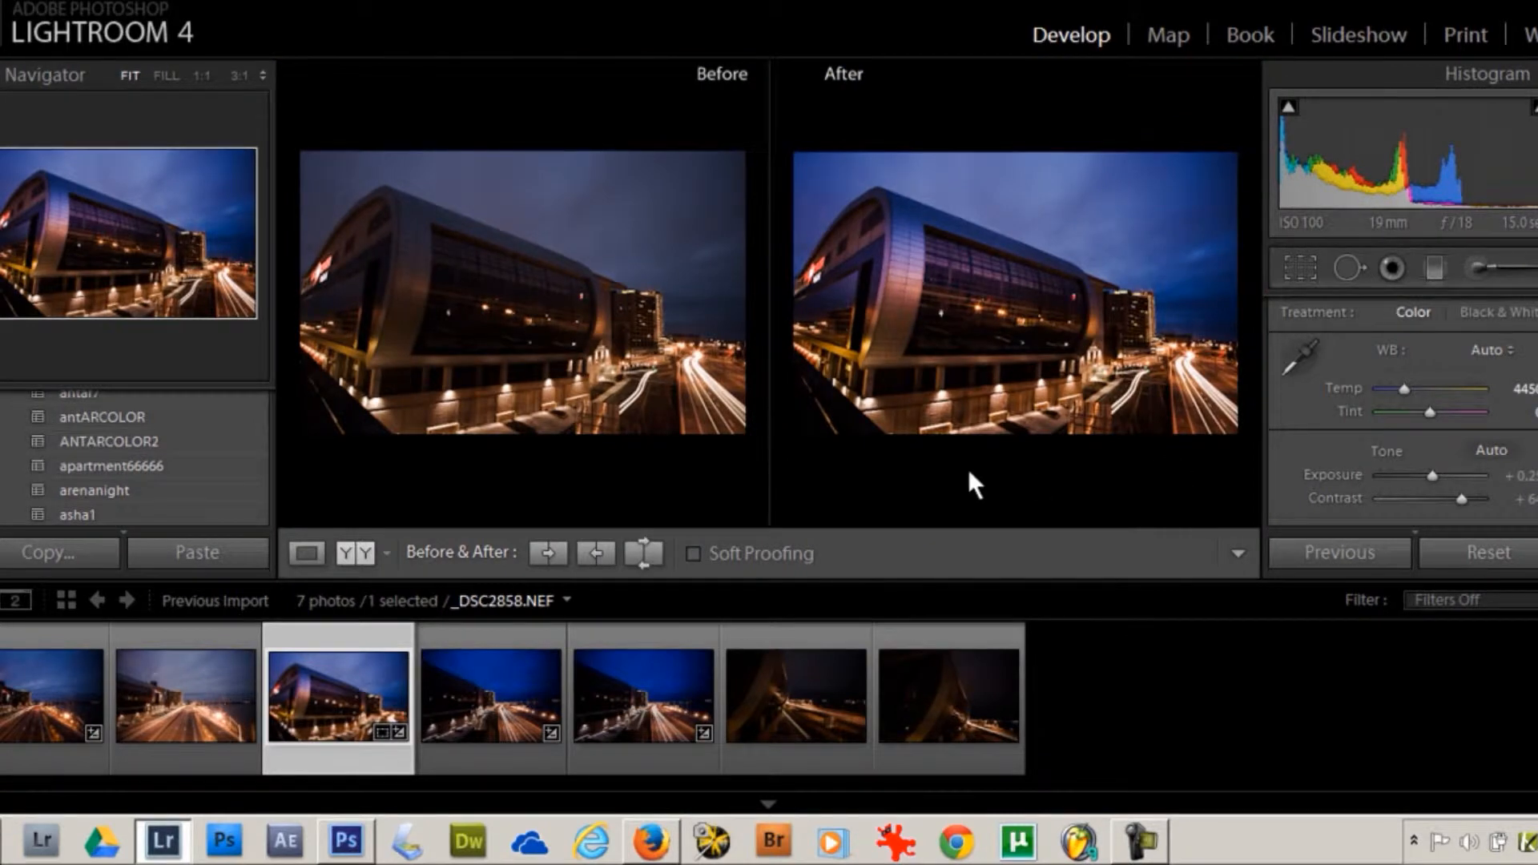
- Try copying the Before settings to the After version, check it in a left/right split, and undo the copy
left_click(556, 550)
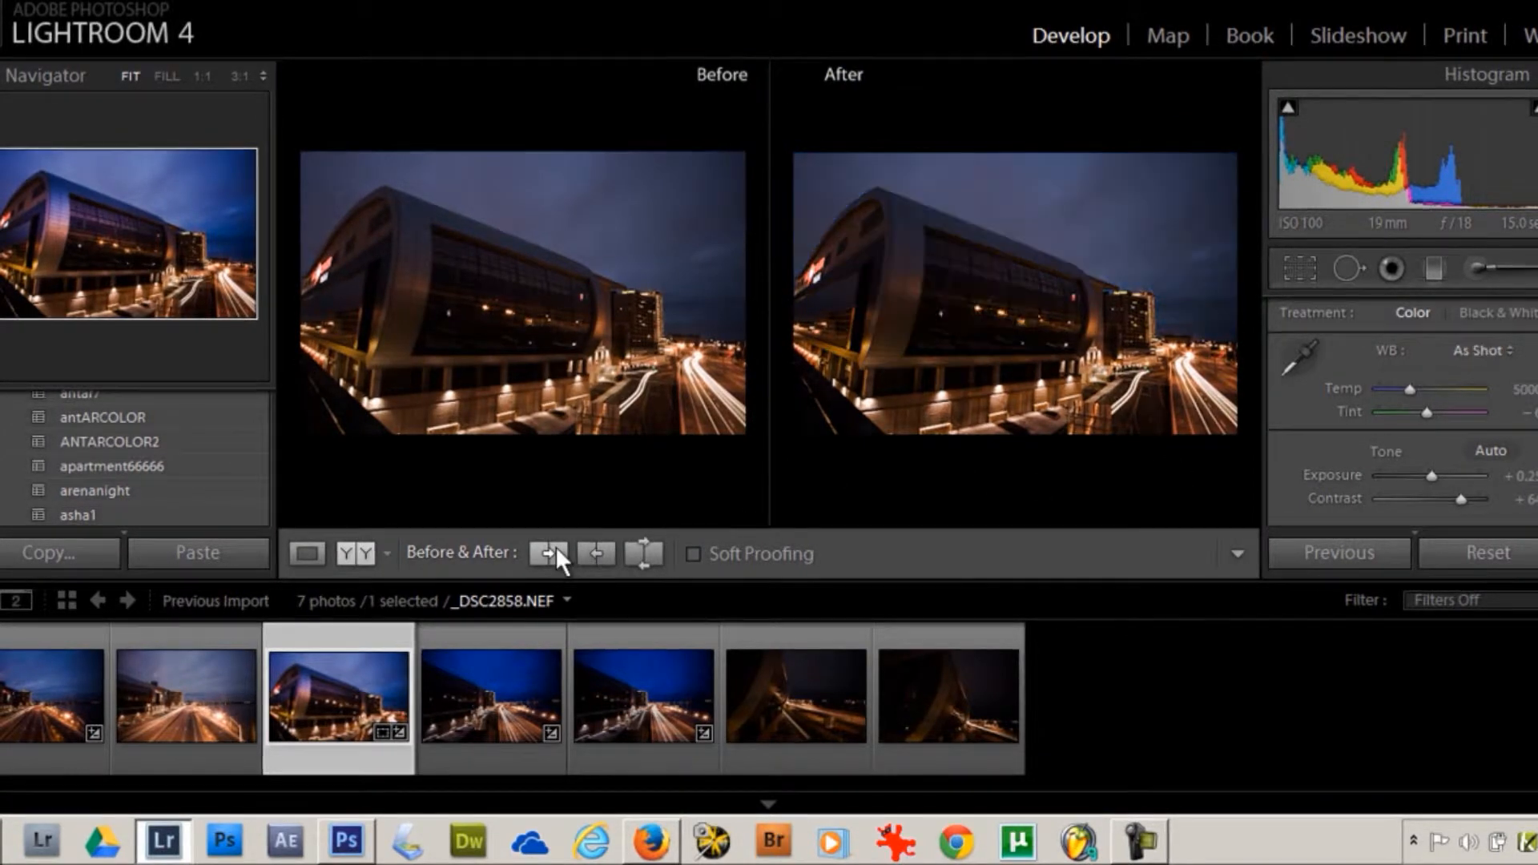
left_click(595, 553)
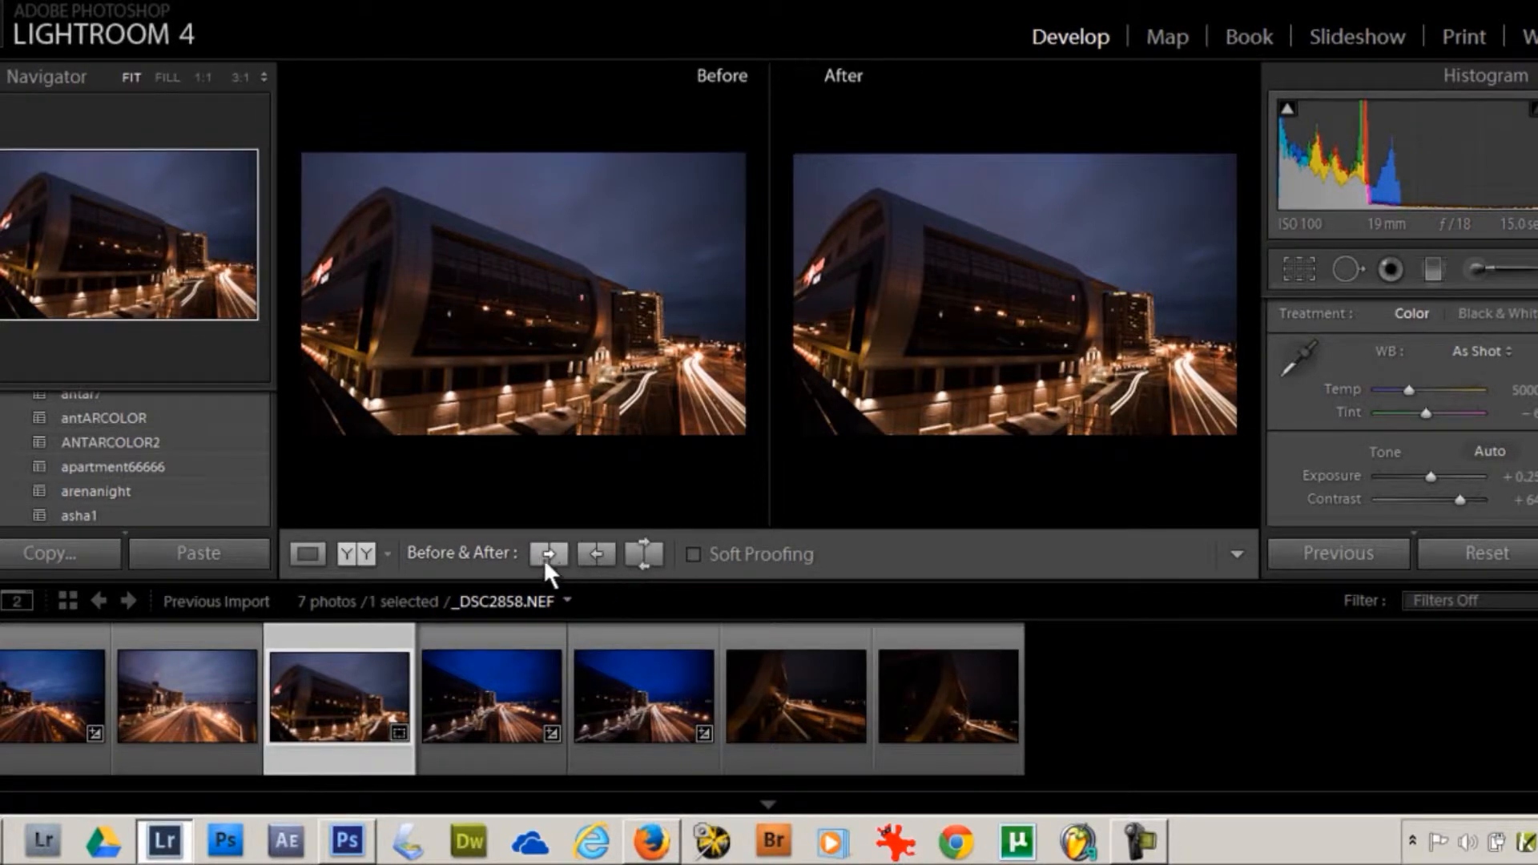
left_click(353, 546)
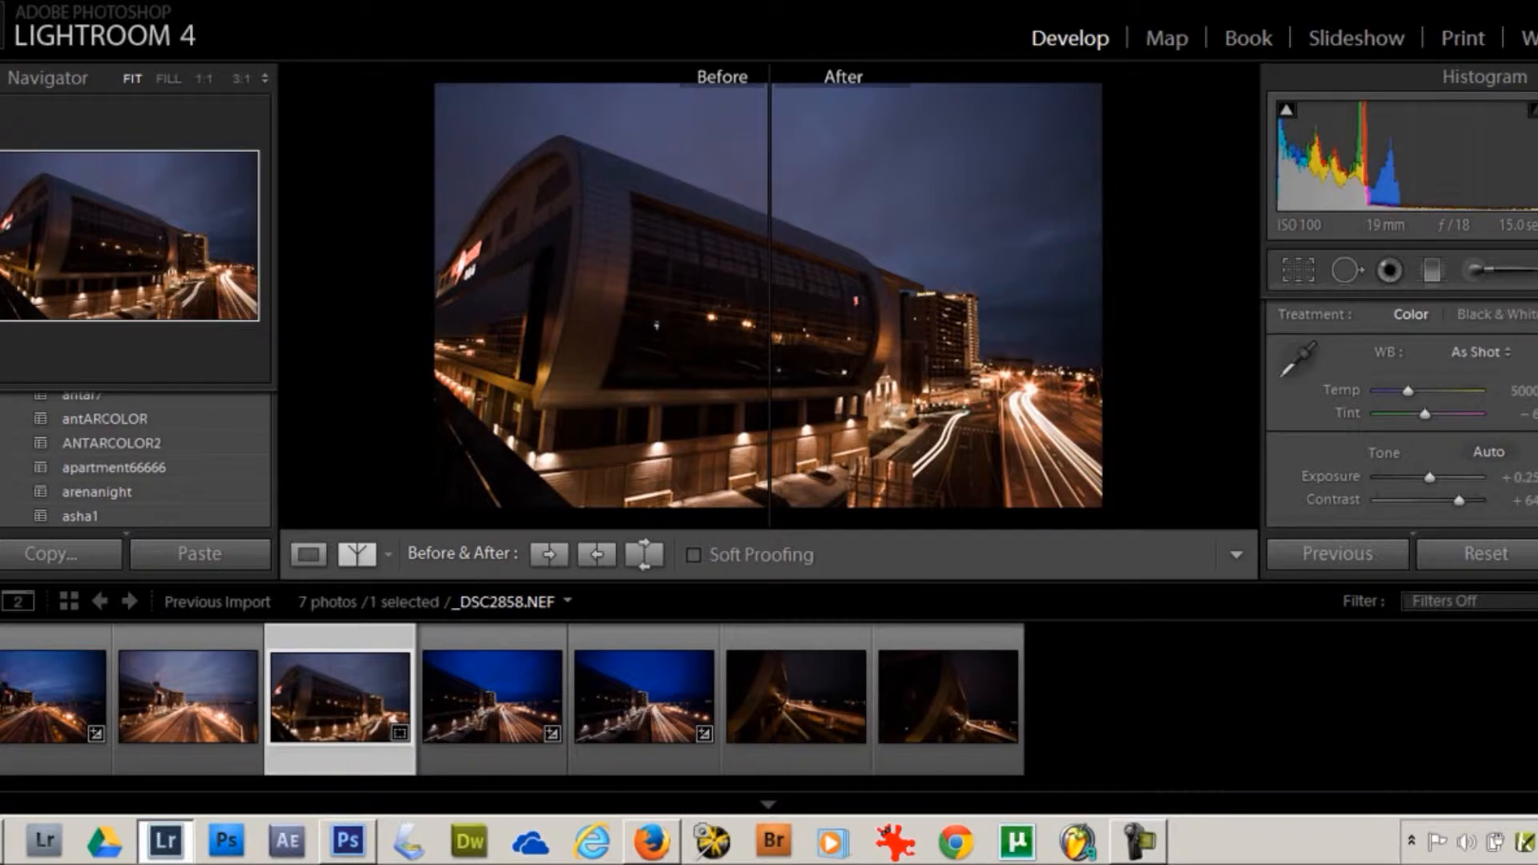
left_click(4, 0)
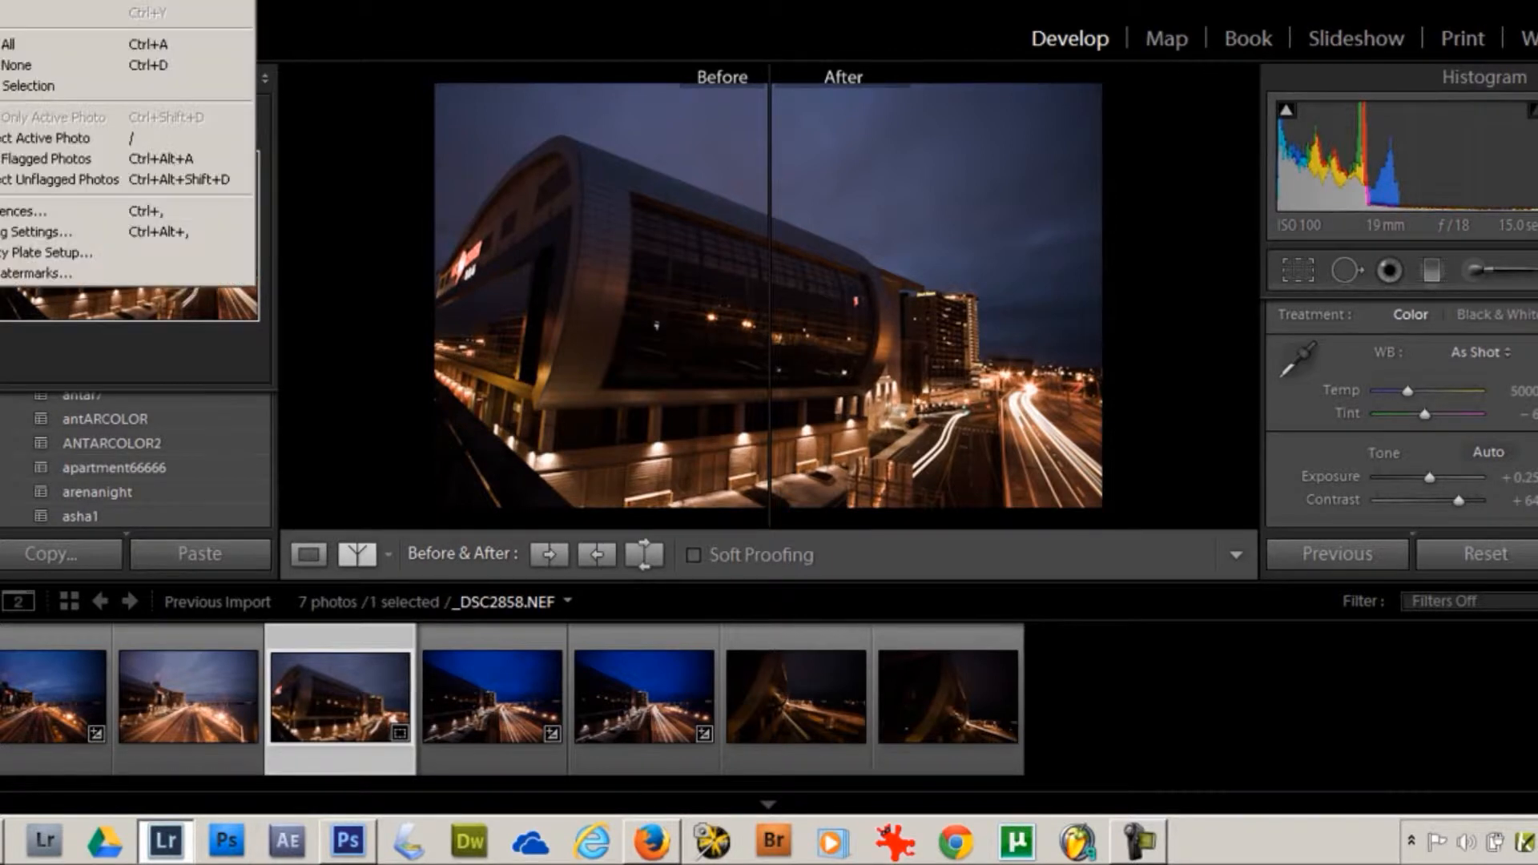
left_click(12, 2)
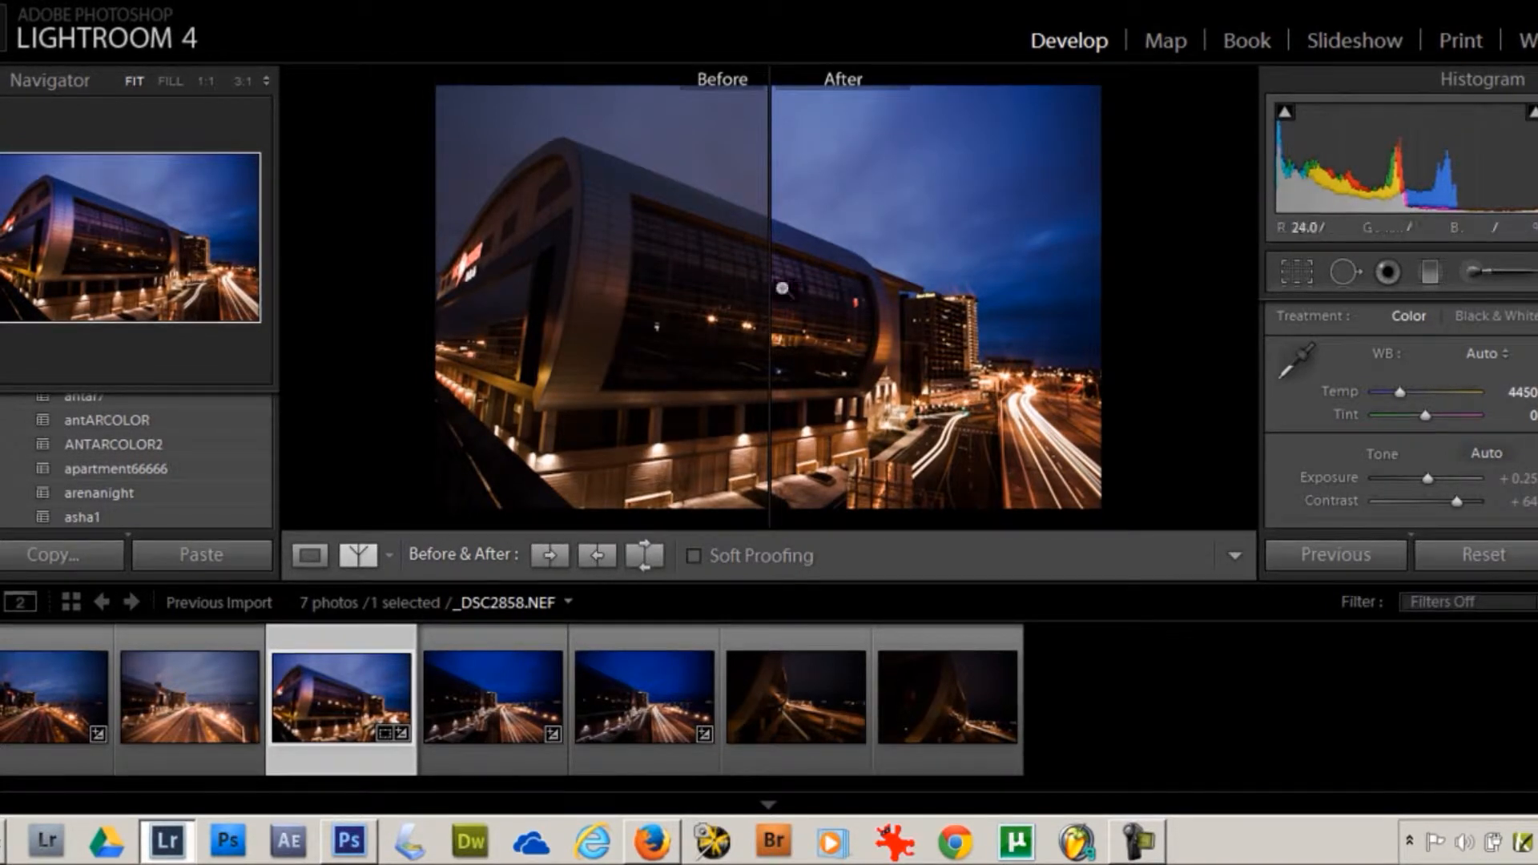
- Compare the before and after versions in the left/right split, top/bottom and top/bottom split layouts
left_click_drag(847, 242, 966, 258)
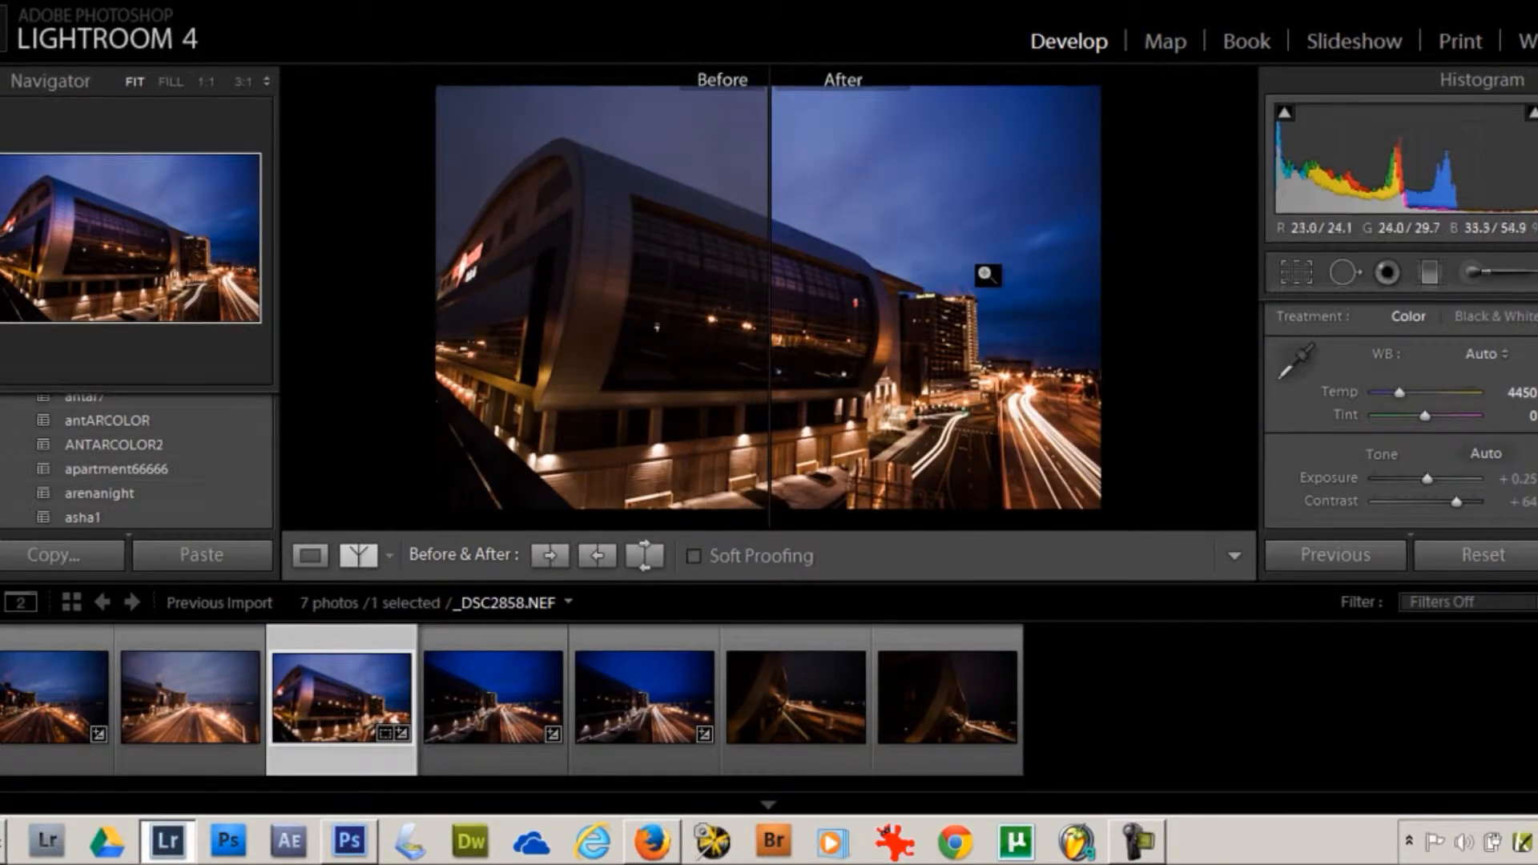
left_click(952, 275)
left_click_drag(951, 277, 1164, 367)
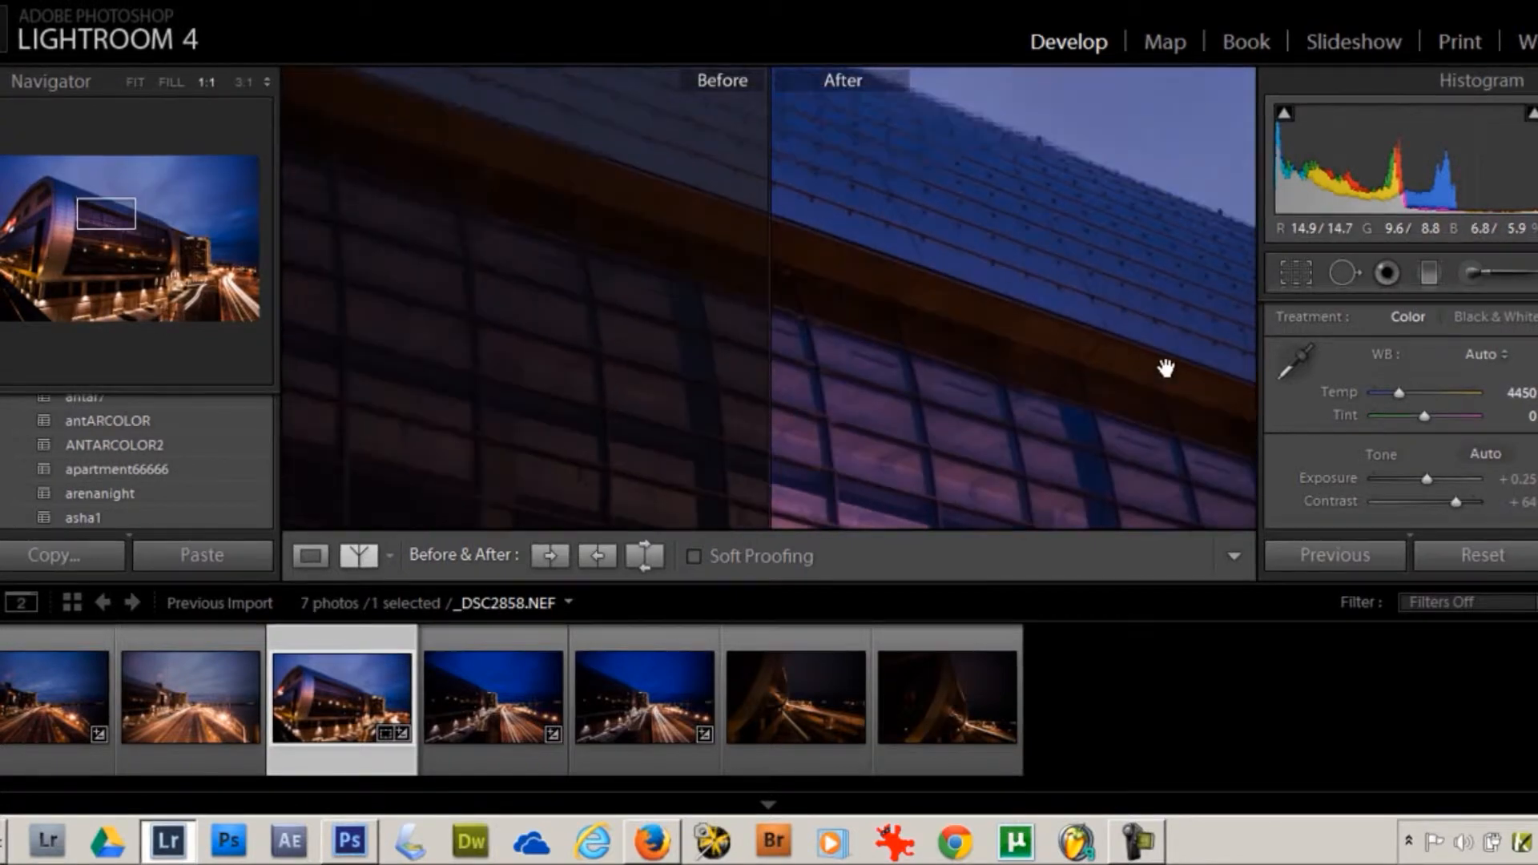
left_click_drag(918, 259, 1146, 364)
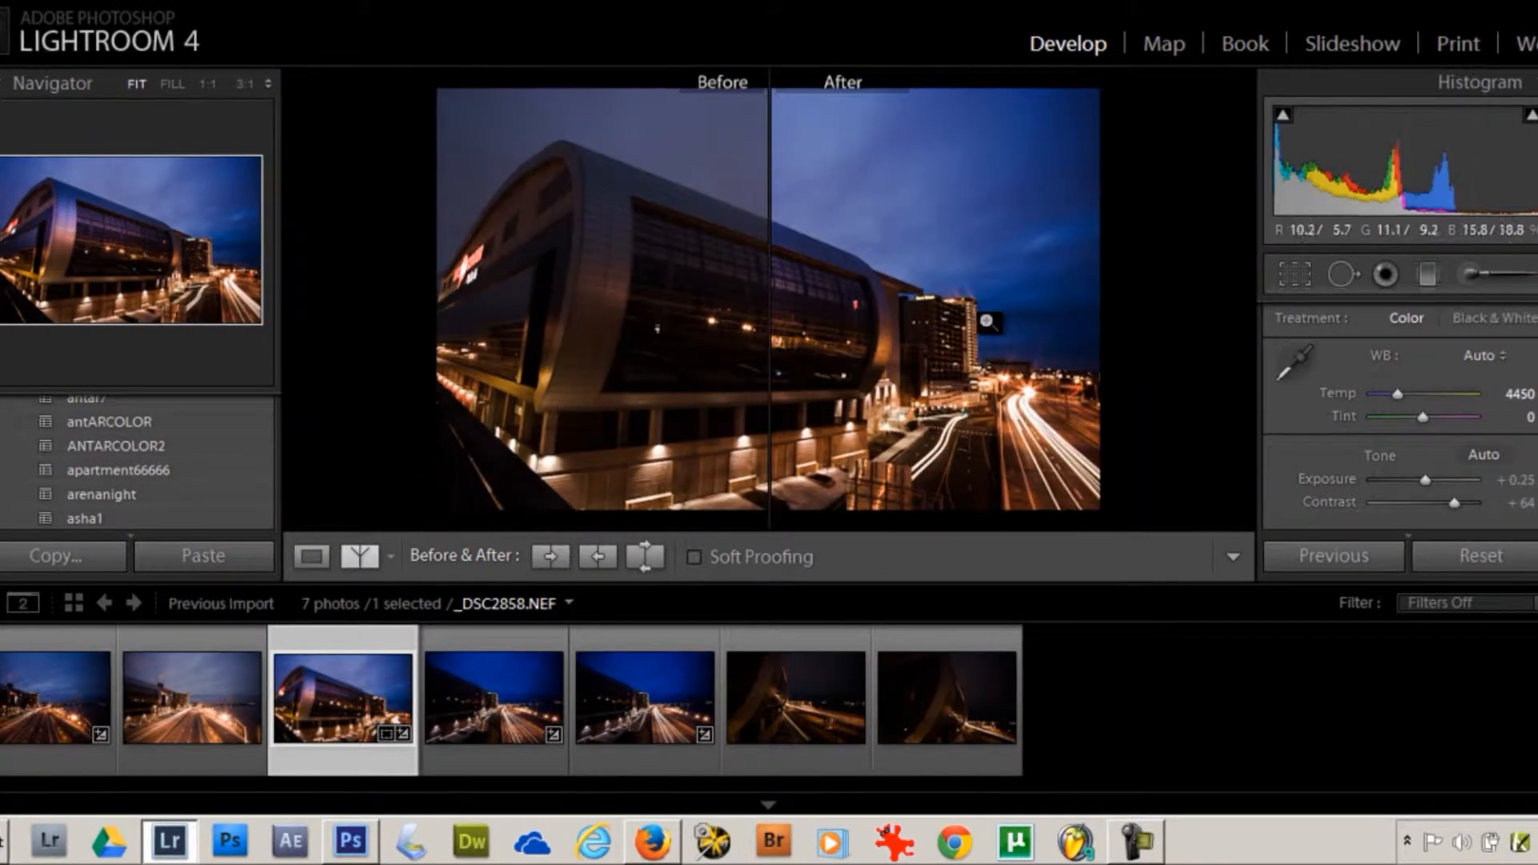
left_click_drag(981, 320, 1118, 345)
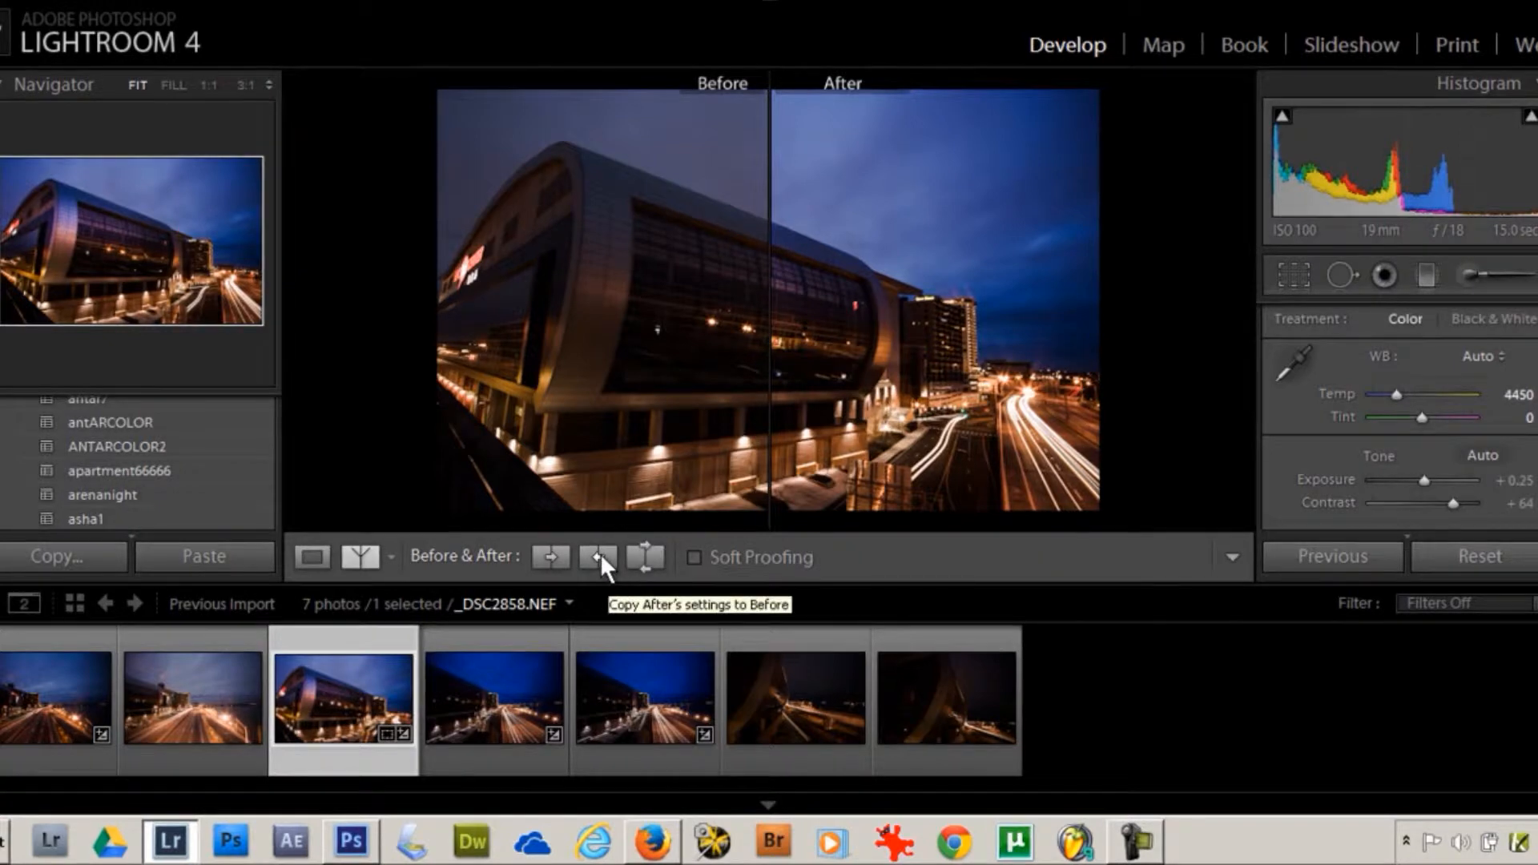
left_click(358, 554)
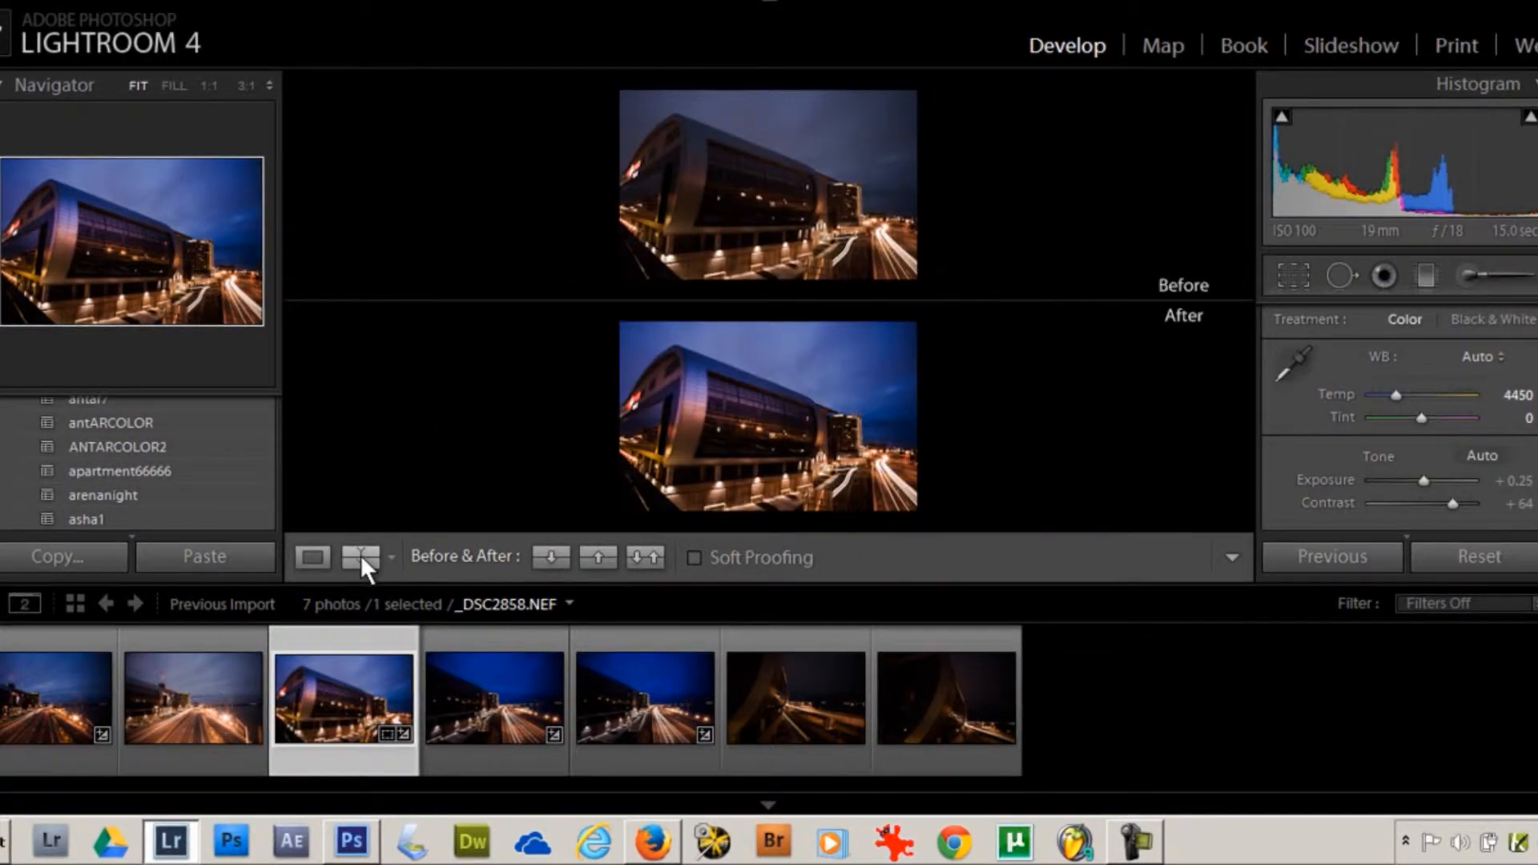
left_click(361, 554)
left_click_drag(709, 343, 777, 539)
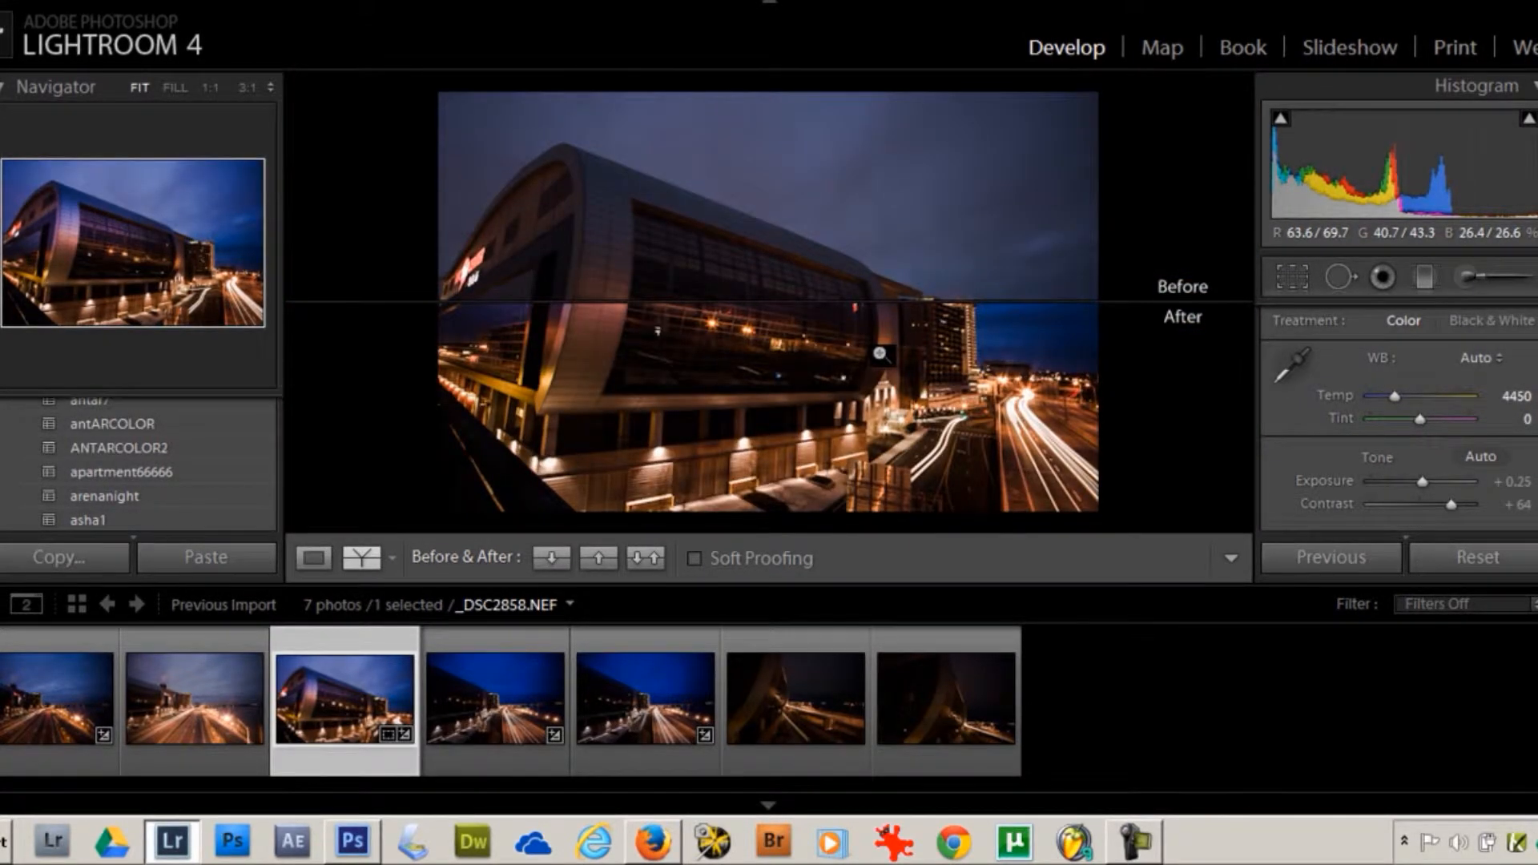
- Open the export settings for the edited arena photo and turn off Resize to Fit
right_click(369, 686)
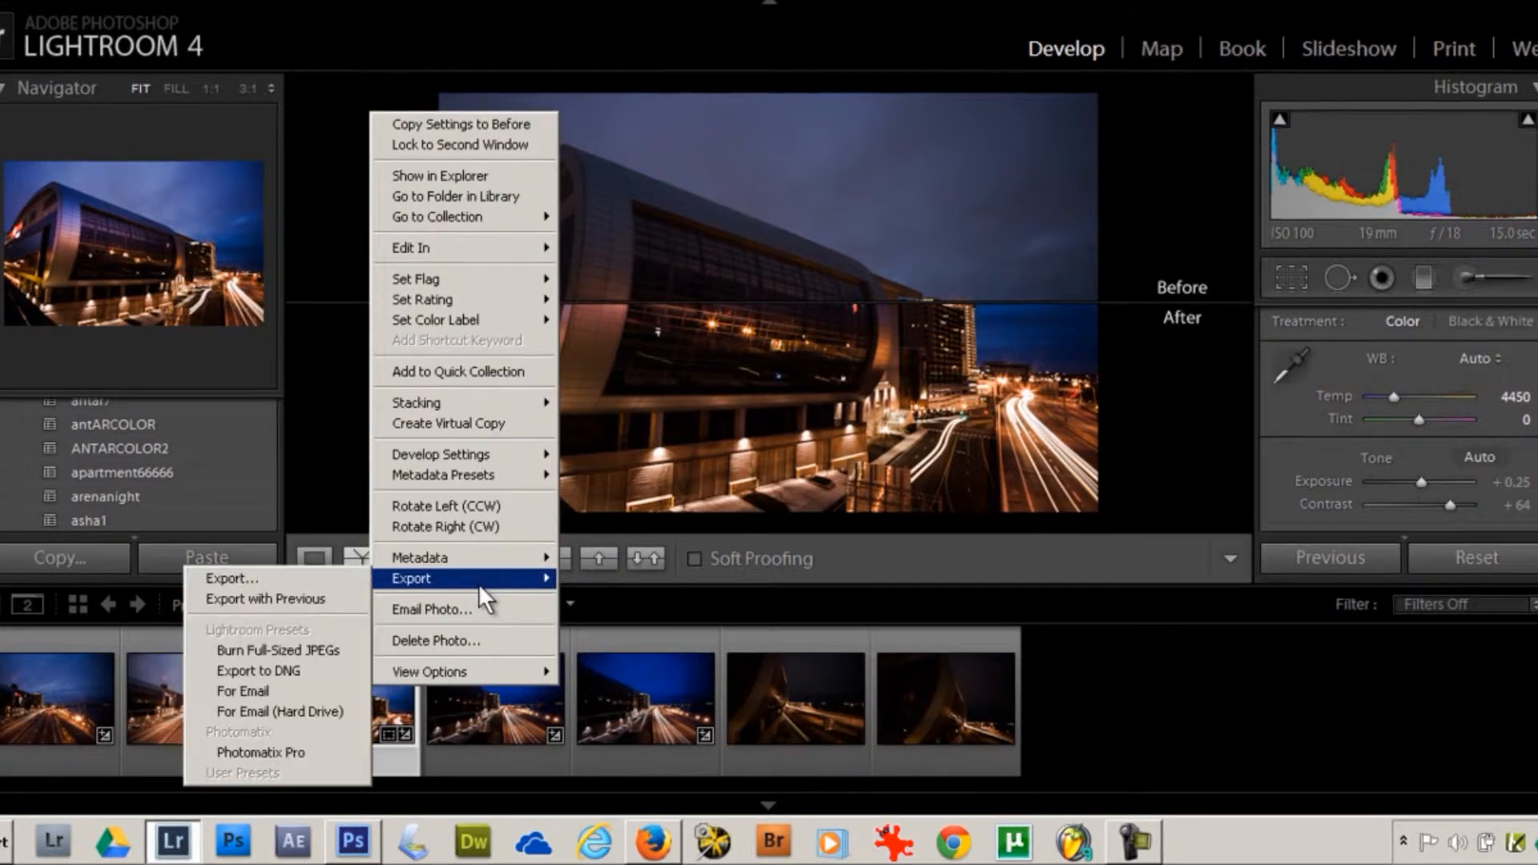
mouse_move(417, 558)
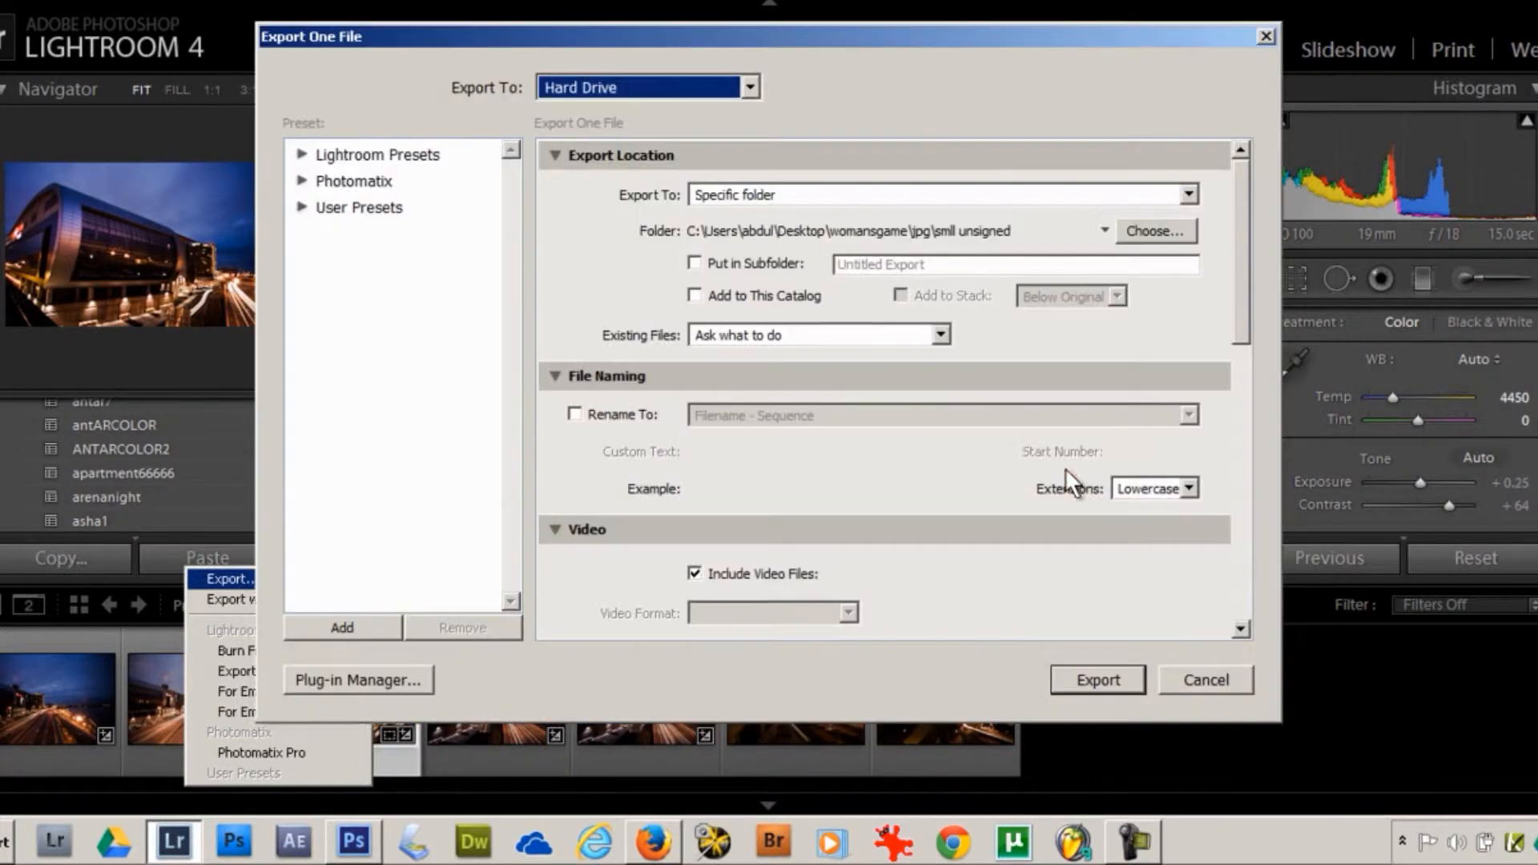
left_click_drag(1243, 304, 1249, 518)
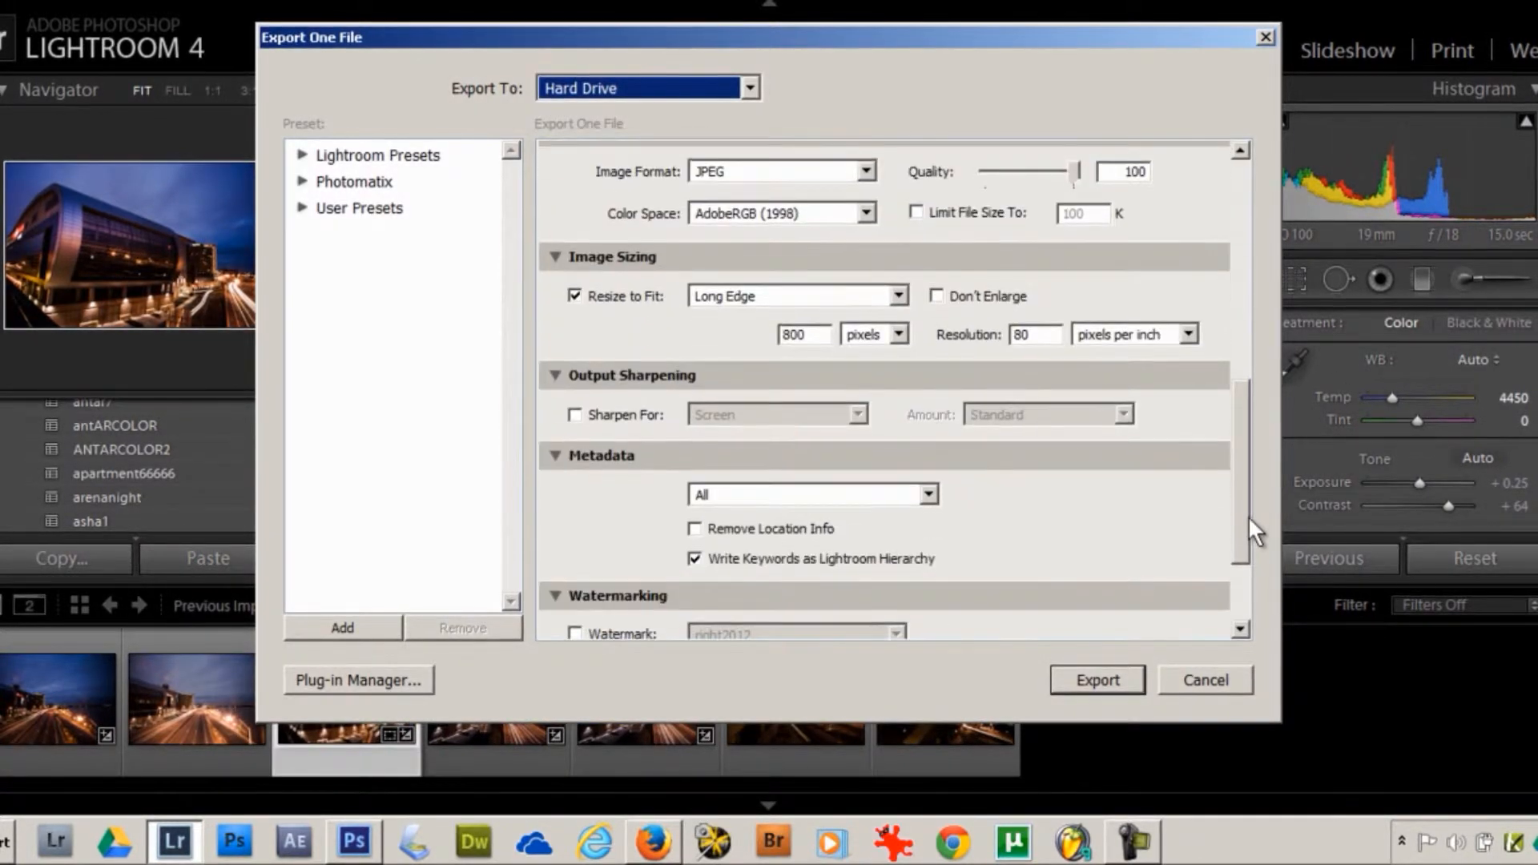
left_click(594, 293)
left_click_drag(1245, 498, 1240, 170)
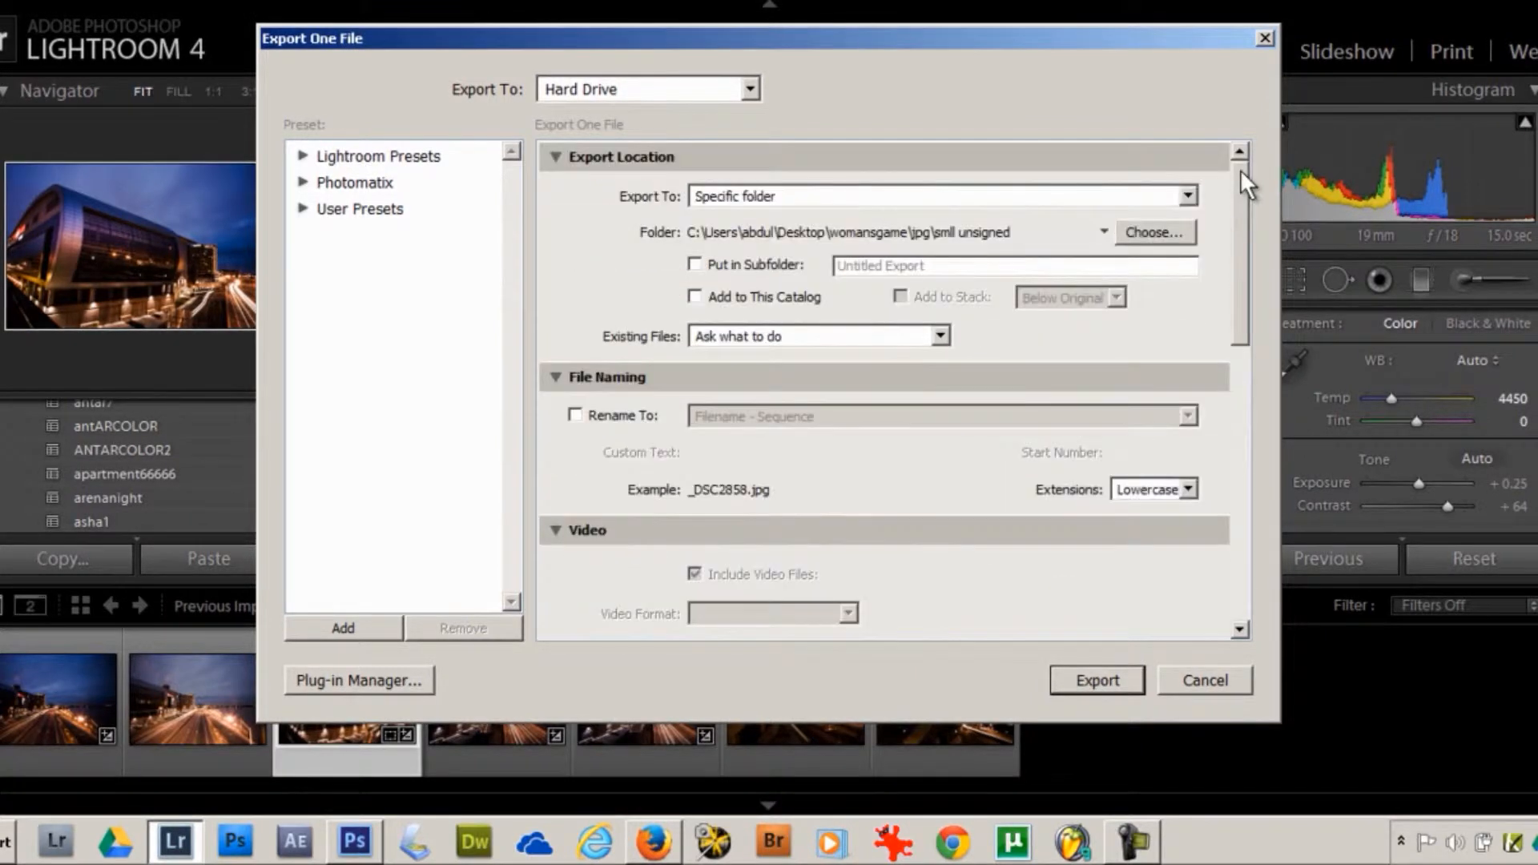
- Set the export folder to Desktop and export the arena photo
left_click(1160, 236)
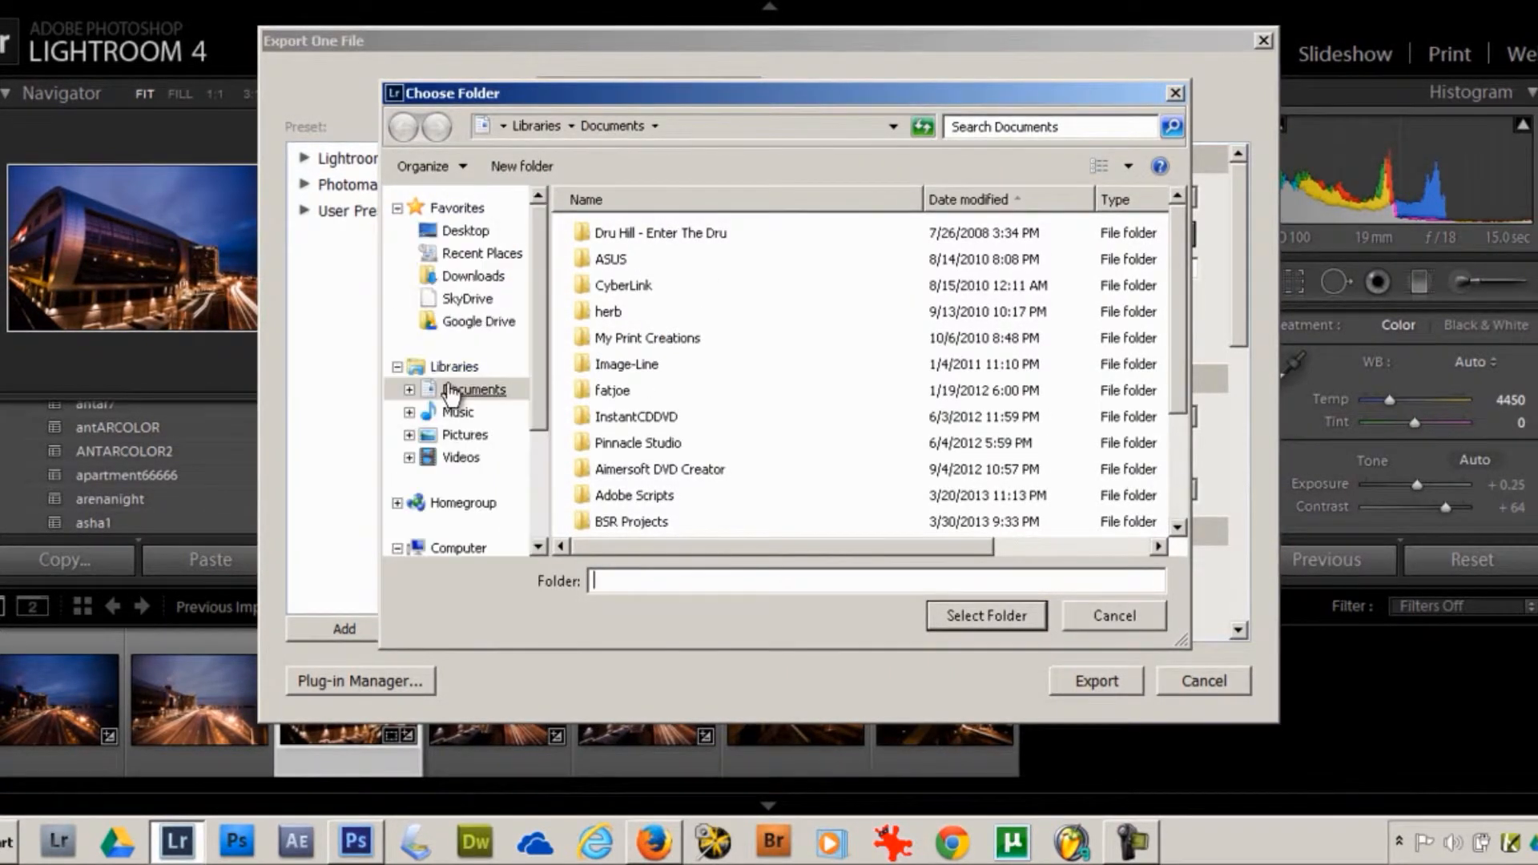
left_click(467, 231)
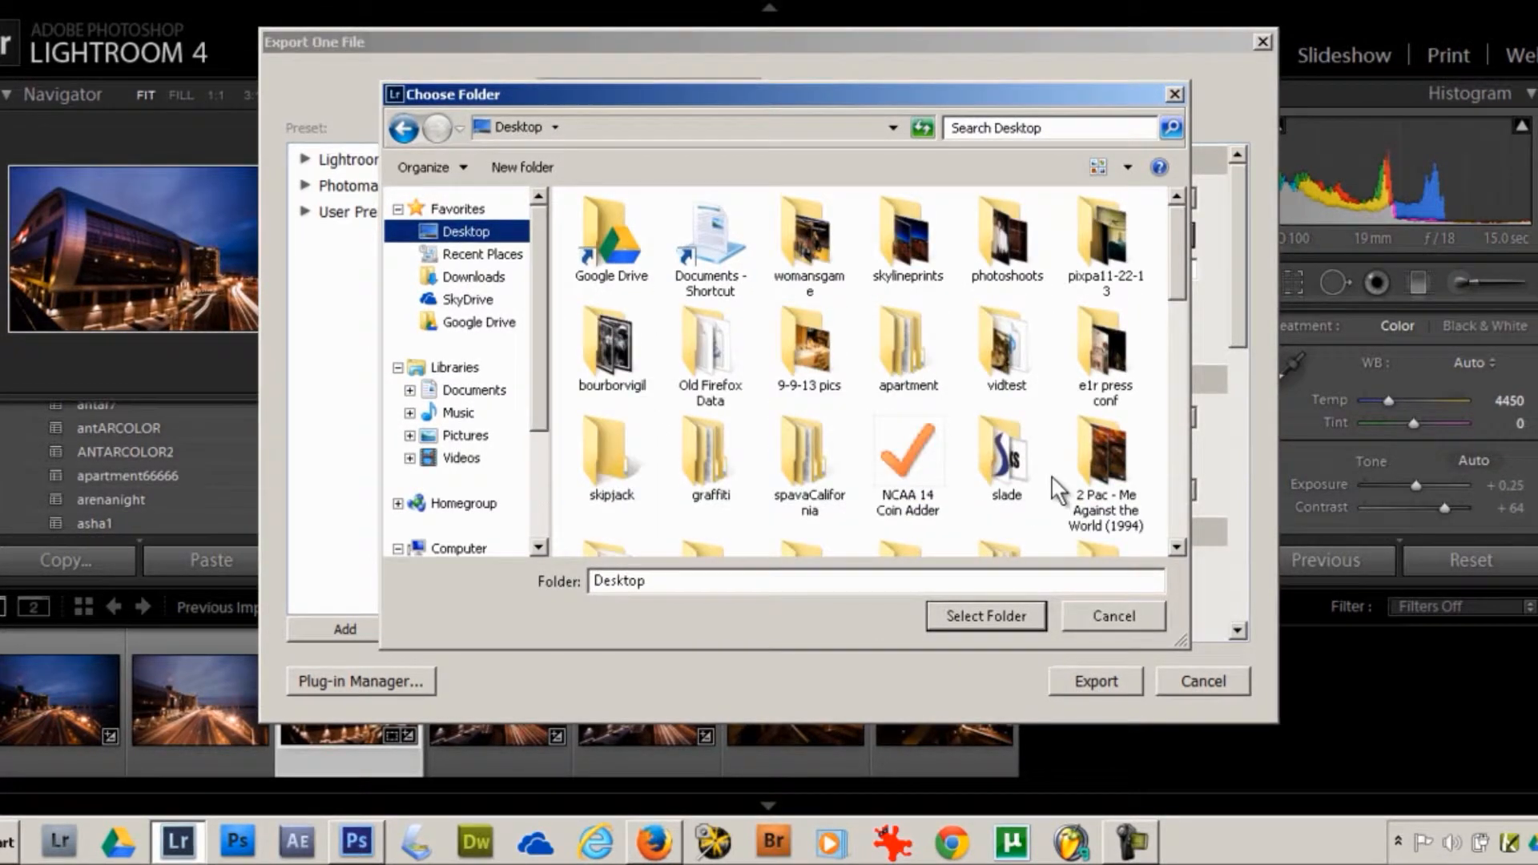
left_click(1002, 614)
left_click(1063, 677)
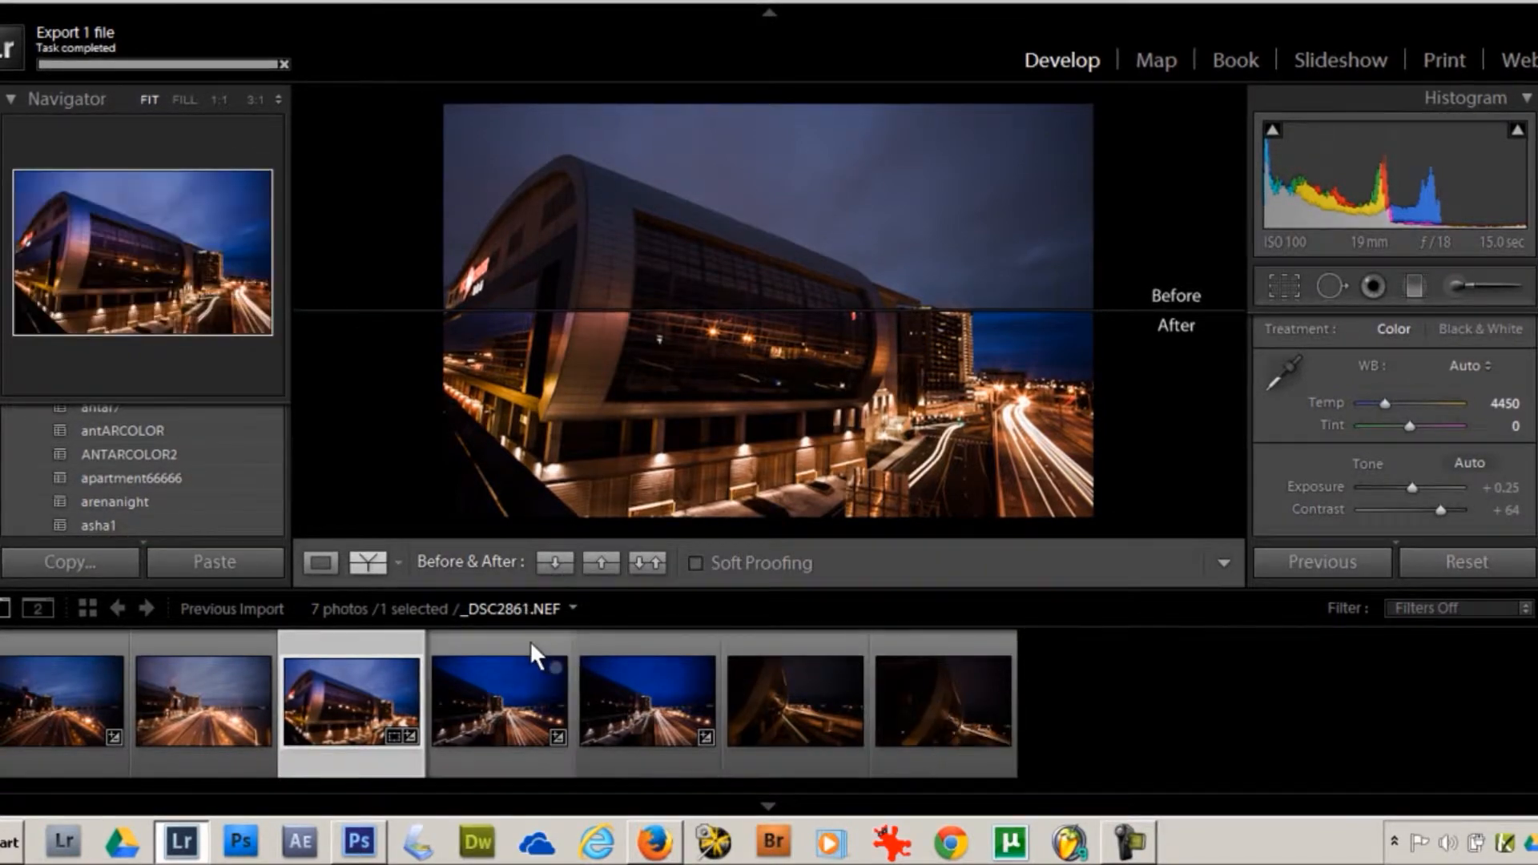
- Switch to Photoshop and open the exported _DSC2858 image from the Desktop
left_click(371, 853)
left_click(25, 4)
left_click(37, 16)
left_click(508, 151)
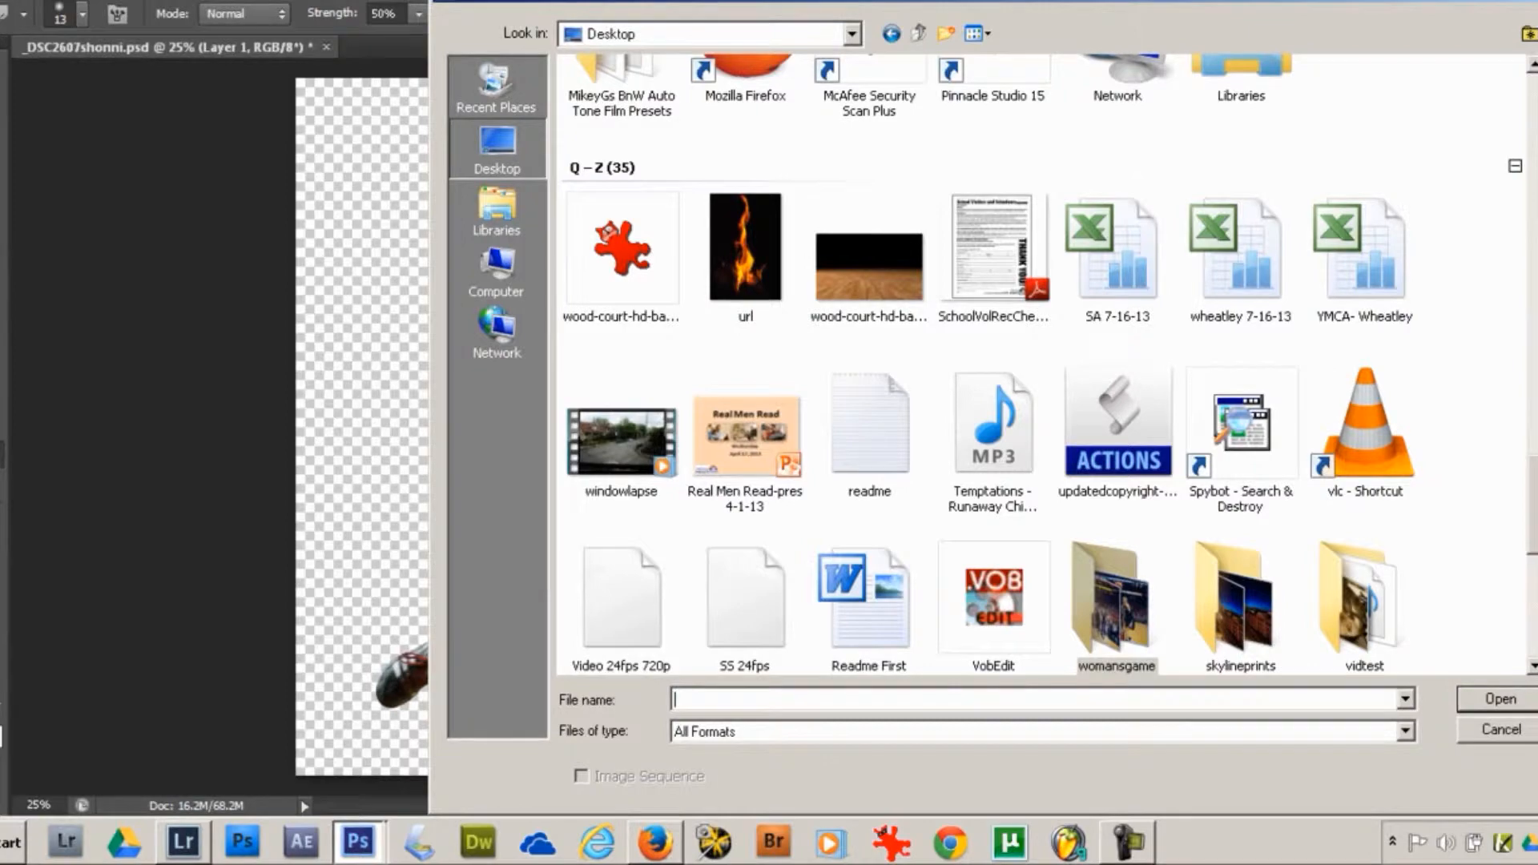
left_click_drag(1529, 541, 1533, 633)
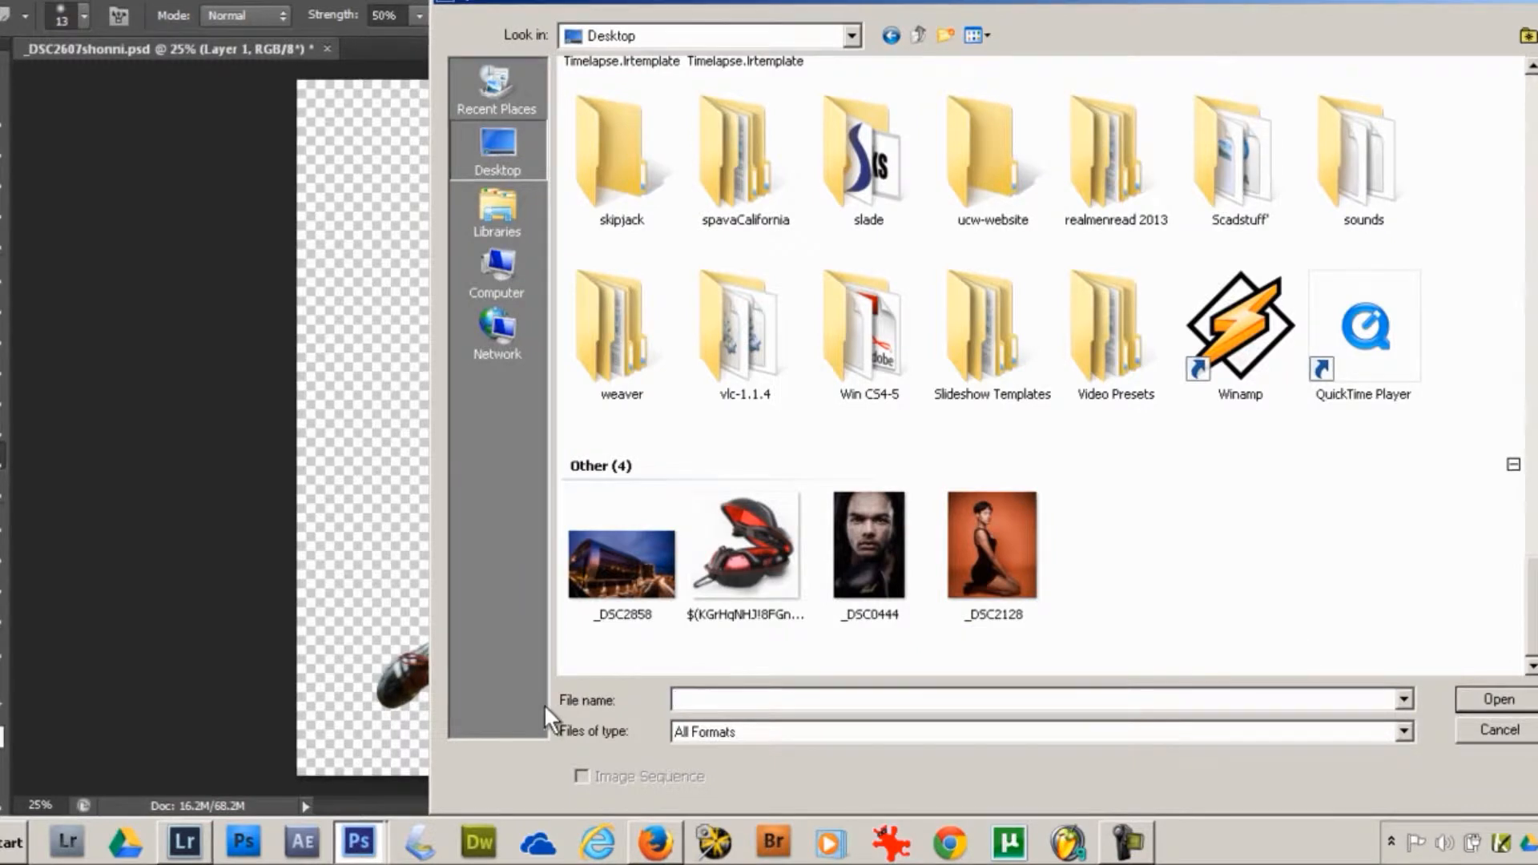
double_click(604, 550)
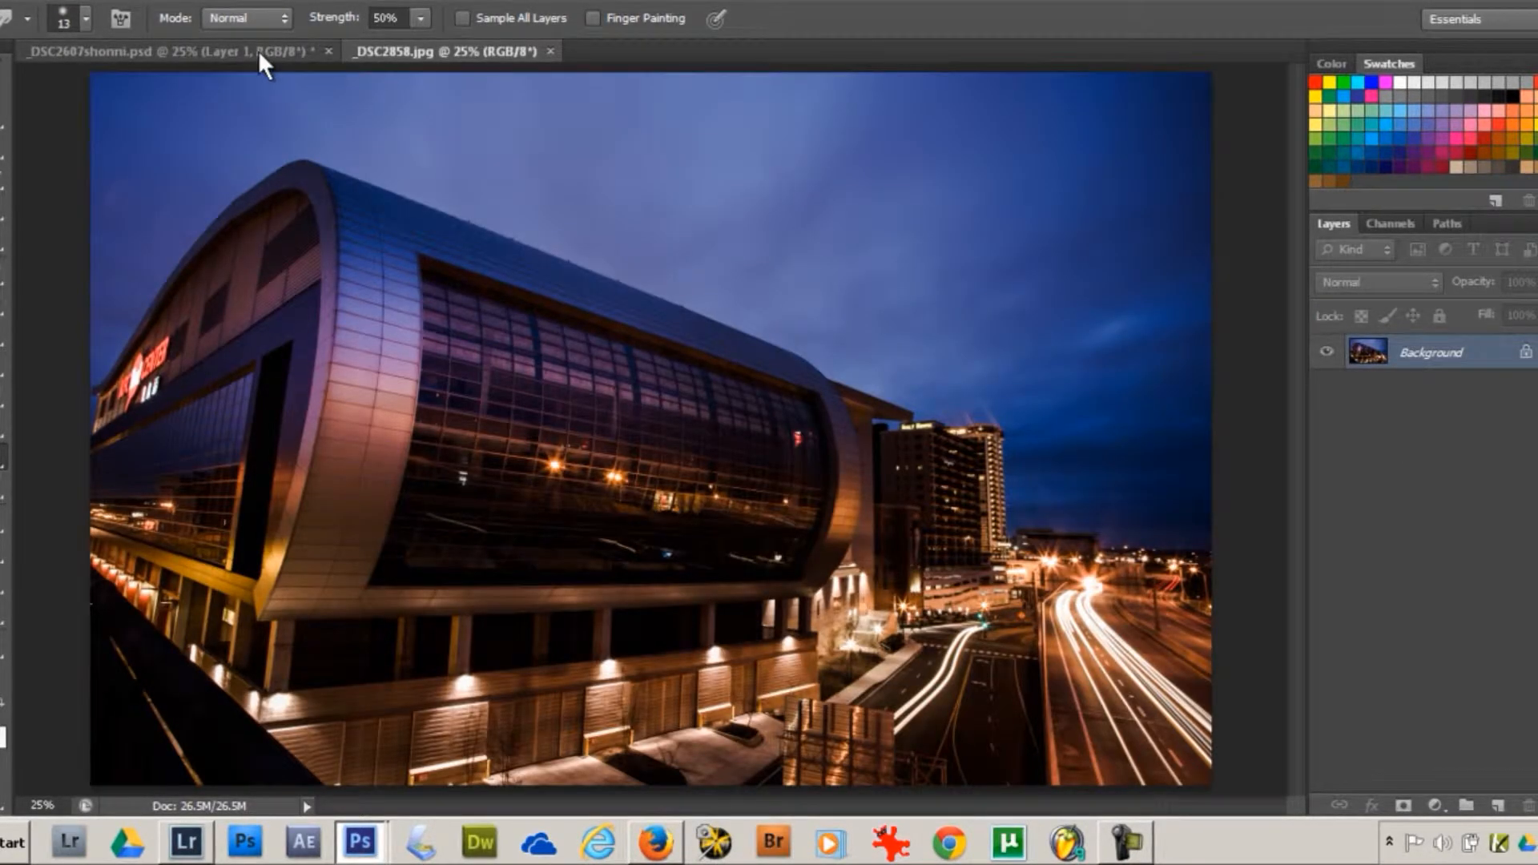
- Float the player document in its own window and link Layer 1 with the masked background copy layer
left_click_drag(257, 45, 219, 175)
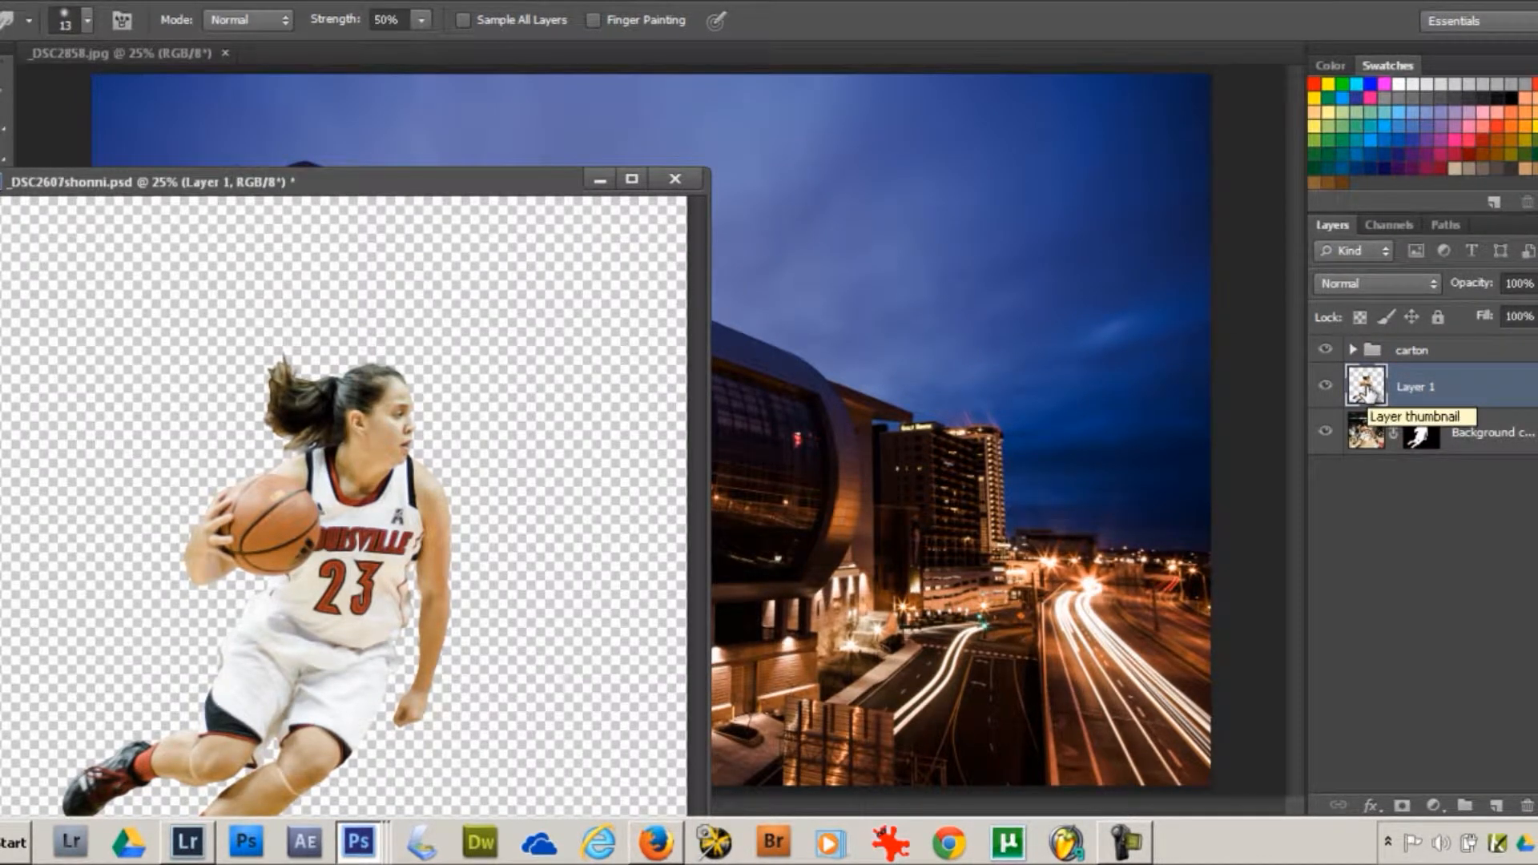
right_click(1363, 392)
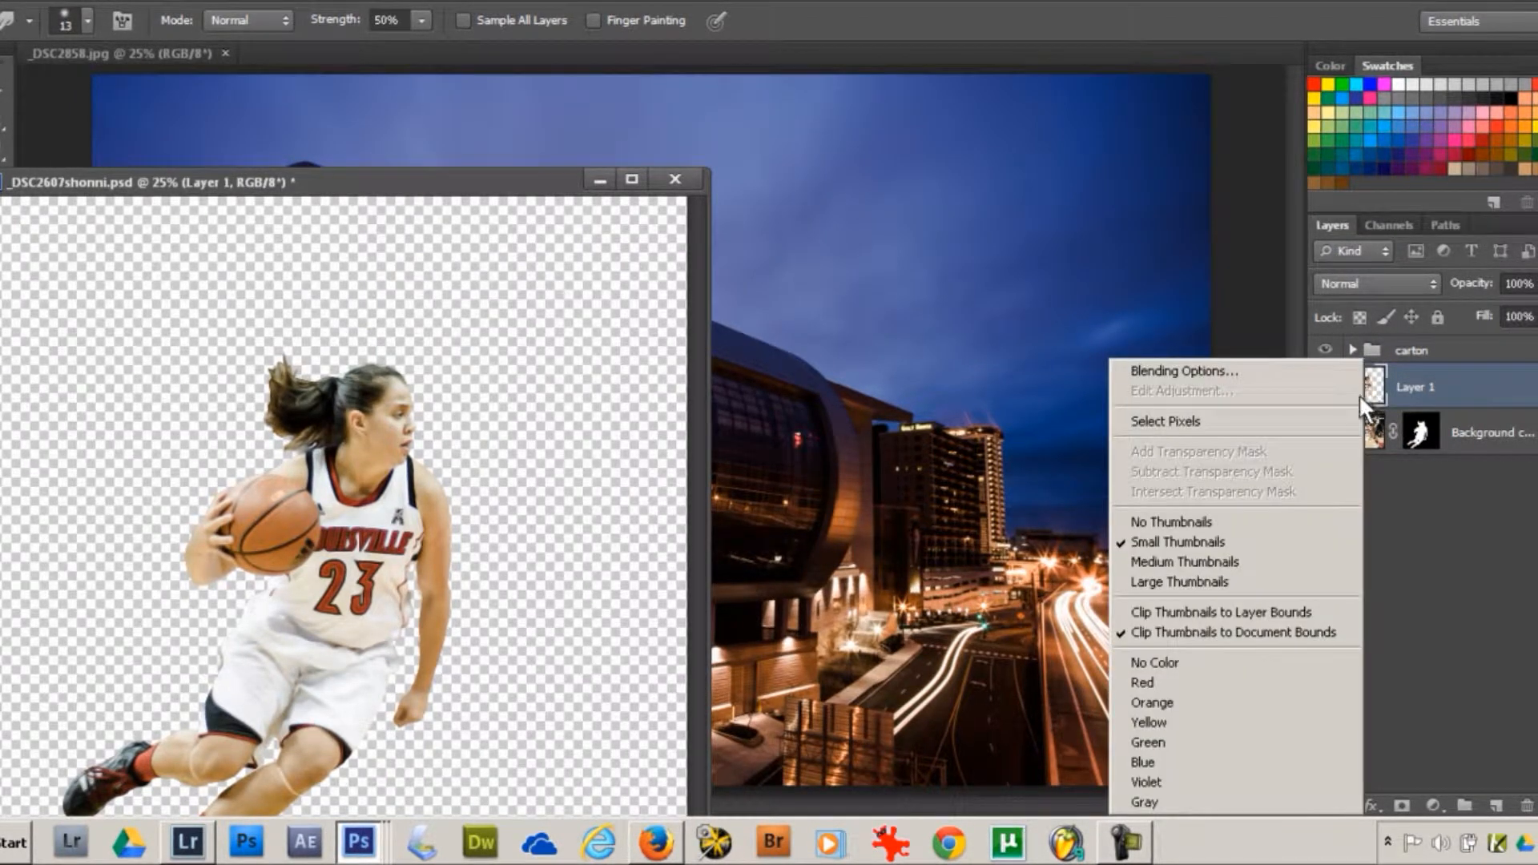
left_click(1427, 592)
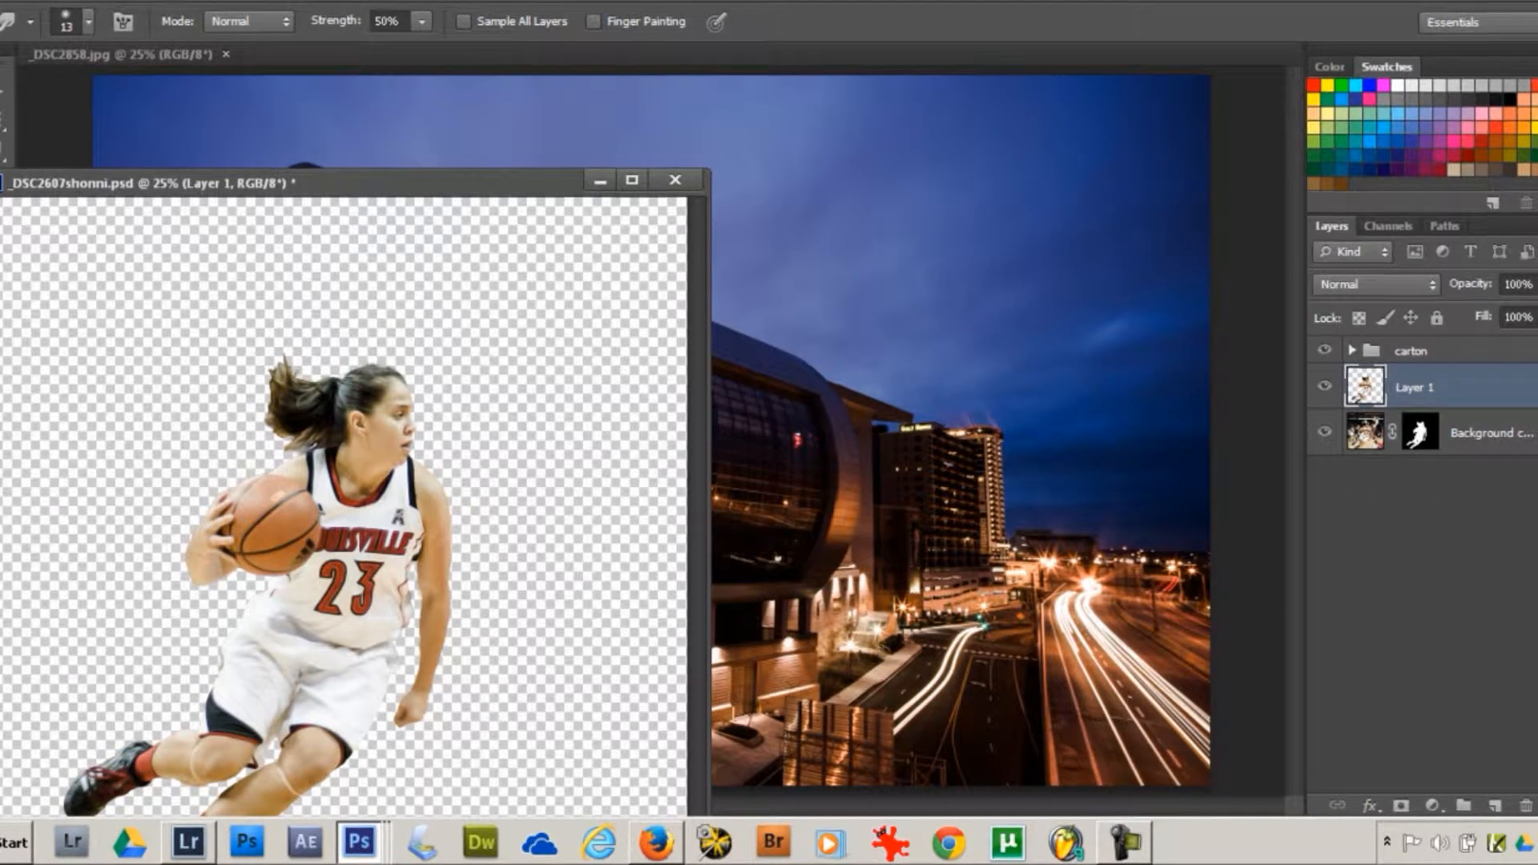
left_click(1361, 442, "shift")
left_click(1336, 805)
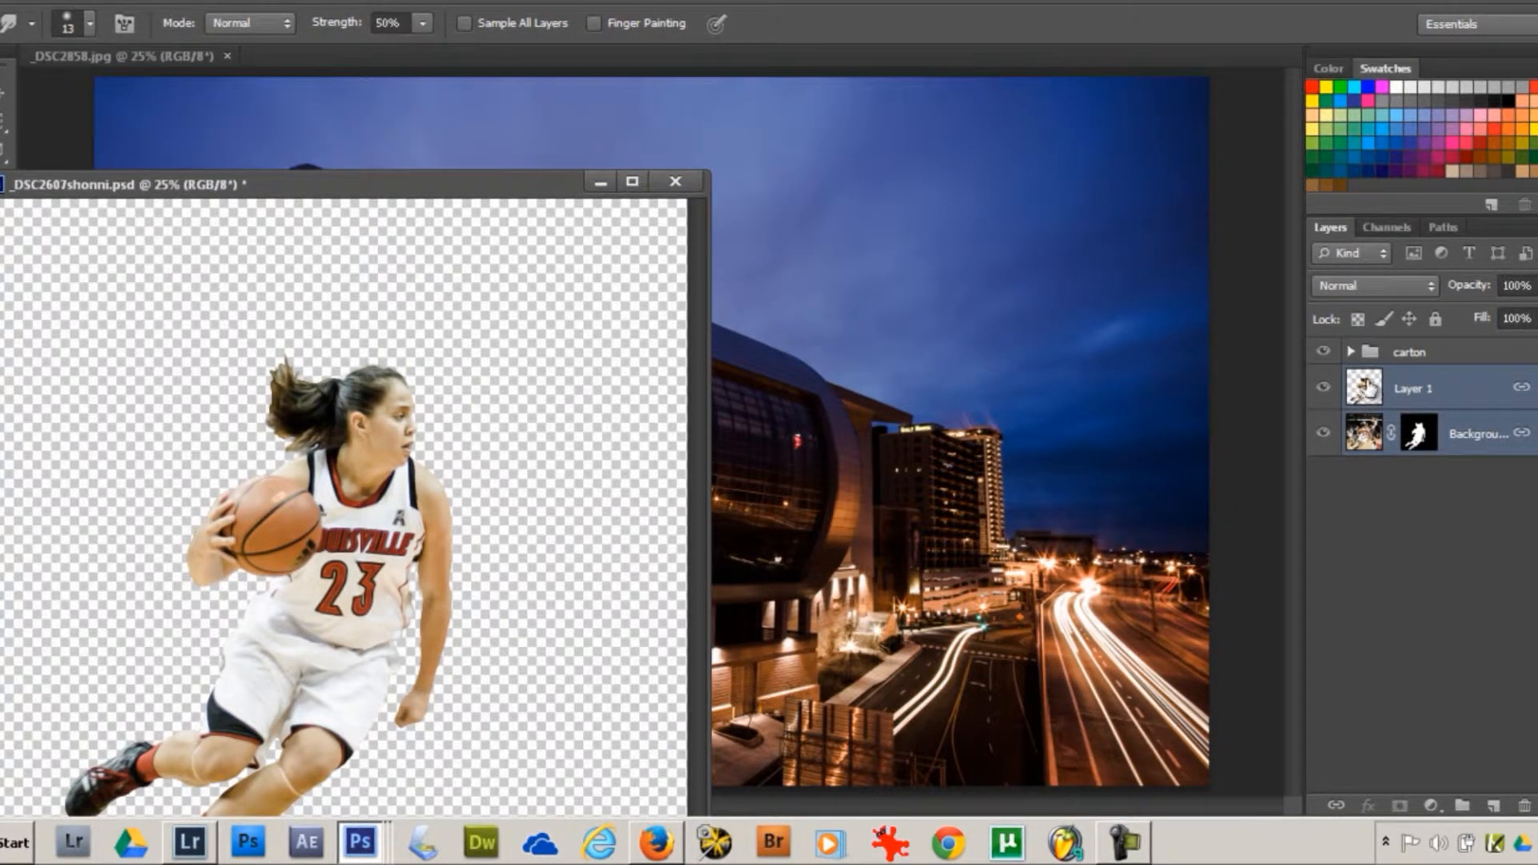
- Link the carton group with Layer 1, copy both onto the right side of the arena photo, and minimize the player document
left_click(1385, 355)
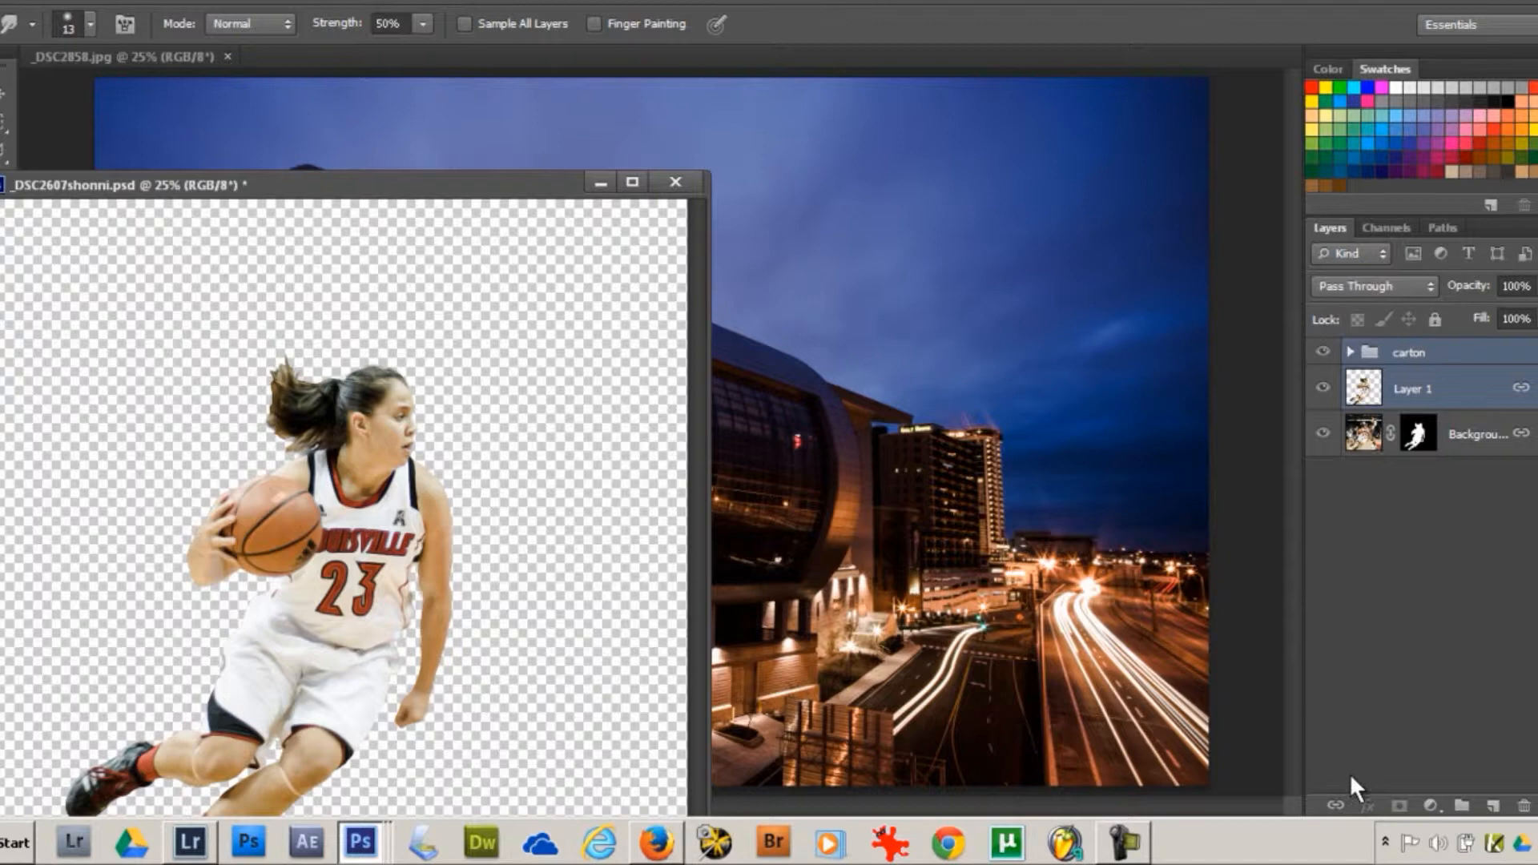
left_click(1336, 806)
left_click_drag(1374, 401, 1075, 469)
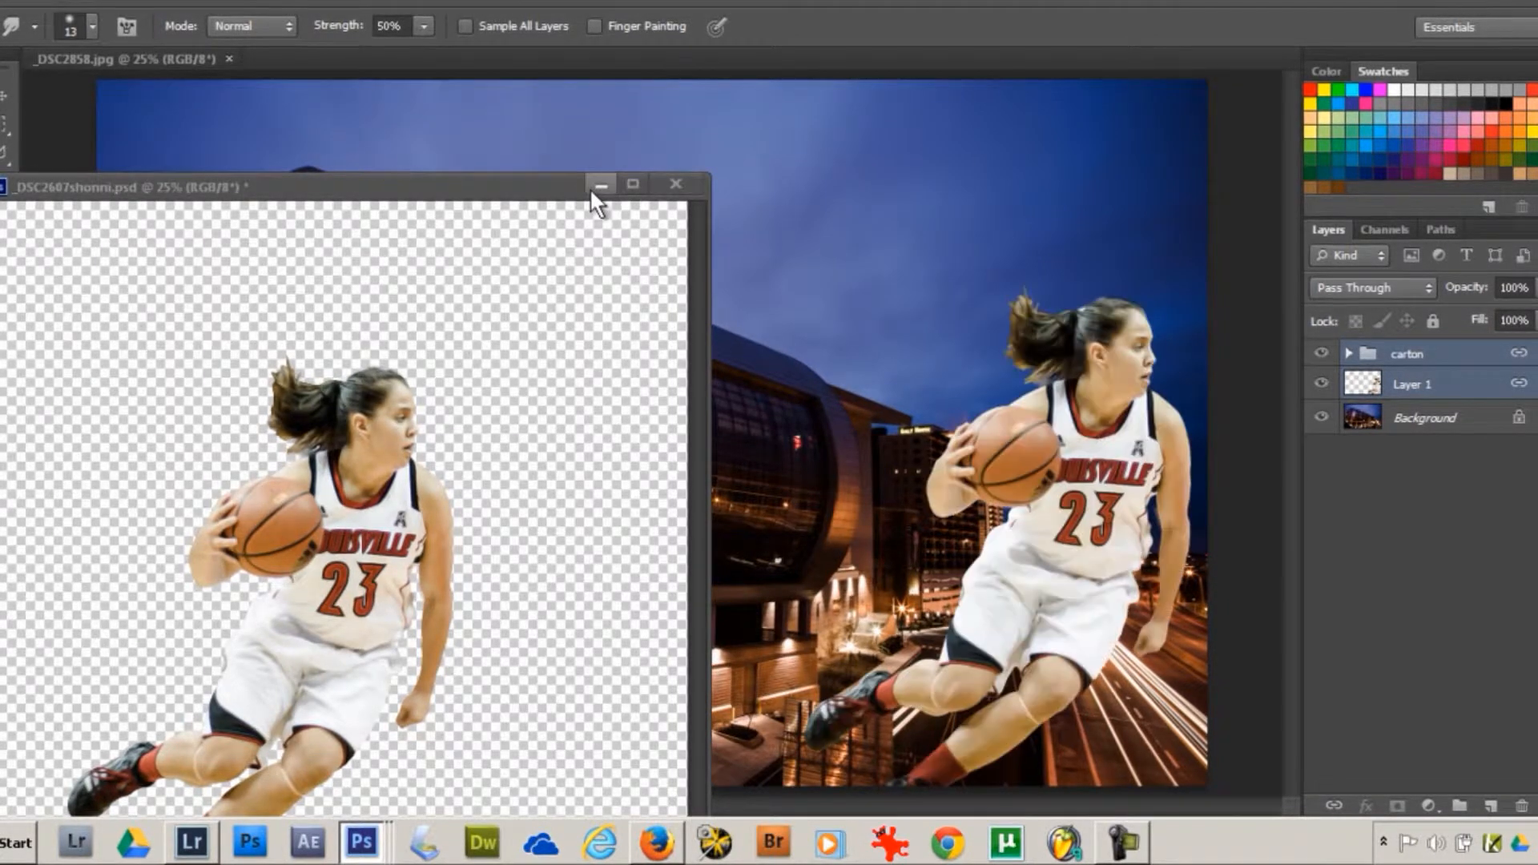
left_click(596, 185)
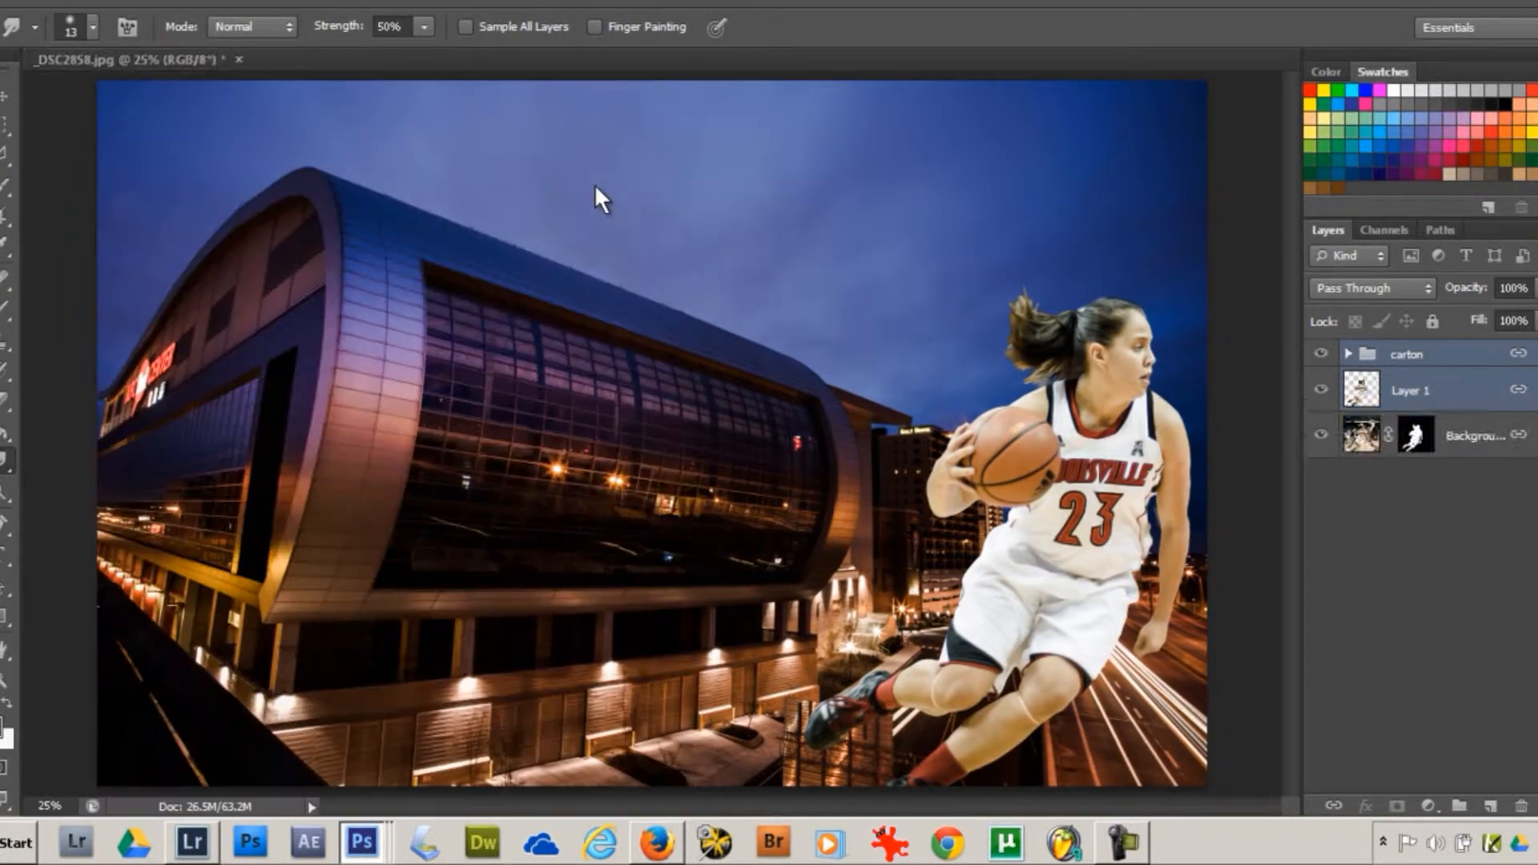
- Use the Move tool to shift the player slightly left within the arena photo
key("ctrl+minus")
key("ctrl+minus")
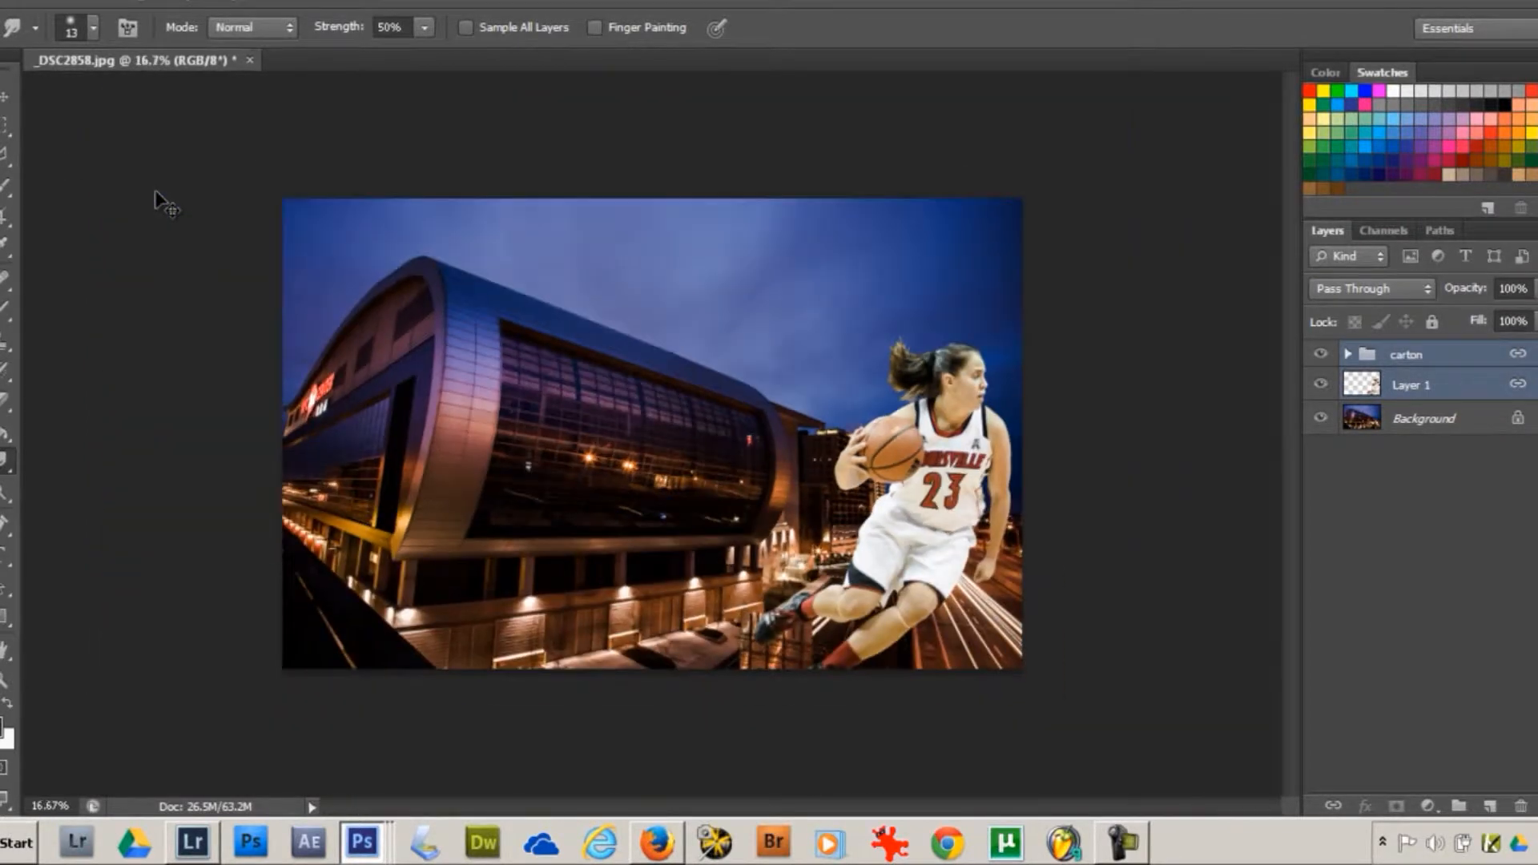
left_click(6, 97)
mouse_move(847, 436)
left_mouse_down()
mouse_move(677, 389)
mouse_move(697, 420)
mouse_move(561, 385)
mouse_move(541, 433)
mouse_move(514, 415)
mouse_move(509, 429)
mouse_move(584, 415)
mouse_move(779, 440)
mouse_move(837, 424)
left_mouse_up()
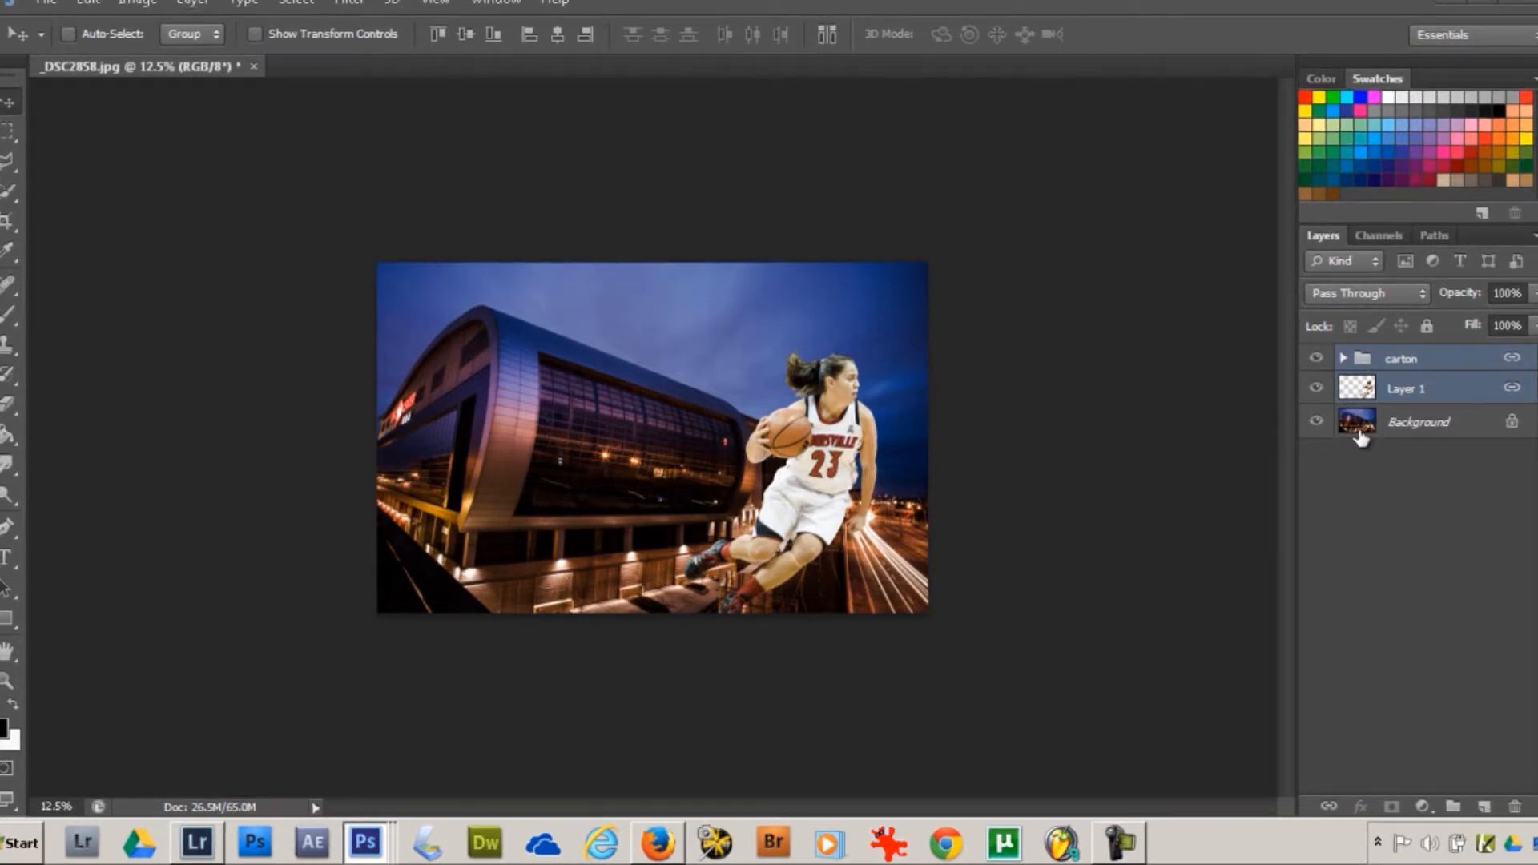
- Hide the Background layer to examine the cut-out player alone, and show it again
left_click(1315, 422)
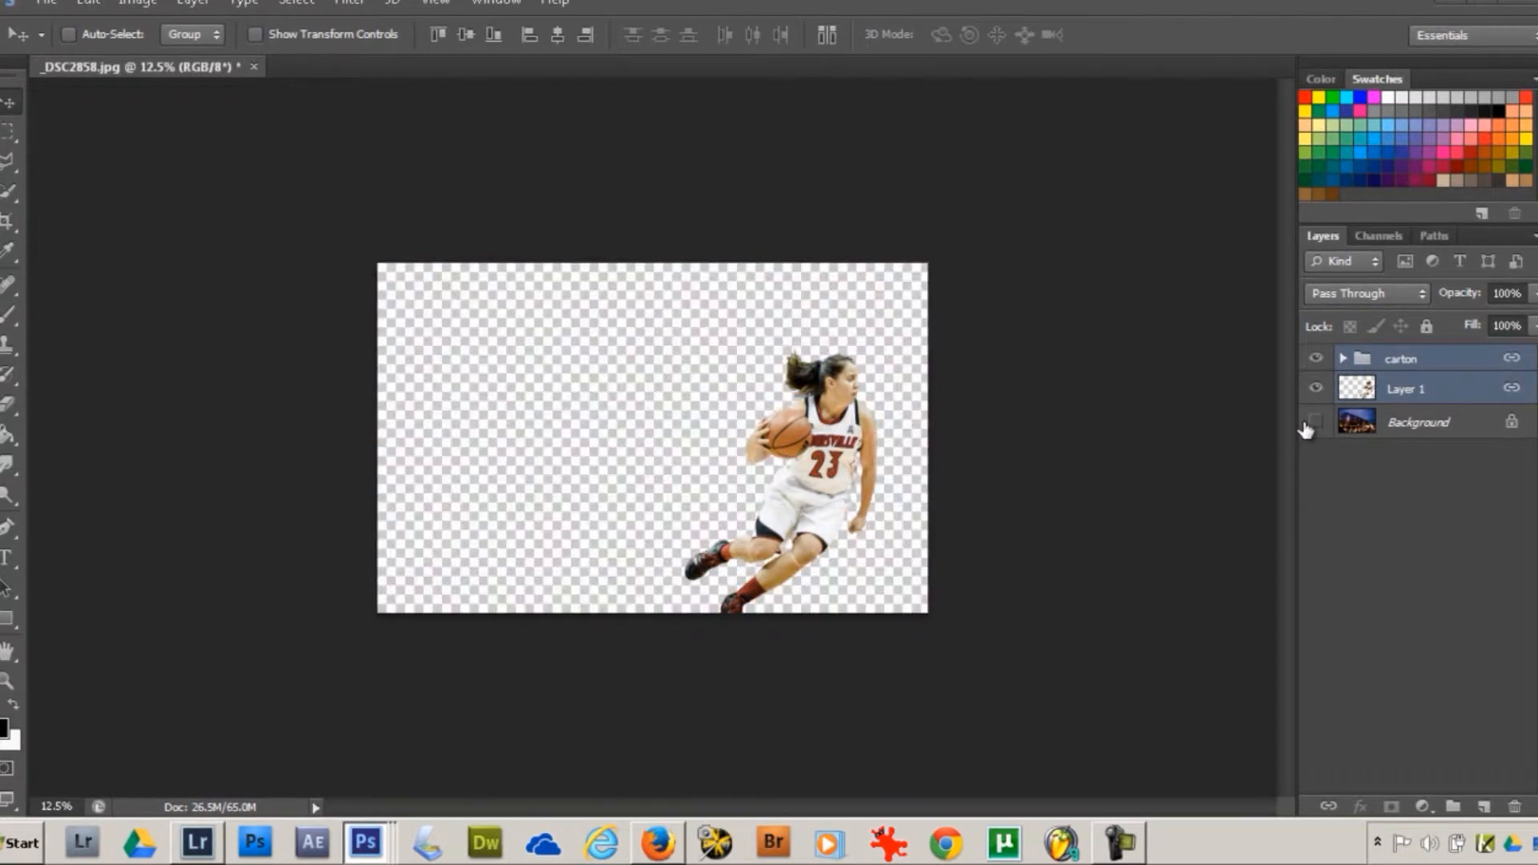
left_click(212, 4)
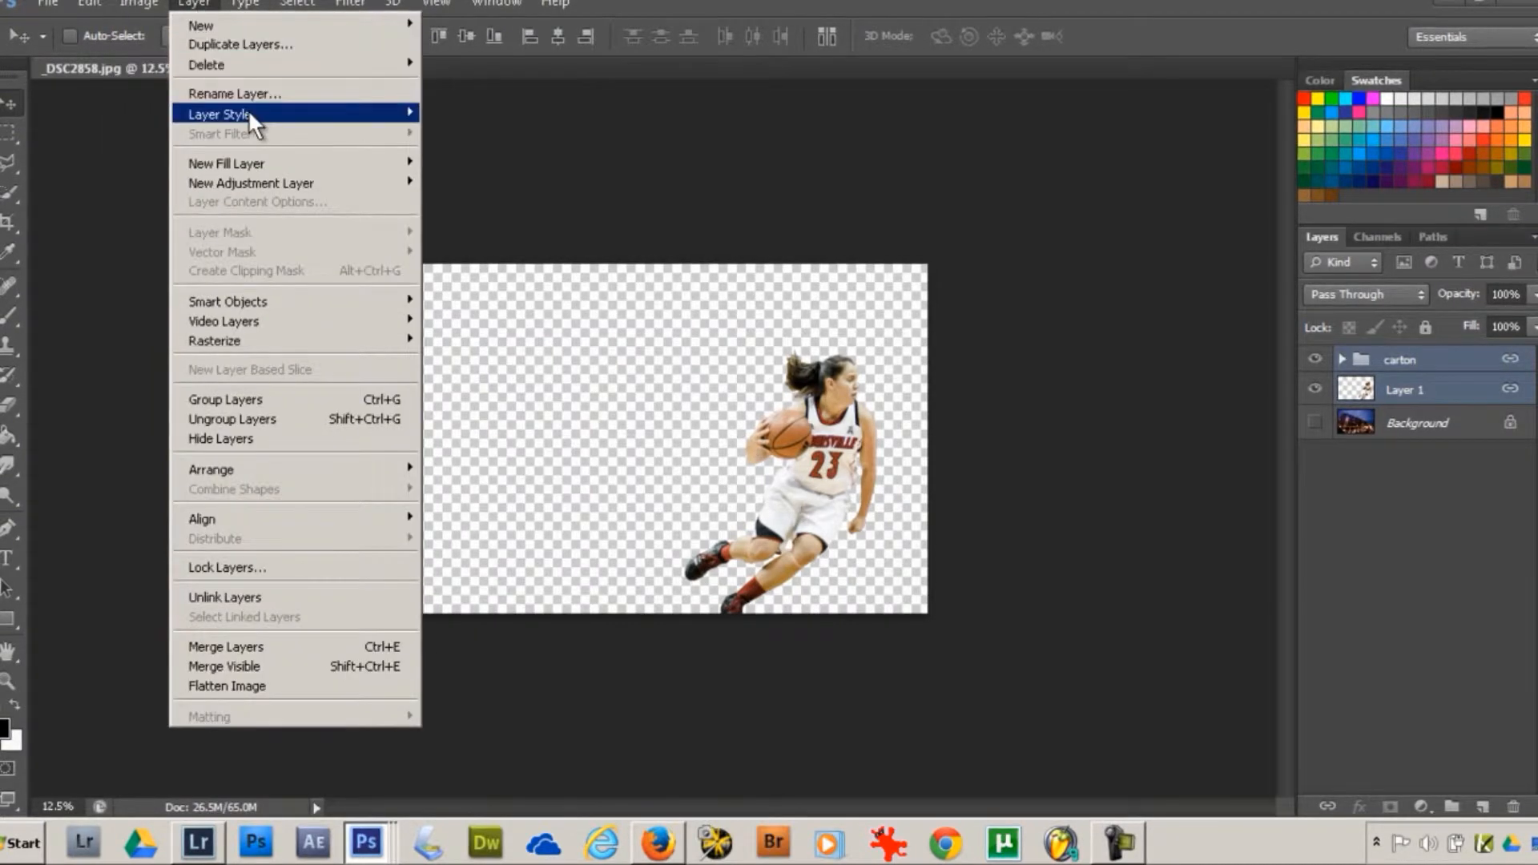
left_click(1101, 394)
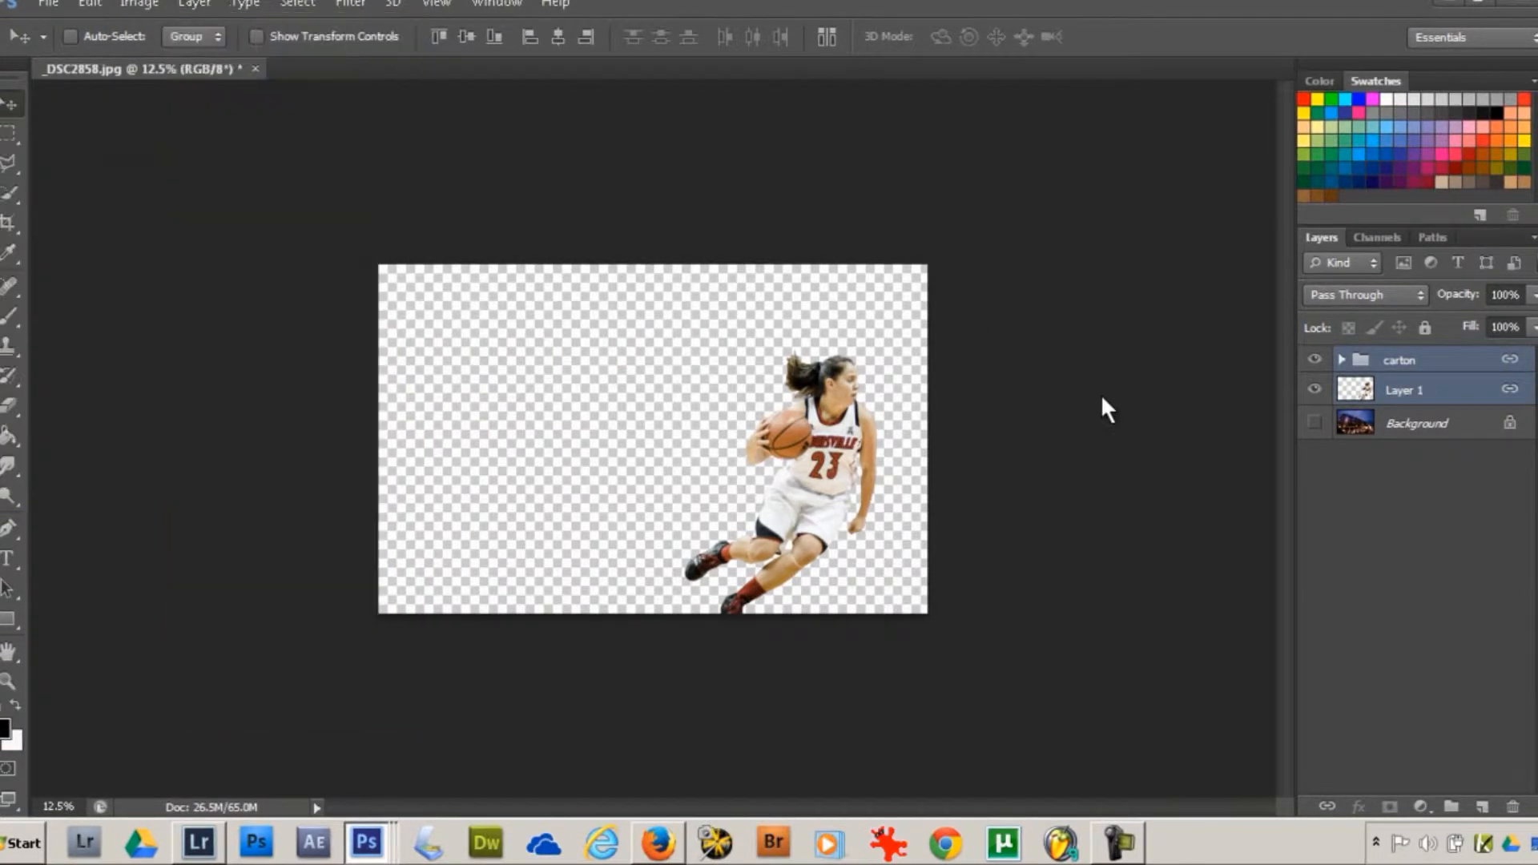
left_click(1316, 424)
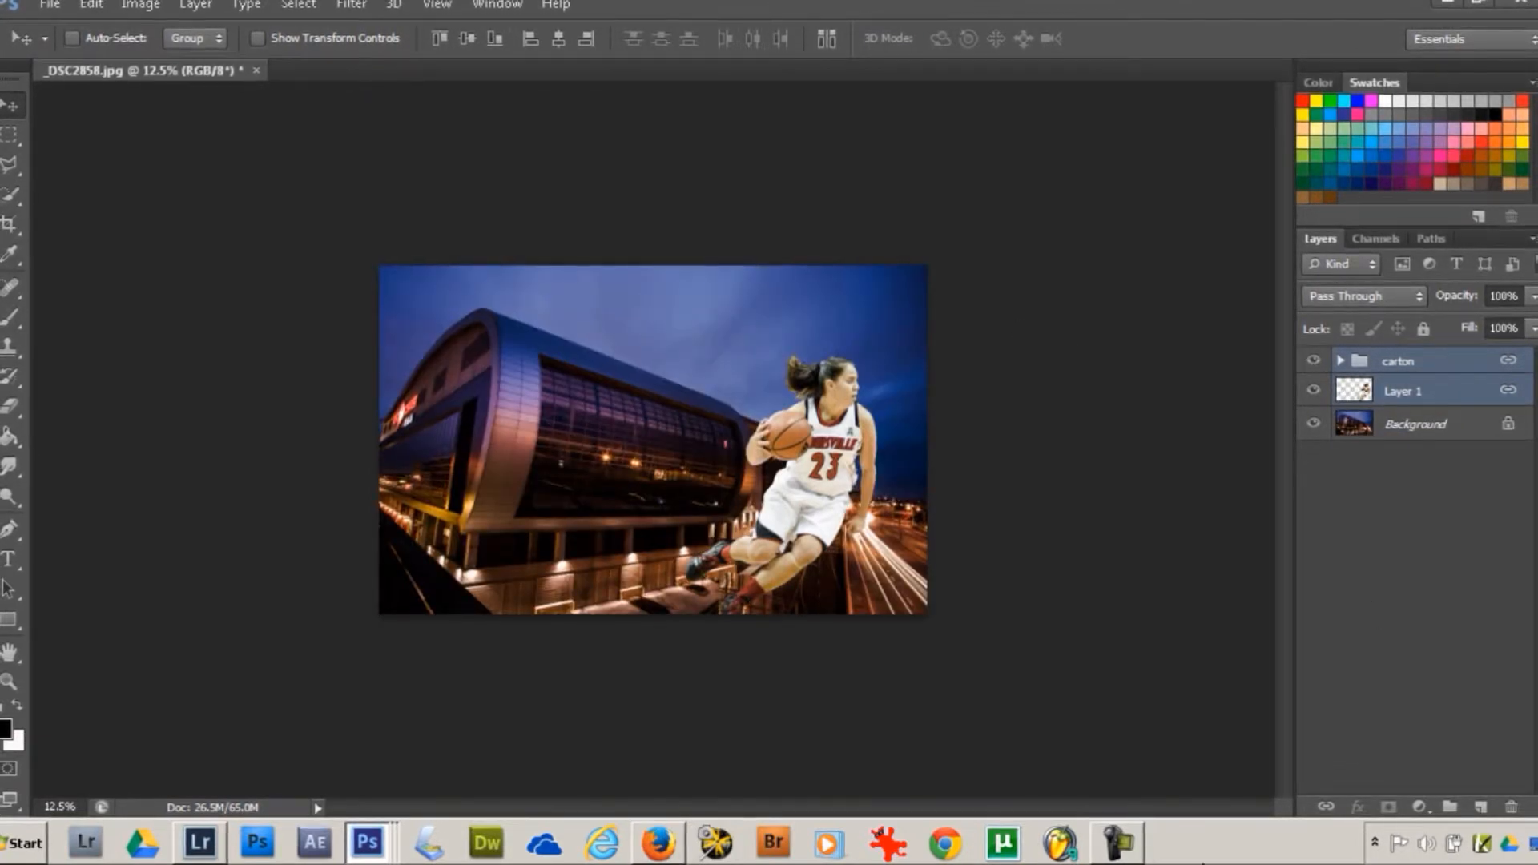
left_click(1136, 843)
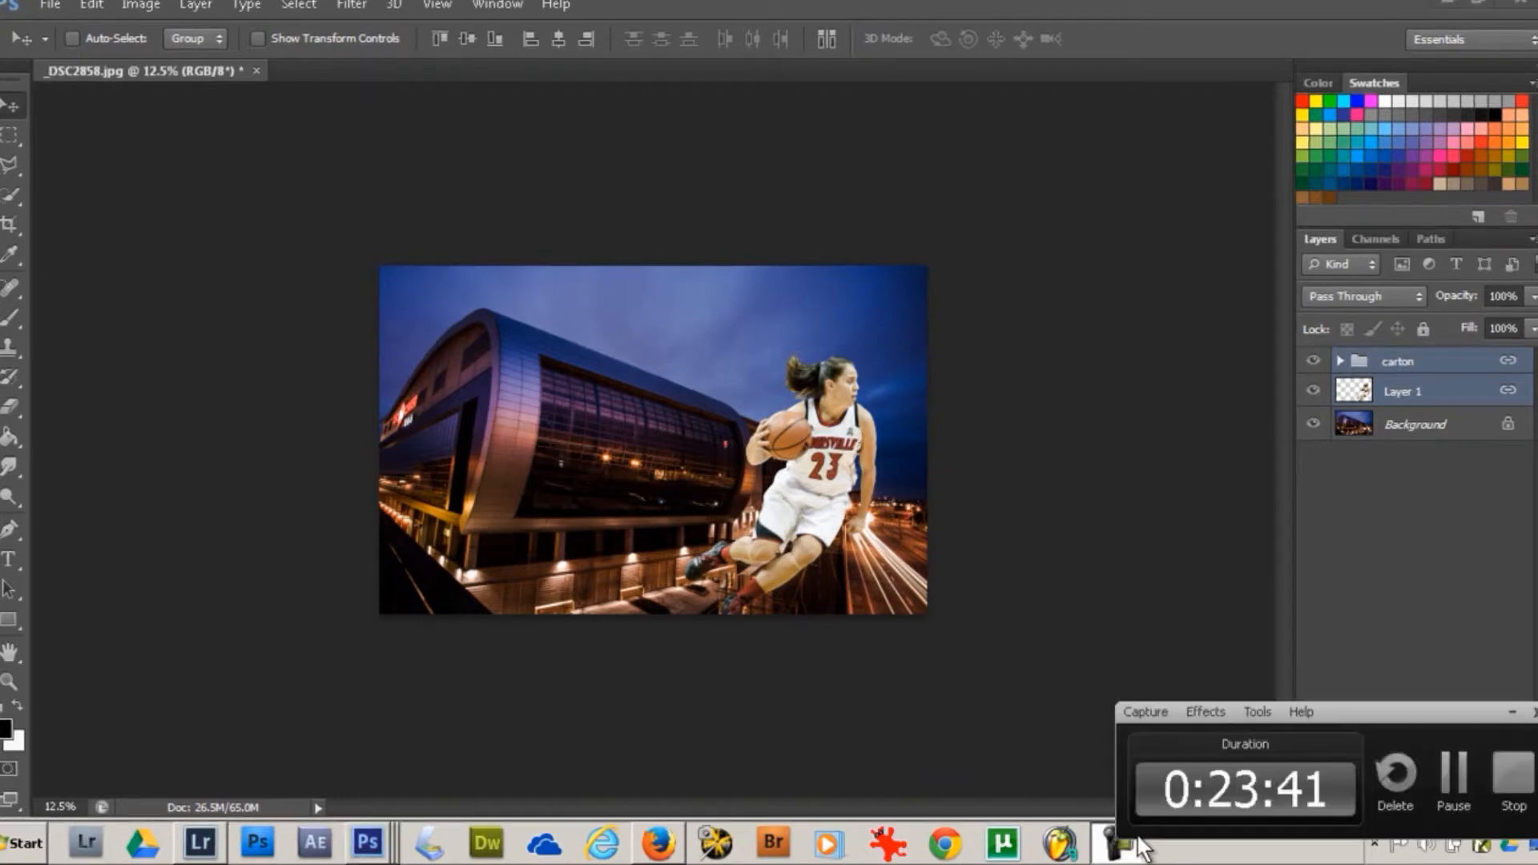
left_click(1454, 772)
- Open the _DSC2852 image from the Desktop, float it in its own window, and minimize the _DSC2858 composite
left_click_drag(213, 65, 508, 237)
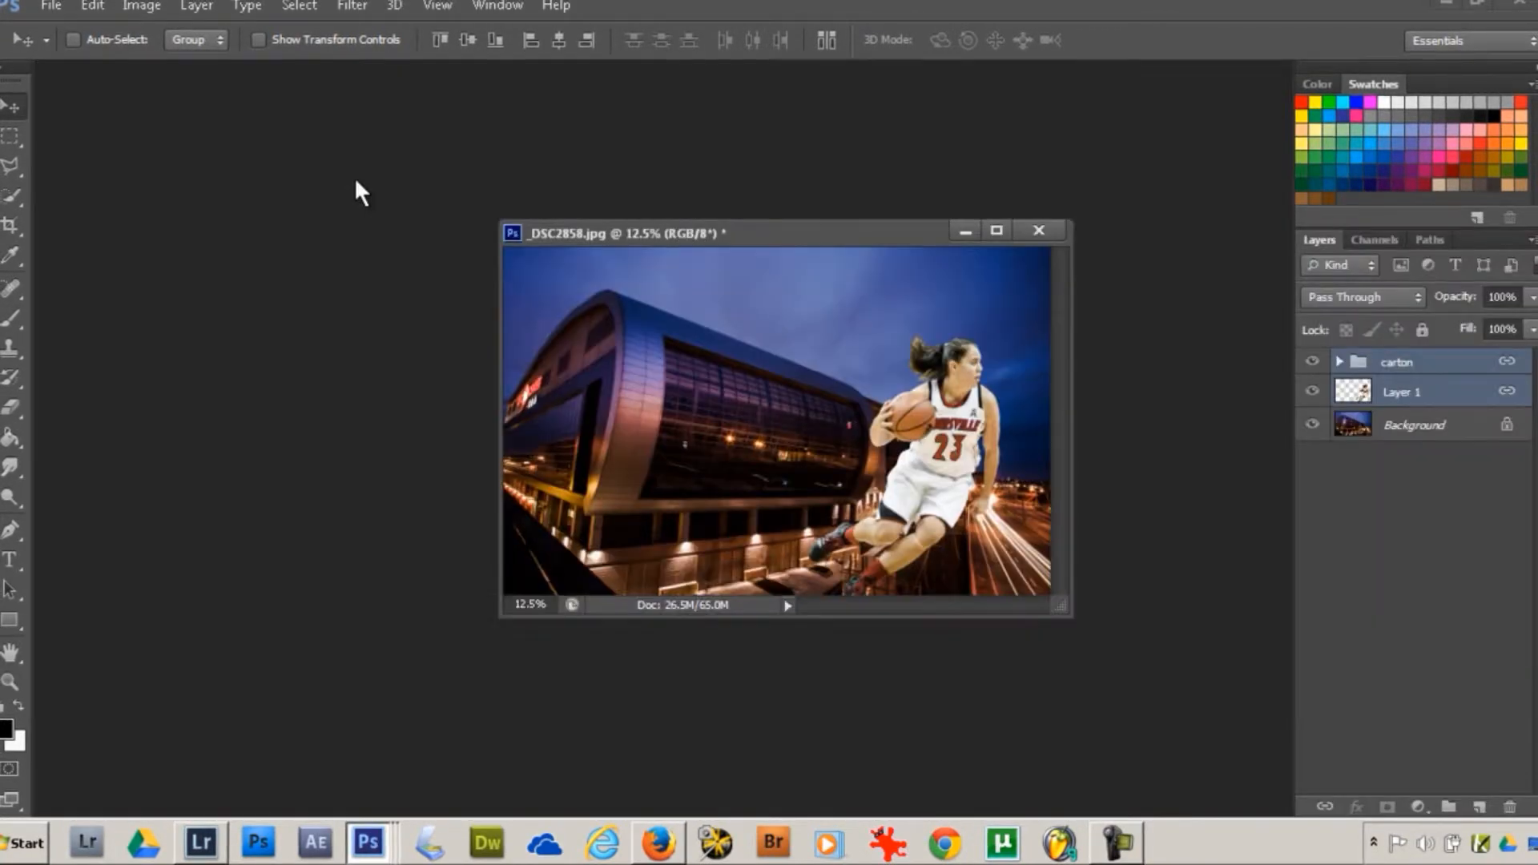
double_click(354, 192)
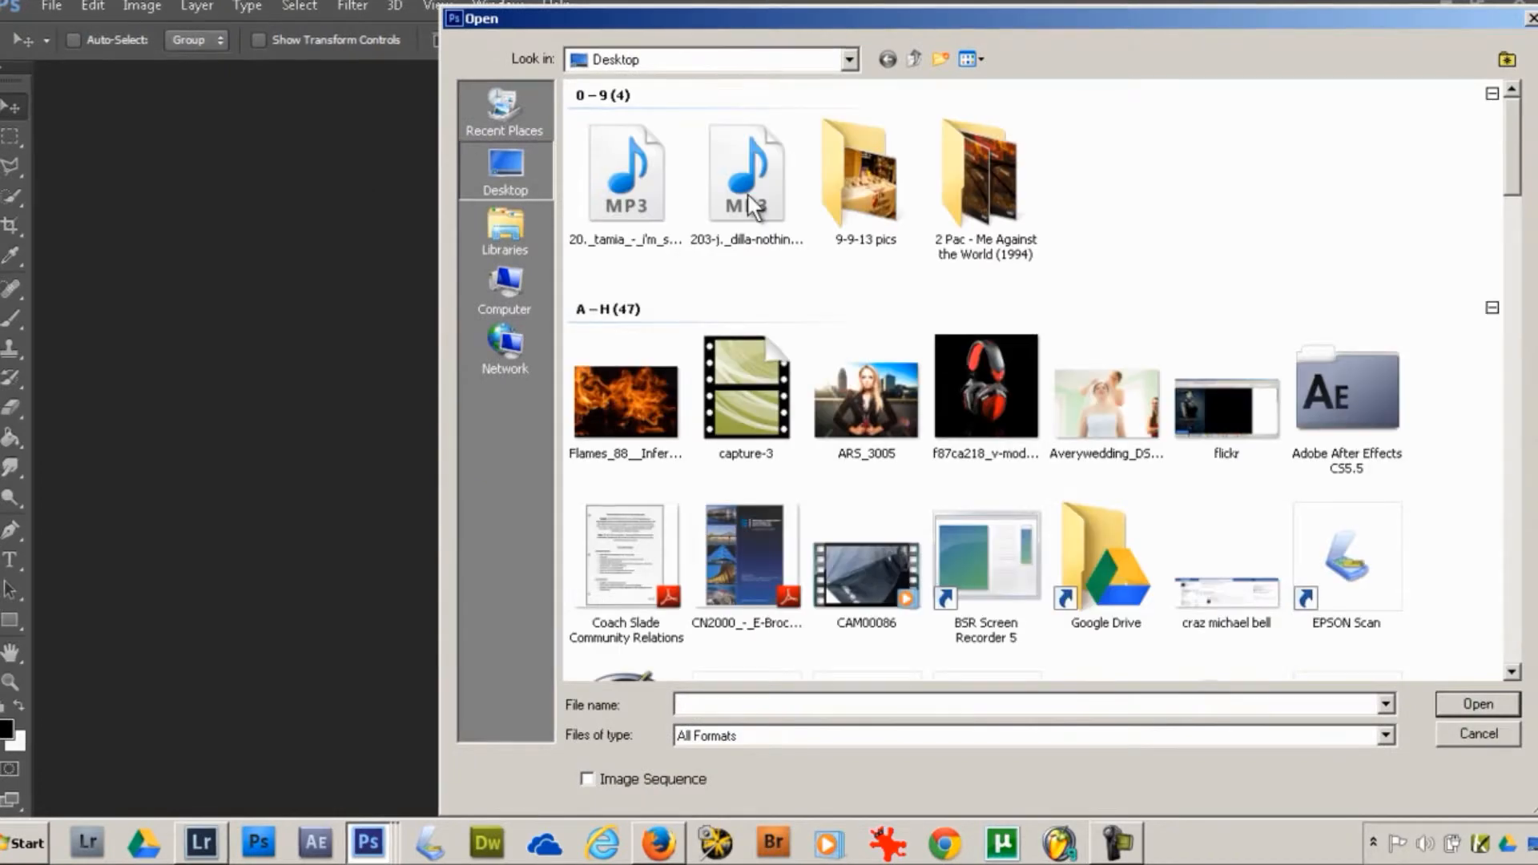
left_click_drag(1517, 158, 1510, 664)
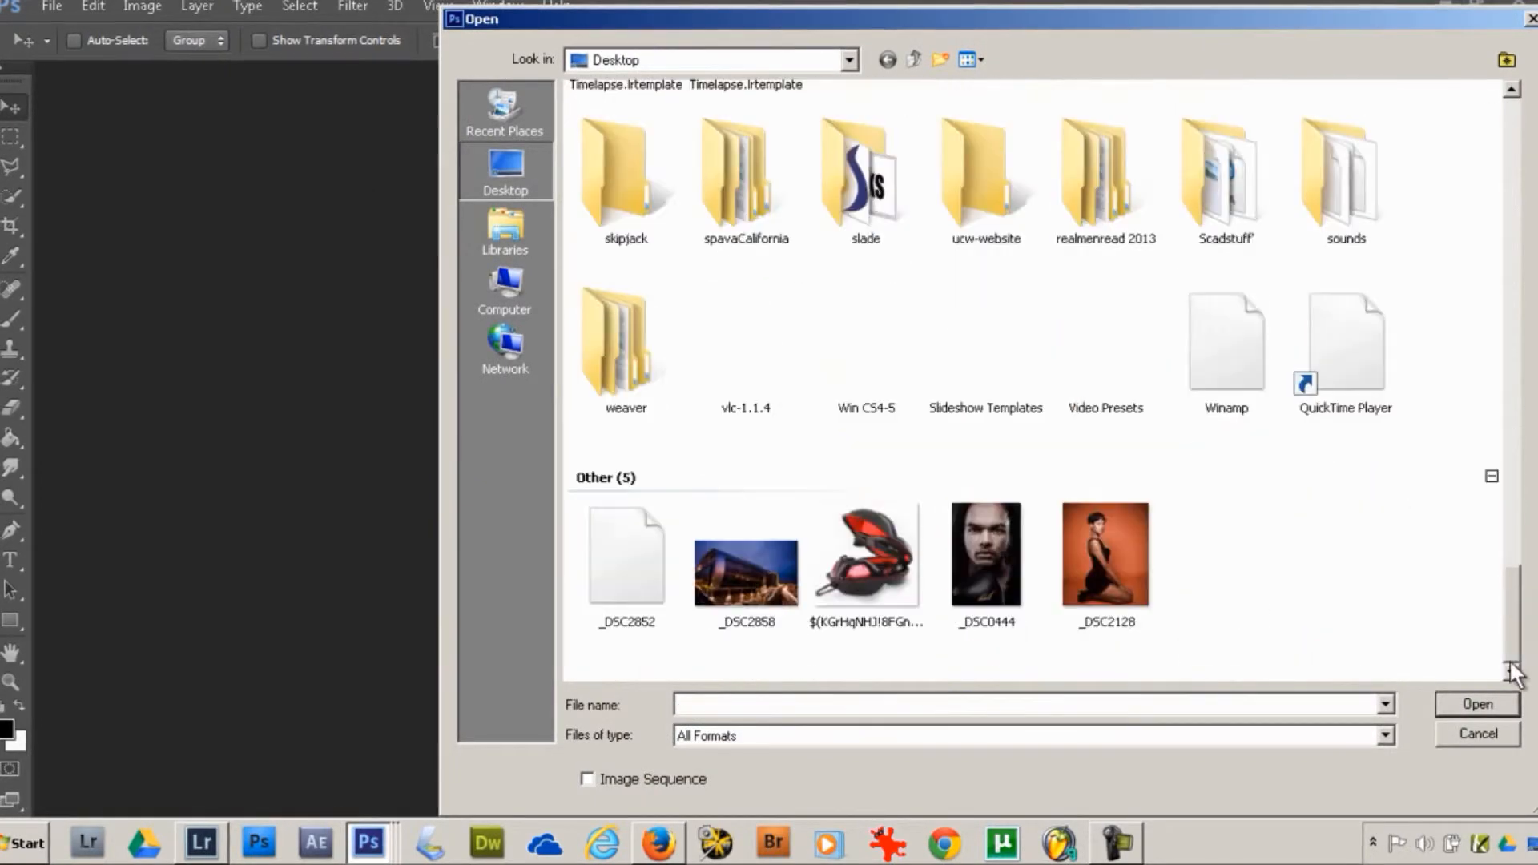
double_click(646, 572)
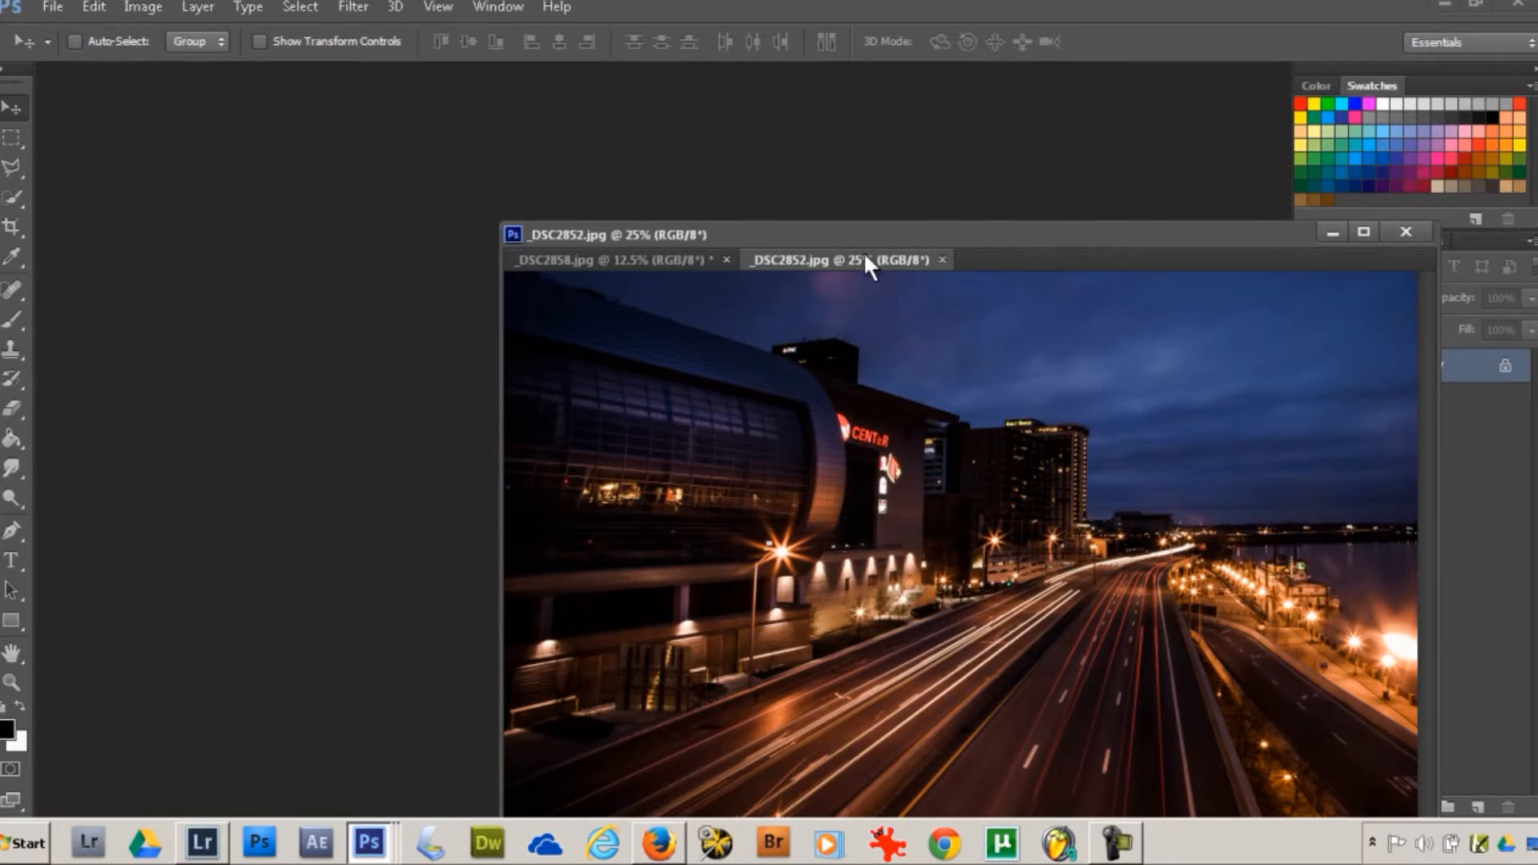
left_click_drag(866, 256, 192, 141)
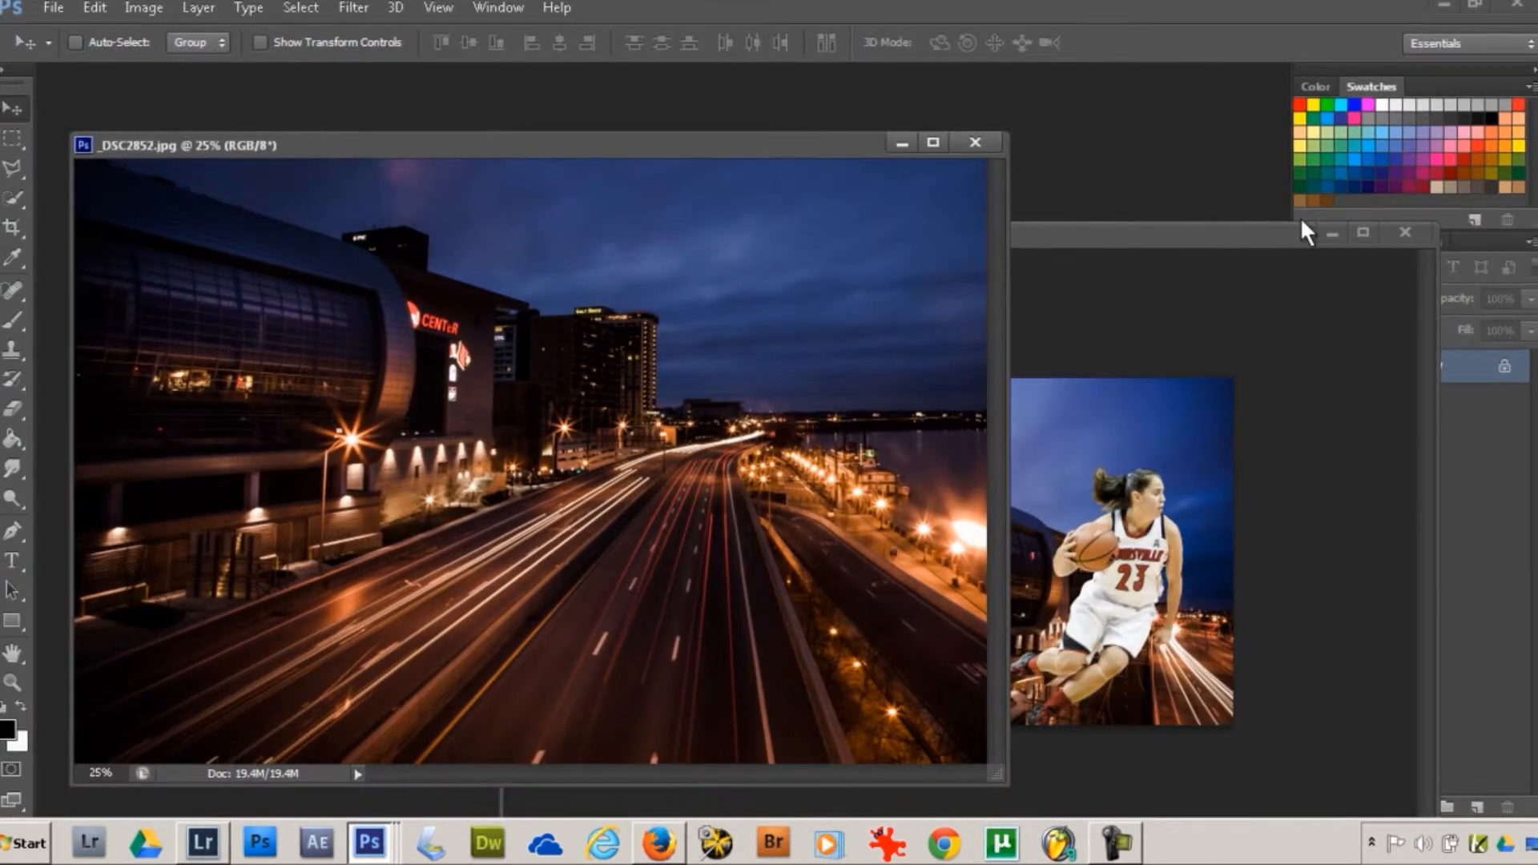
left_click(1330, 231)
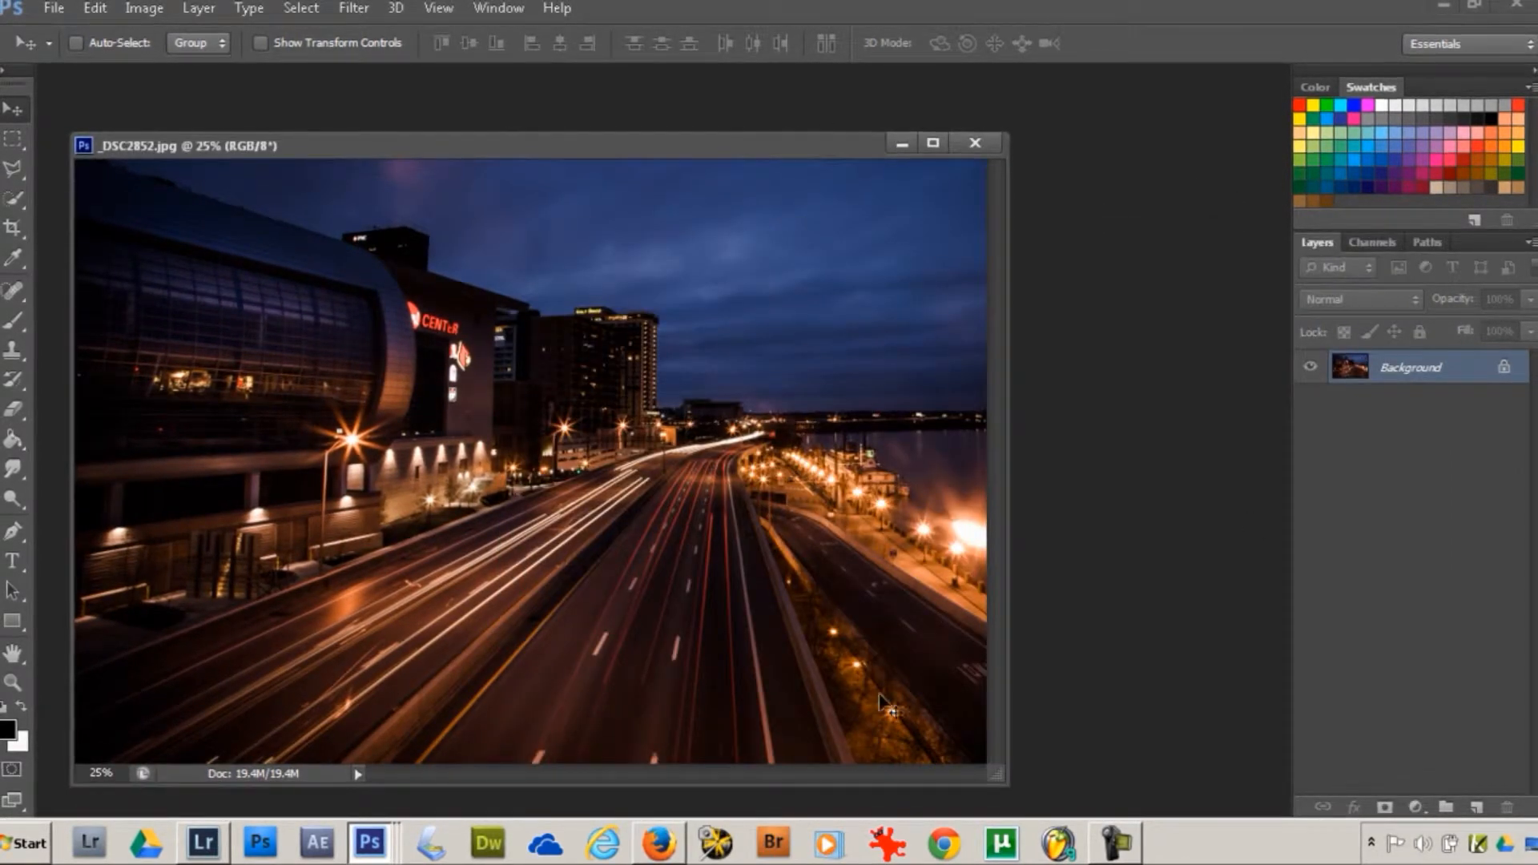
- Copy the linked player layers from the player document onto the _DSC2852 highway photo and reposition the player over the road
mouse_move(369, 841)
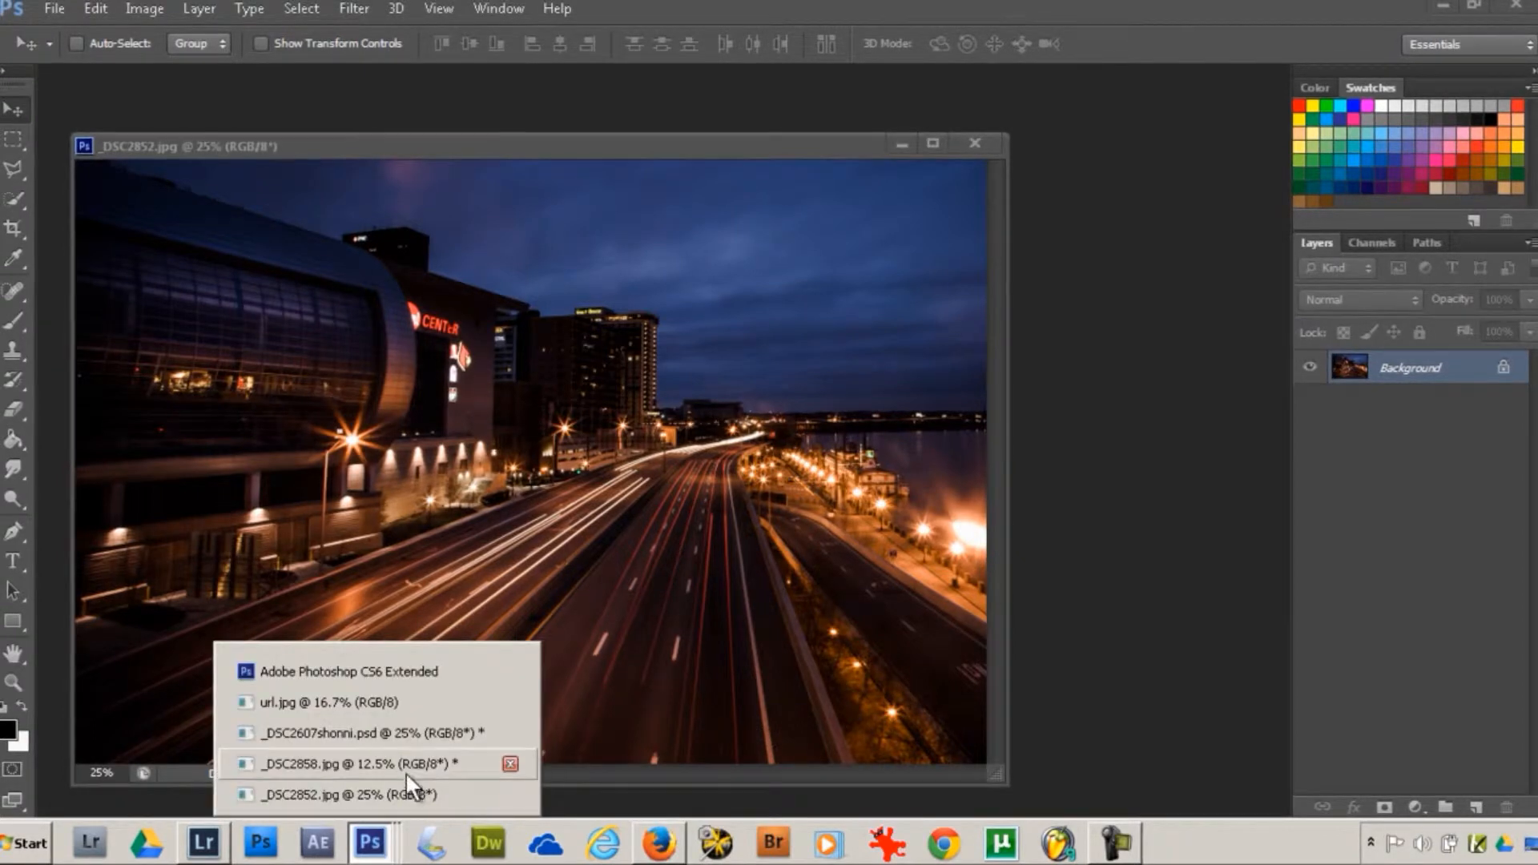
left_click(407, 728)
left_click_drag(556, 195, 1457, 728)
left_click_drag(1346, 403, 705, 497)
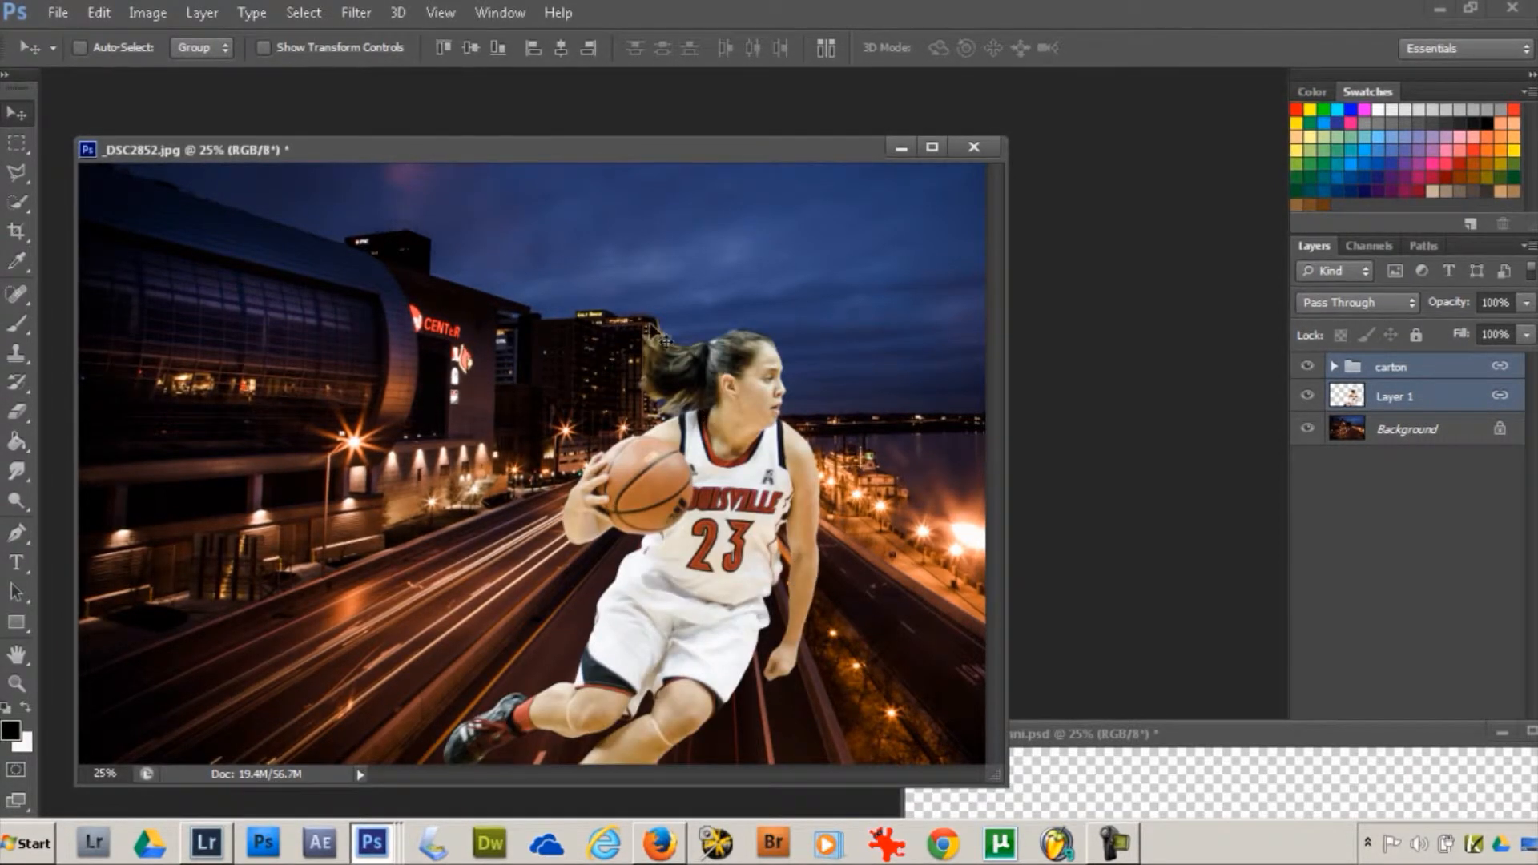
left_click_drag(746, 397, 418, 334)
left_click_drag(485, 377, 653, 360)
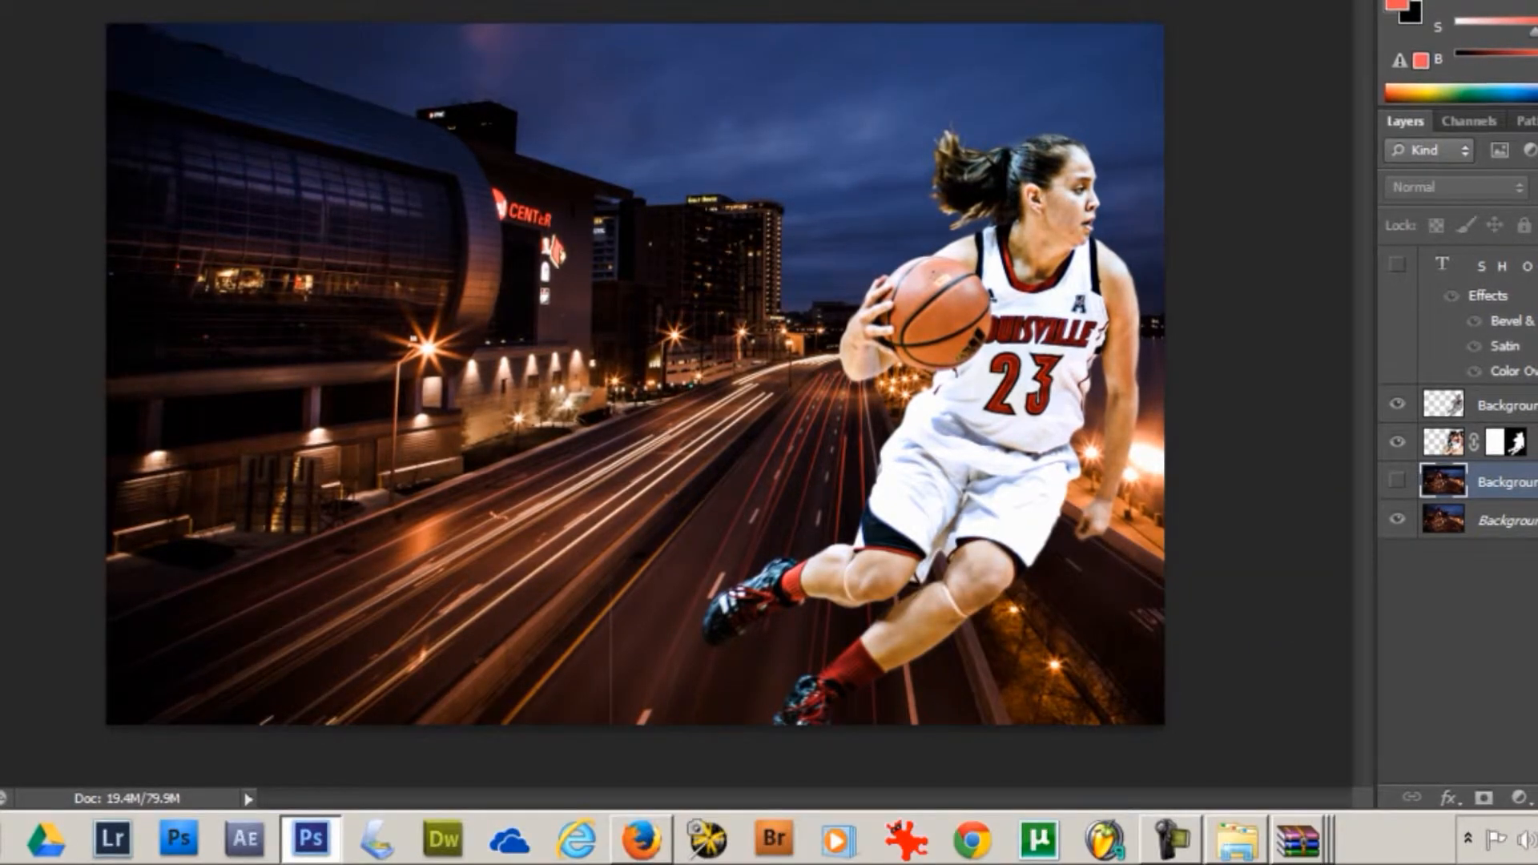
- Show the background copy layer and the title text layer, with a rectangular selection around the darkened strip above the skyline
left_click(1397, 481)
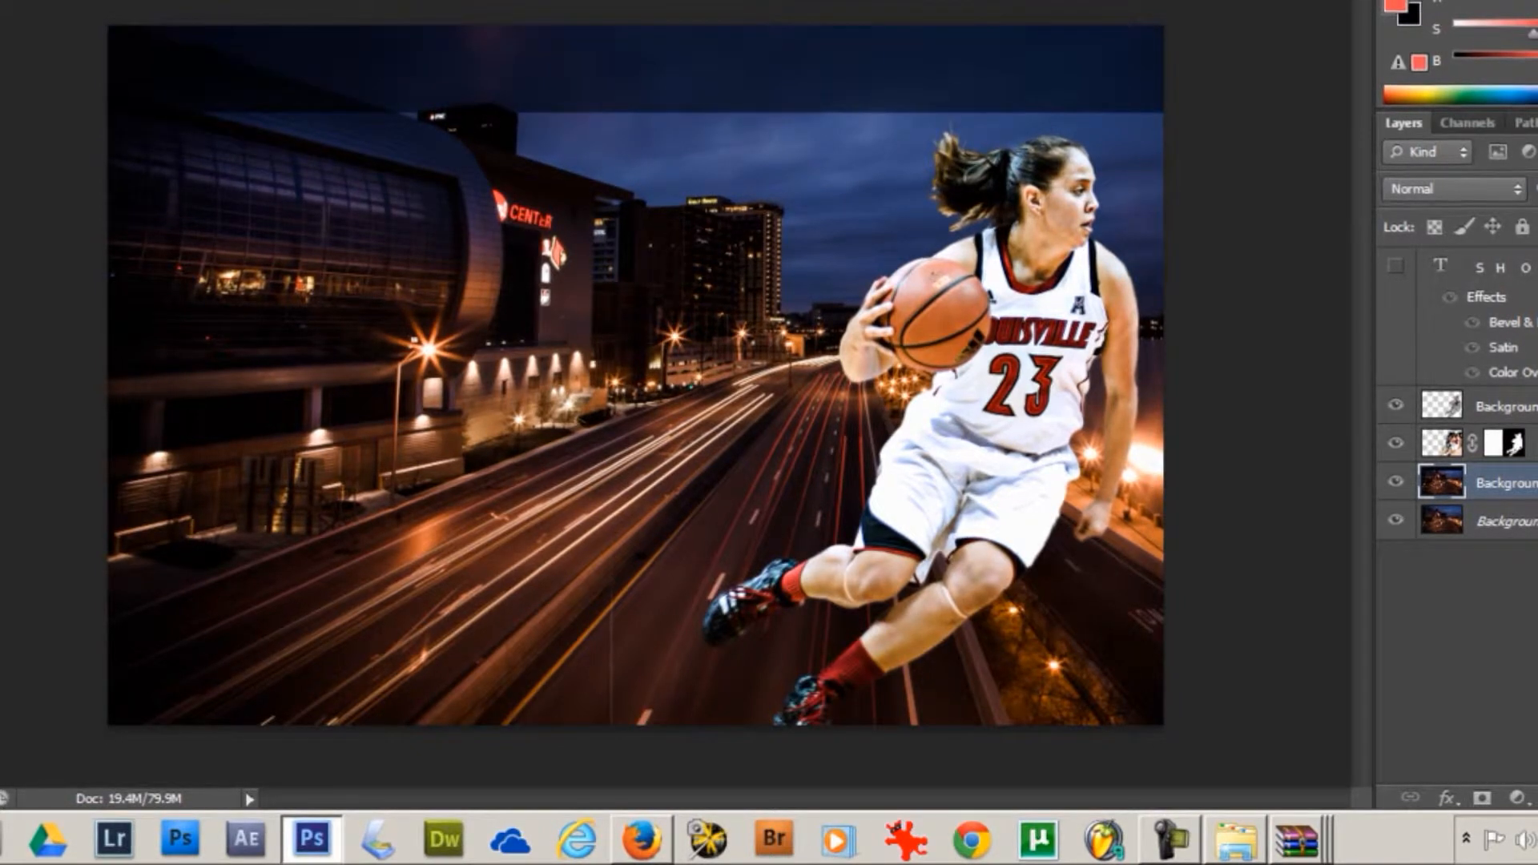
left_click_drag(109, 27, 1330, 112)
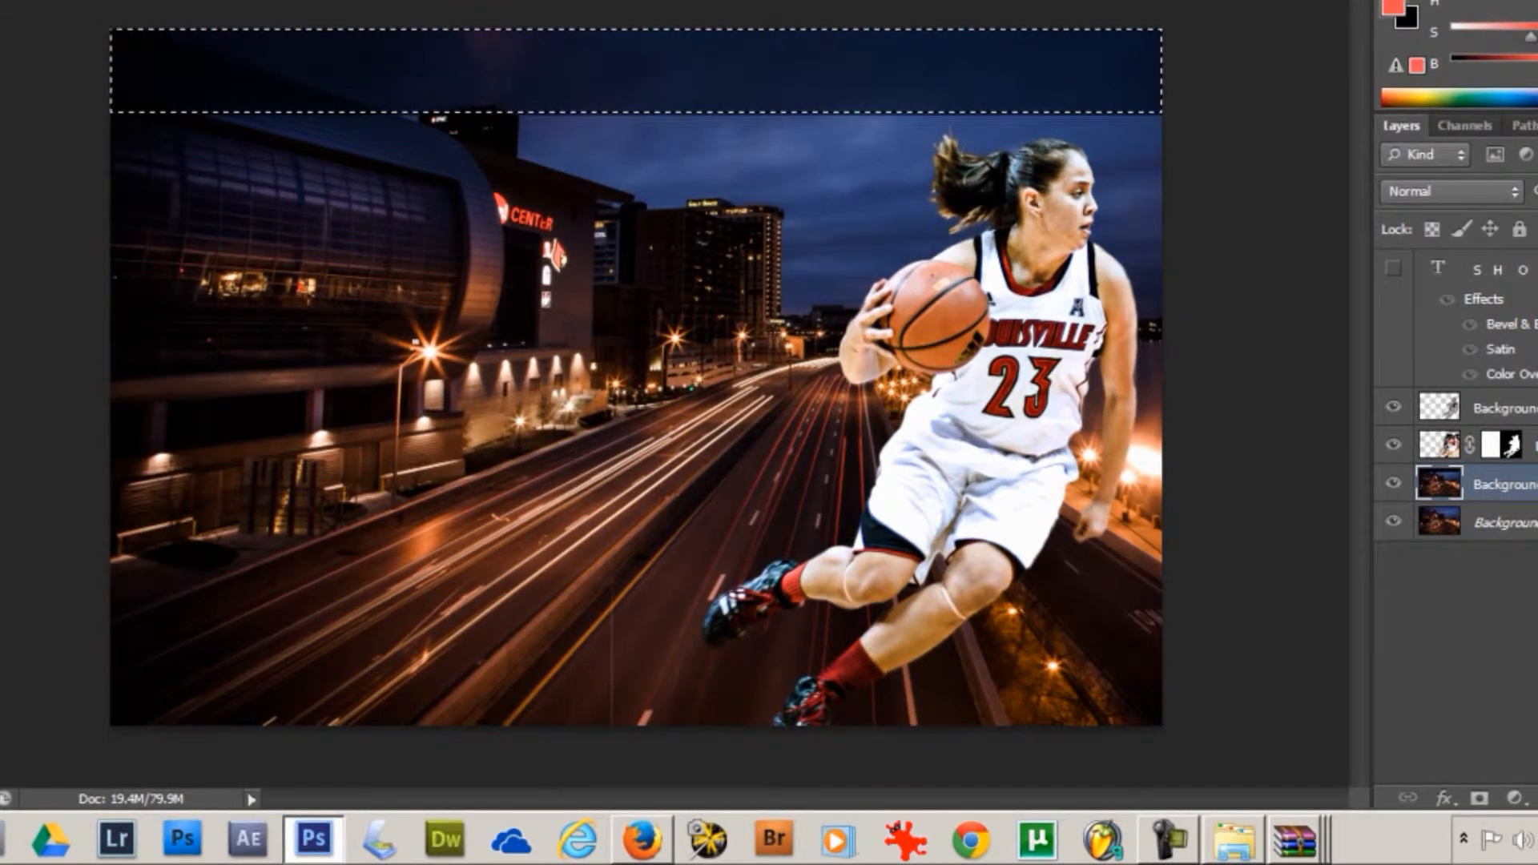
left_click(1394, 268)
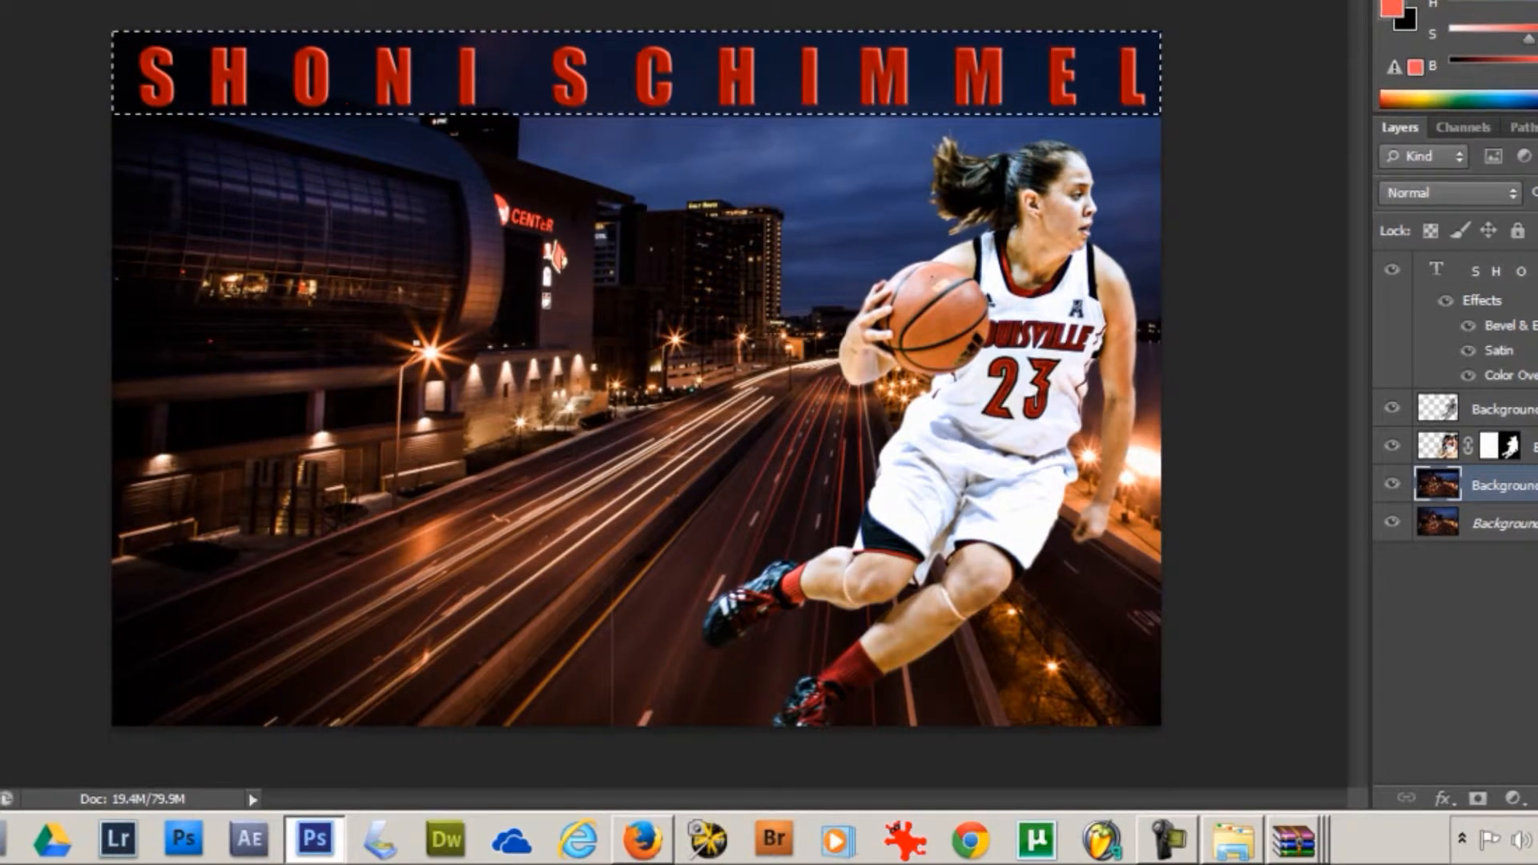
- Try retyping the player's name in the title text with a space between the letters
double_click(1500, 271)
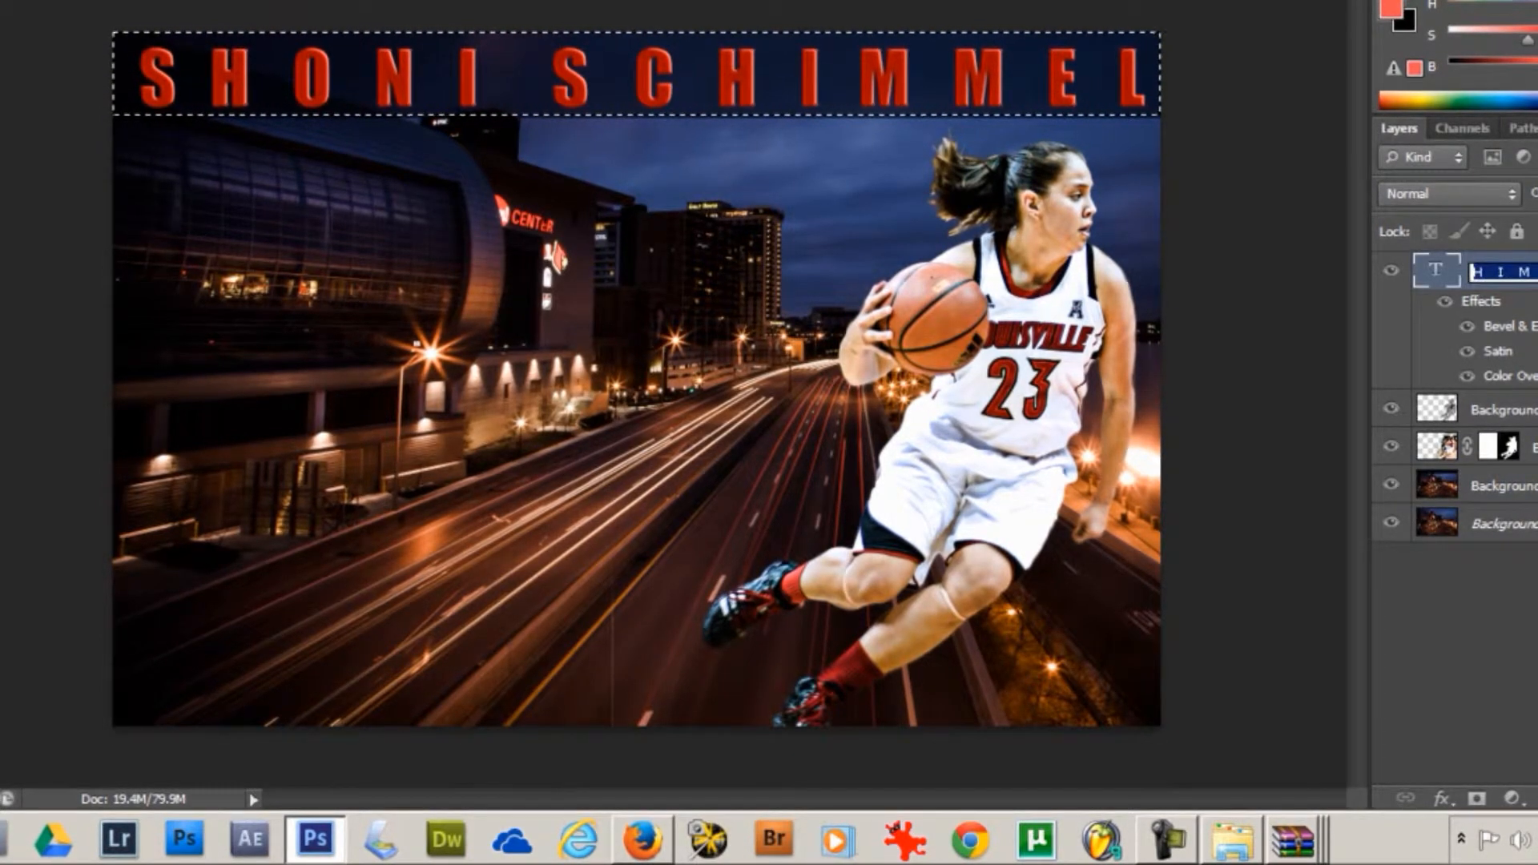
key("Return")
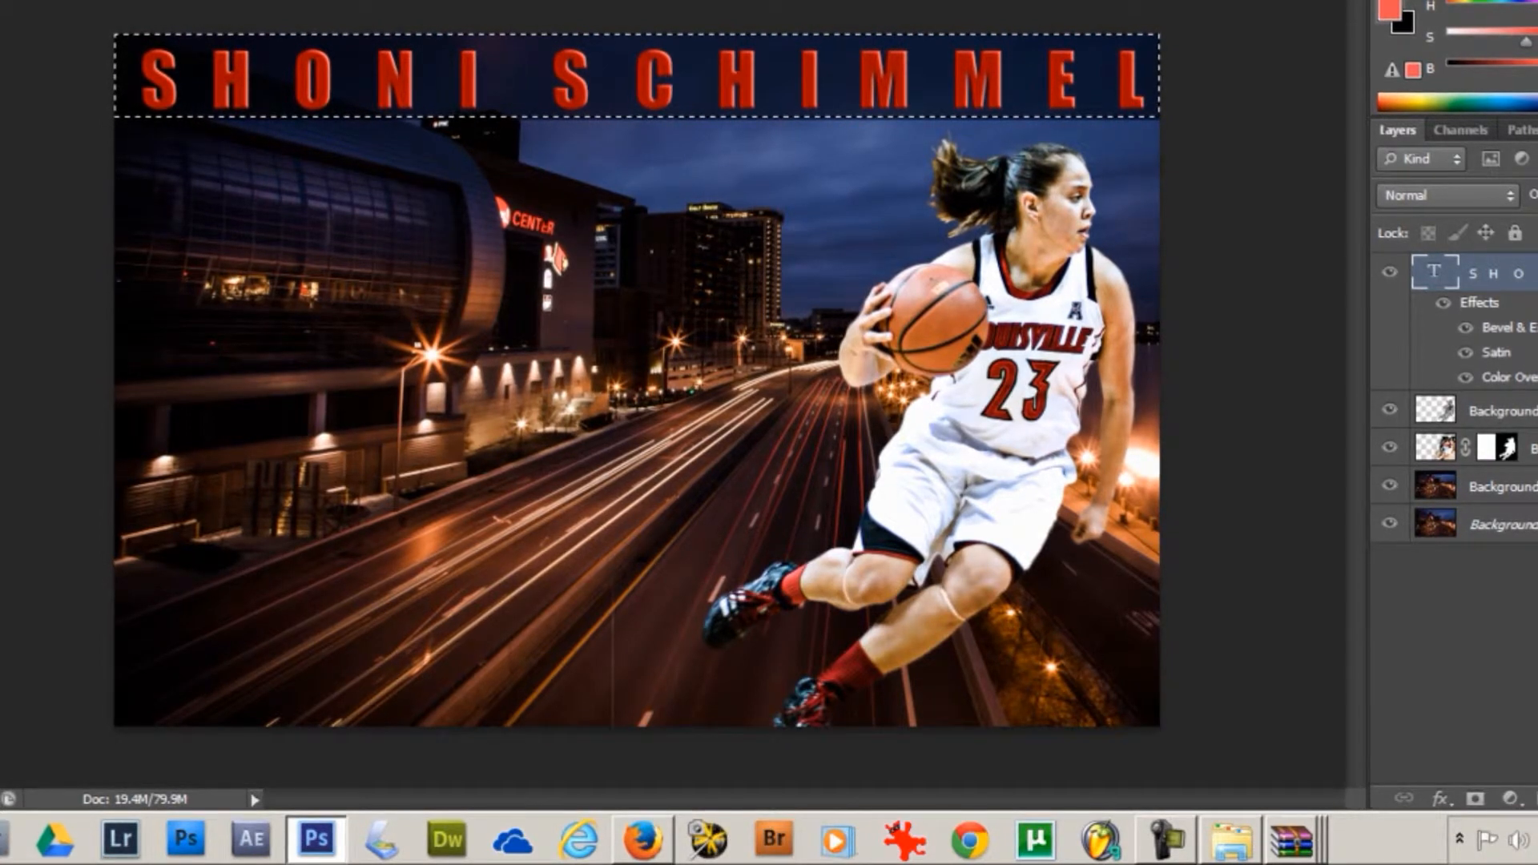
key("t")
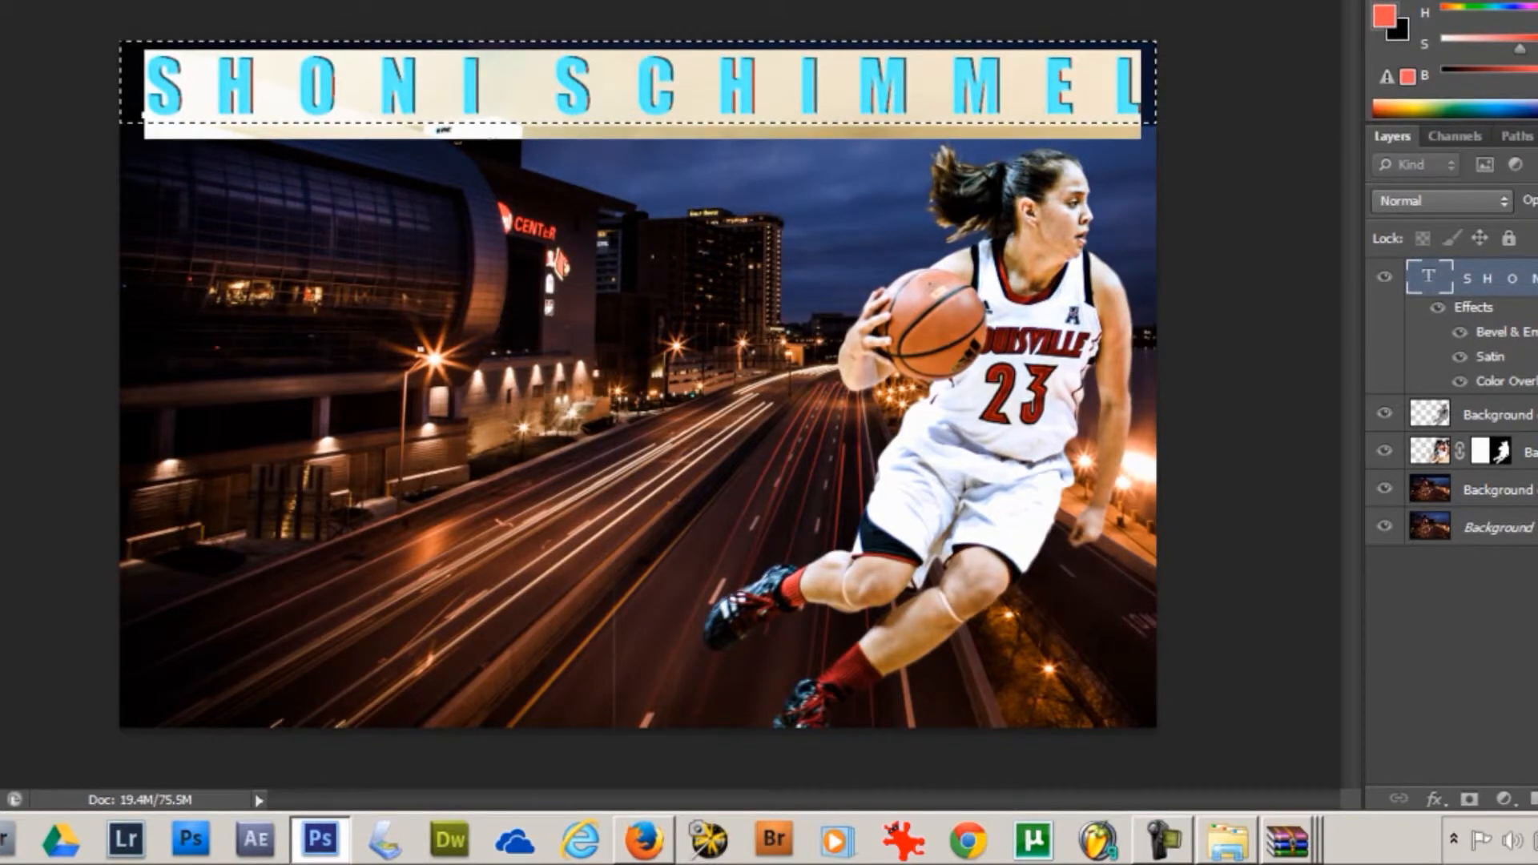
type("S")
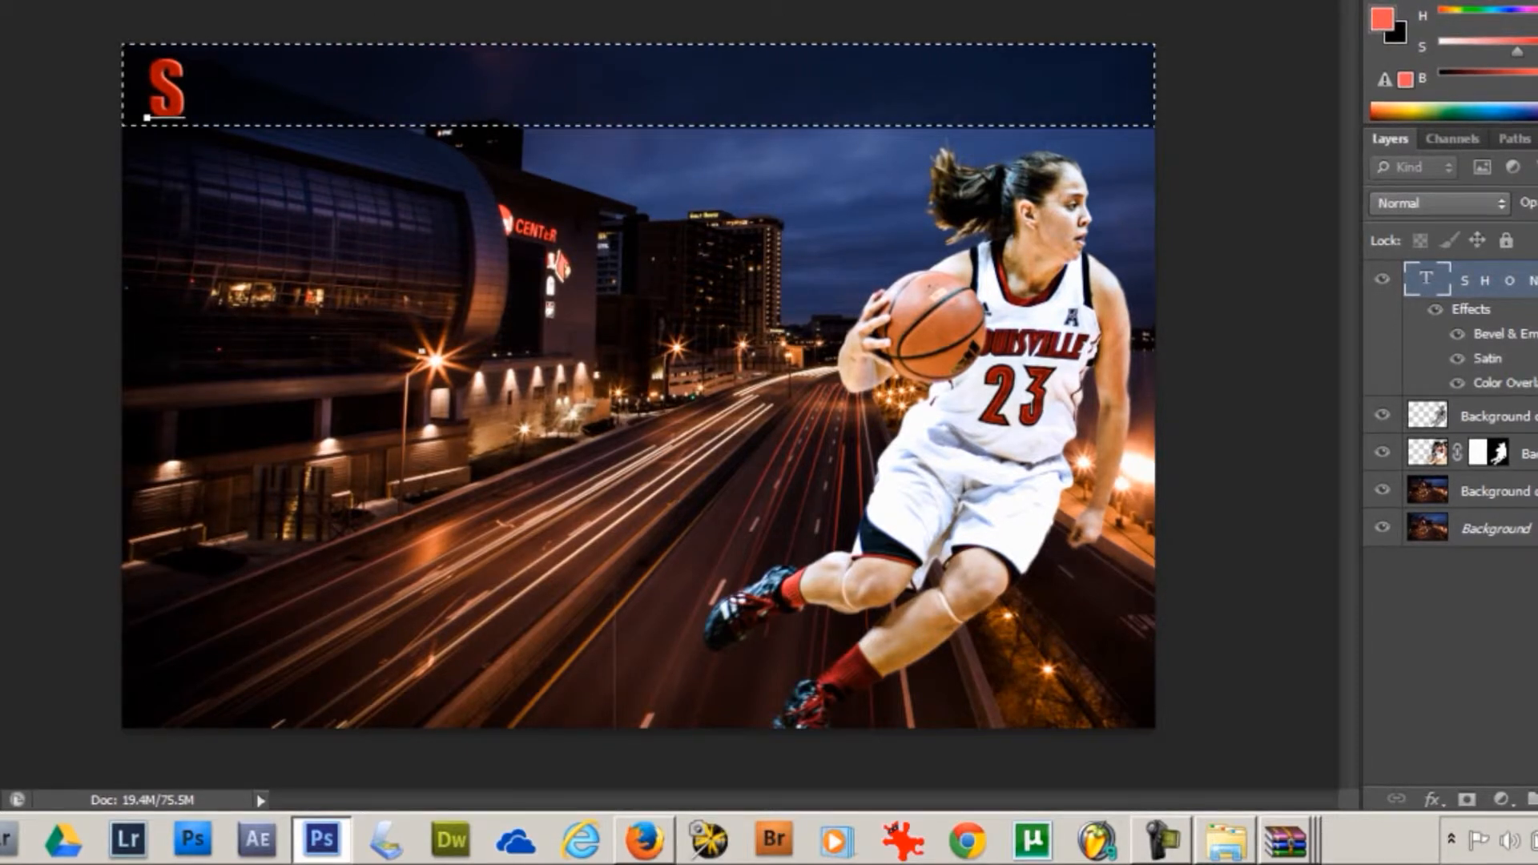
type("H O")
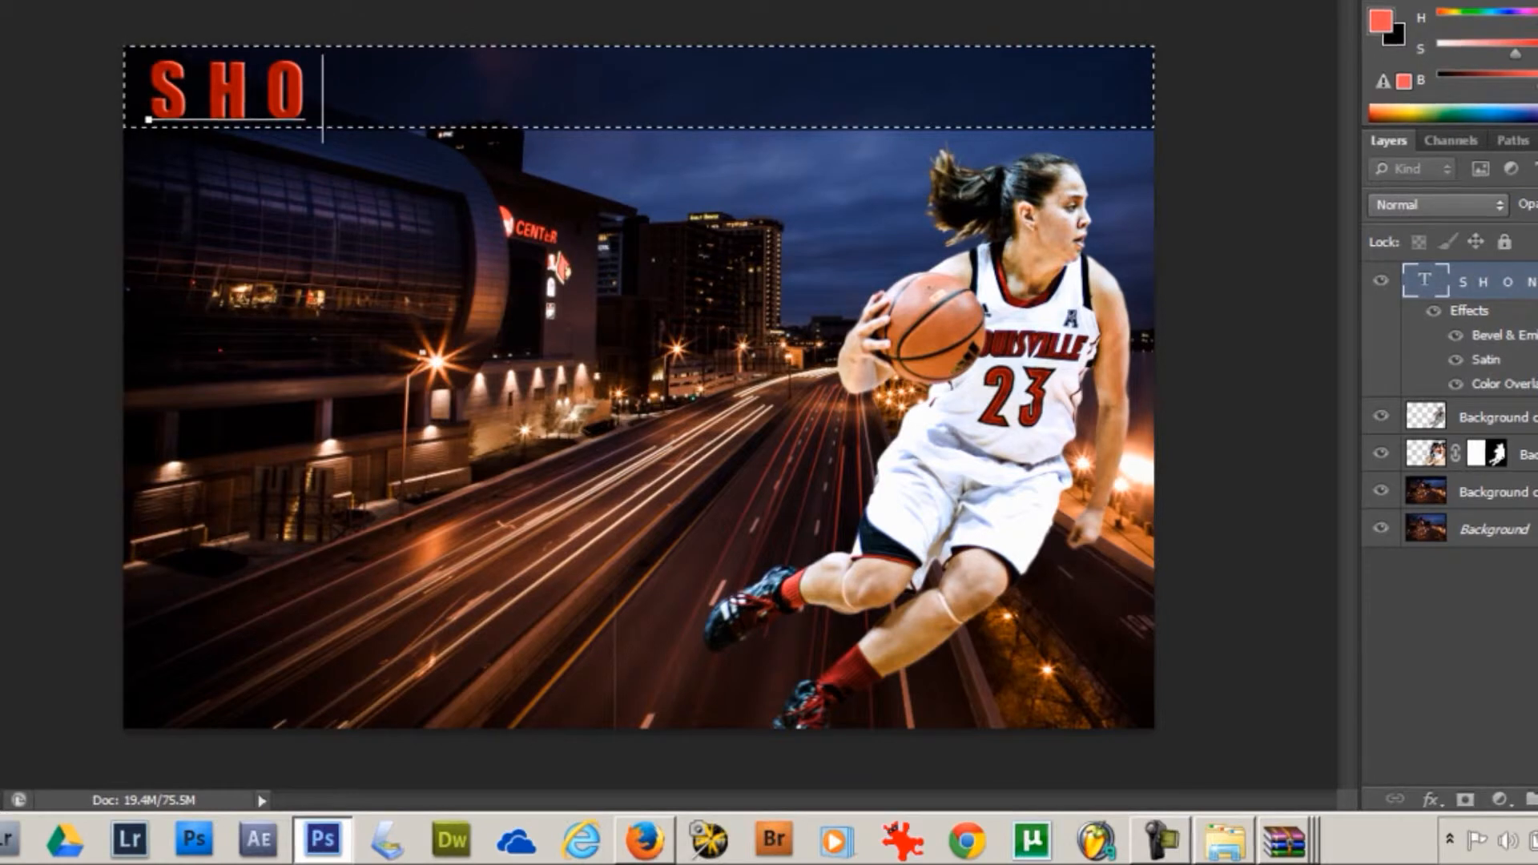
type(" N I")
key("alt+e")
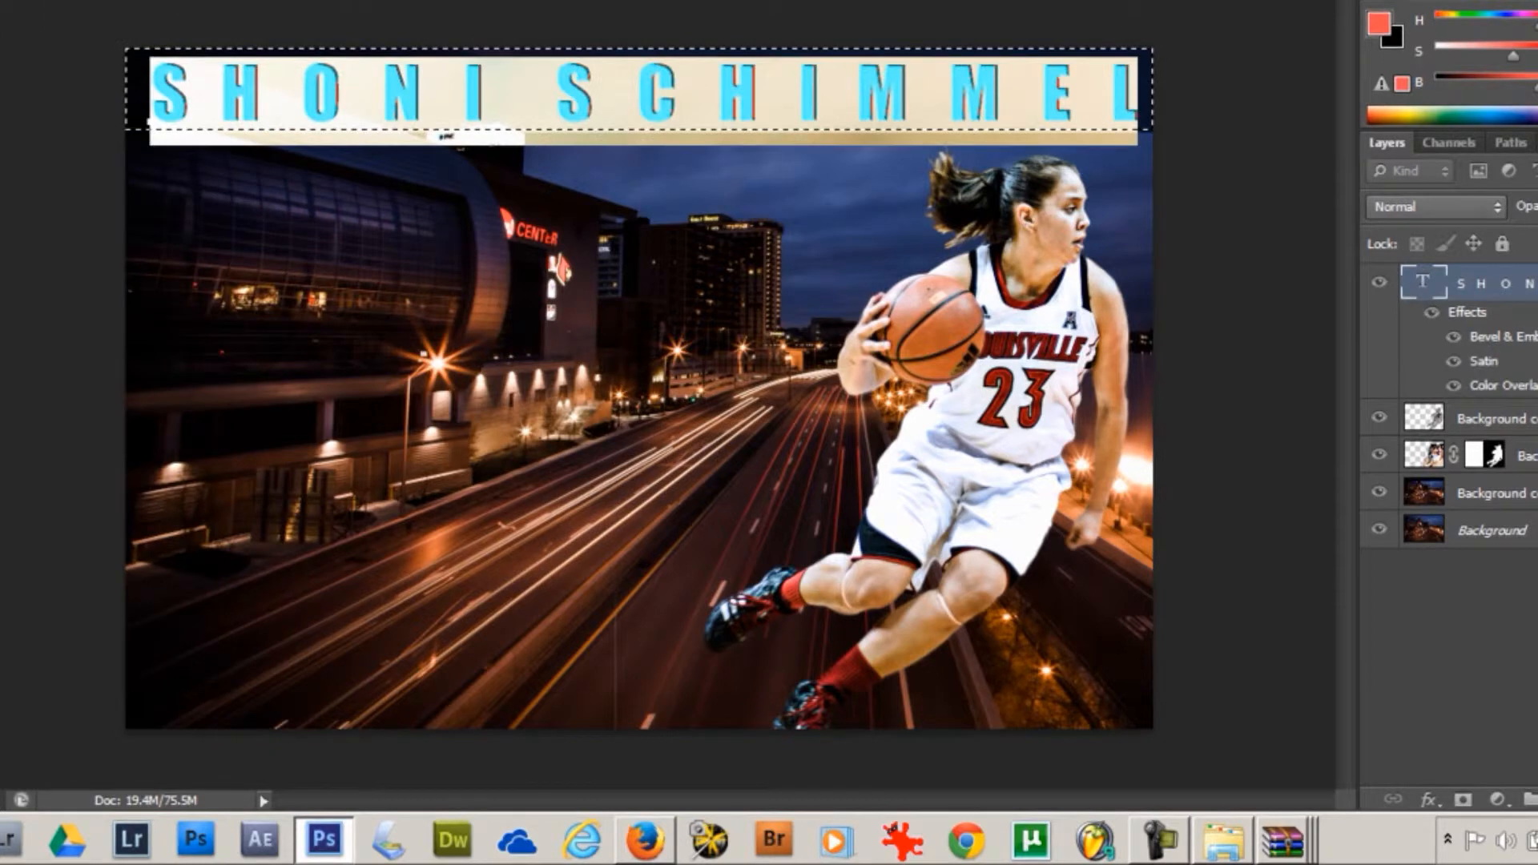
key("alt+e")
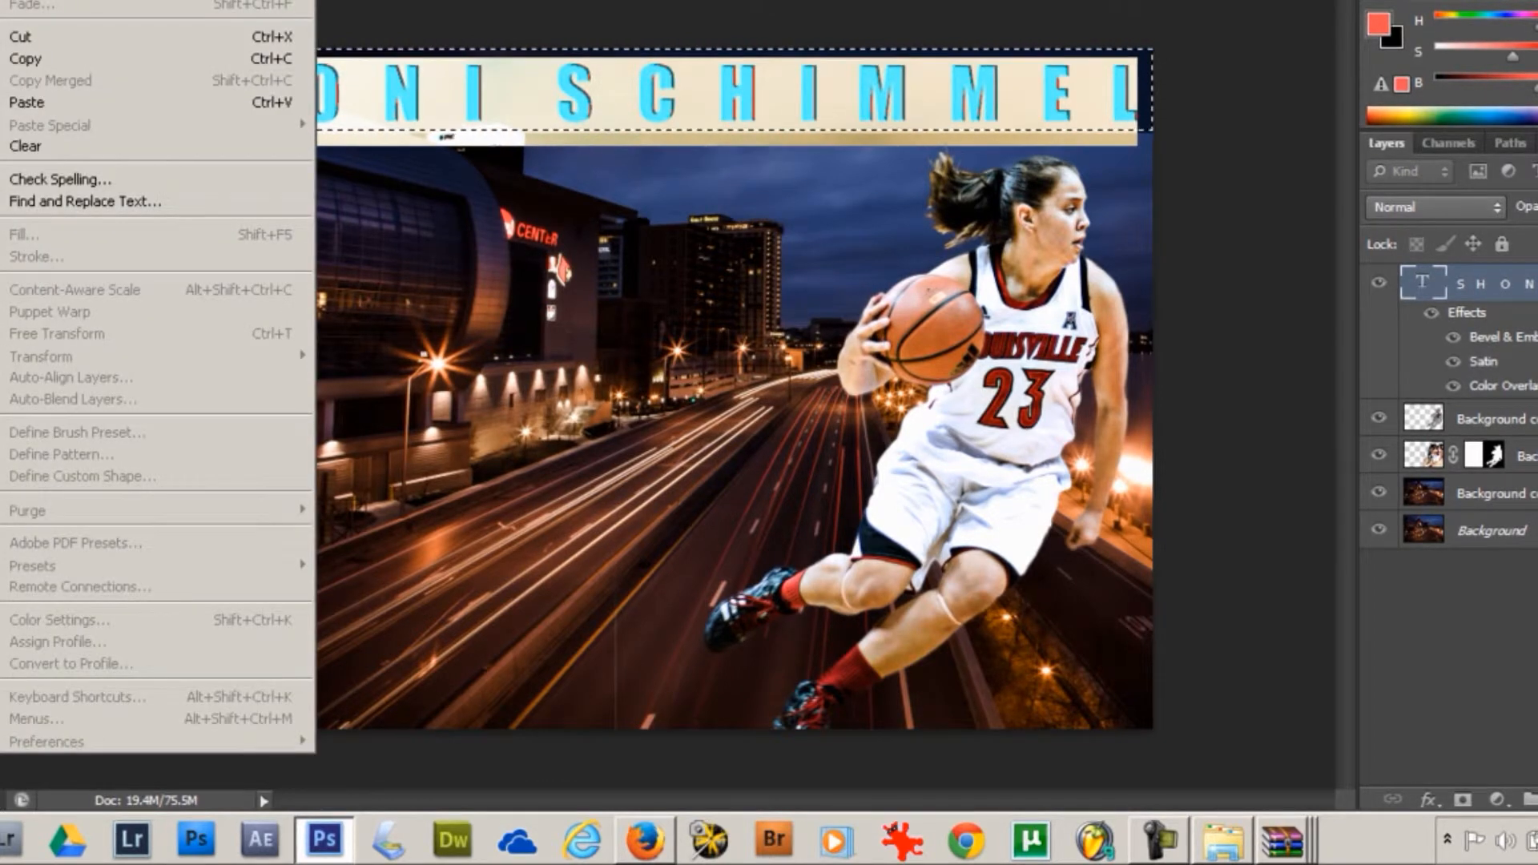
key("ctrl+Return")
- Clear the strip selection and add a new empty layer directly beneath the masked player layer
key("ctrl+d")
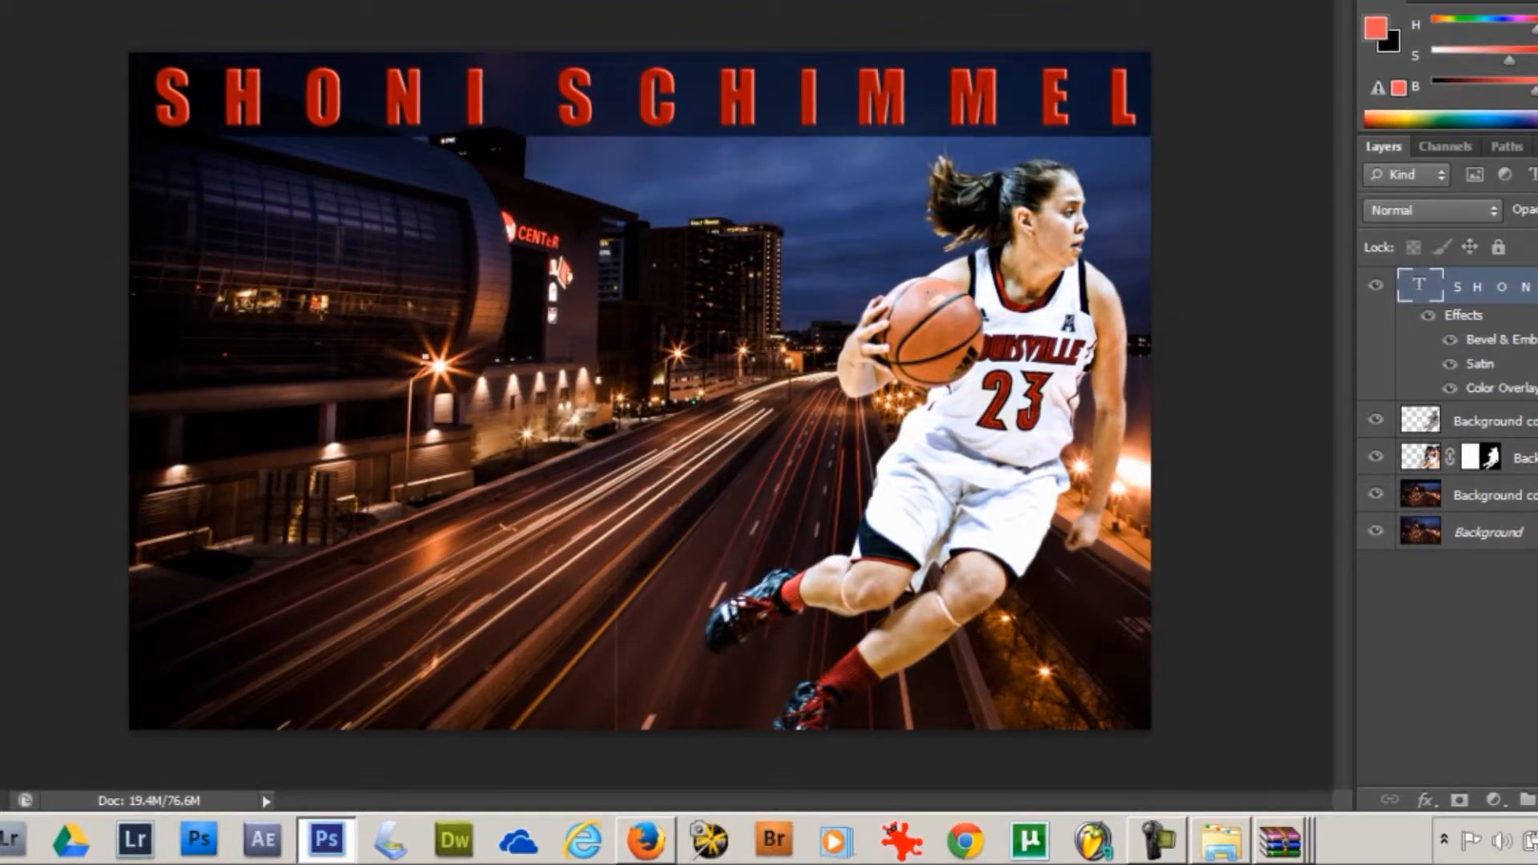
key("ctrl+shift+alt+n")
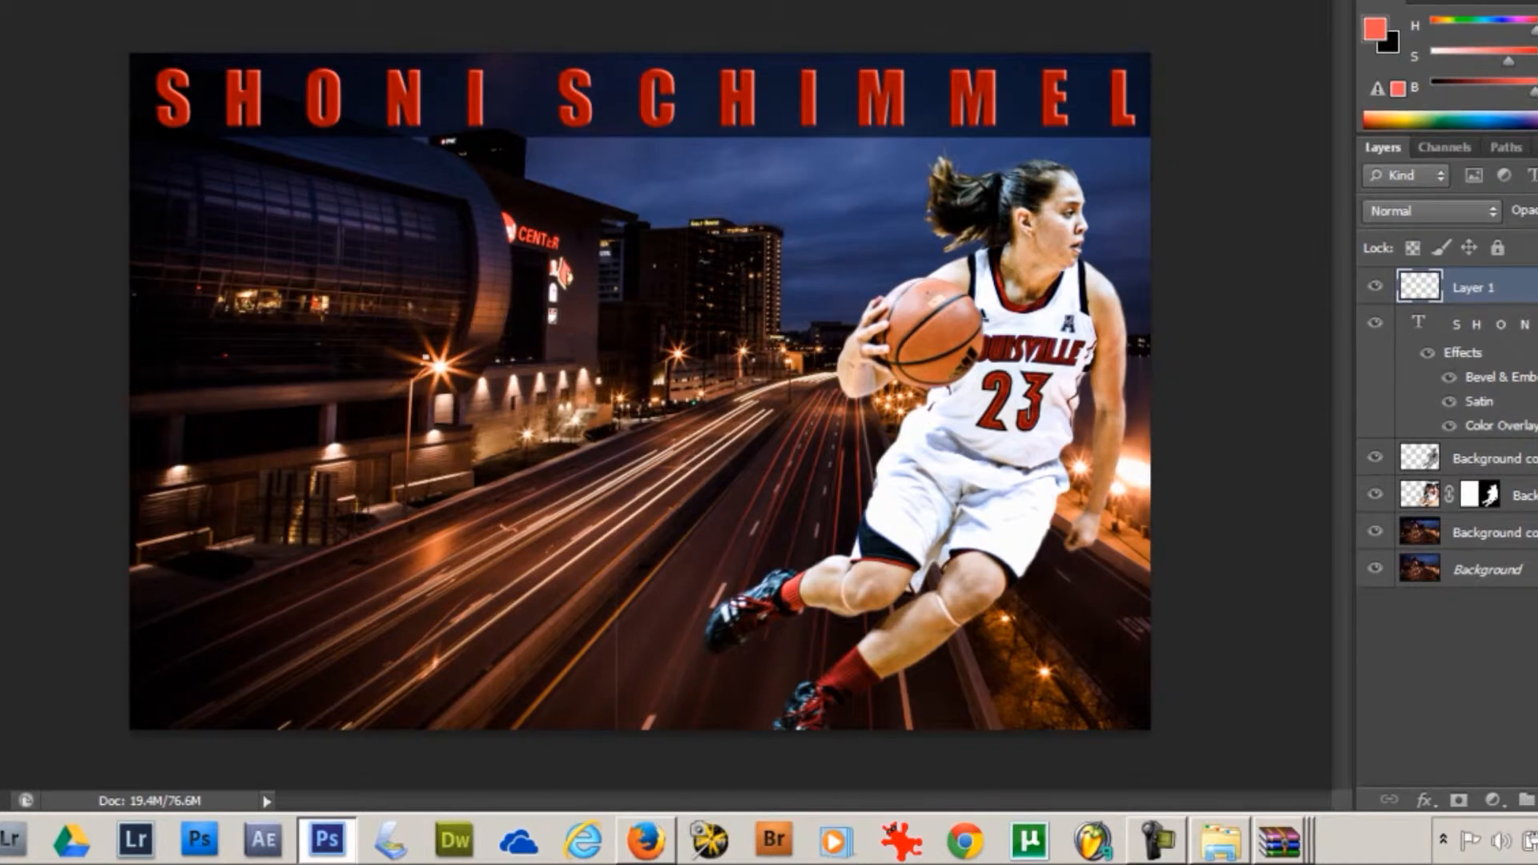
left_click_drag(1514, 286, 1514, 513)
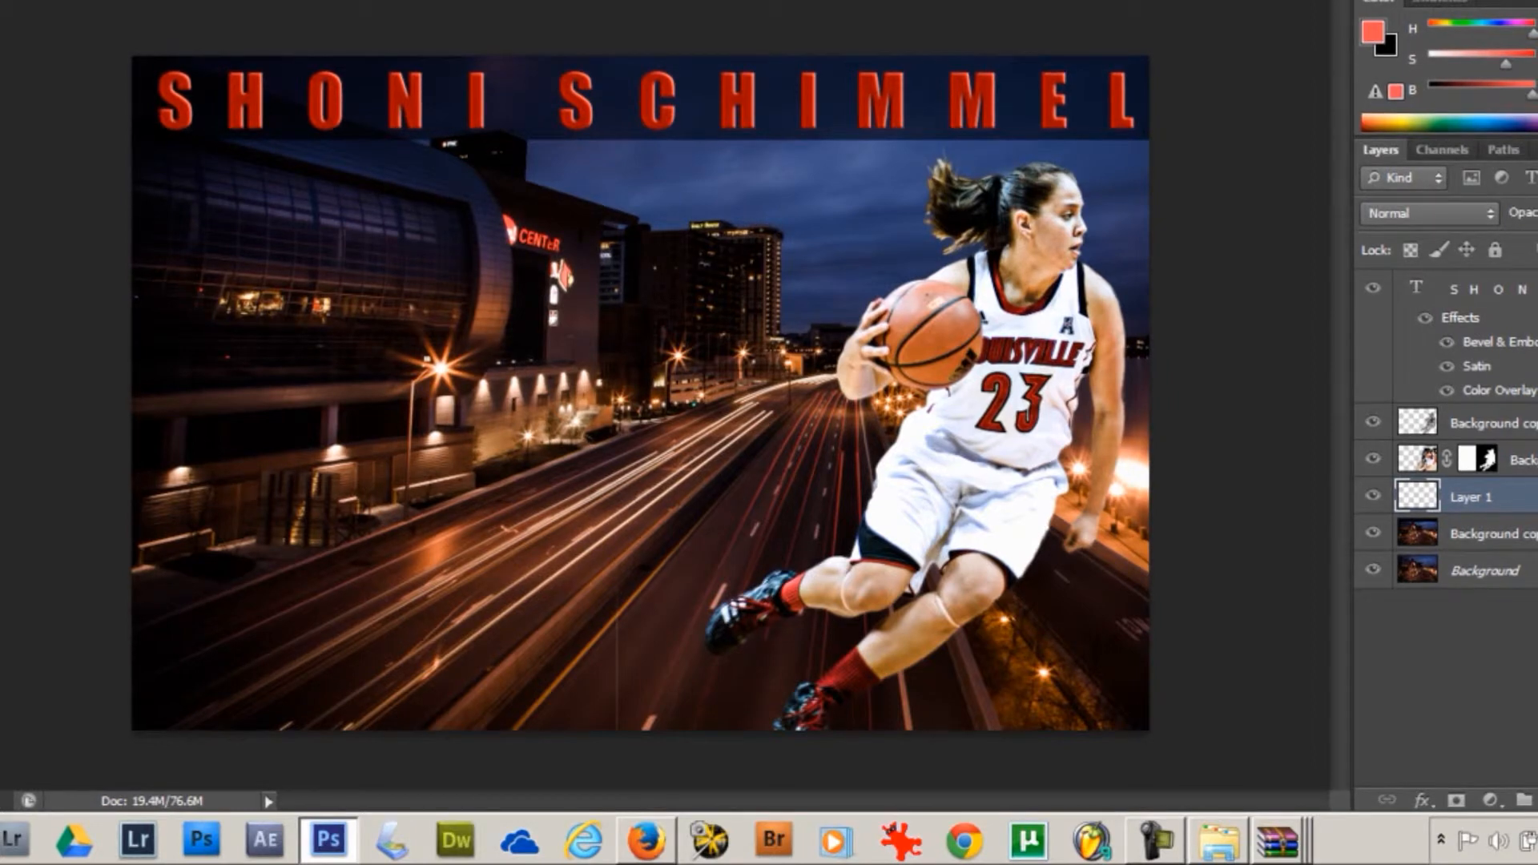
- Stamp a large light-red abstract brush shape behind the player on Layer 1 and shift it slightly left
left_click(2, 2)
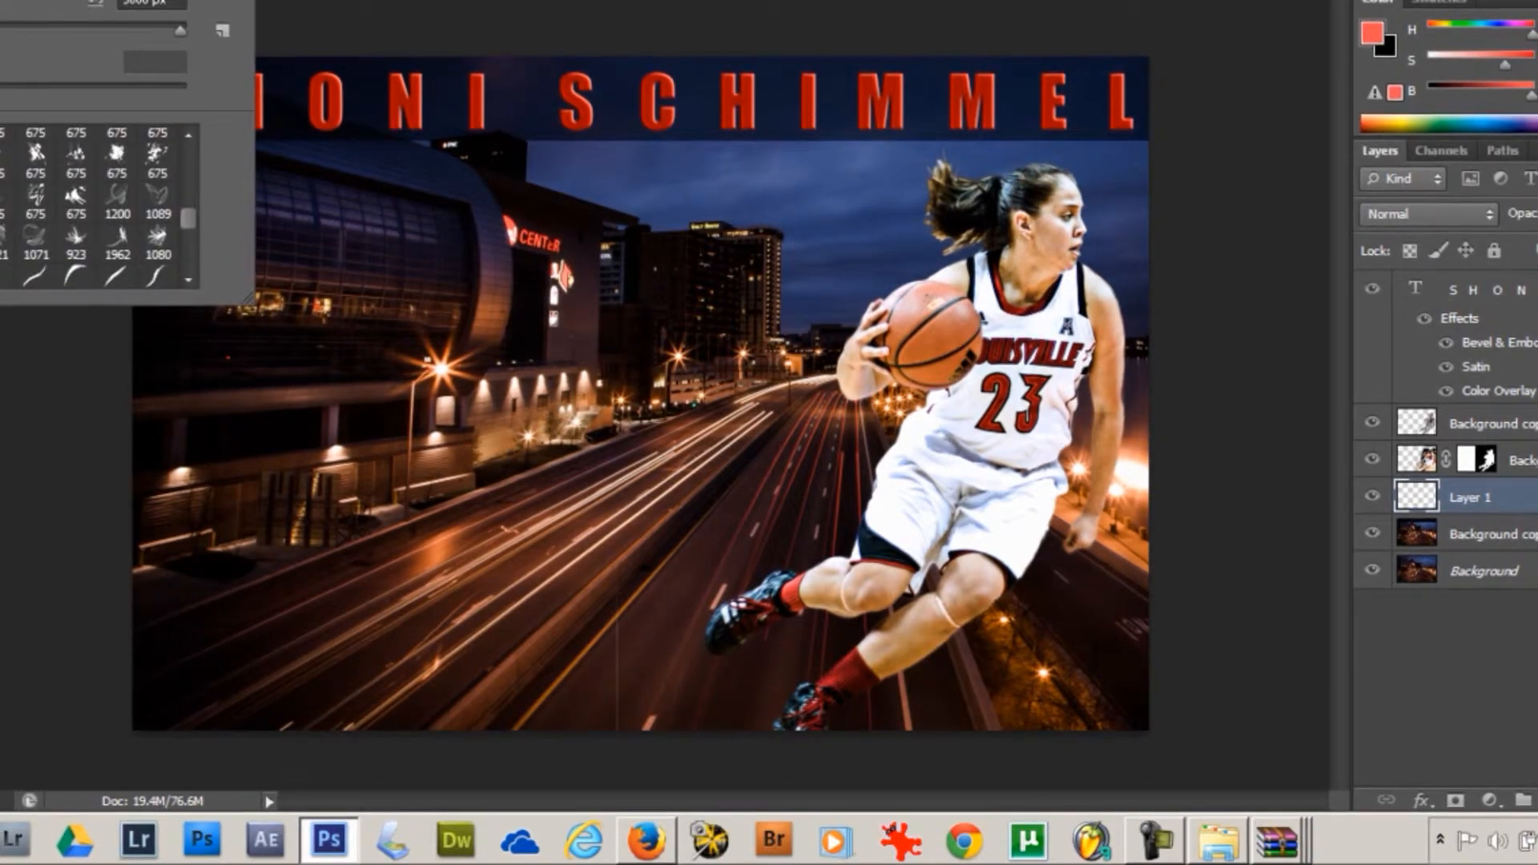
key("Escape")
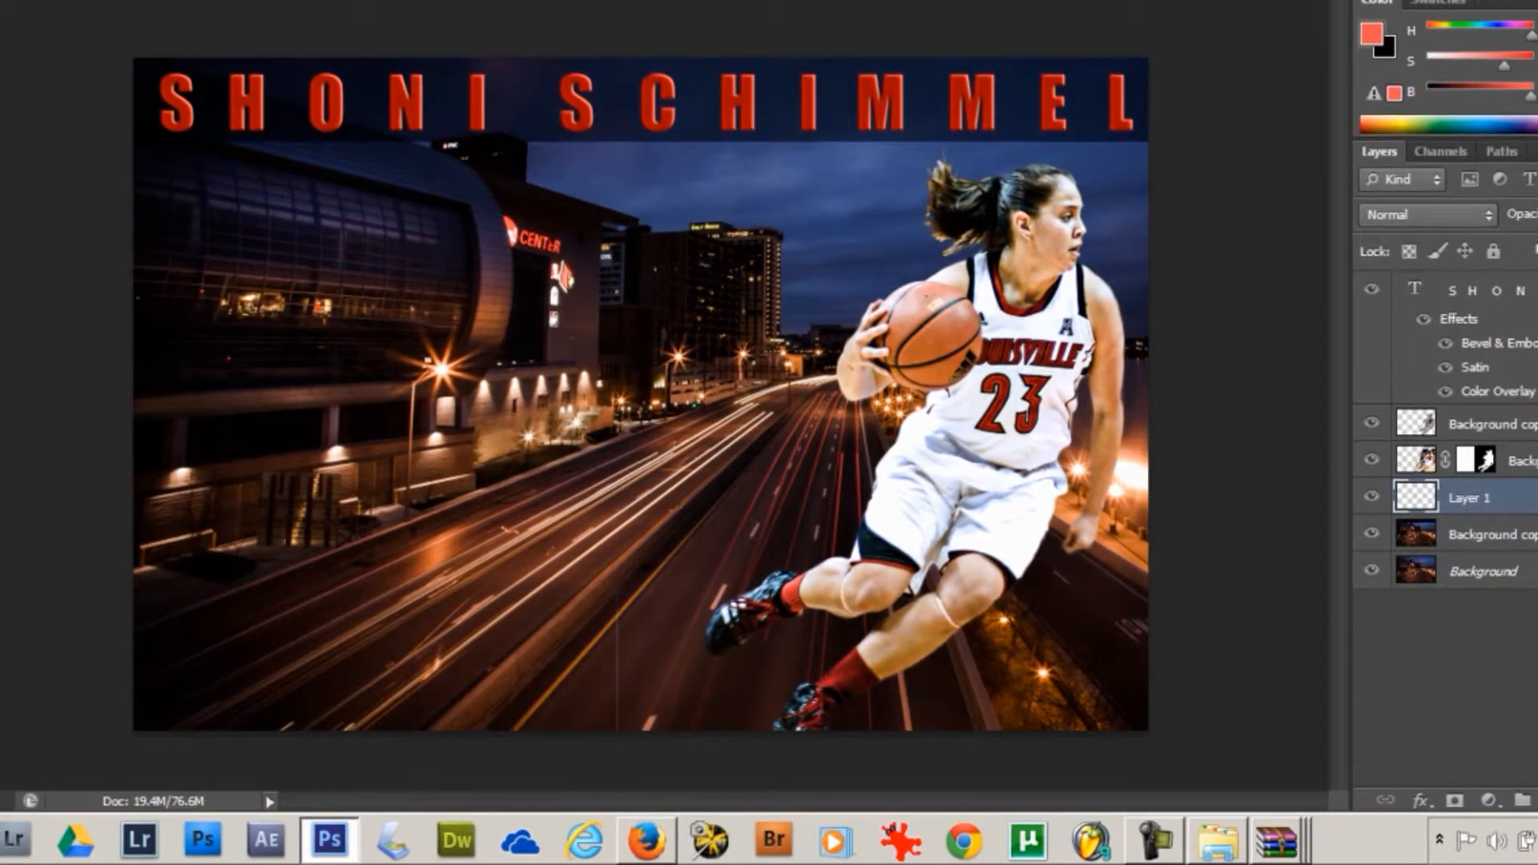
left_click(934, 397)
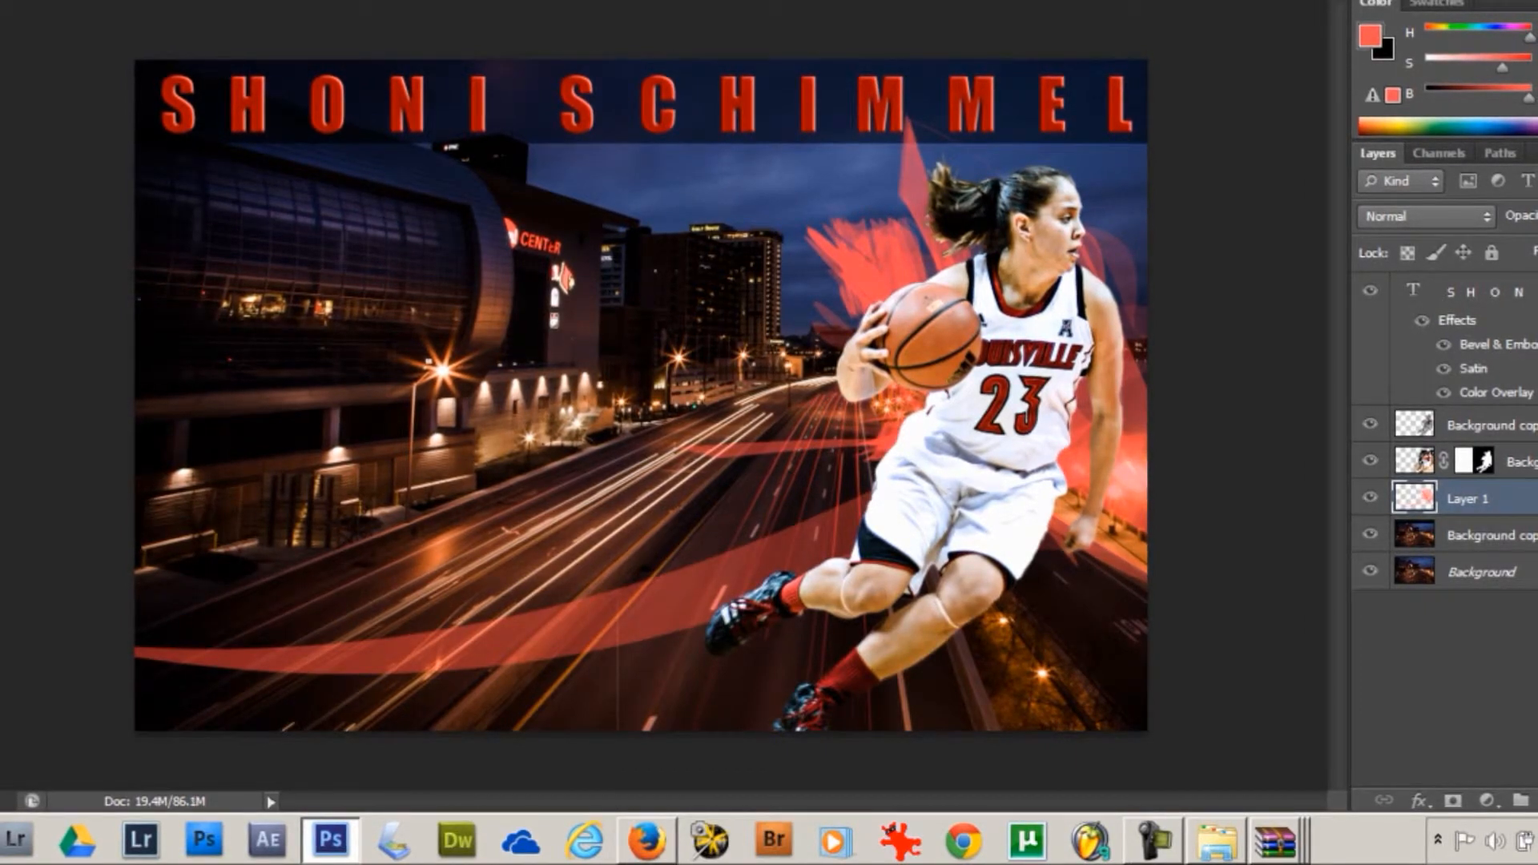
mouse_move(881, 239)
left_mouse_down()
mouse_move(858, 258)
mouse_move(854, 246)
left_mouse_up()
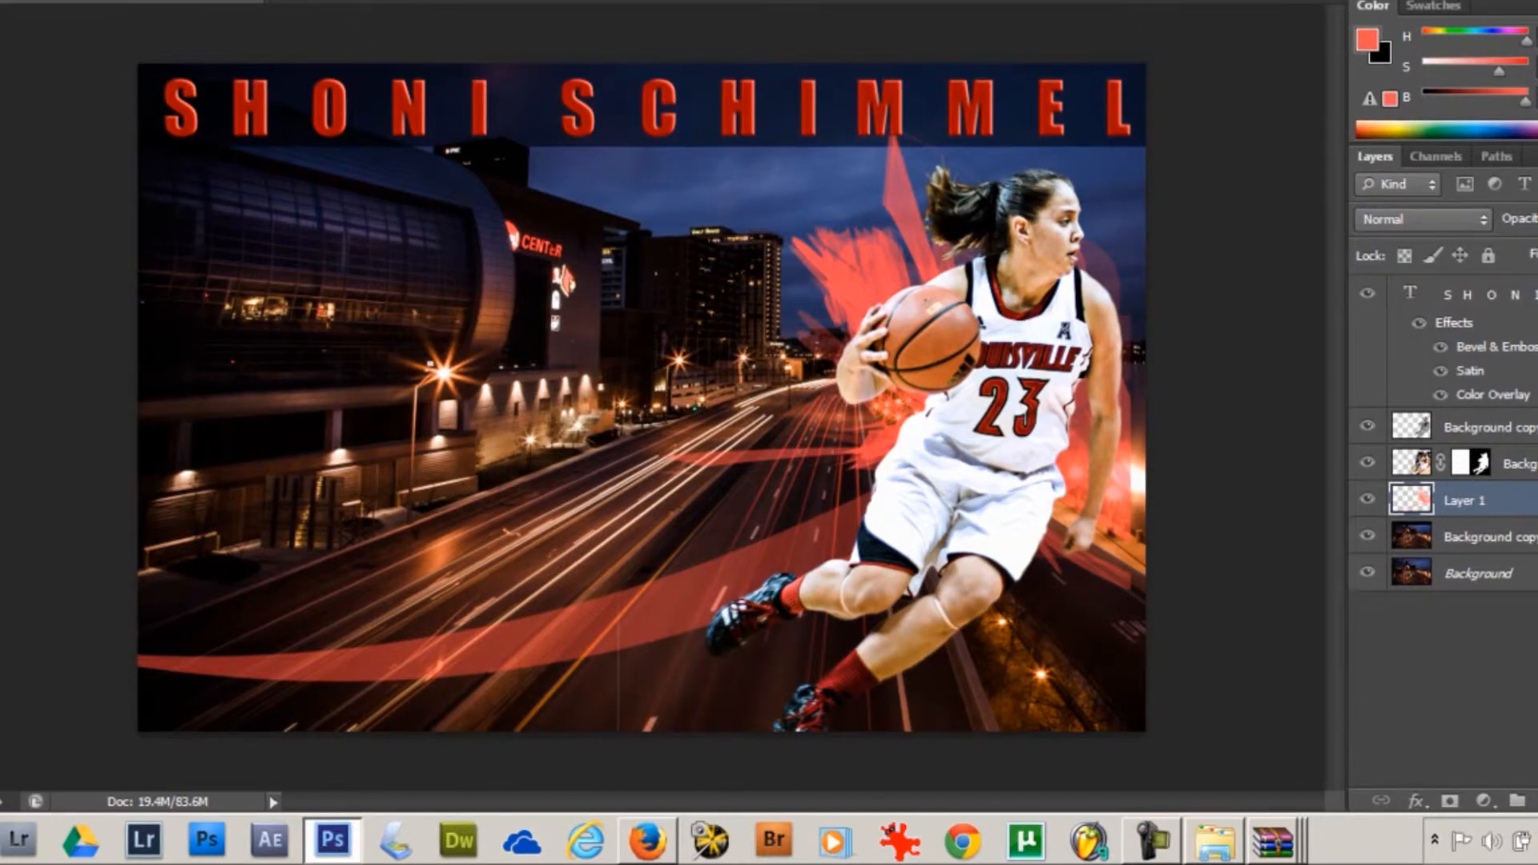
- Undo the shift and the brush stamp on Layer 1
left_click(19, 0)
left_click(56, 0)
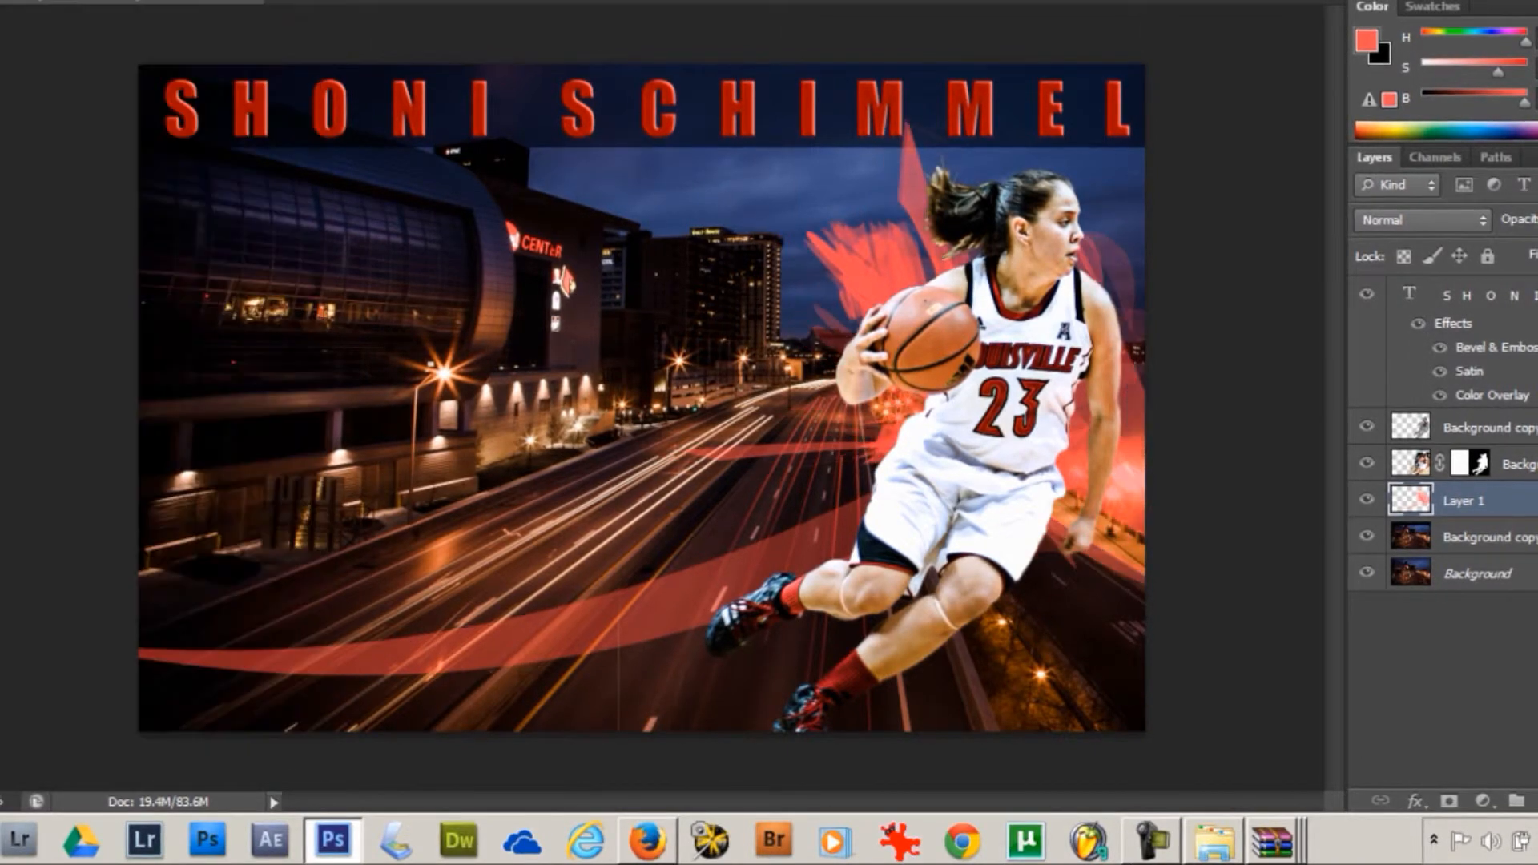
left_click(20, 0)
left_click(56, 0)
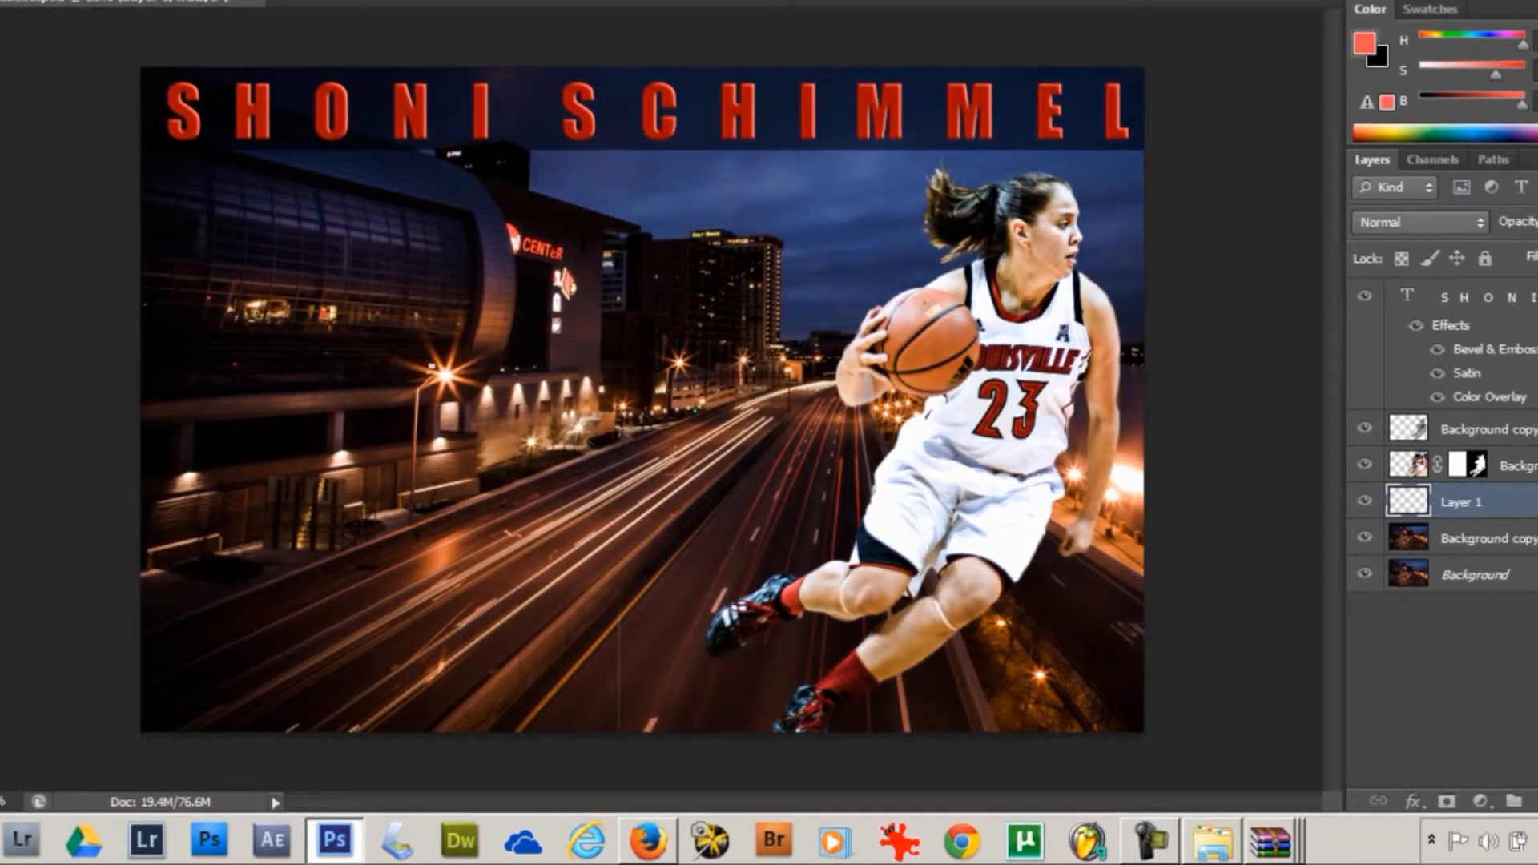
- Stamp a very large light-red paint splatter behind the player on Layer 1, using an enlarged 675 px splatter brush
left_click(0, 0)
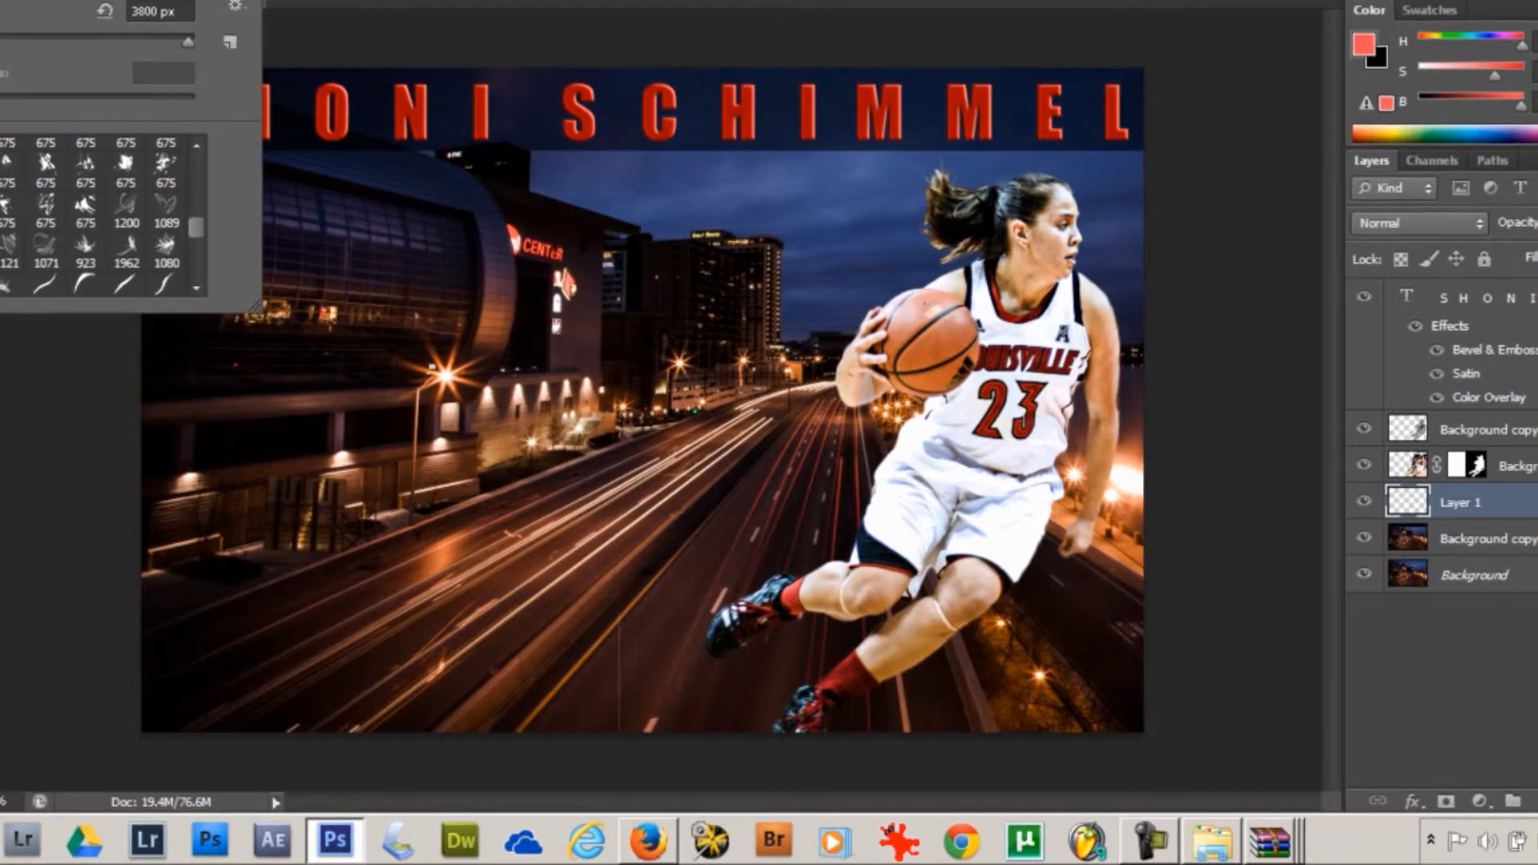
left_click(126, 171)
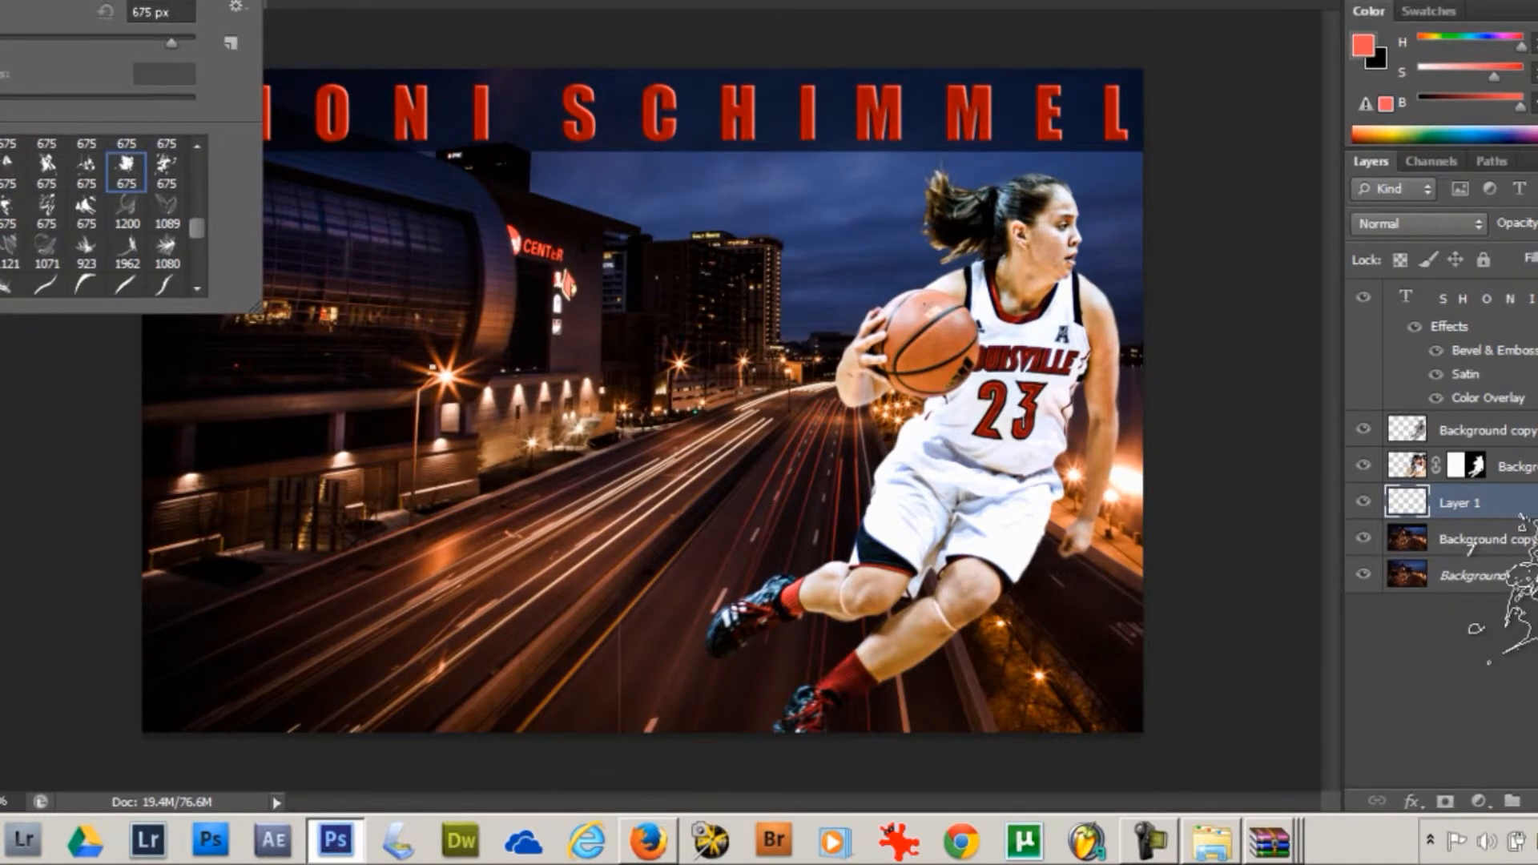
key("Return")
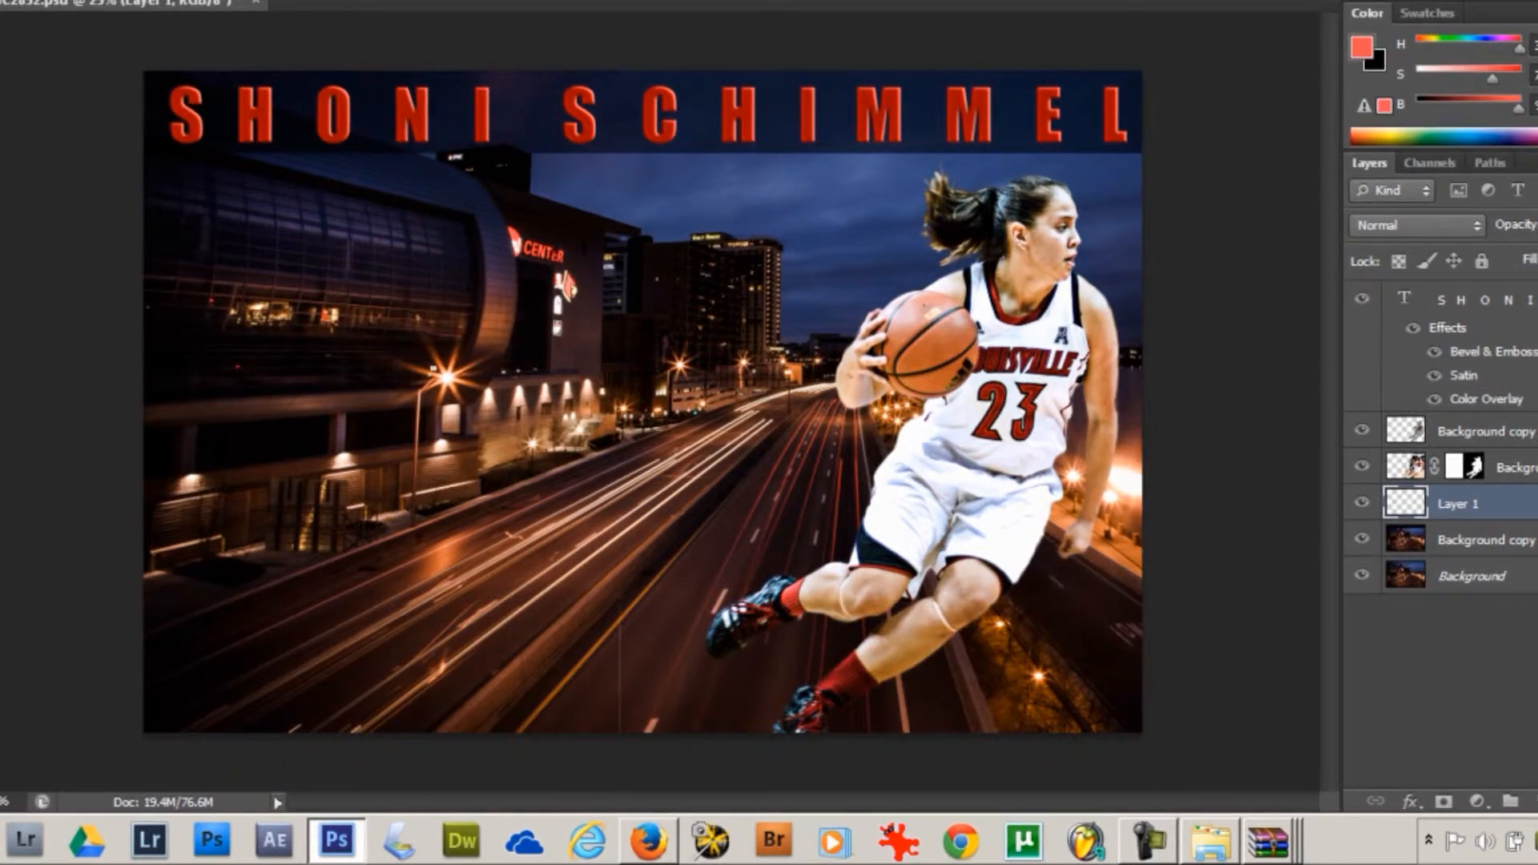
left_click(898, 401)
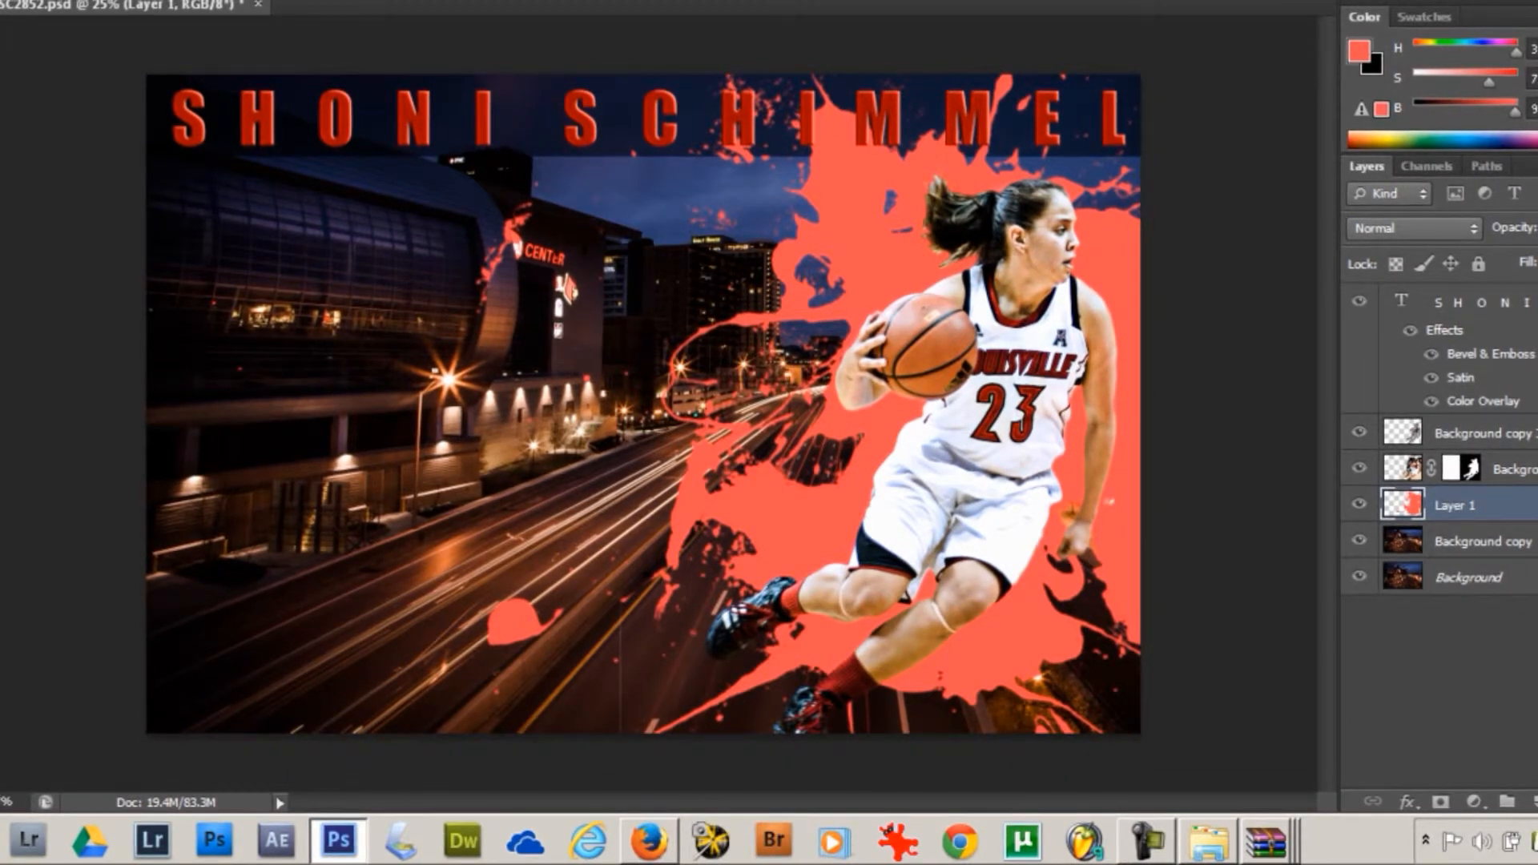
- In the _DSC2858poster.psd document, add a drop shadow with a 46 px size and a slightly increased distance to the masked player layer
left_click(1149, 841)
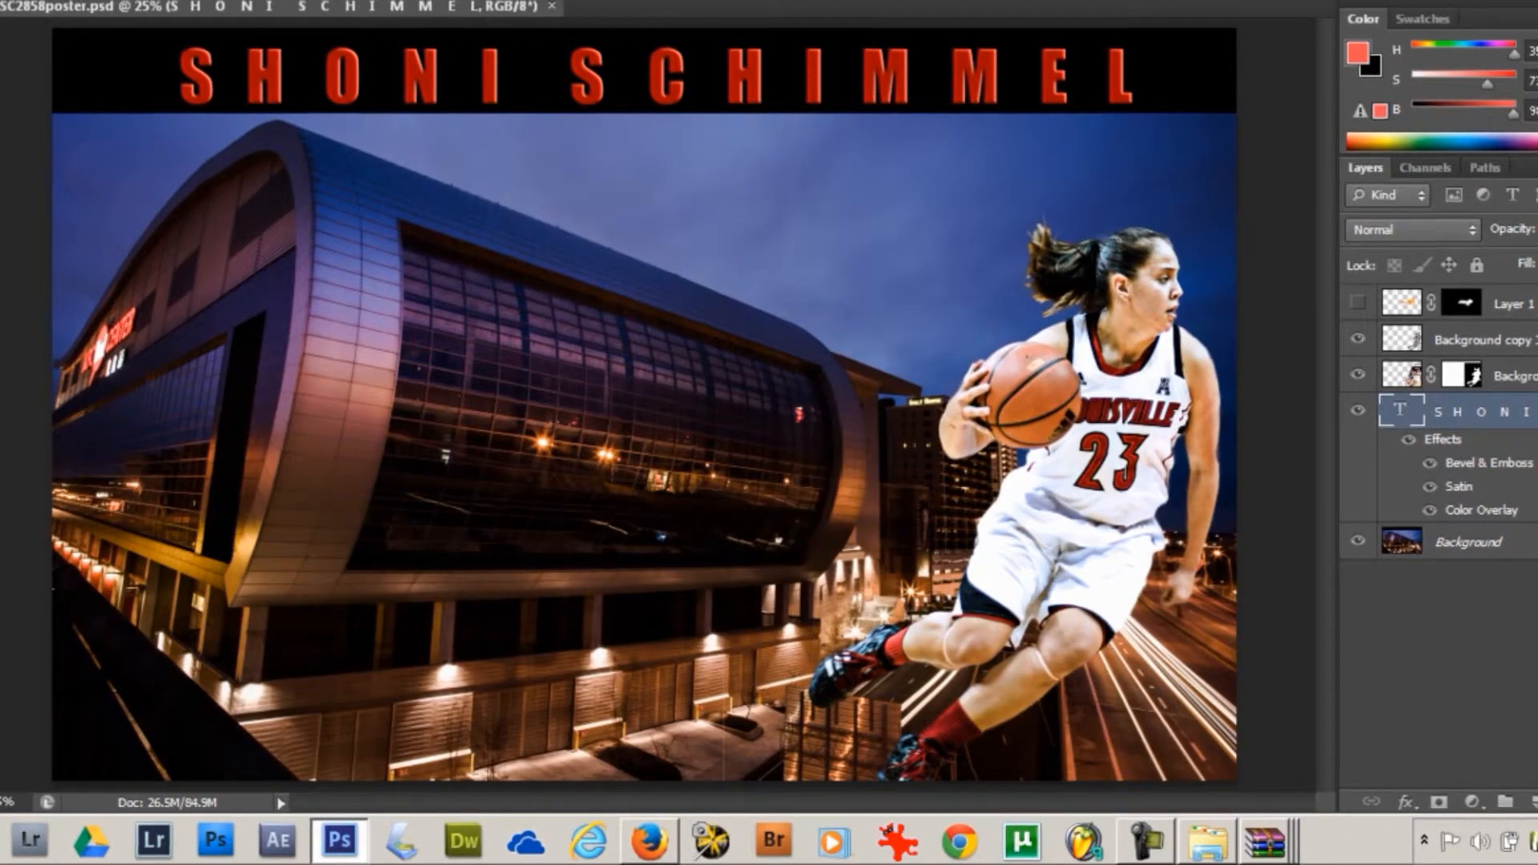
left_click(1515, 376)
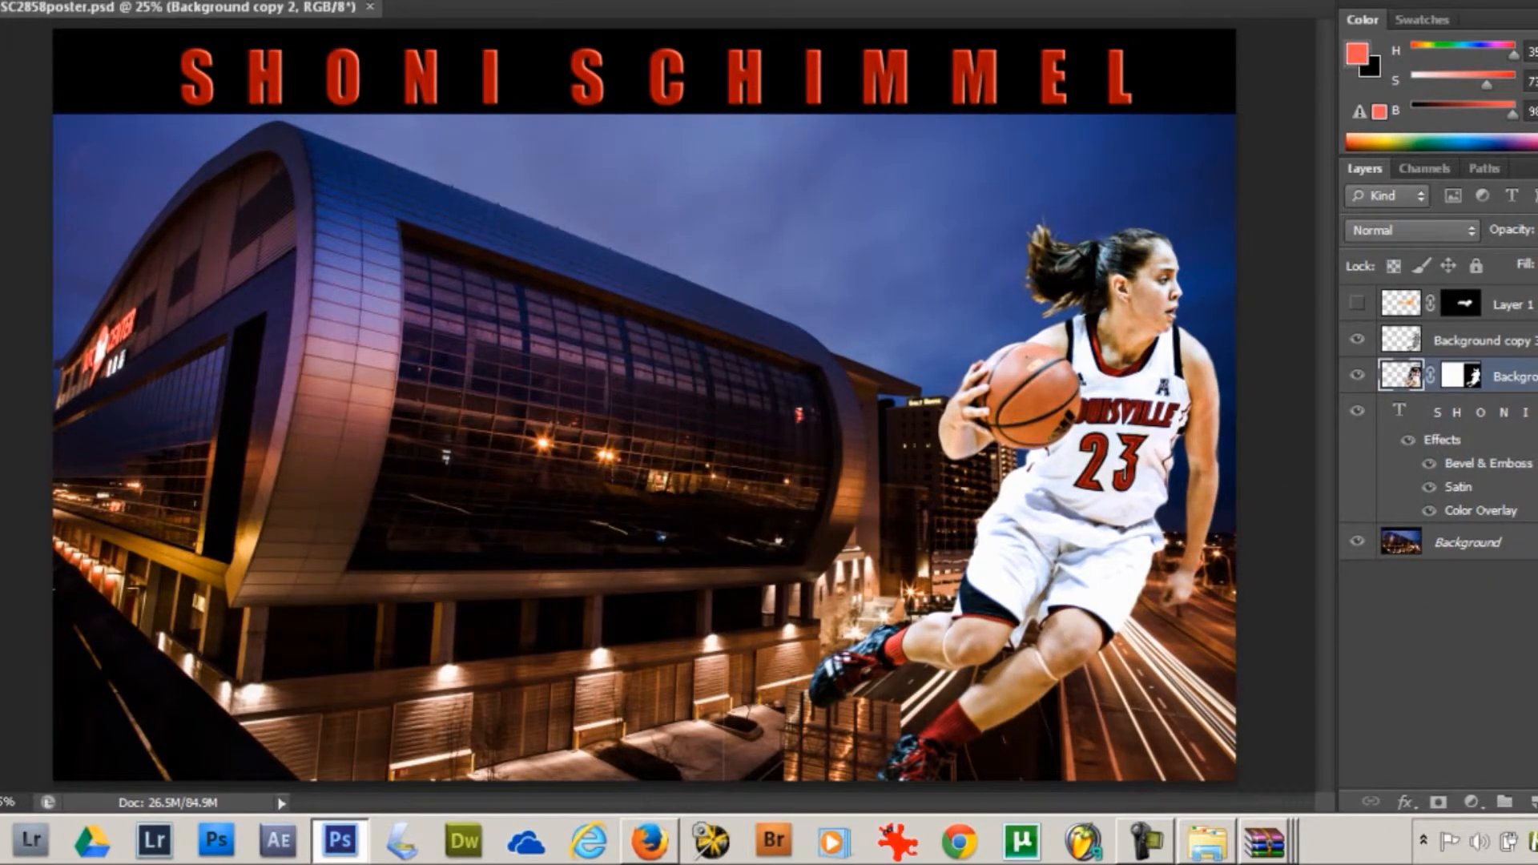
left_click(141, 2)
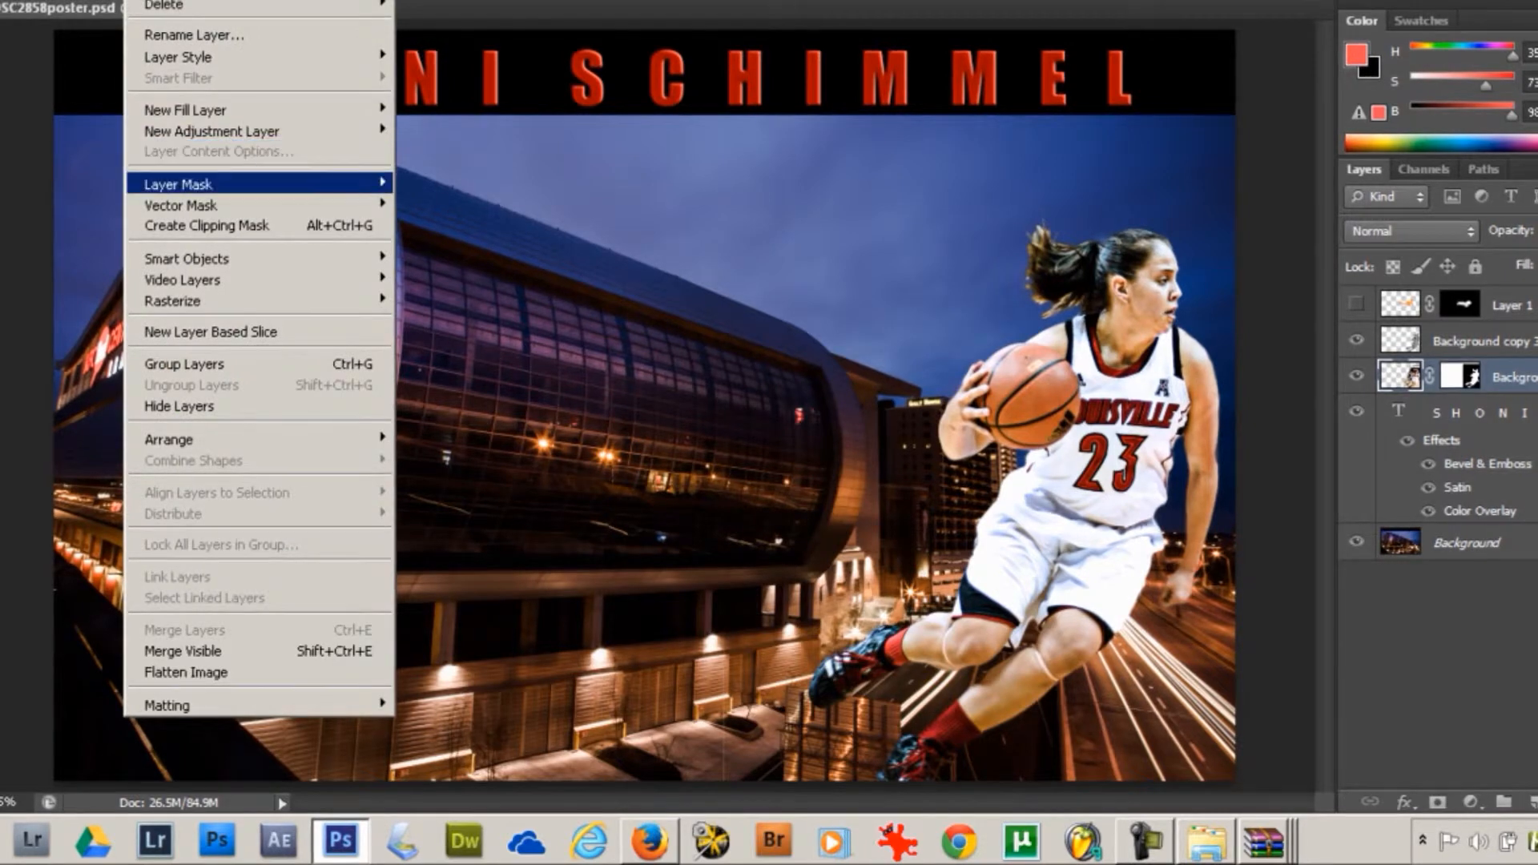
mouse_move(201, 57)
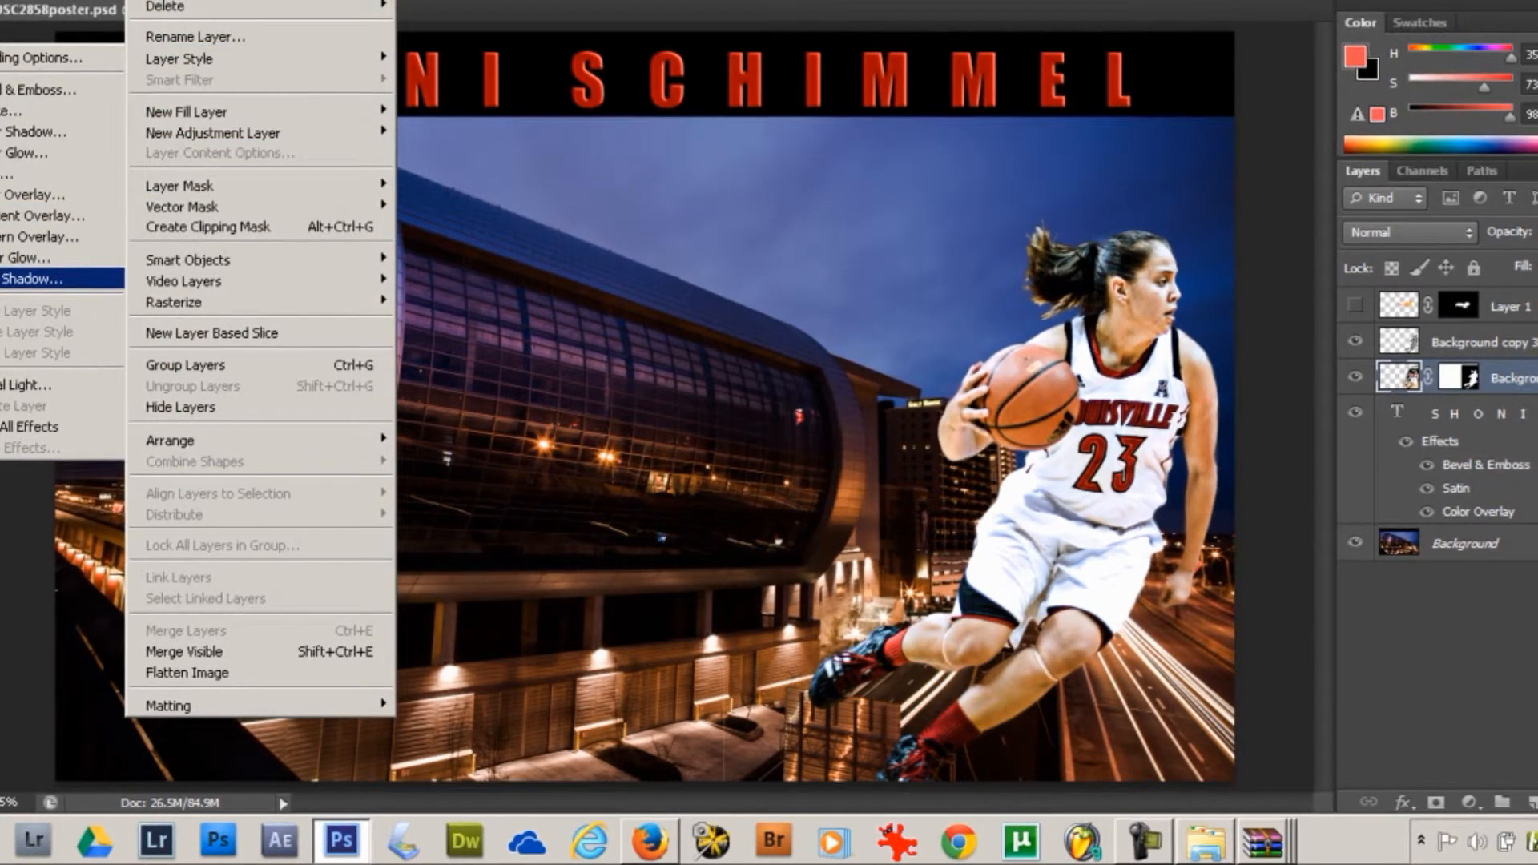
left_click(32, 278)
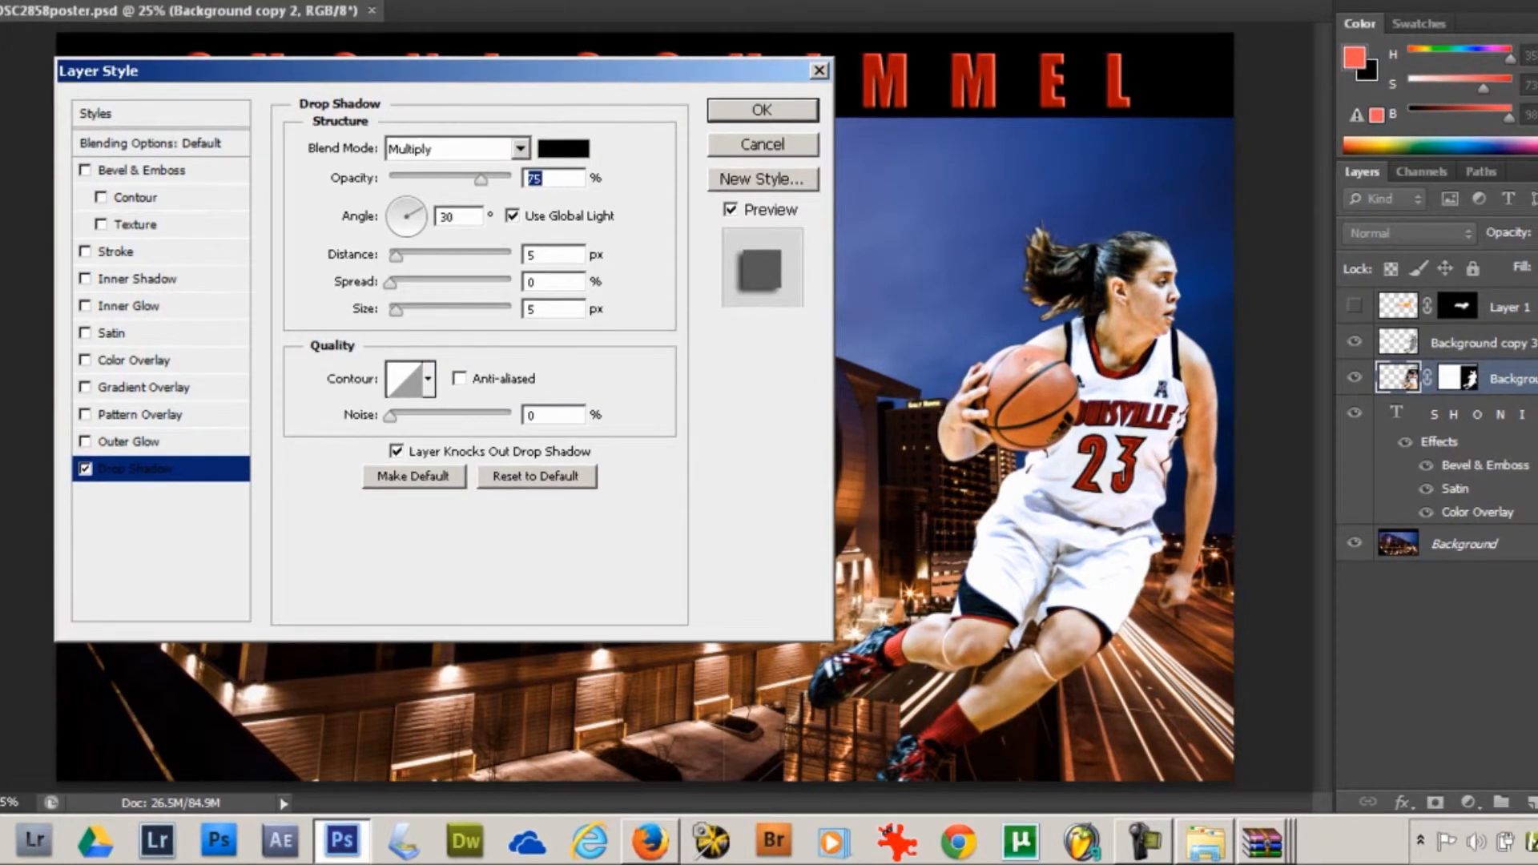
left_click_drag(395, 310, 419, 310)
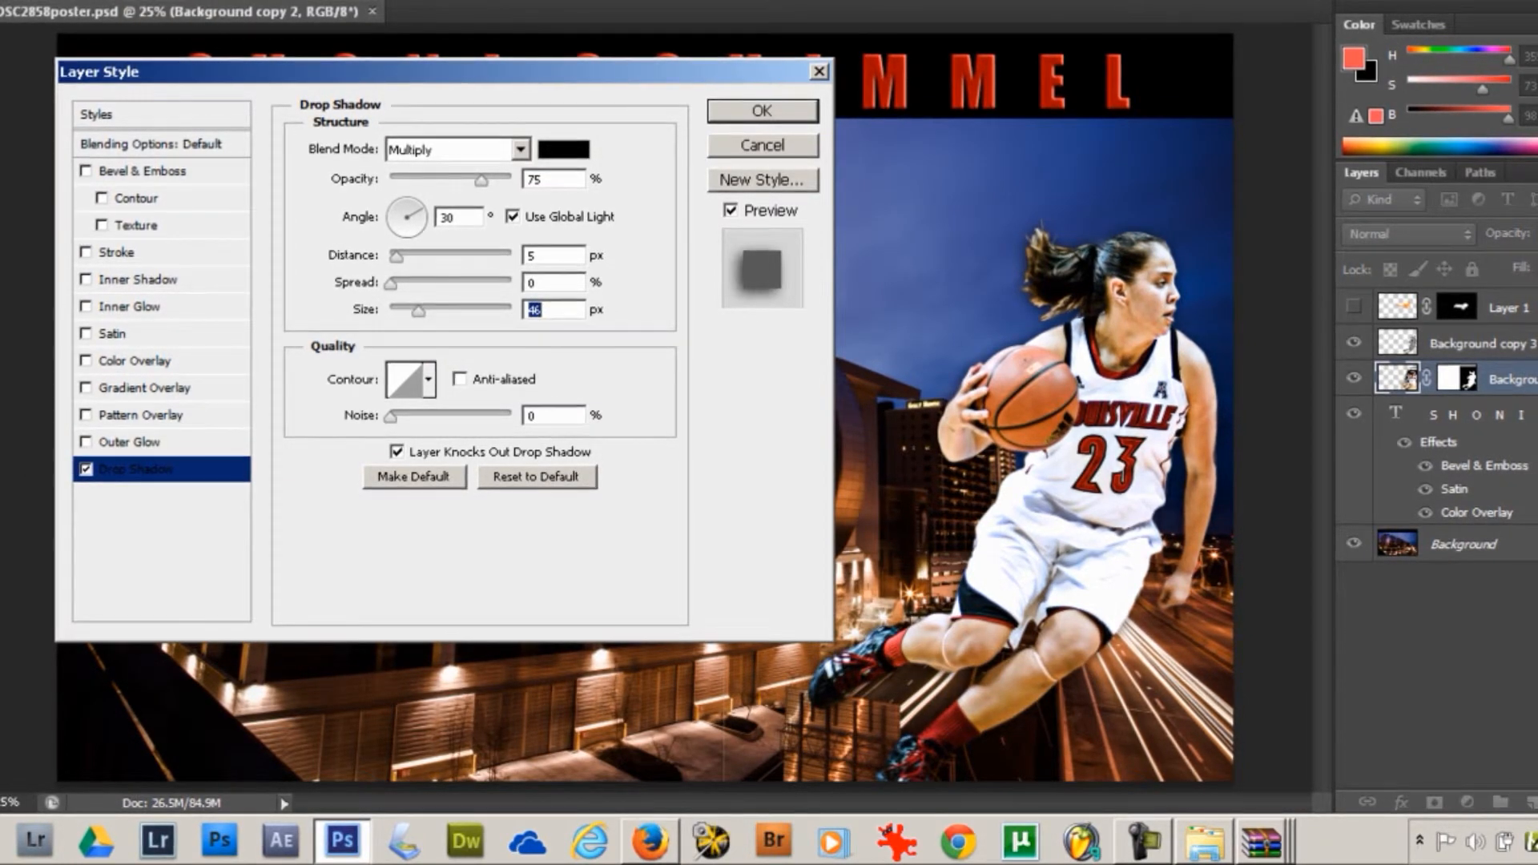
left_click_drag(396, 257, 404, 257)
key("Return")
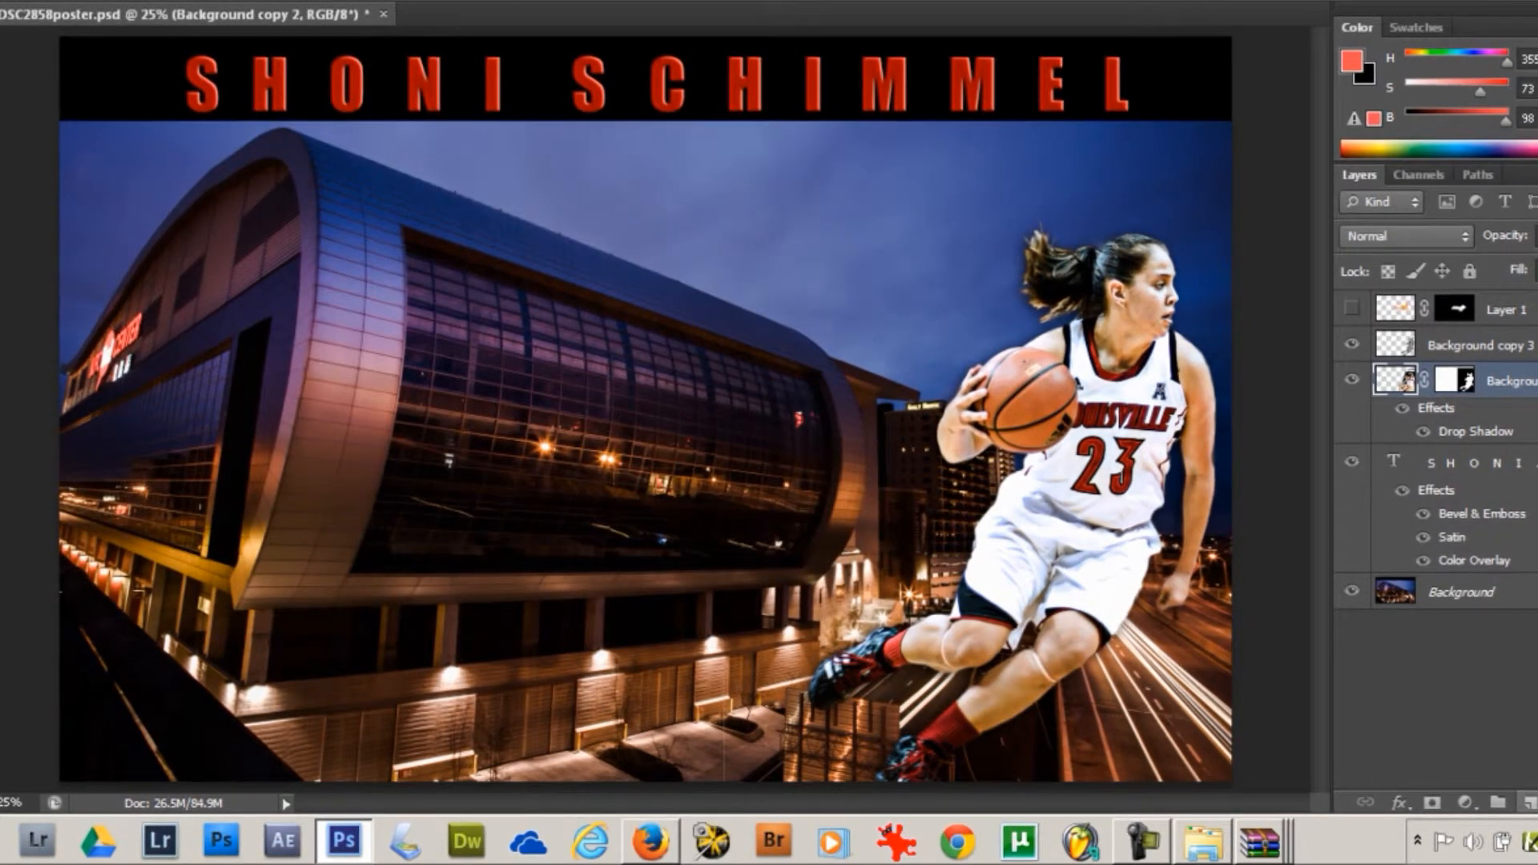
- Add a new empty layer and place it directly beneath the masked player layer, above the title text
left_click(1532, 803)
left_click_drag(1482, 382, 1482, 472)
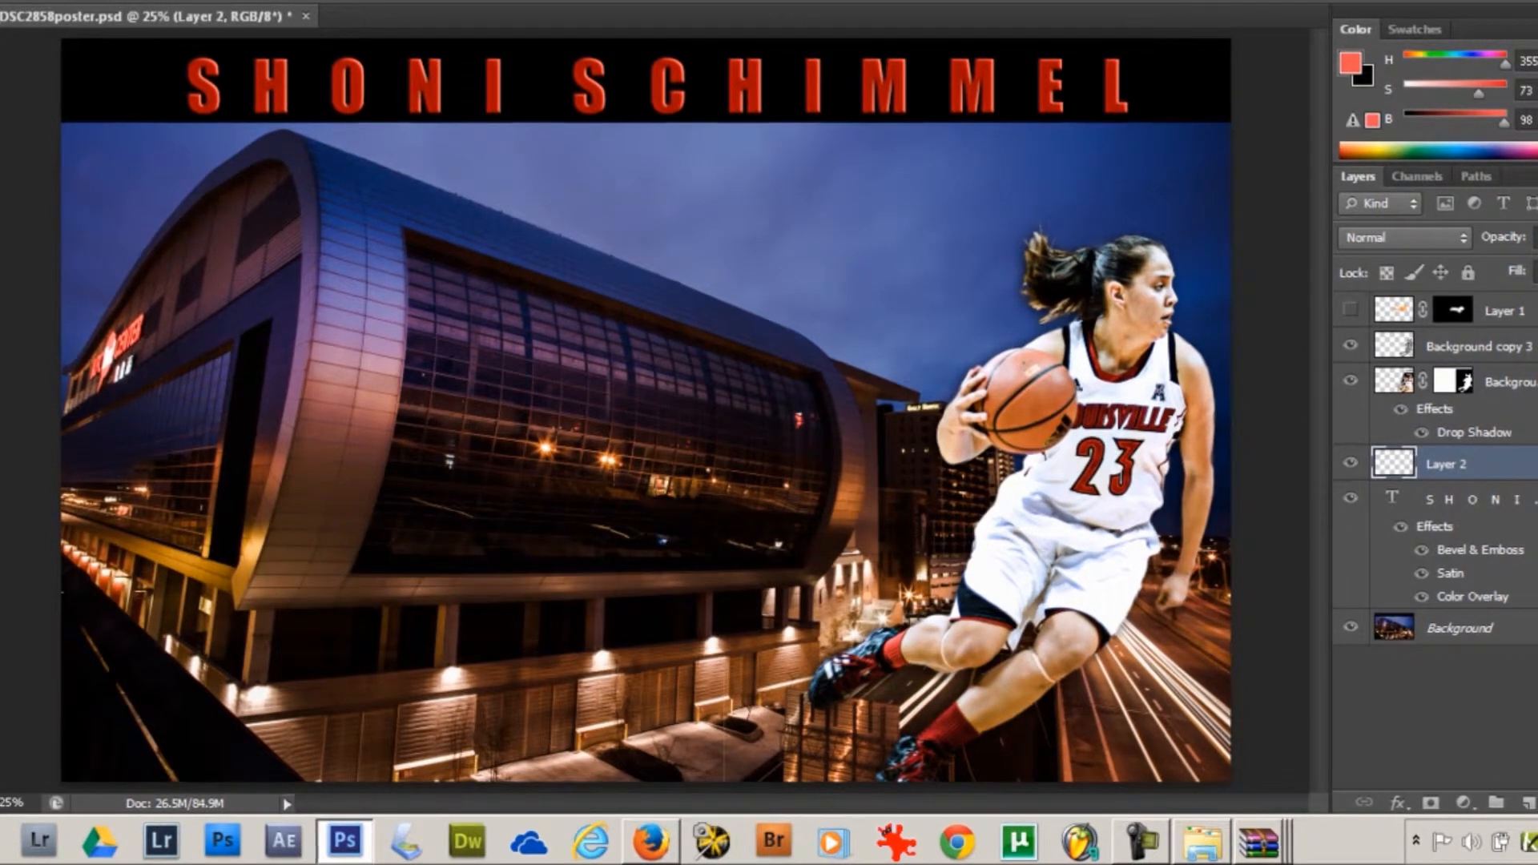
- Try stamping the 1121 px wispy smoke brush, greatly enlarged, behind the player on Layer 2, and undo the stamp
left_click(0, 0)
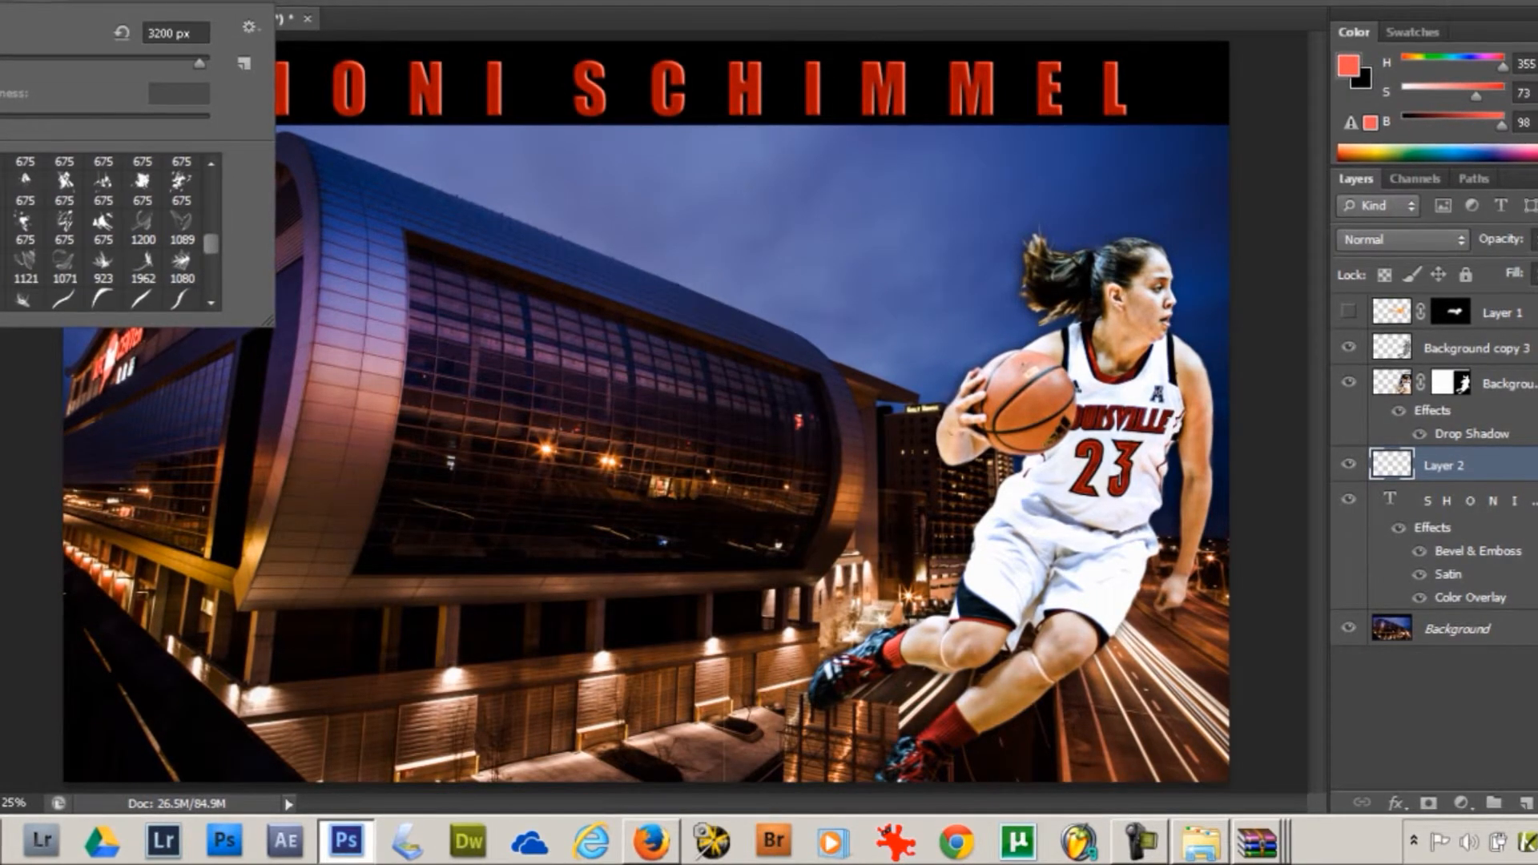
left_click(26, 268)
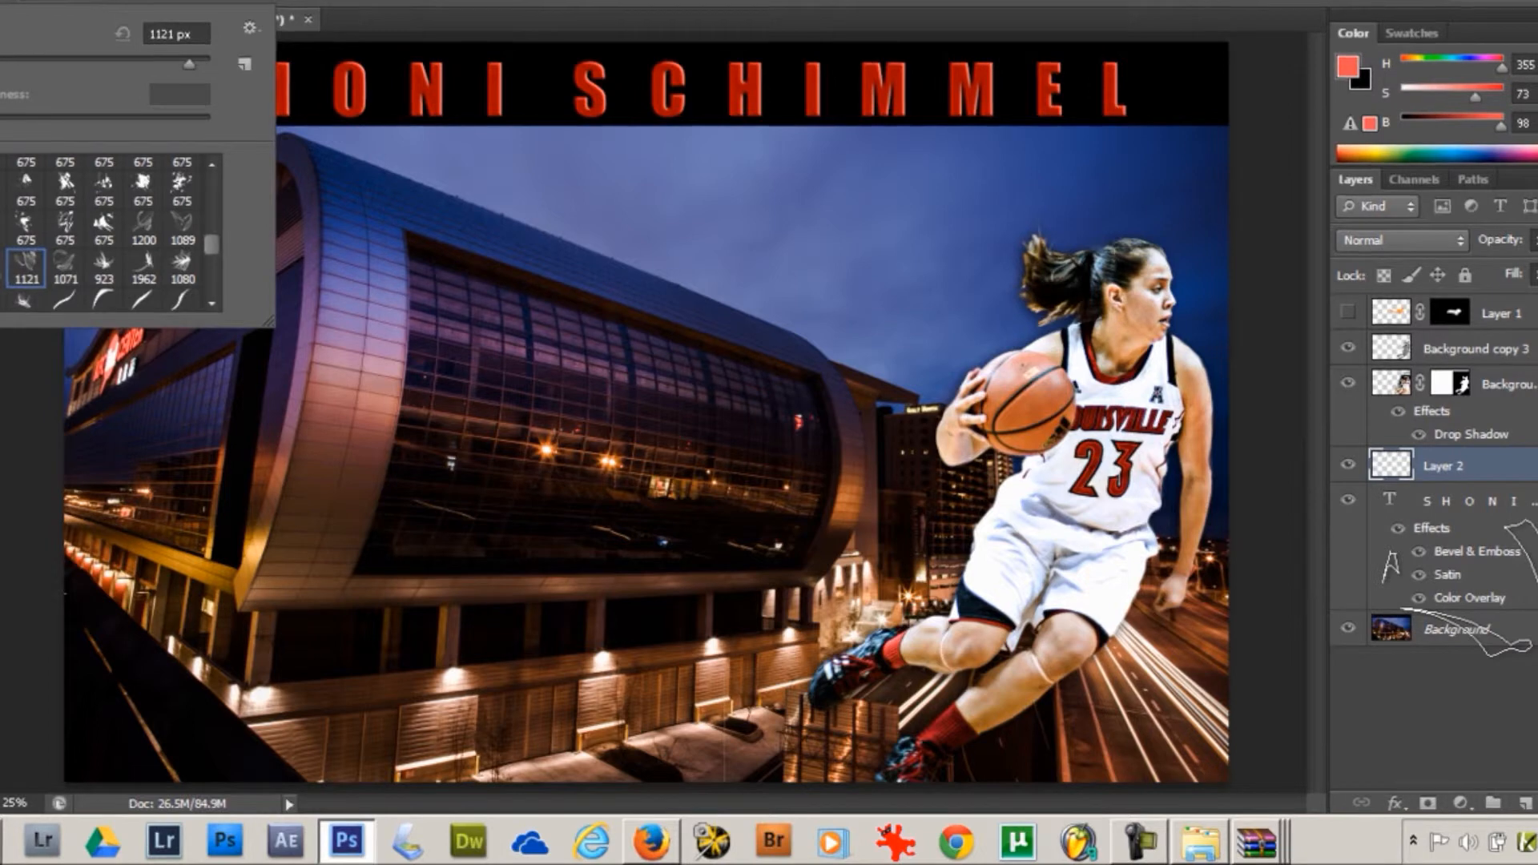
key("Return")
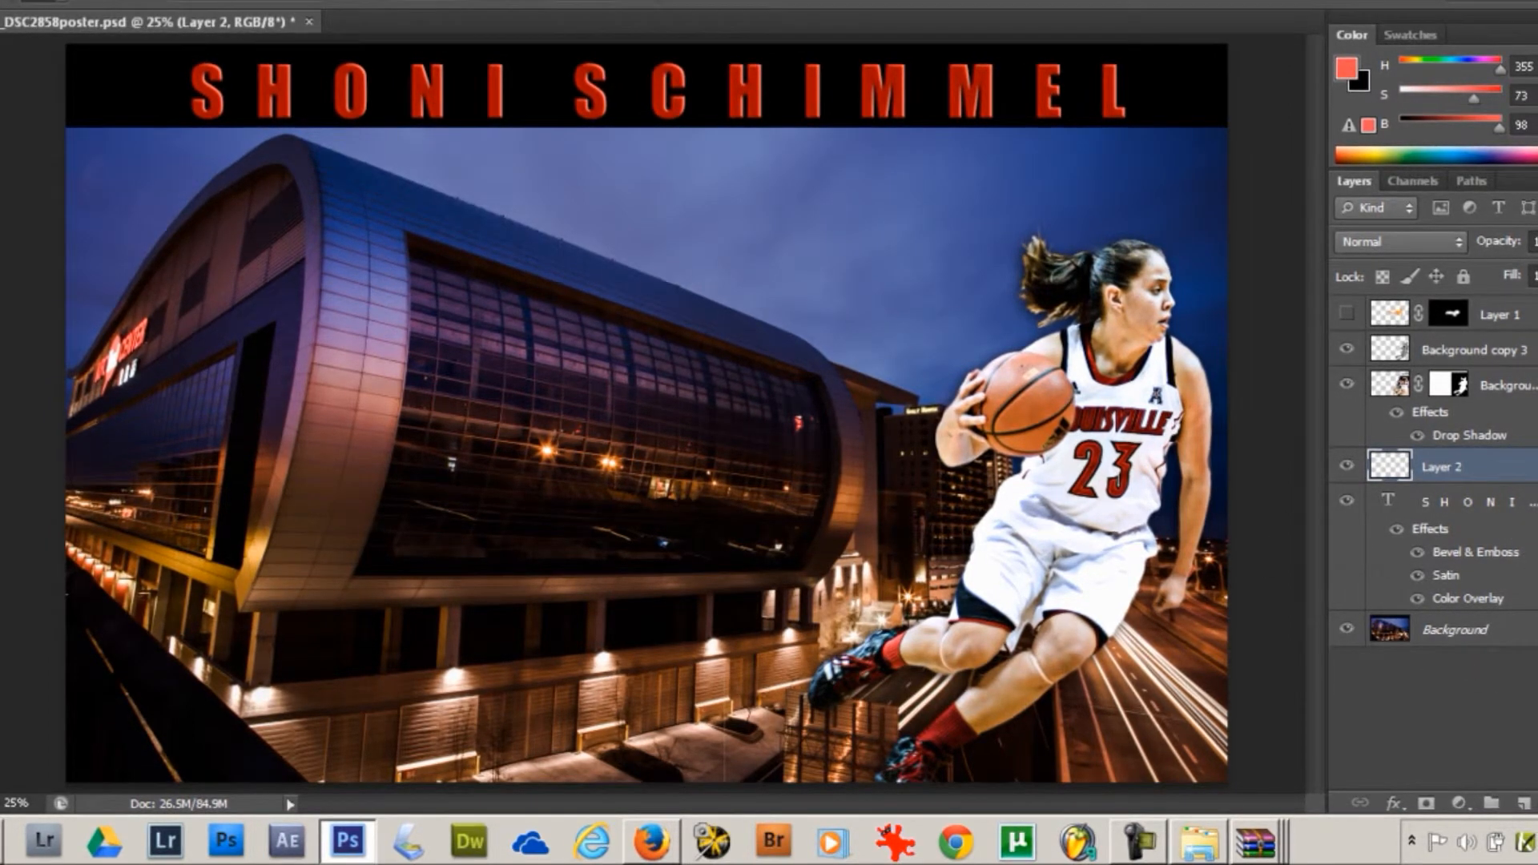
left_click(802, 465)
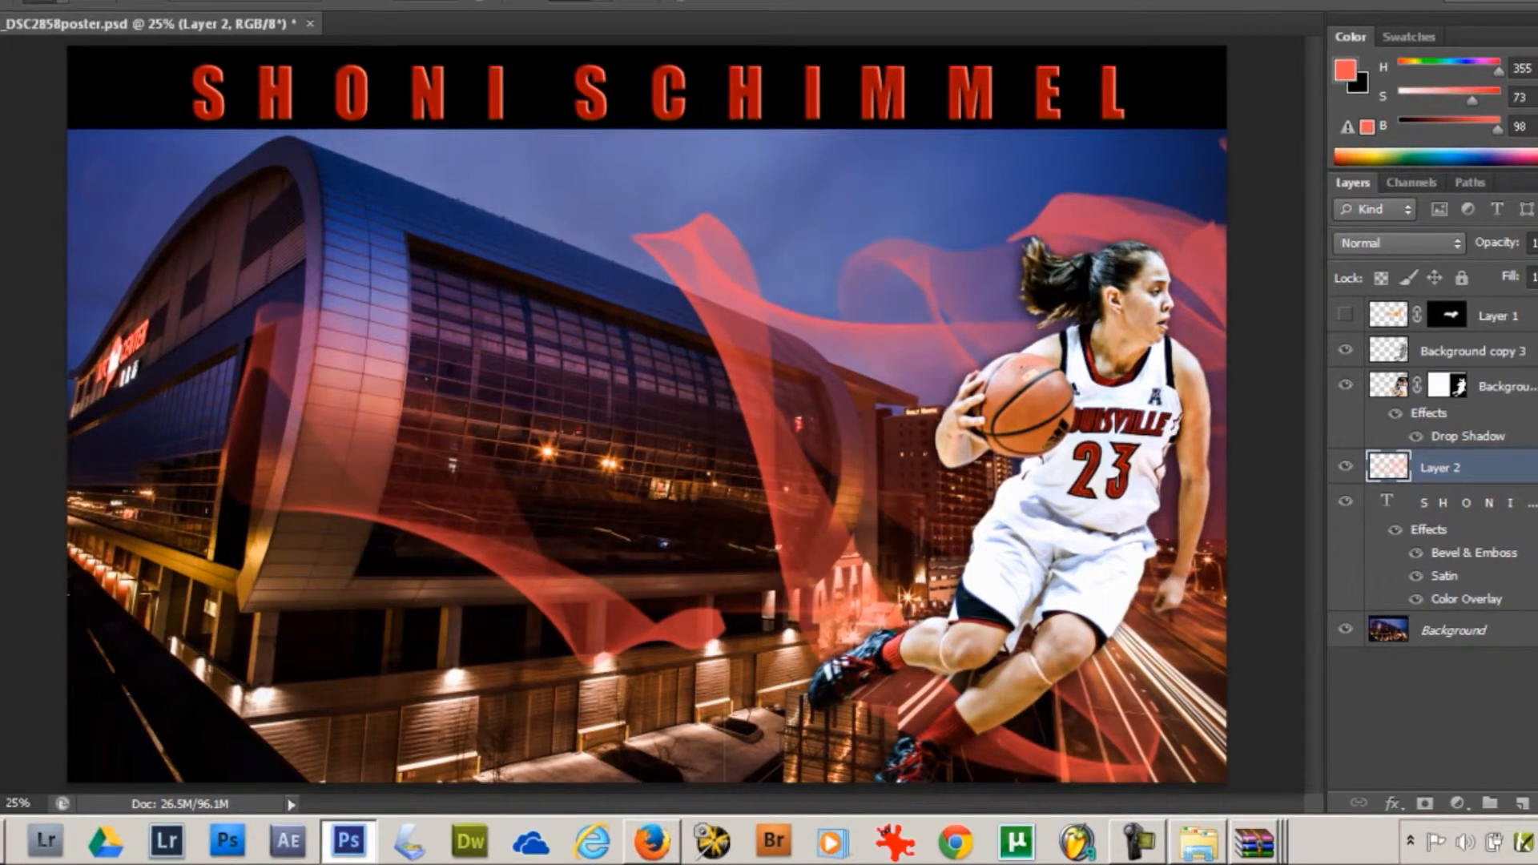
left_click(48, 1)
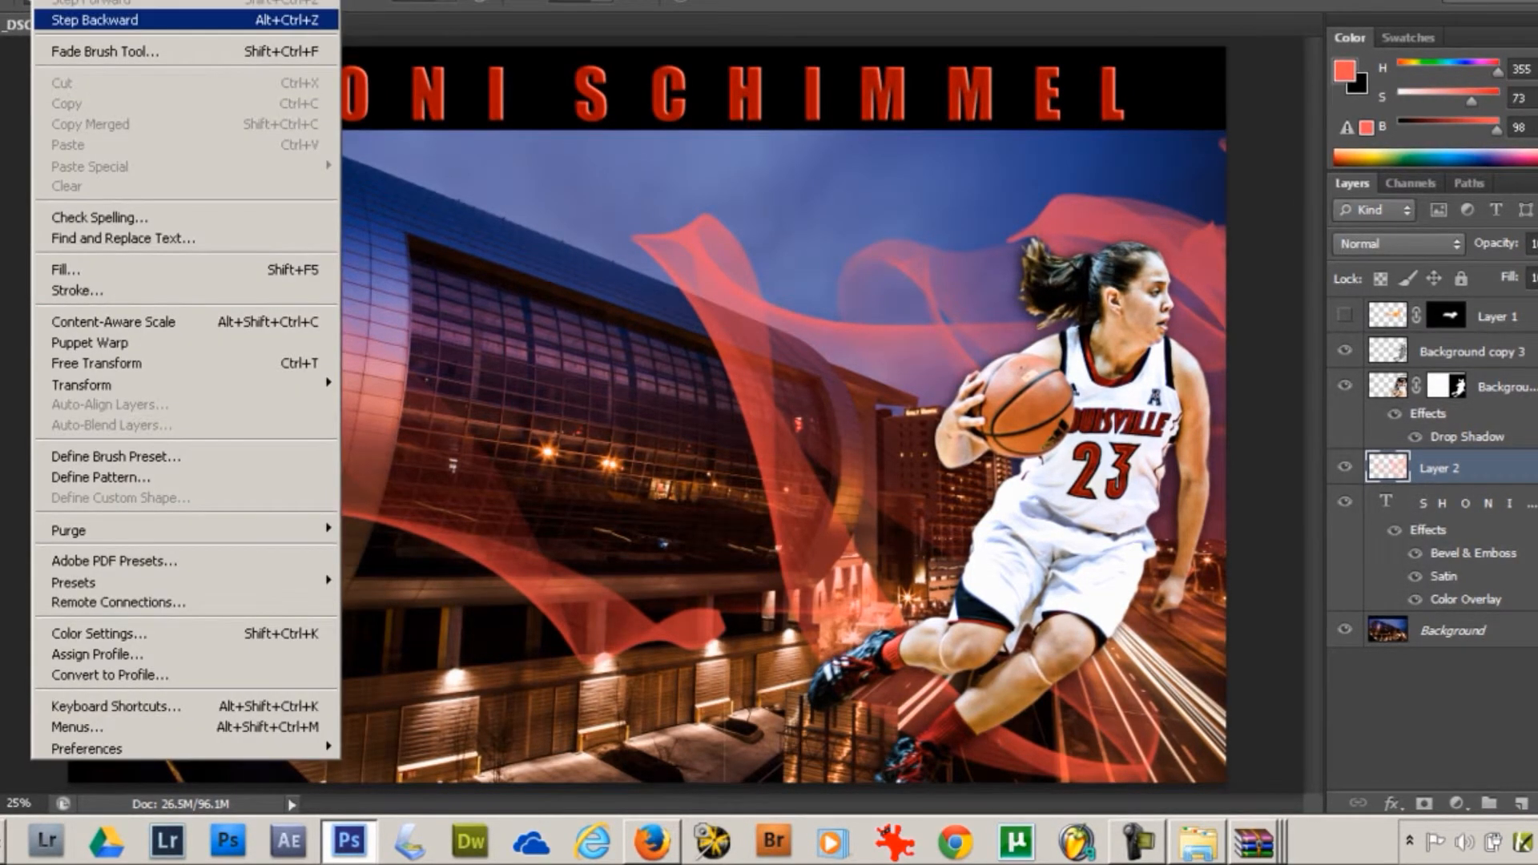
left_click(90, 1)
- Stamp the 997 px curved stroke brush, enlarged to 2100 px, as a diagonal light-red swoosh beside the player on Layer 2
left_click(63, 1)
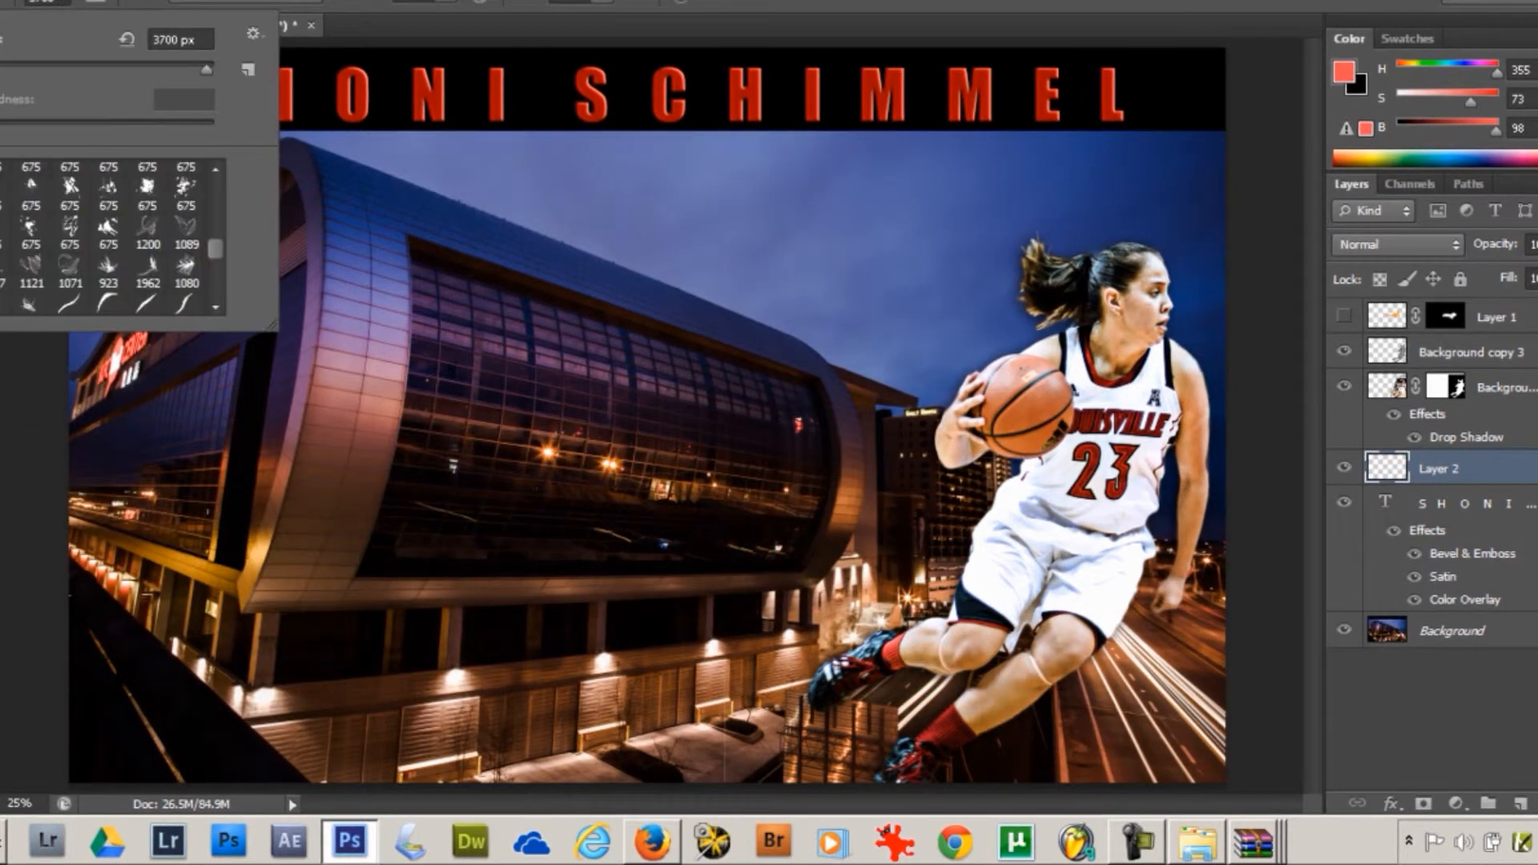
scroll(108, 241, "down", 5)
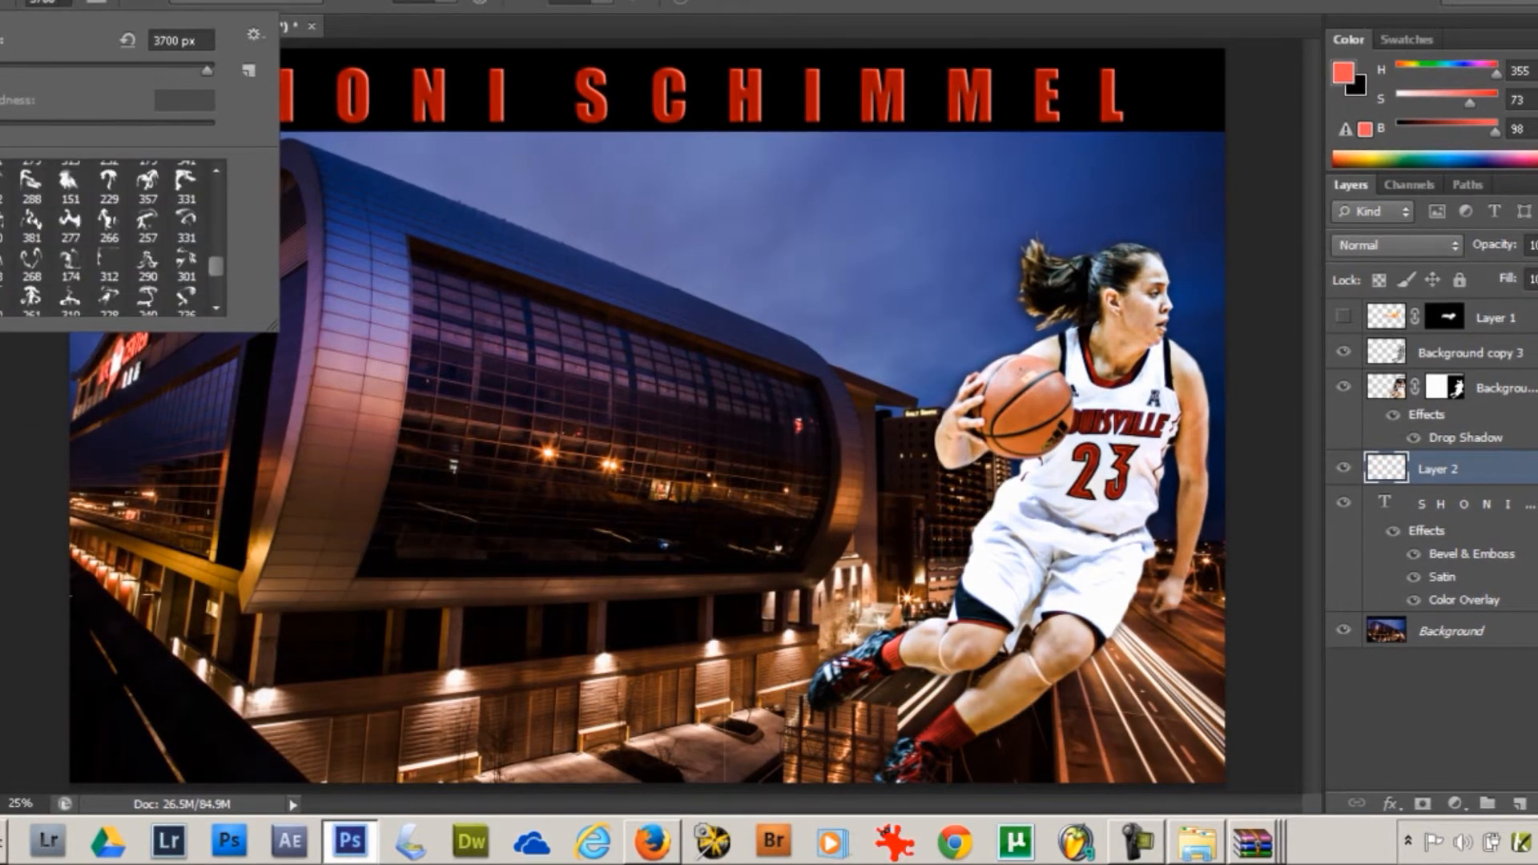
scroll(108, 241, "up", 3)
left_click(187, 273)
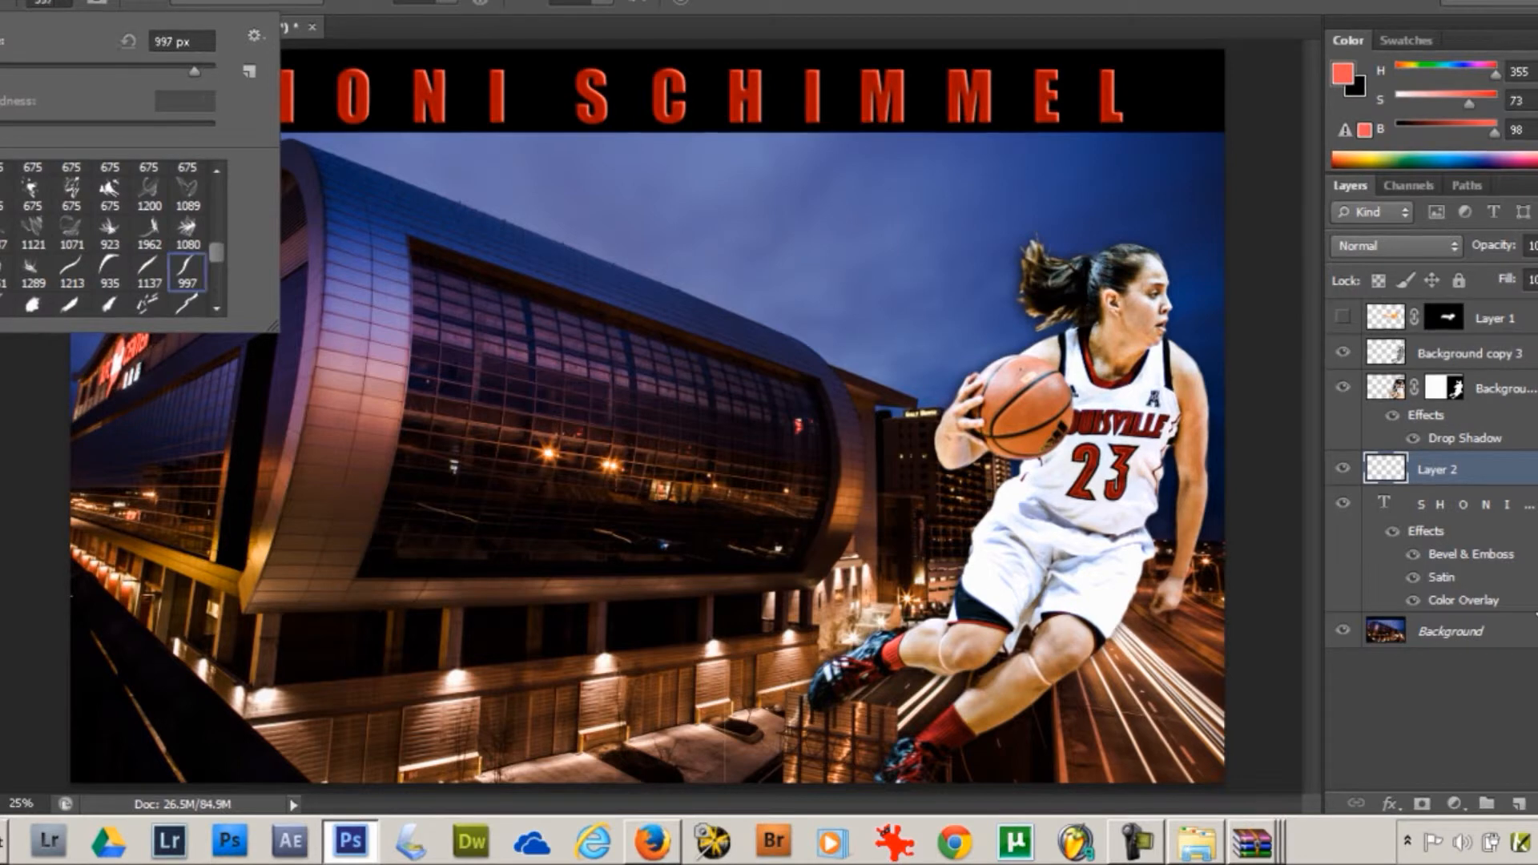
left_click(1523, 597)
key("bracketright")
key("bracketright")
key("bracketright")
key("bracketright")
key("bracketright")
key("bracketright")
key("bracketright")
key("bracketright")
key("bracketright")
key("bracketright")
key("bracketright")
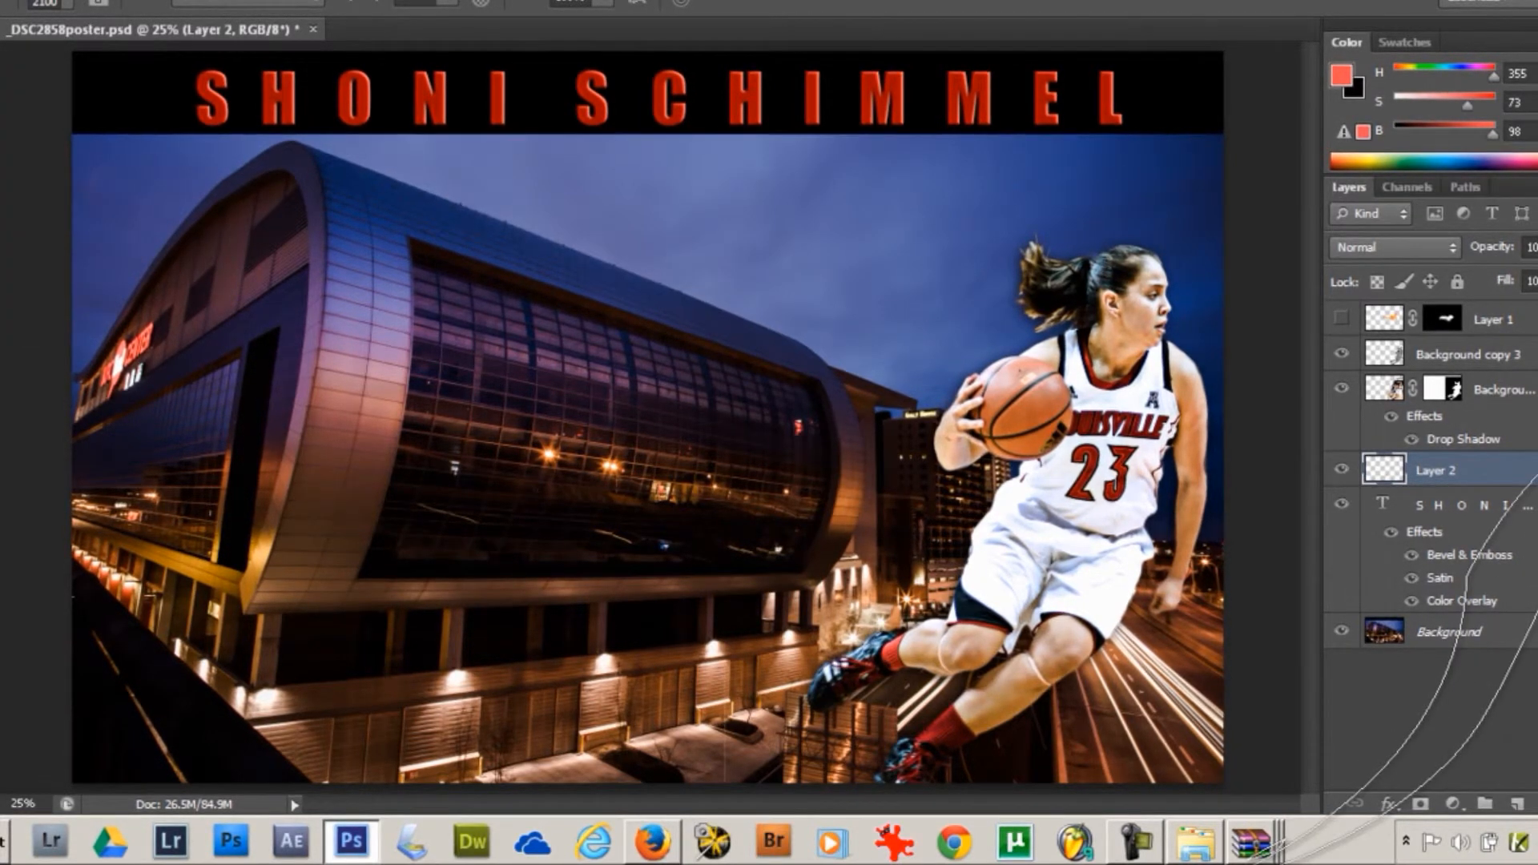
left_click(851, 438)
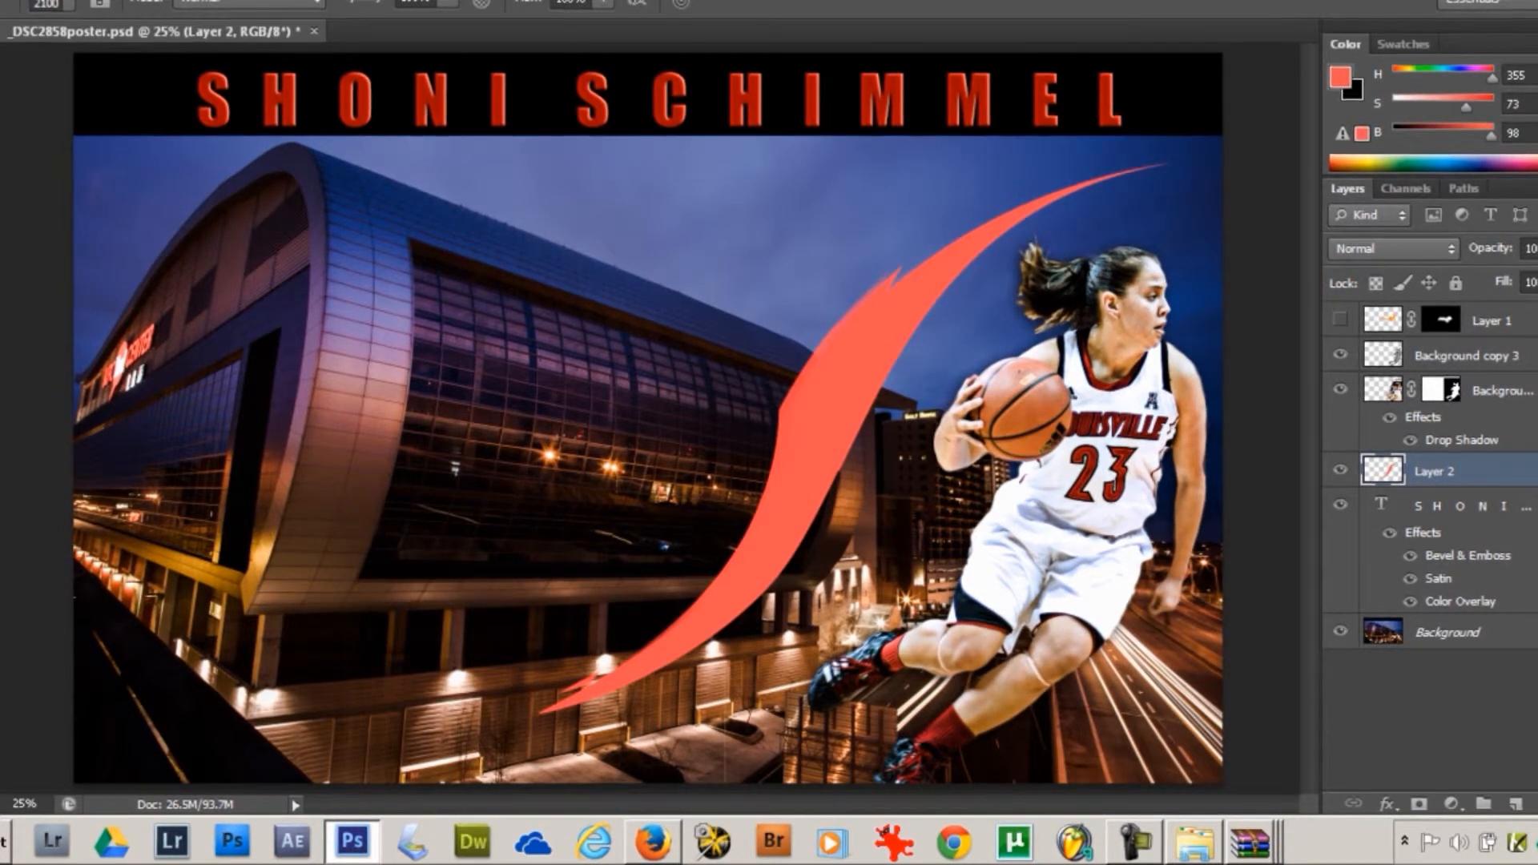
- Add another empty layer and move it beneath the swoosh layer
left_click(70, 4)
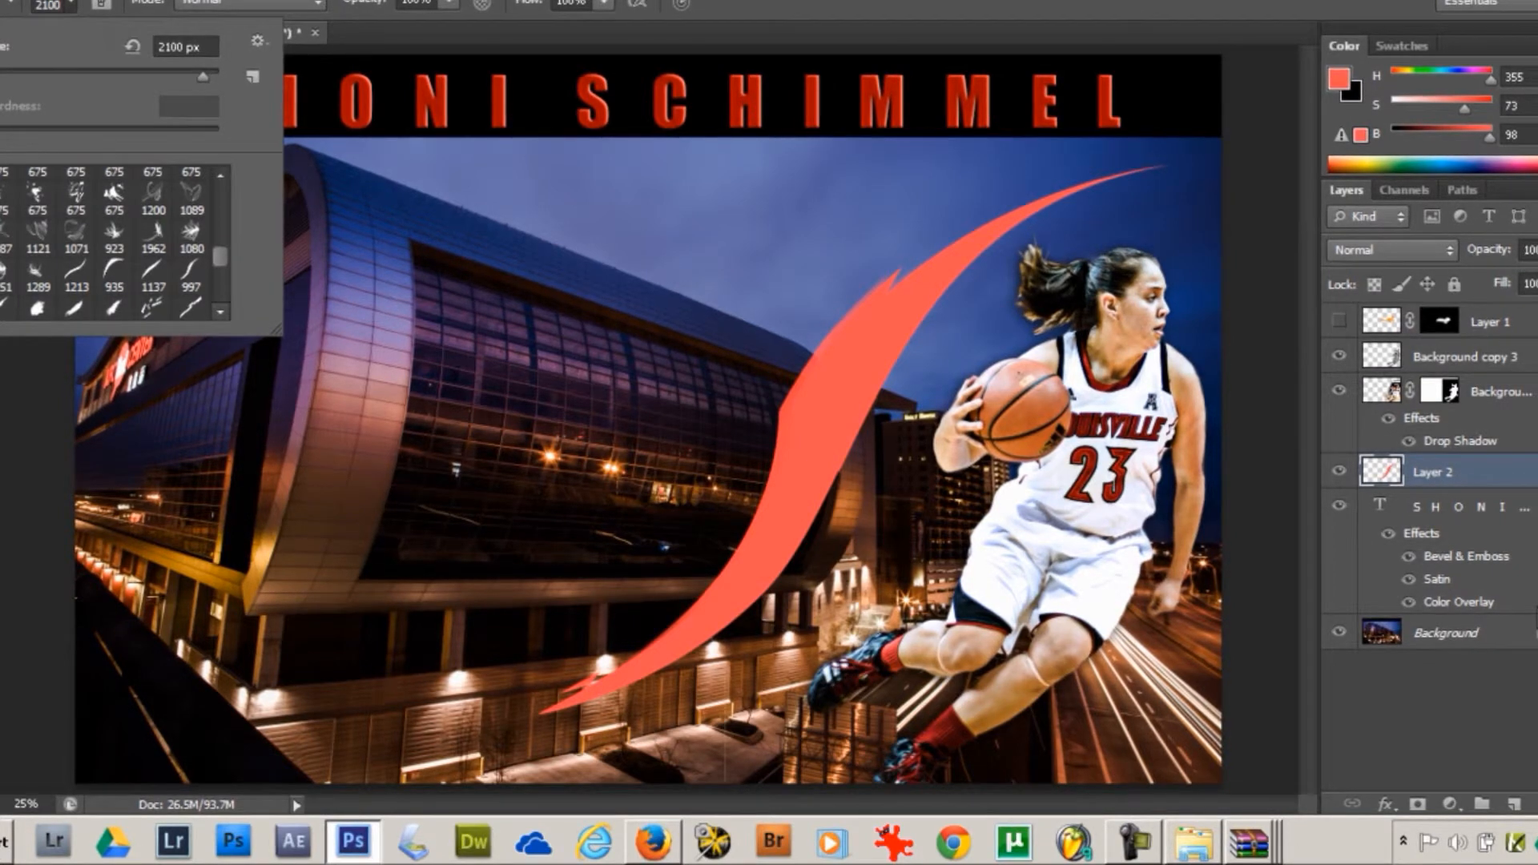
scroll(112, 240, "down", 1)
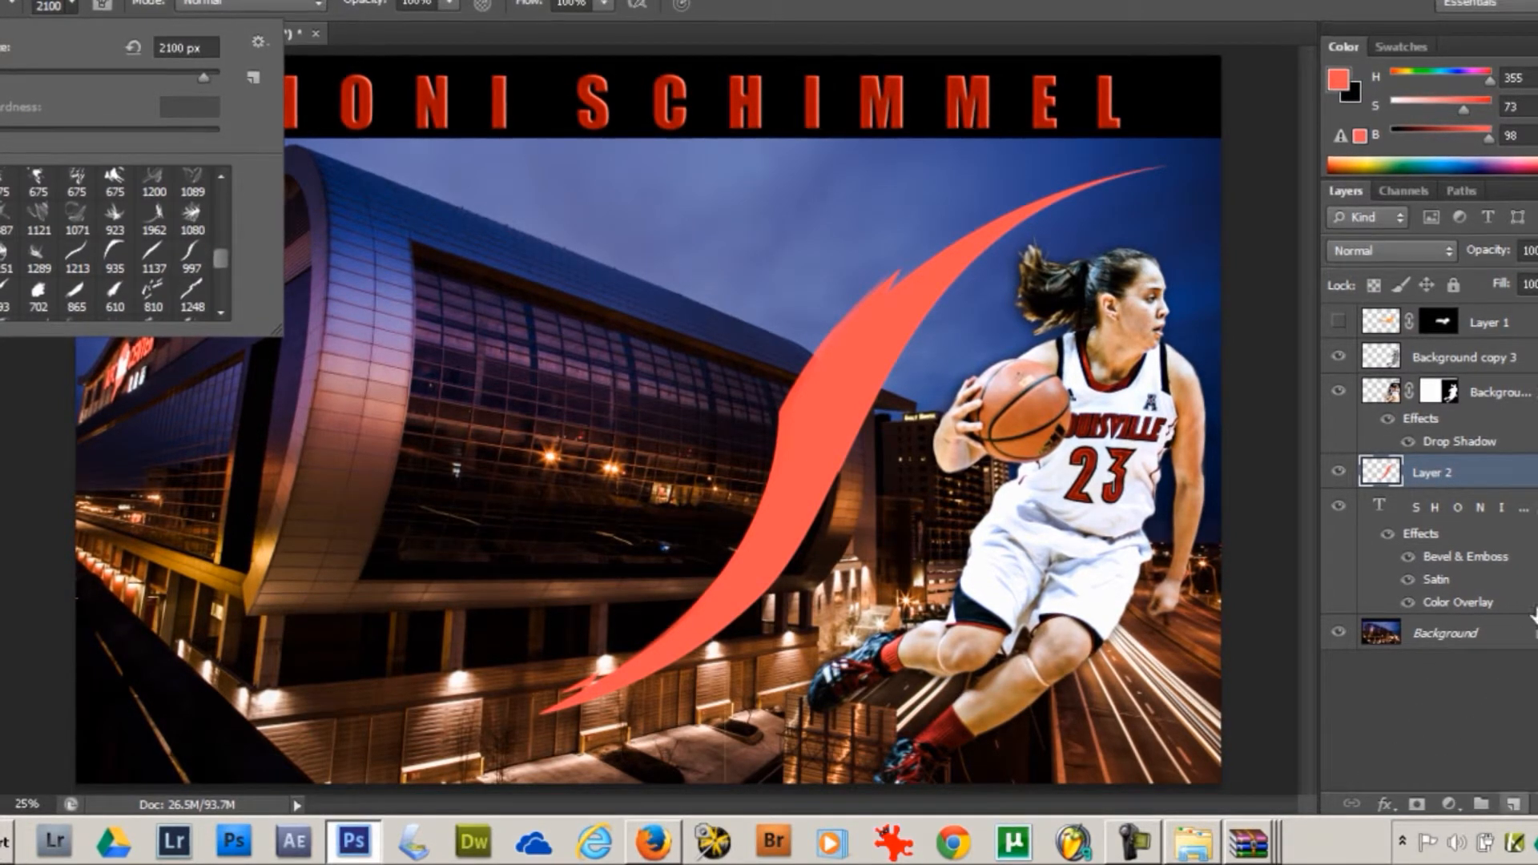
left_click(1513, 803)
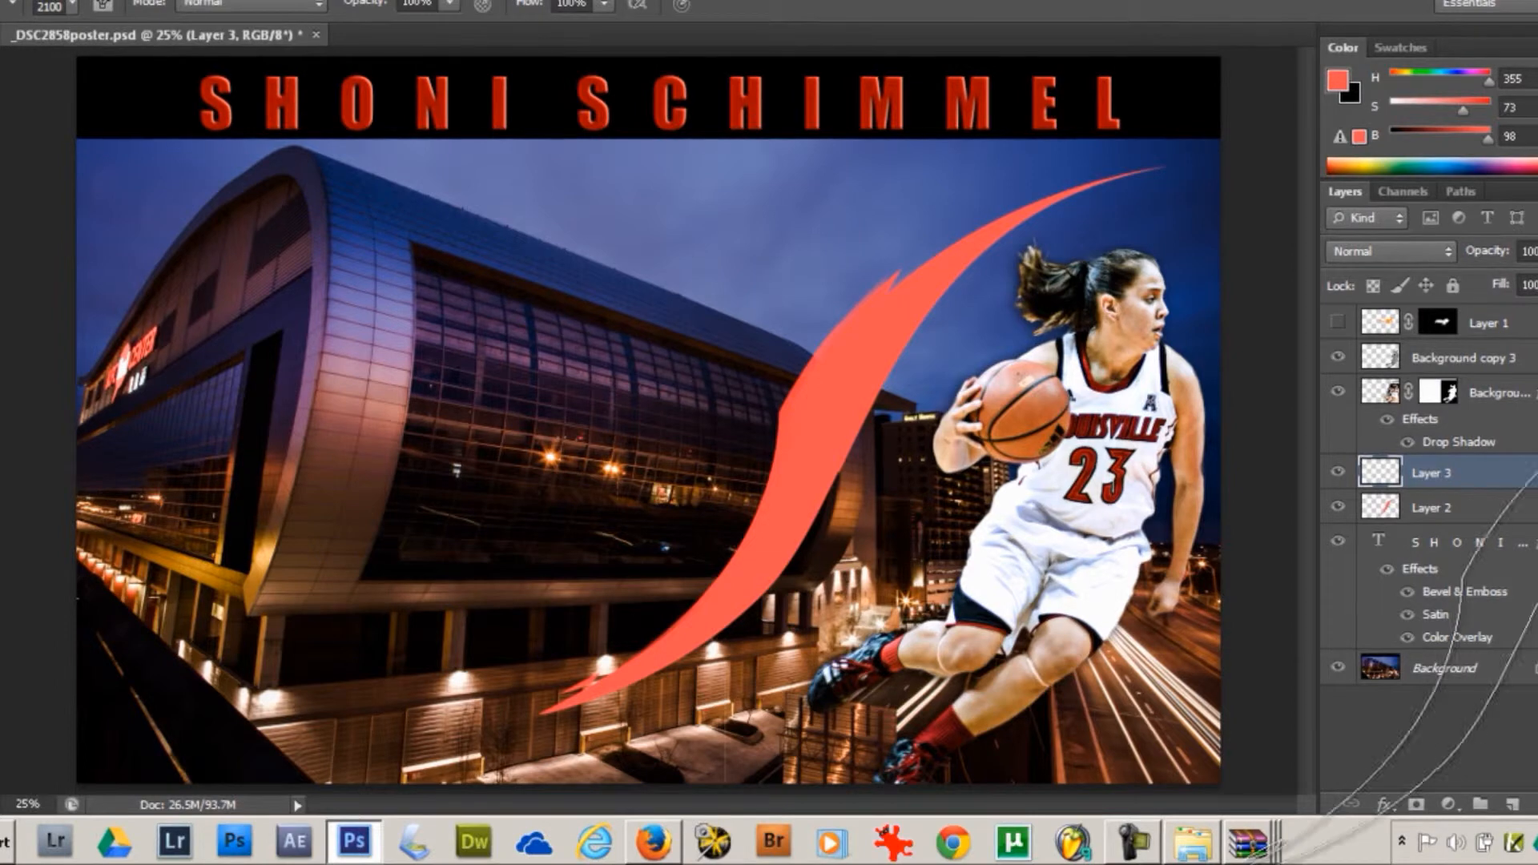
left_click_drag(1491, 473, 1491, 524)
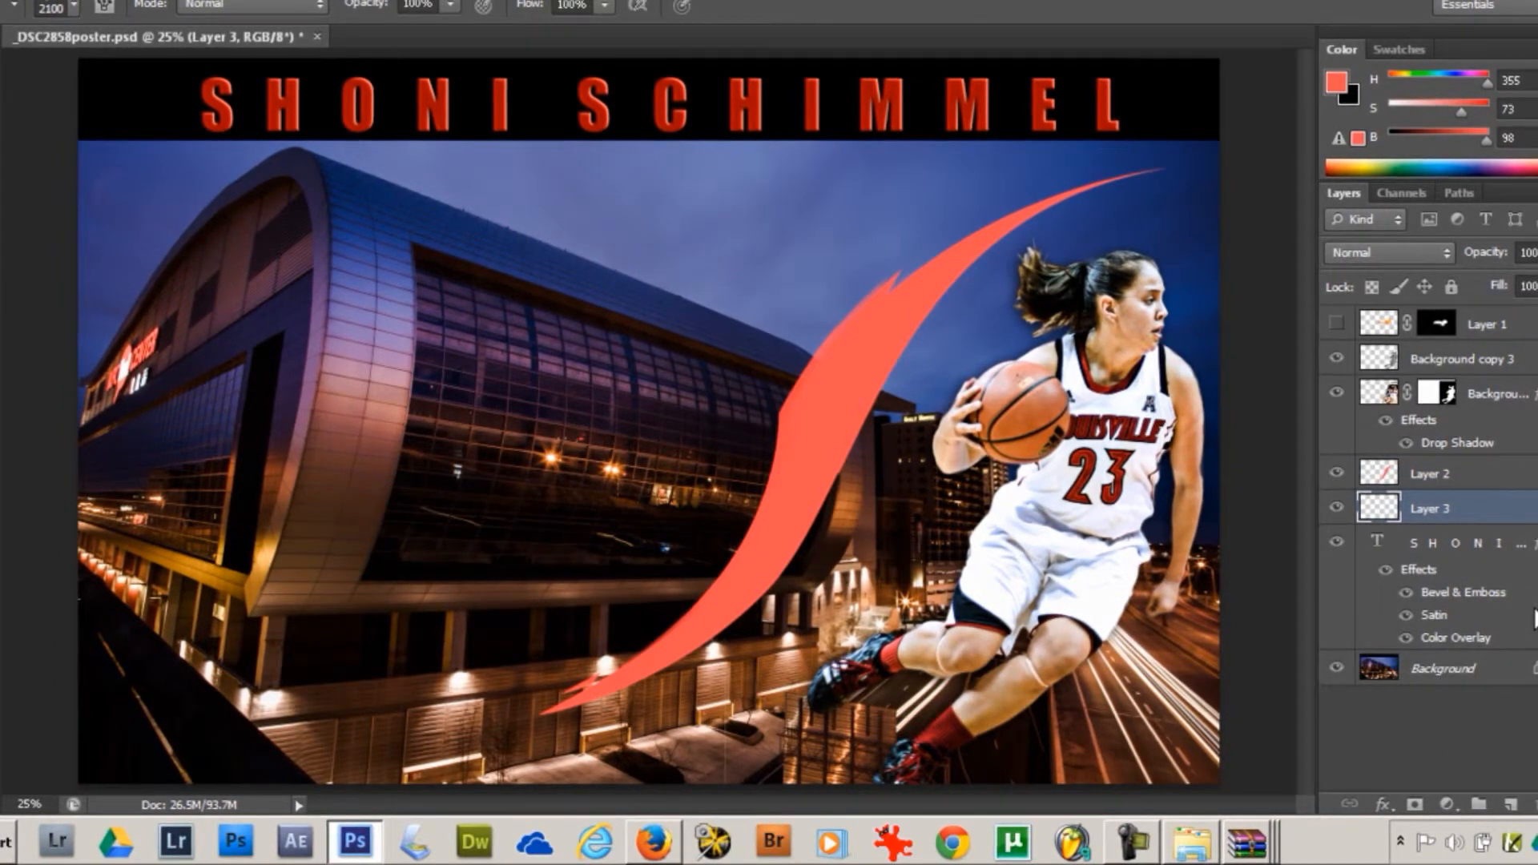
- Stamp the 1248 px jagged diagonal stroke brush in light red below the swoosh, beside the player, on Layer 3
left_click(73, 7)
scroll(112, 248, "down", 2)
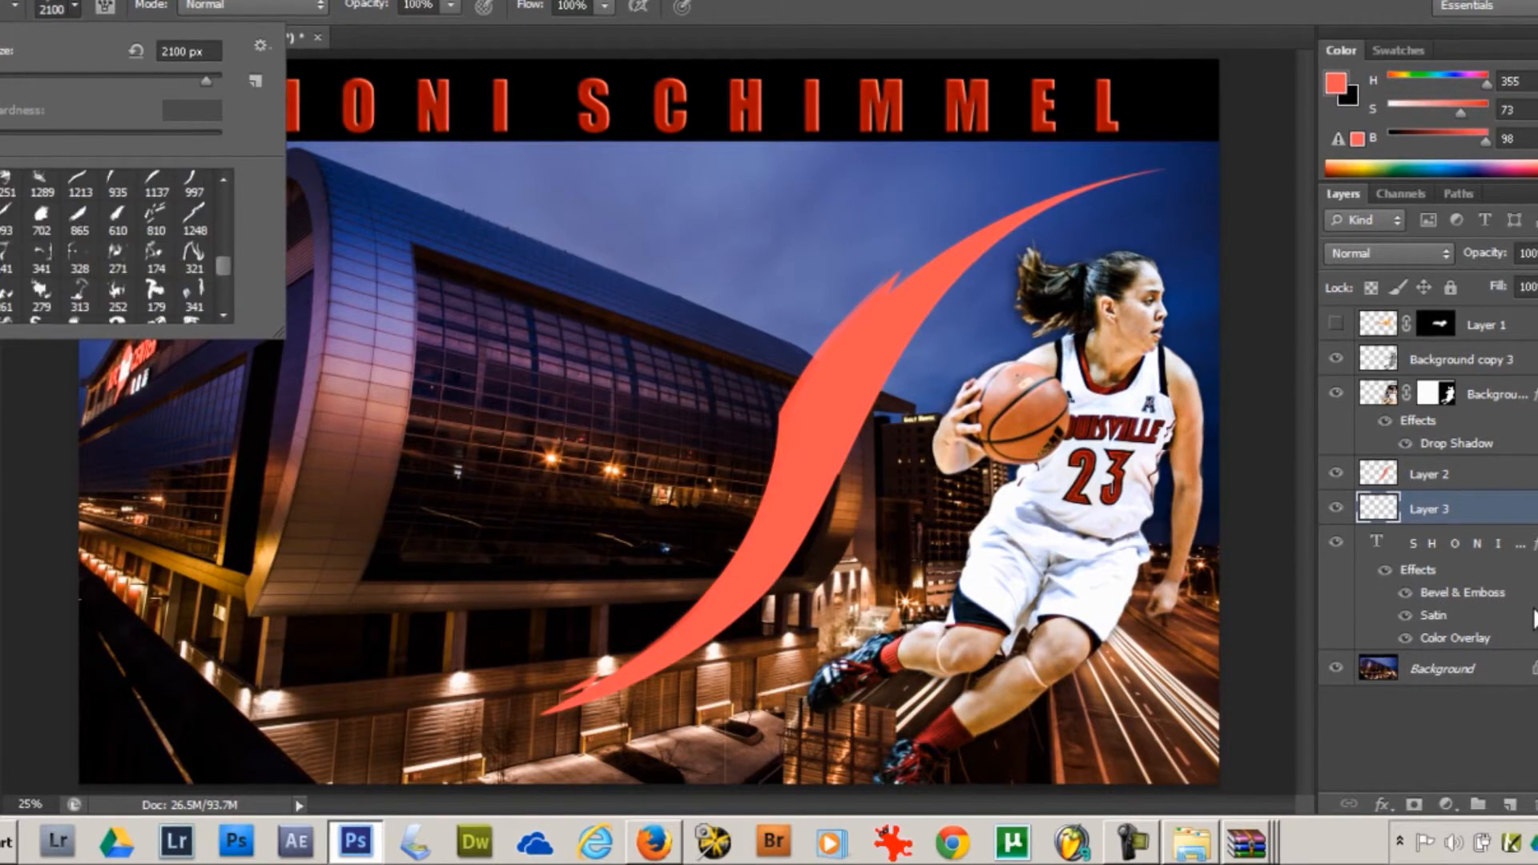
left_click(195, 220)
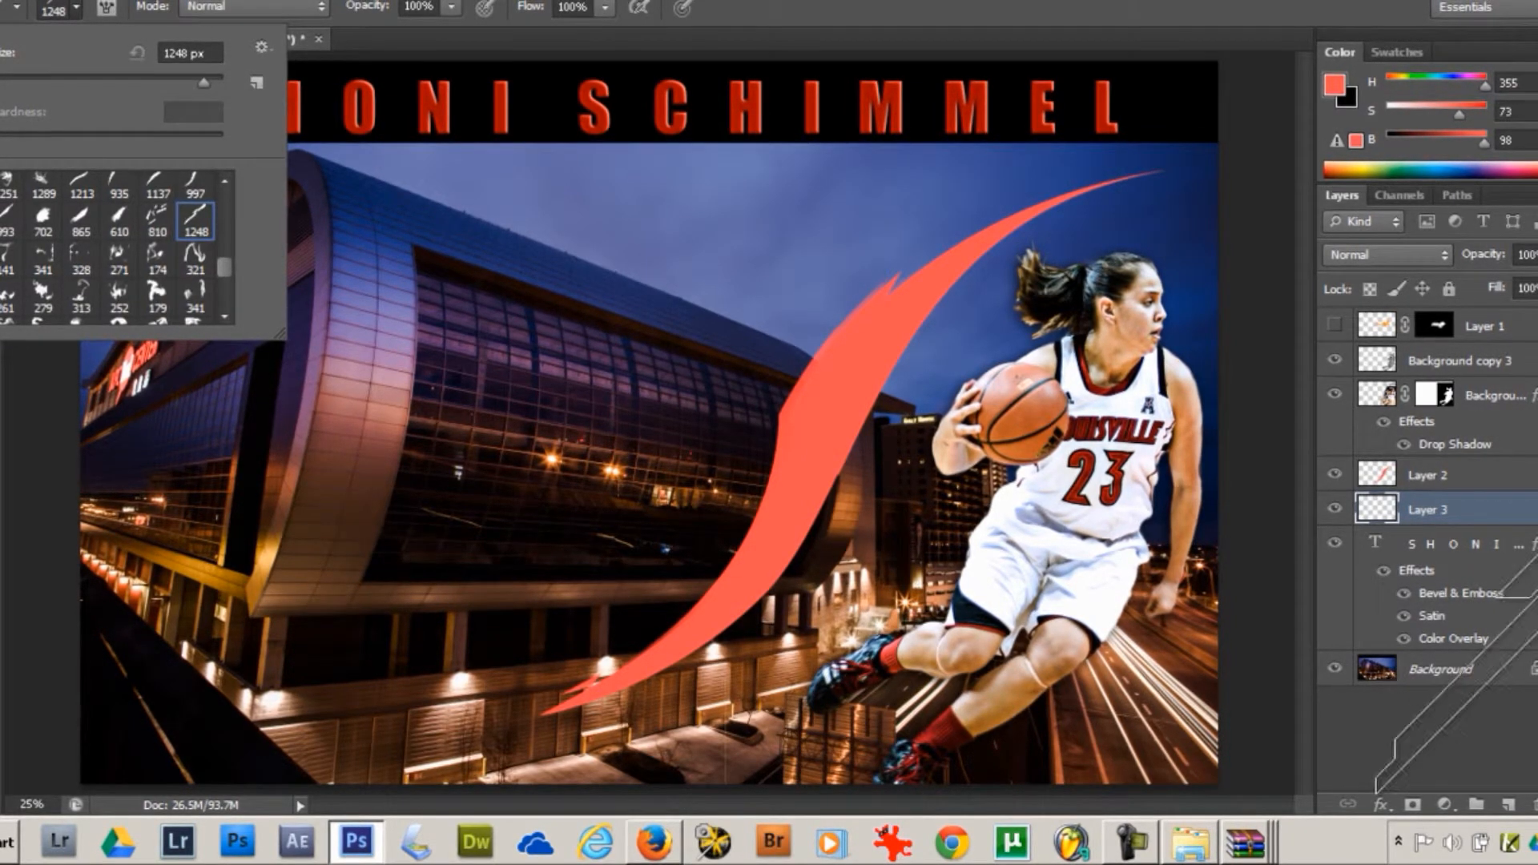
left_click(1533, 615)
left_click(811, 617)
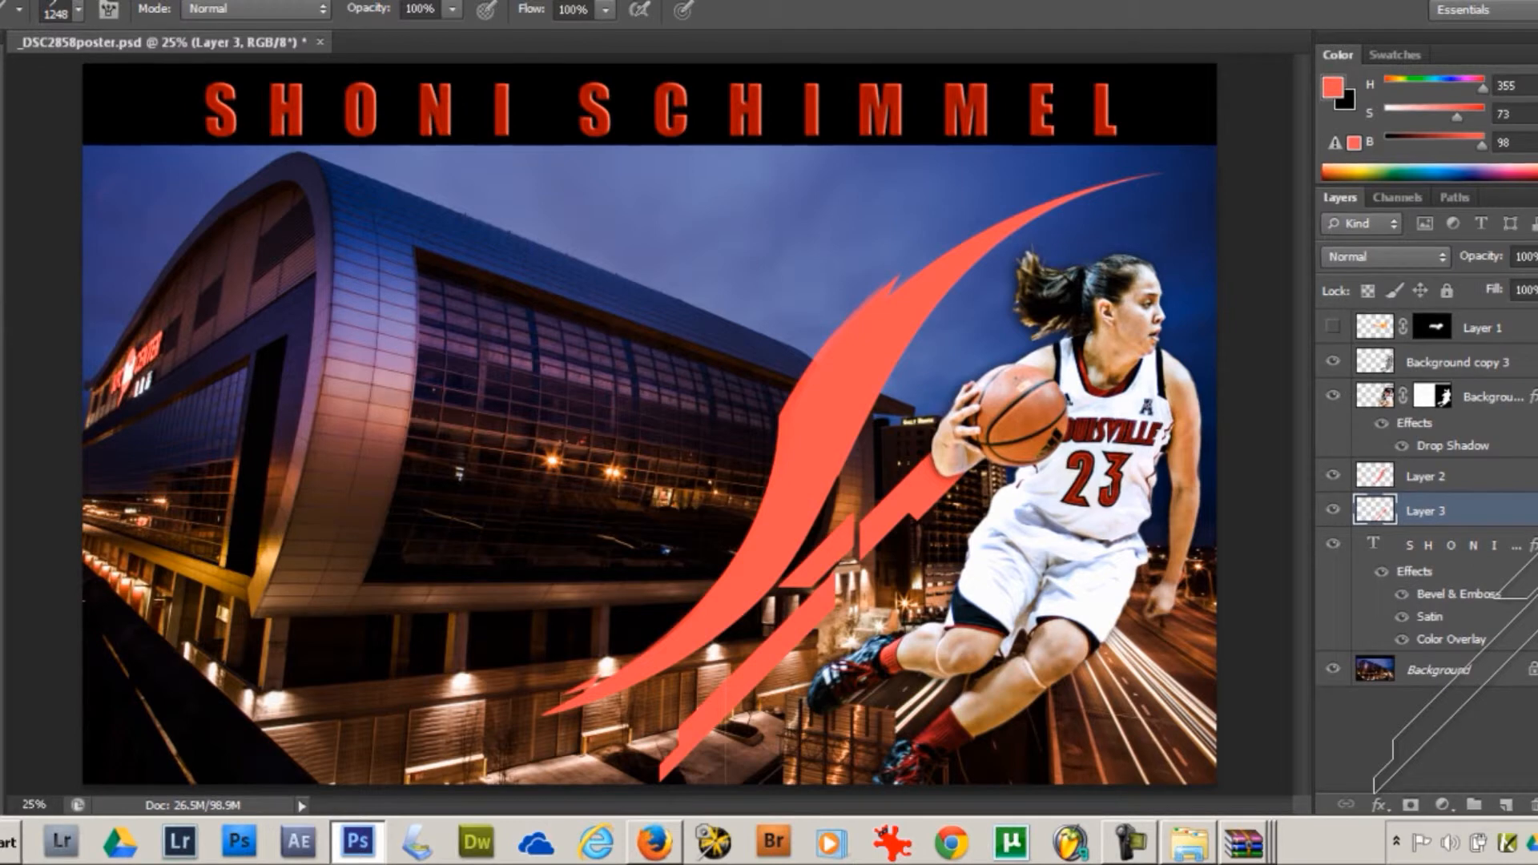
key("alt+e")
key("Down")
key("Down")
key("Down")
key("Down")
key("Down")
key("Down")
key("Down")
key("Down")
key("Down")
key("Down")
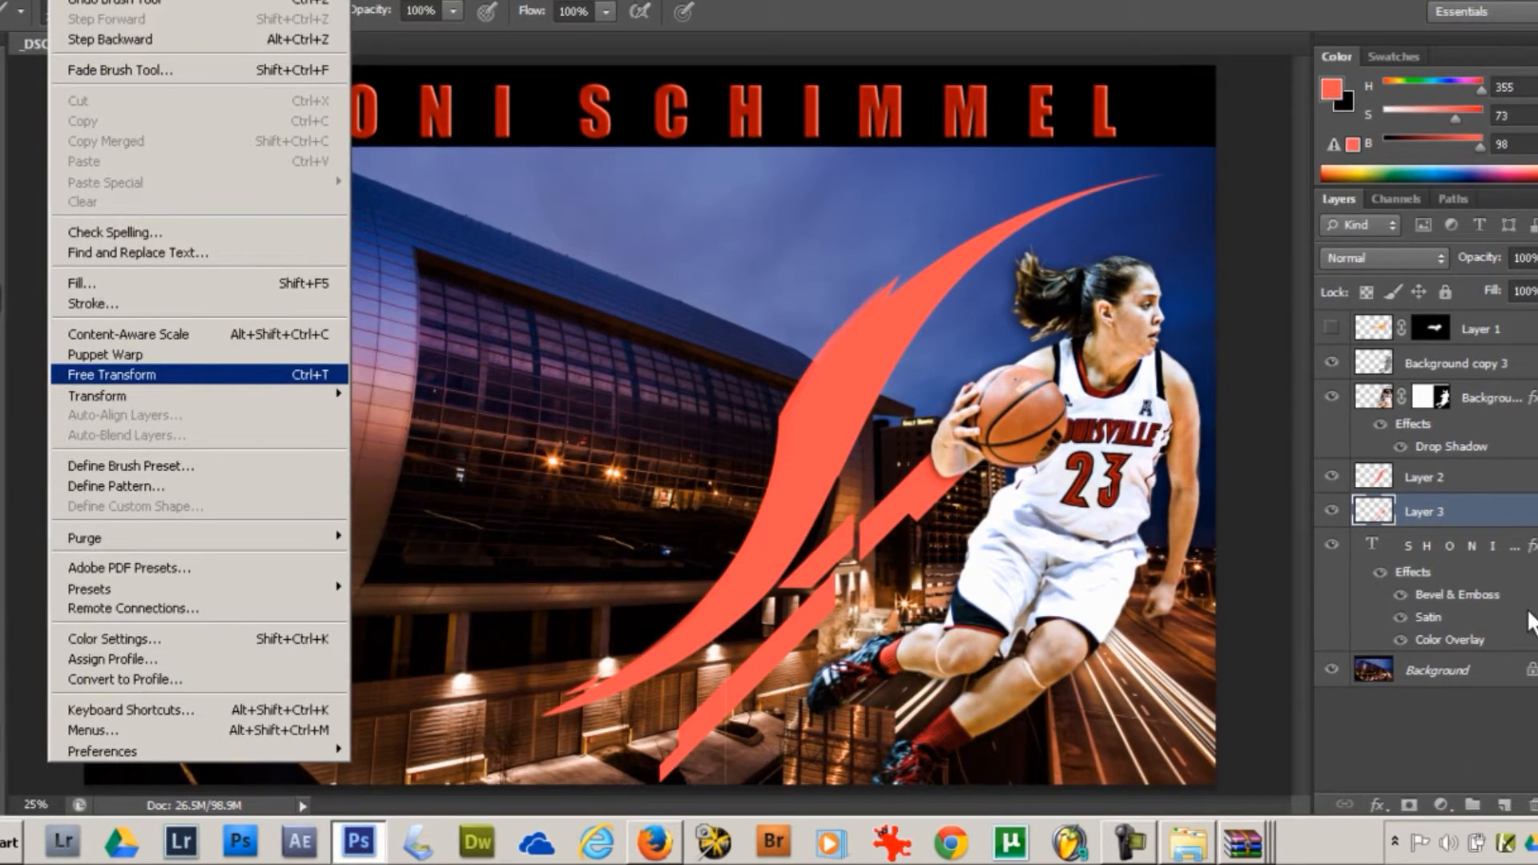
key("Return")
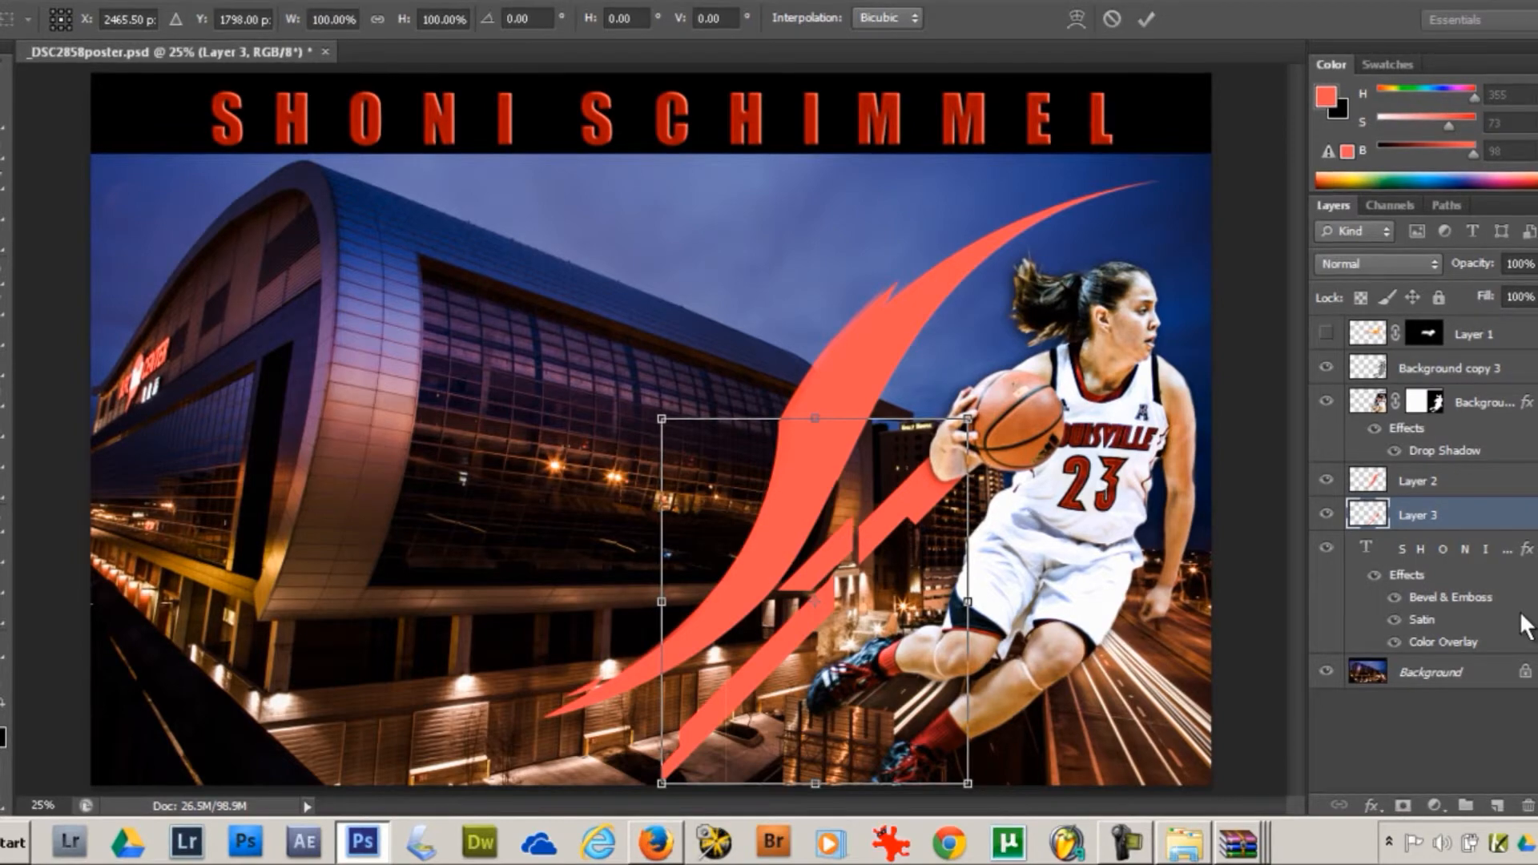
key("alt+e")
key("Escape")
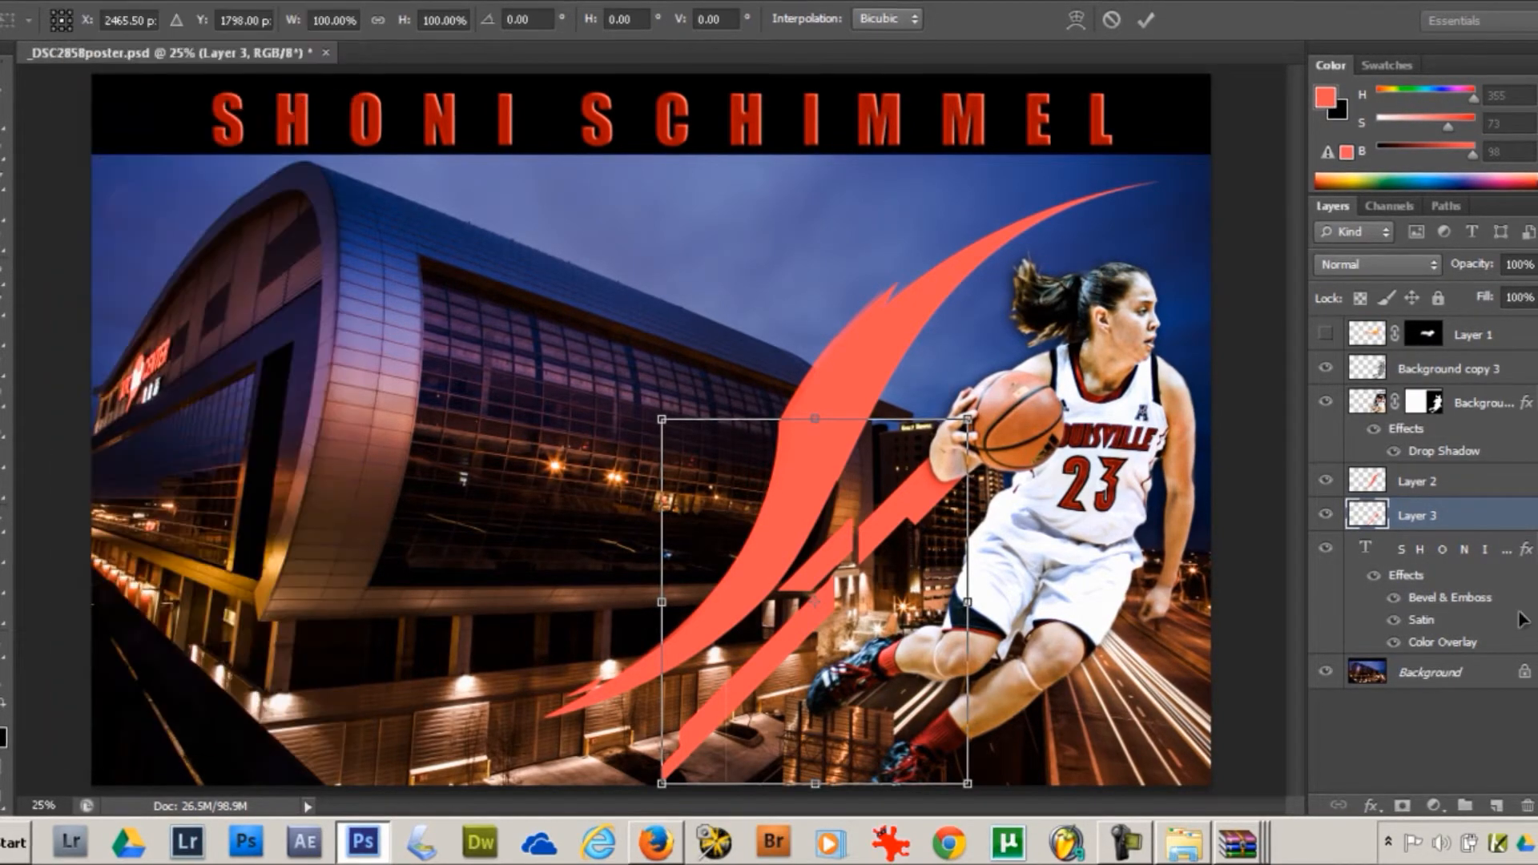
key("Return")
- Rotate Layer 3's jagged stroke counter-clockwise so it slants the opposite way, and move it up across the swoosh toward the title
key("alt+e")
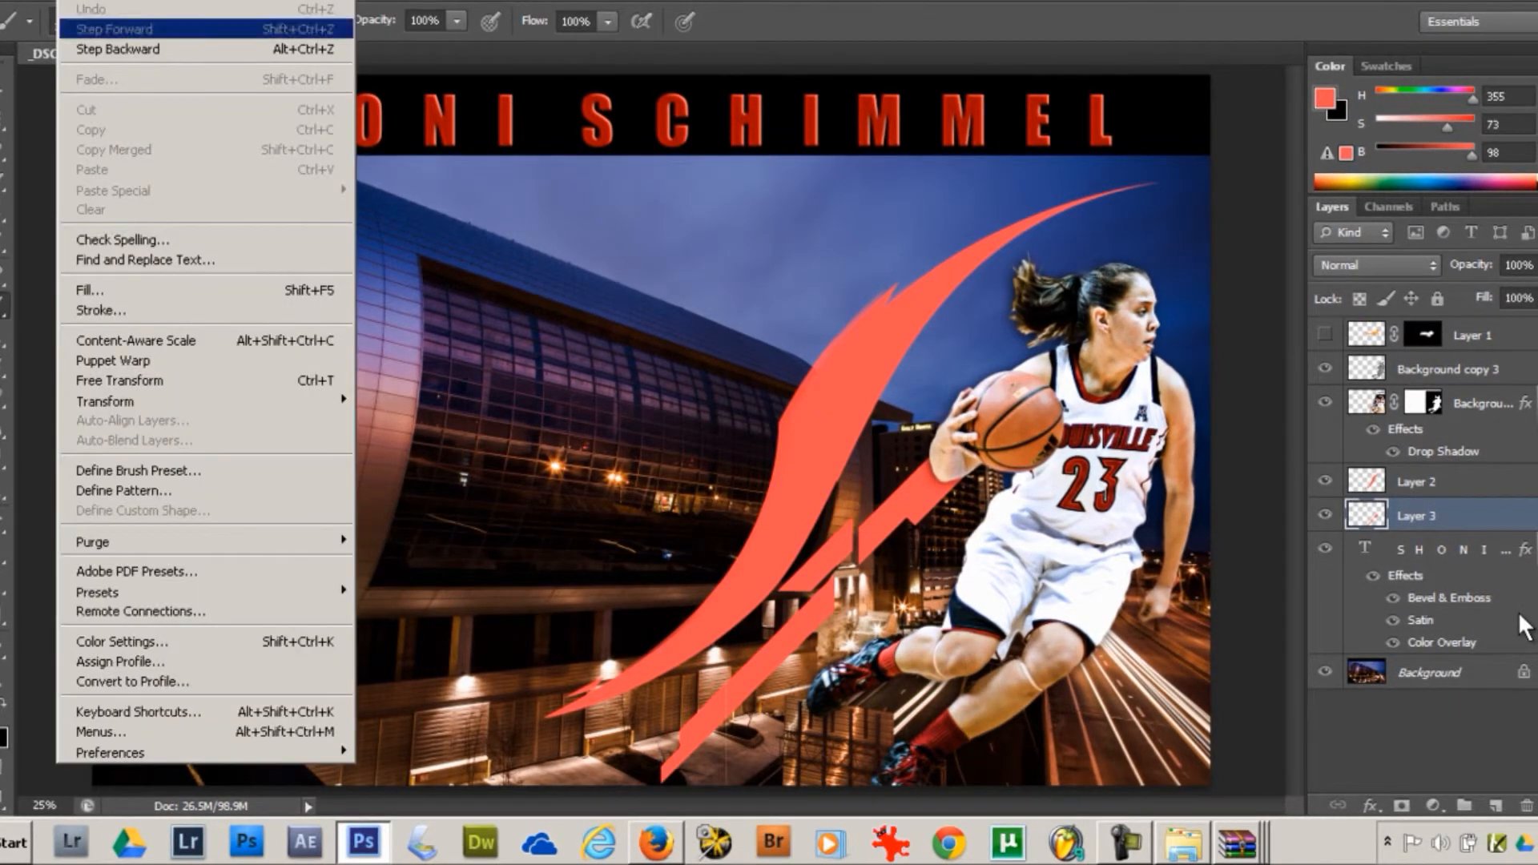
mouse_move(105, 401)
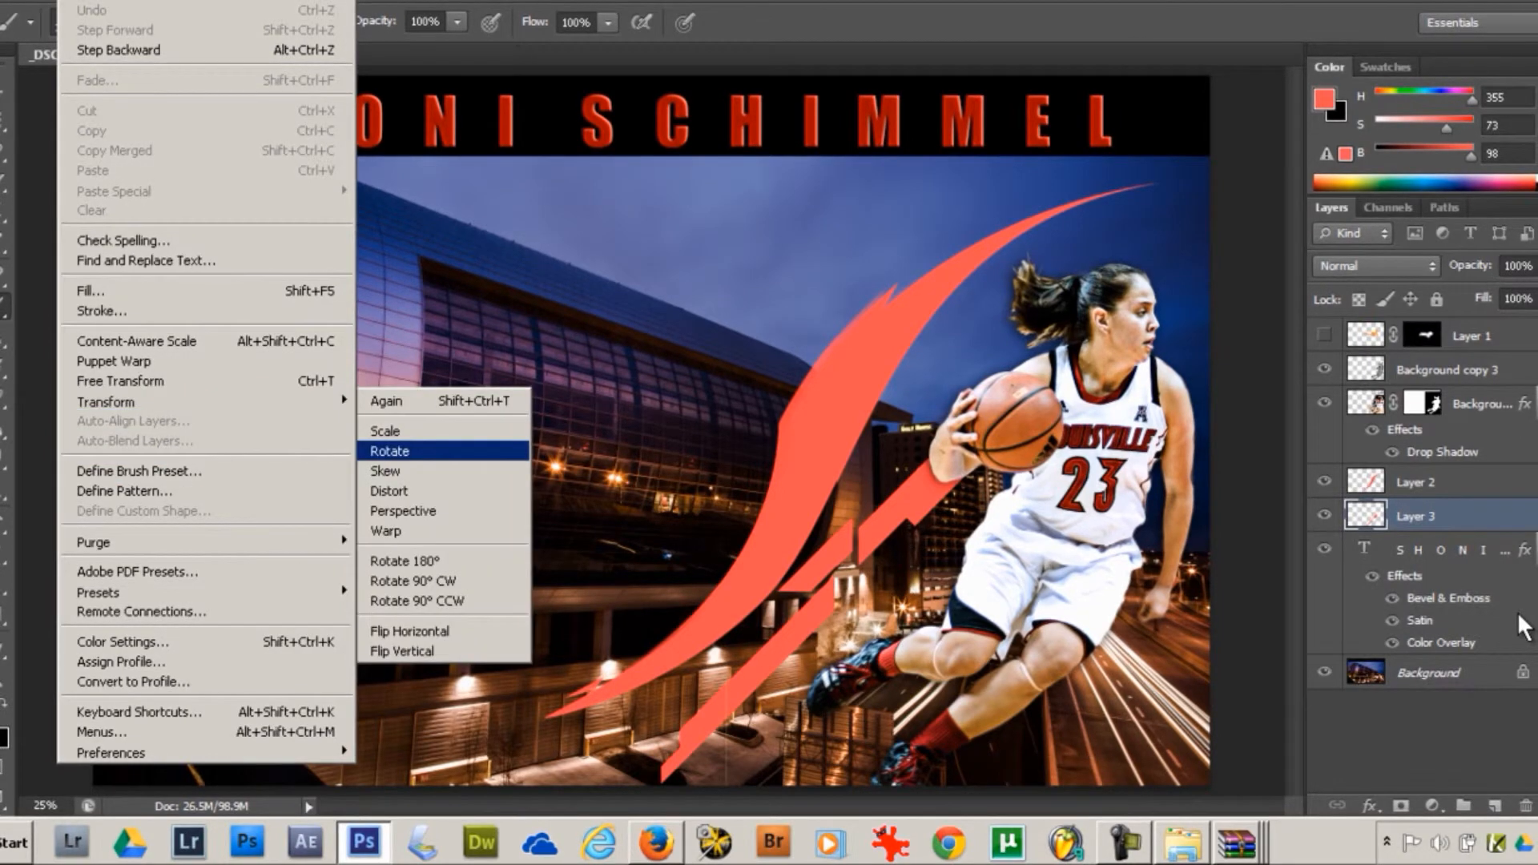
key("Return")
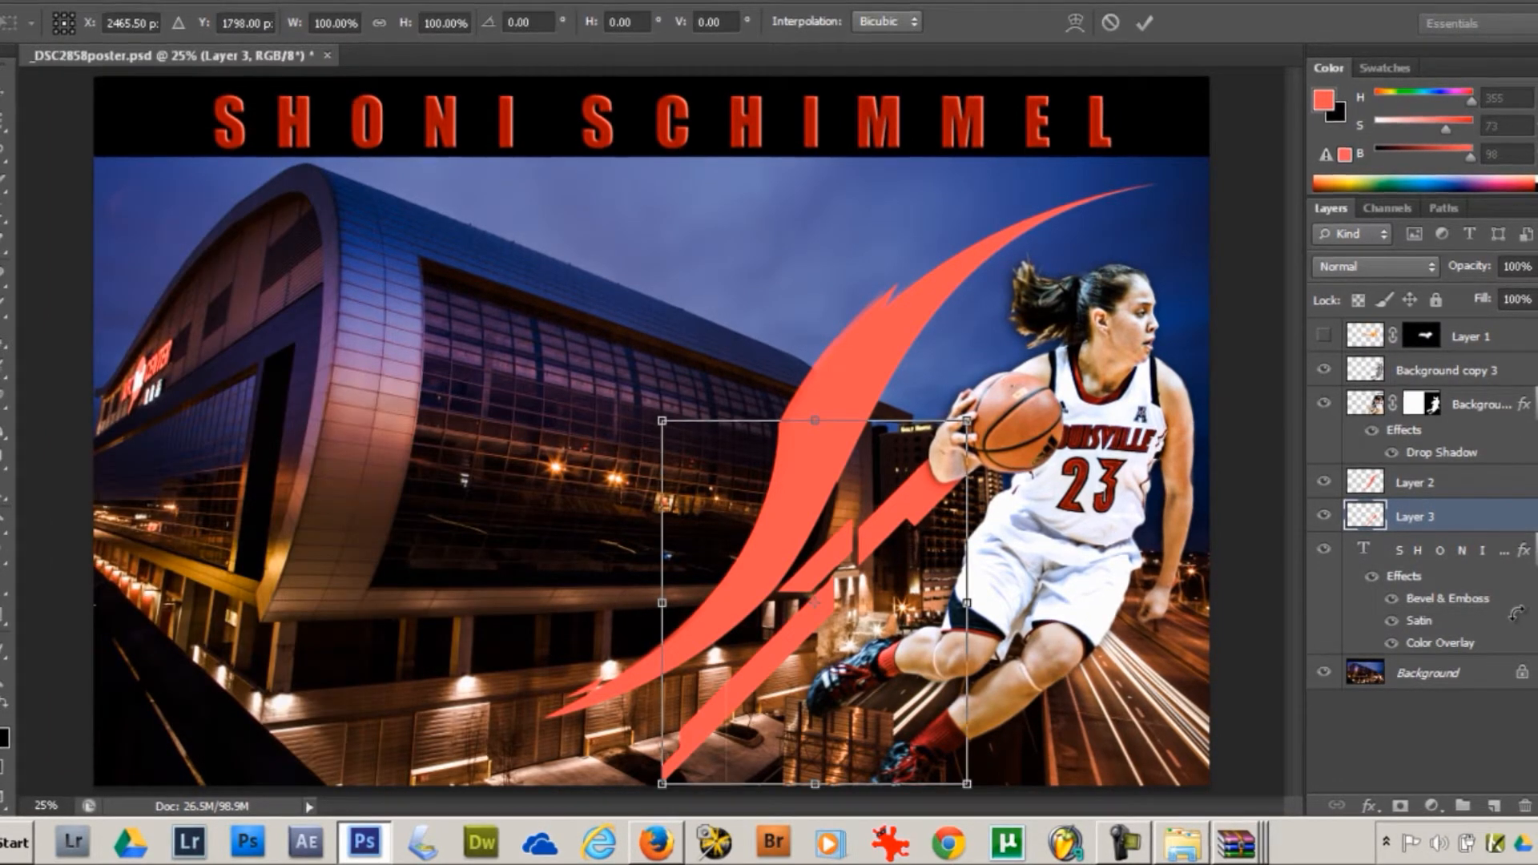
mouse_move(651, 415)
left_mouse_down()
mouse_move(636, 594)
mouse_move(648, 649)
left_mouse_up()
key("Return")
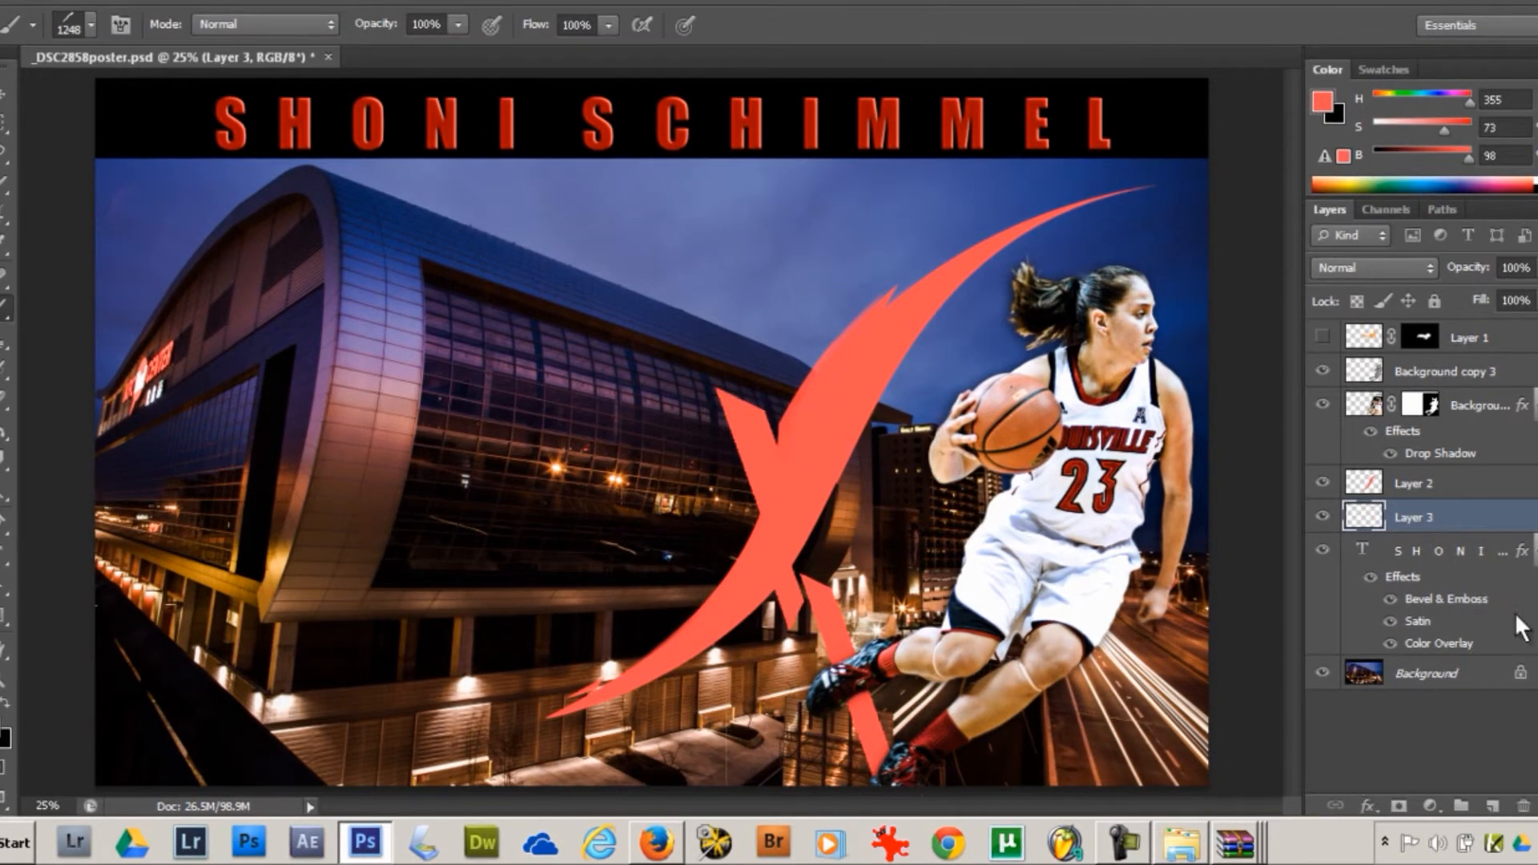
key("v")
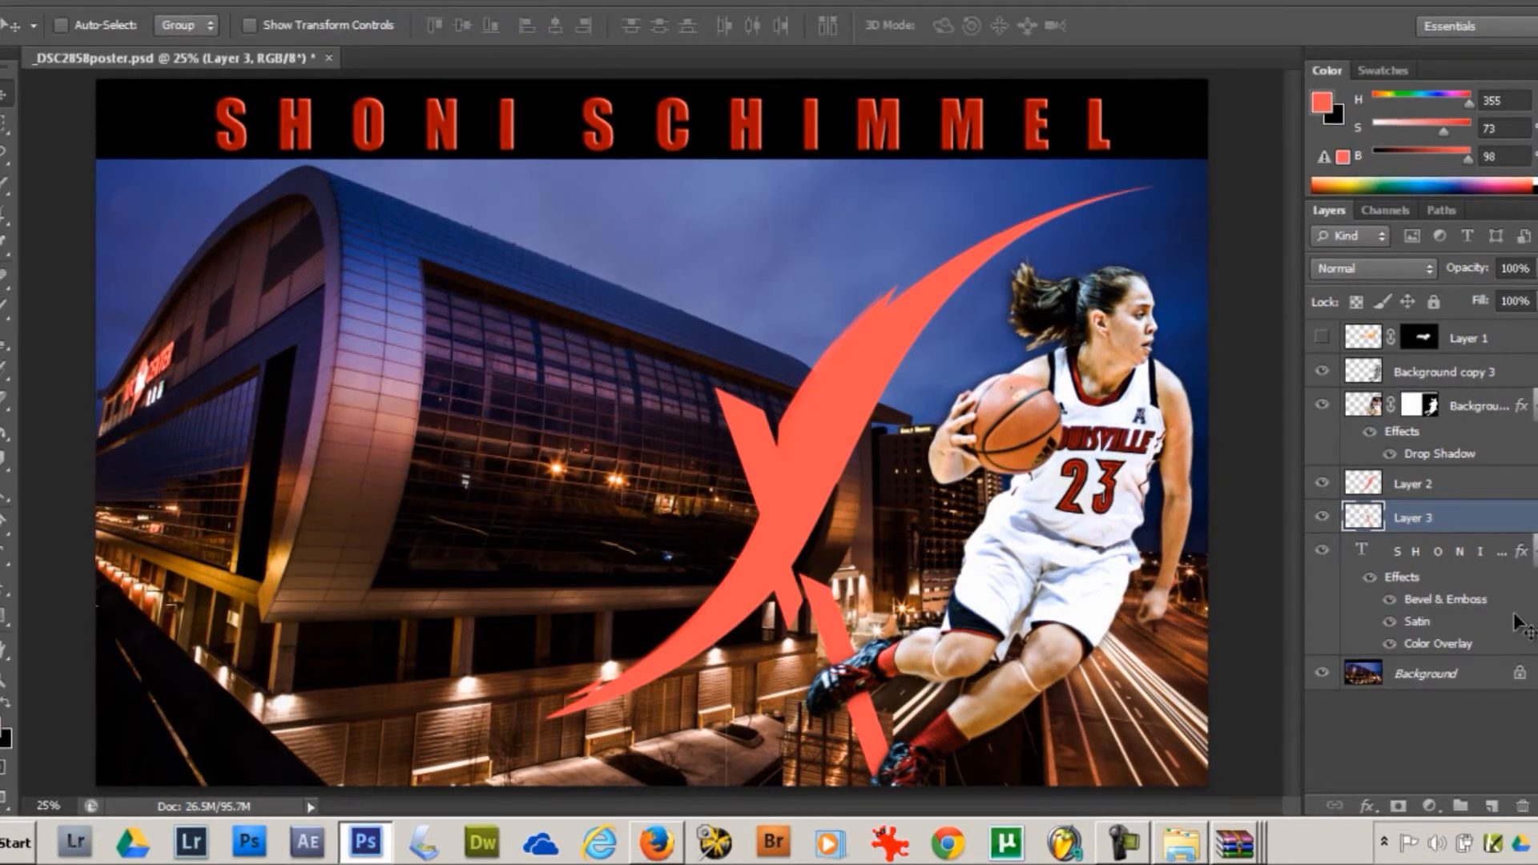
mouse_move(829, 594)
left_mouse_down()
mouse_move(990, 488)
mouse_move(990, 275)
mouse_move(937, 345)
left_mouse_up()
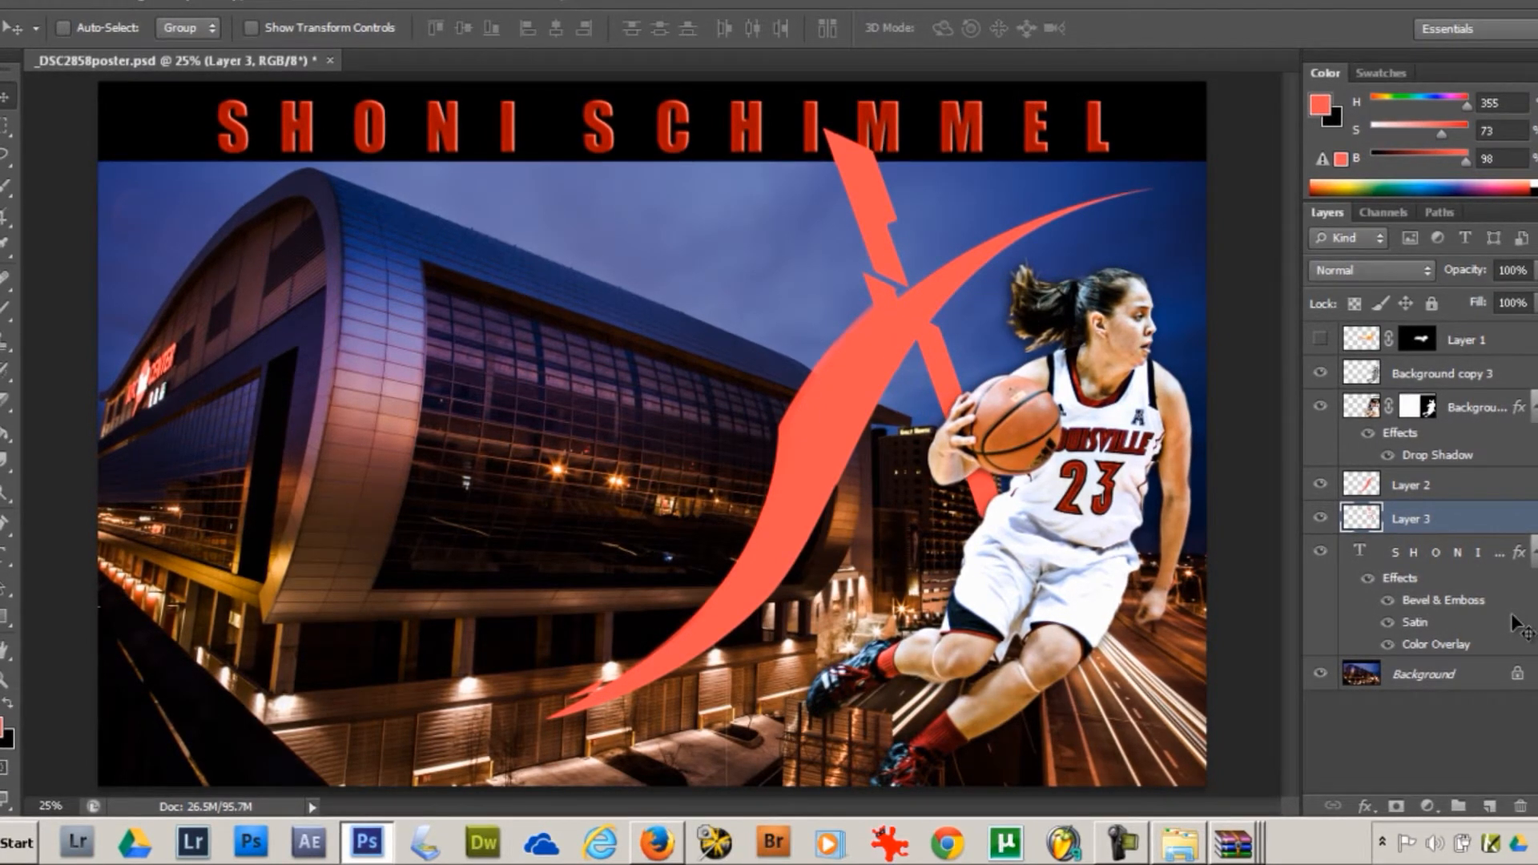
- Delete the swoosh and jagged stroke layers and add a new empty layer above the title text layer
left_click_drag(1475, 519, 1490, 799)
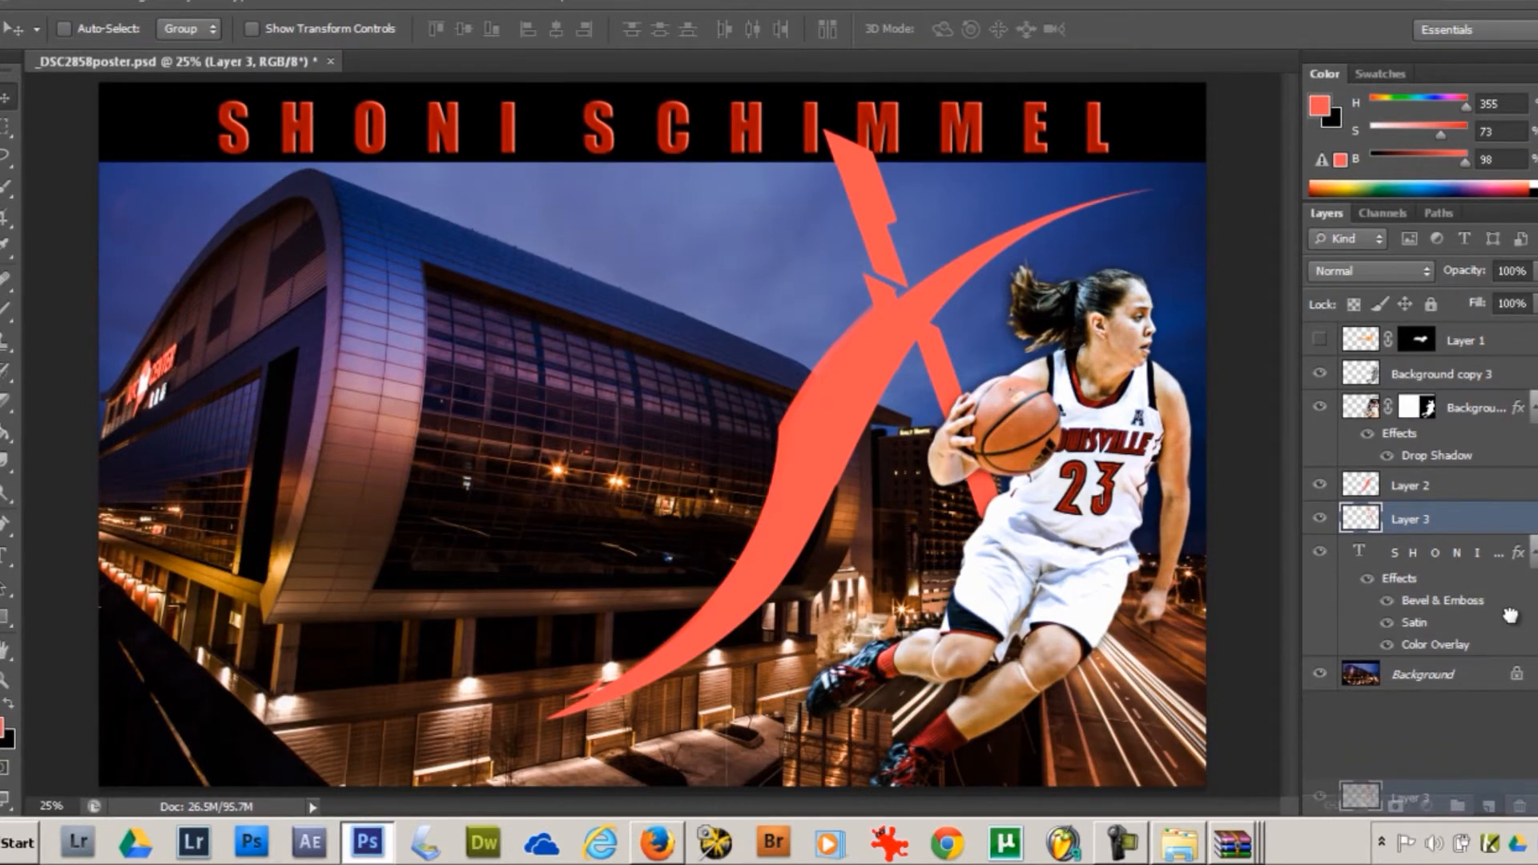
left_click_drag(1509, 509, 1518, 805)
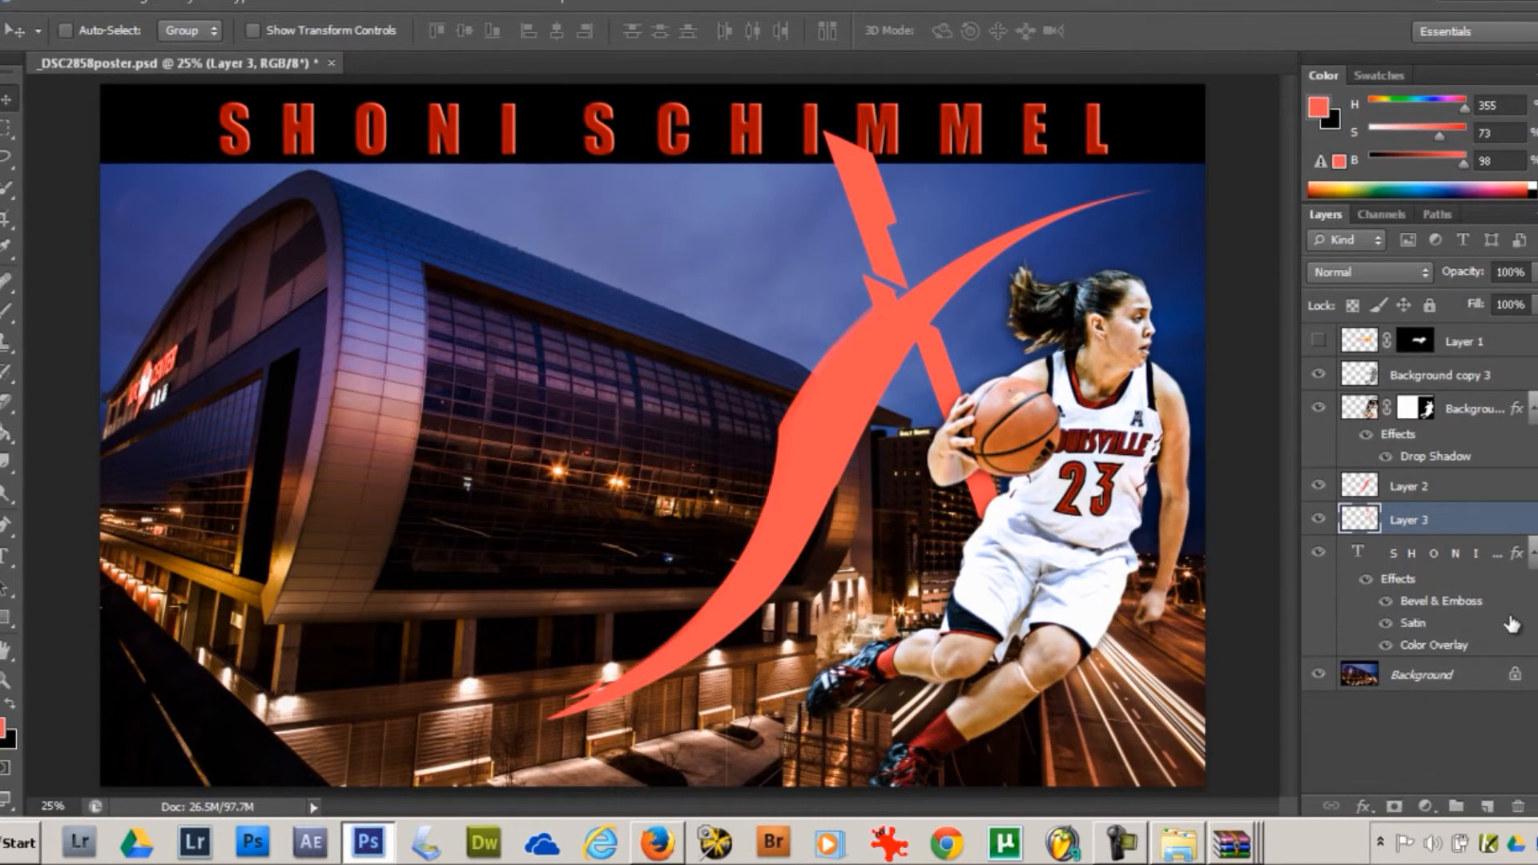
left_click_drag(1509, 486, 1519, 806)
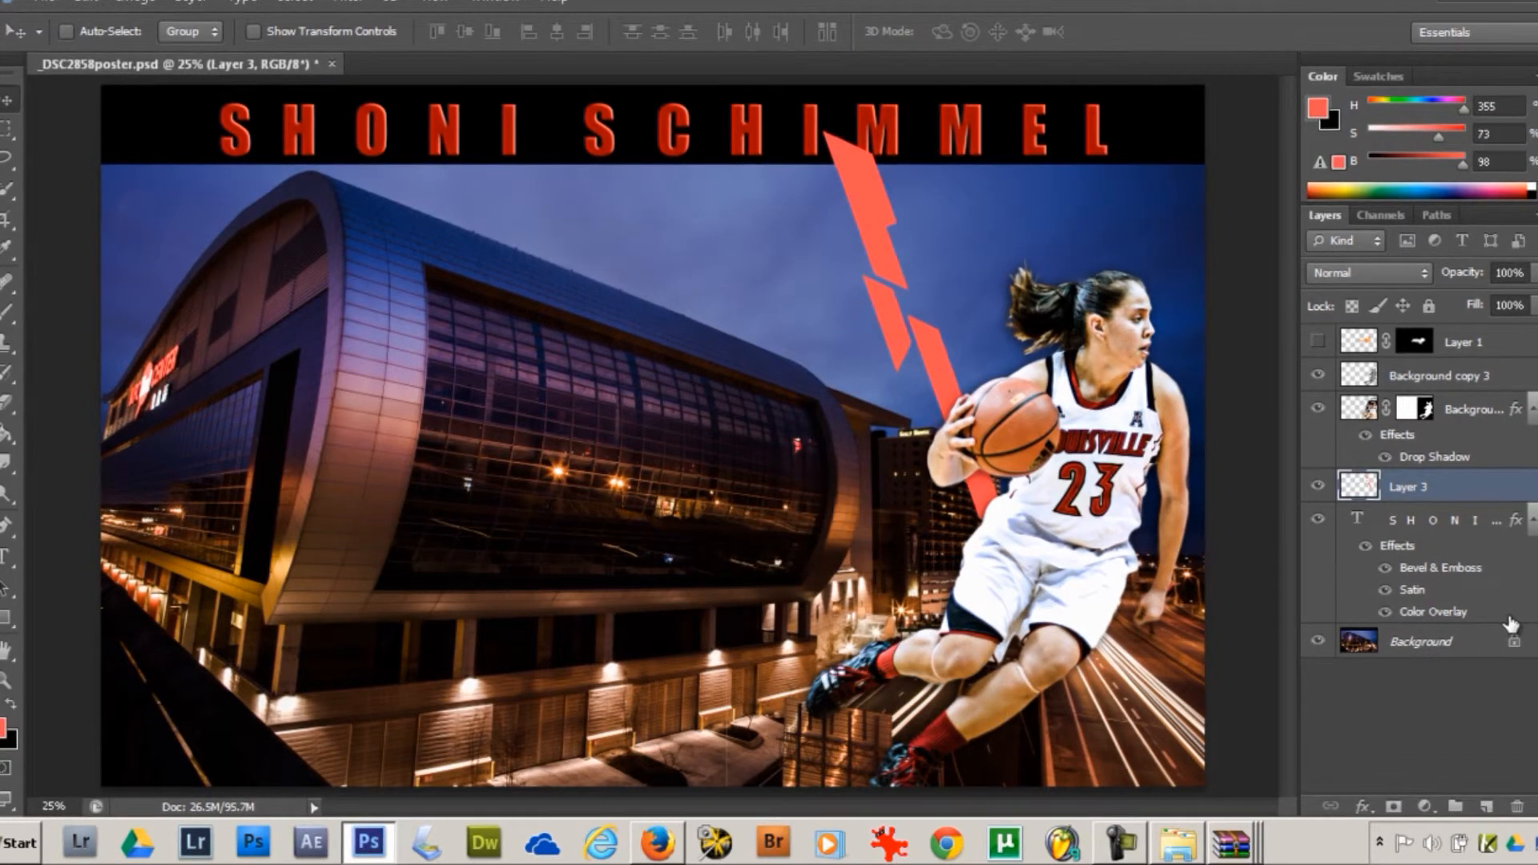
left_click_drag(1510, 486, 1519, 806)
key("ctrl+shift+alt+n")
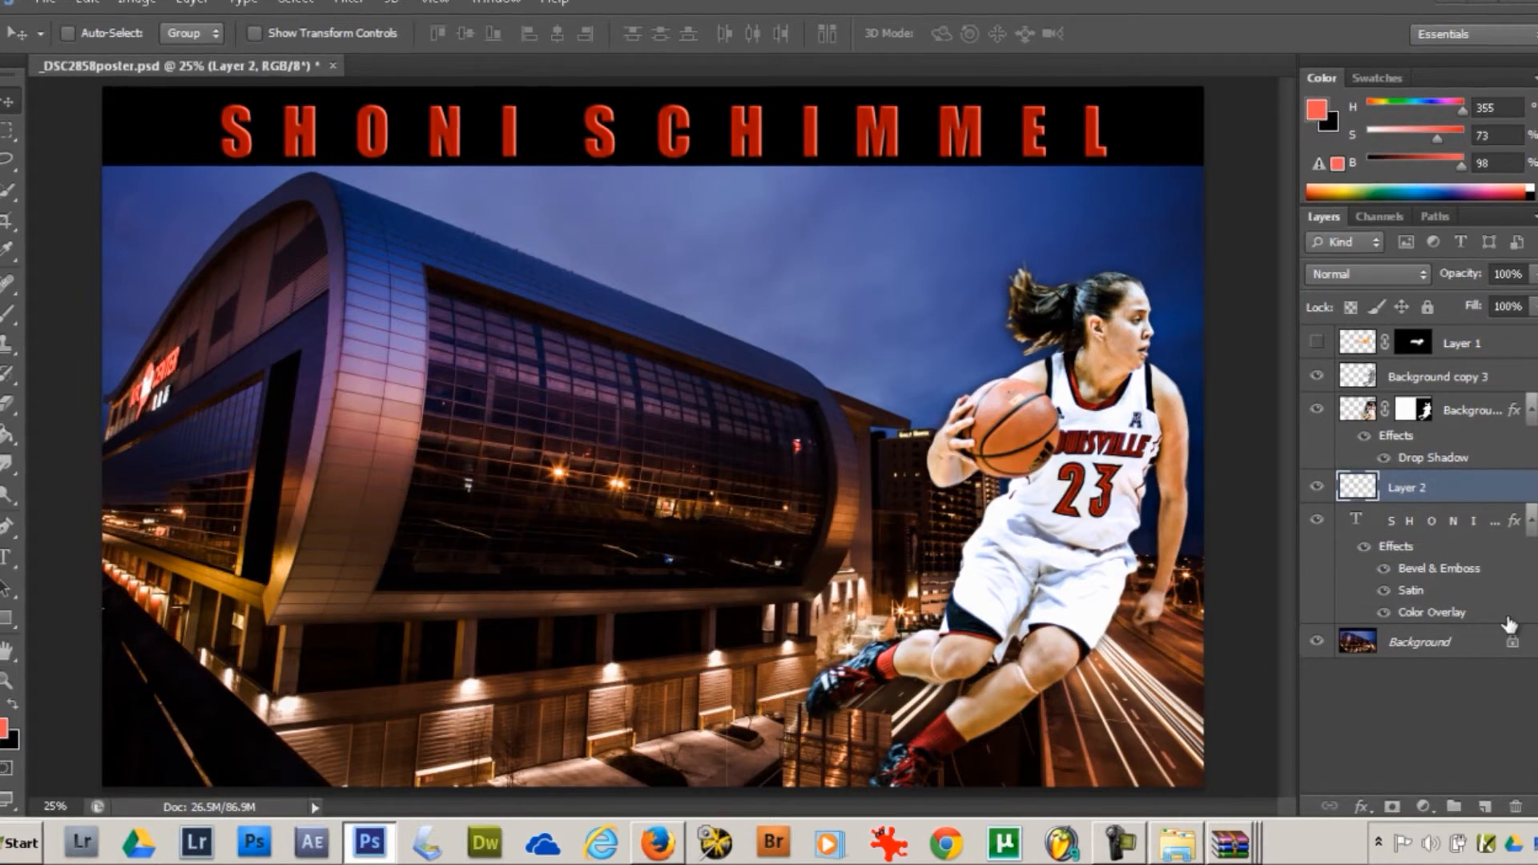
- Choose a 675 px paint-splatter brush and enlarge it to 2700 px
key("b")
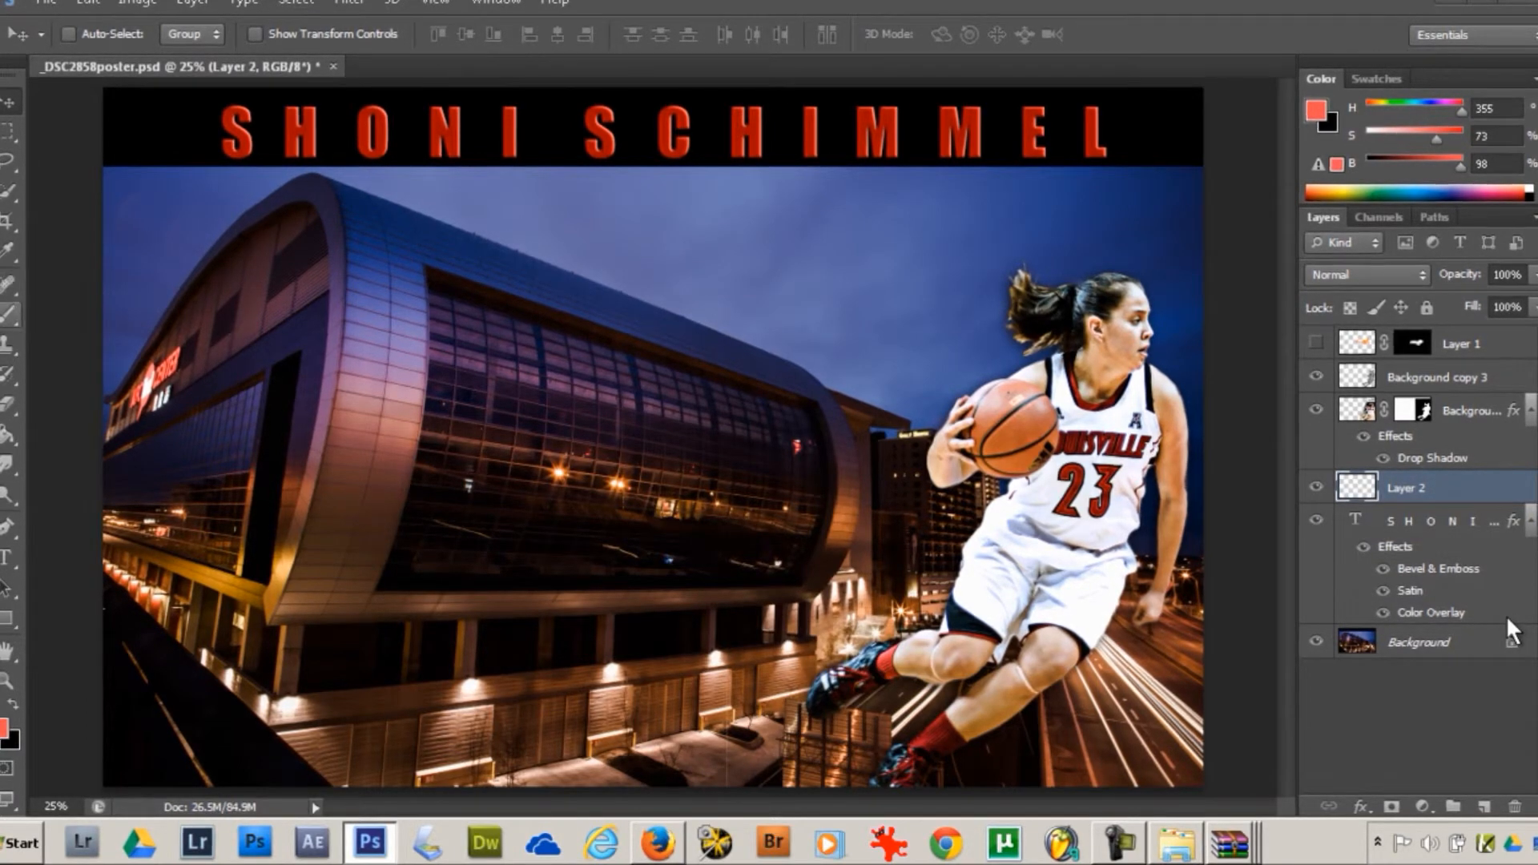
key("Return")
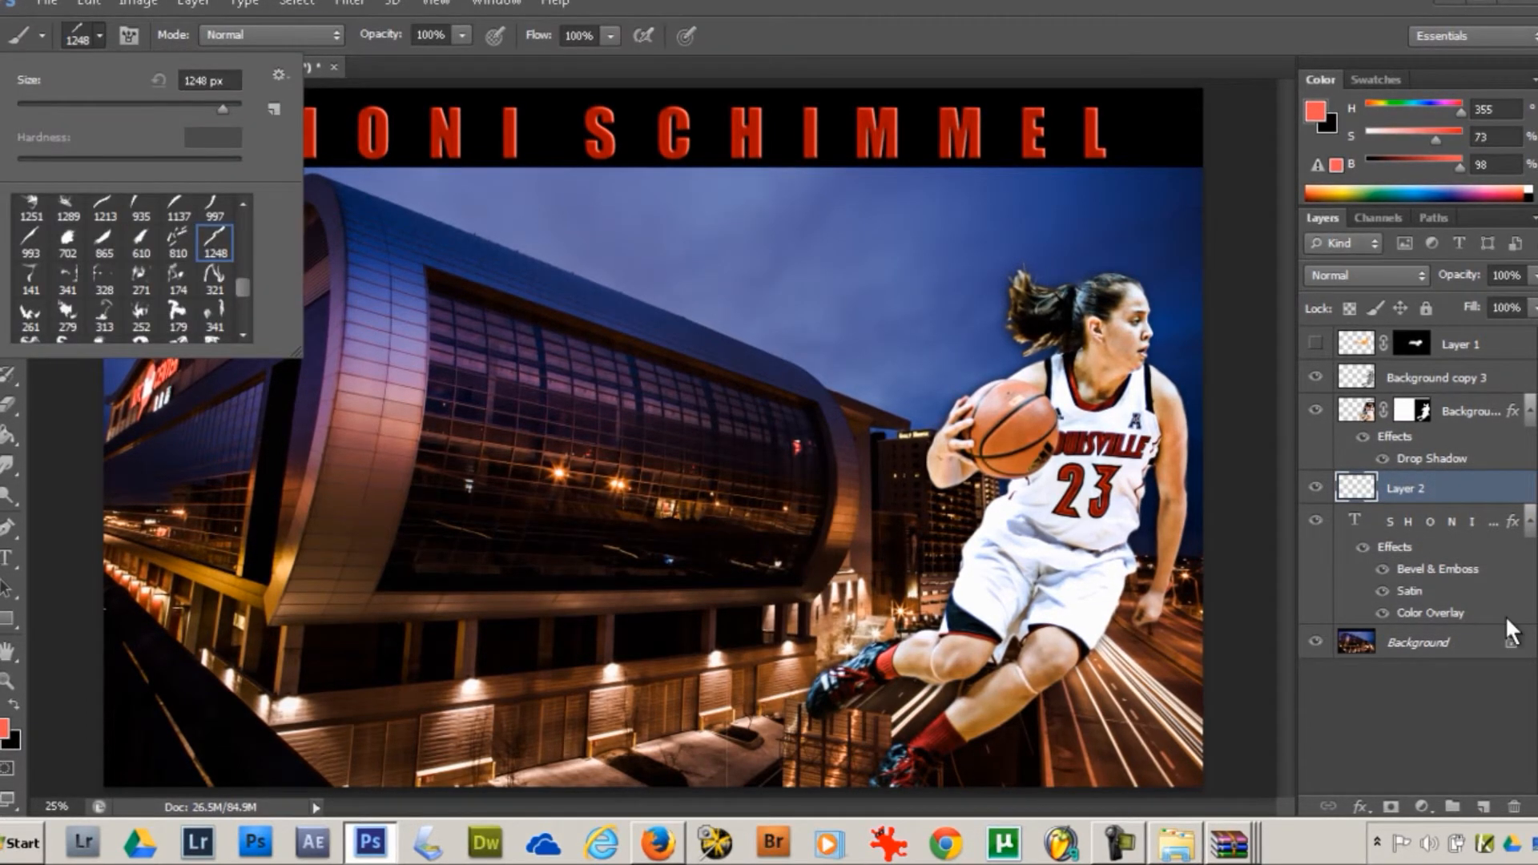
scroll(132, 269, "up", 10)
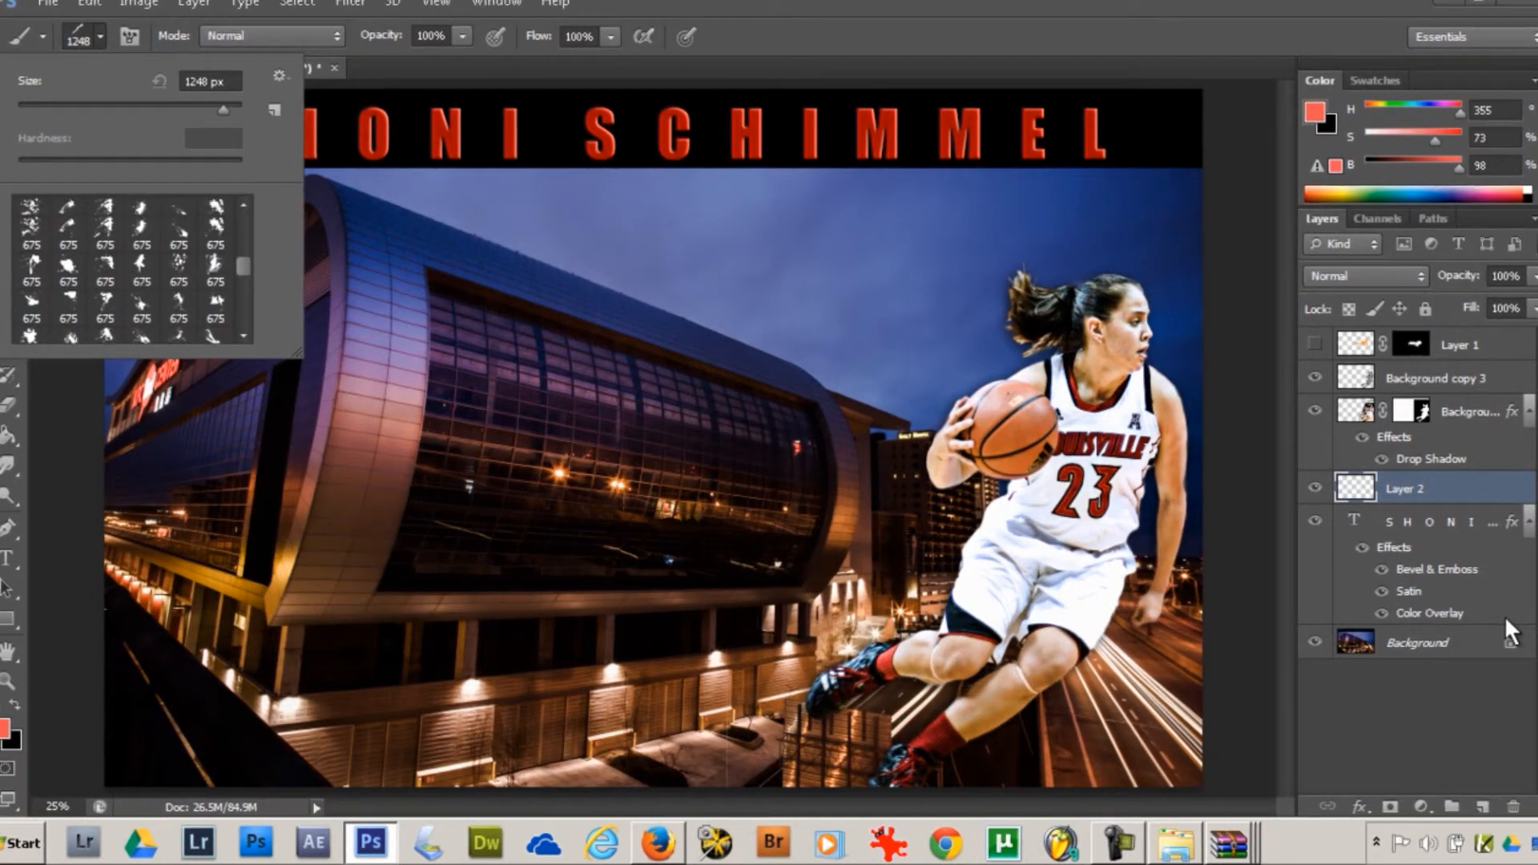
scroll(132, 269, "up", 2)
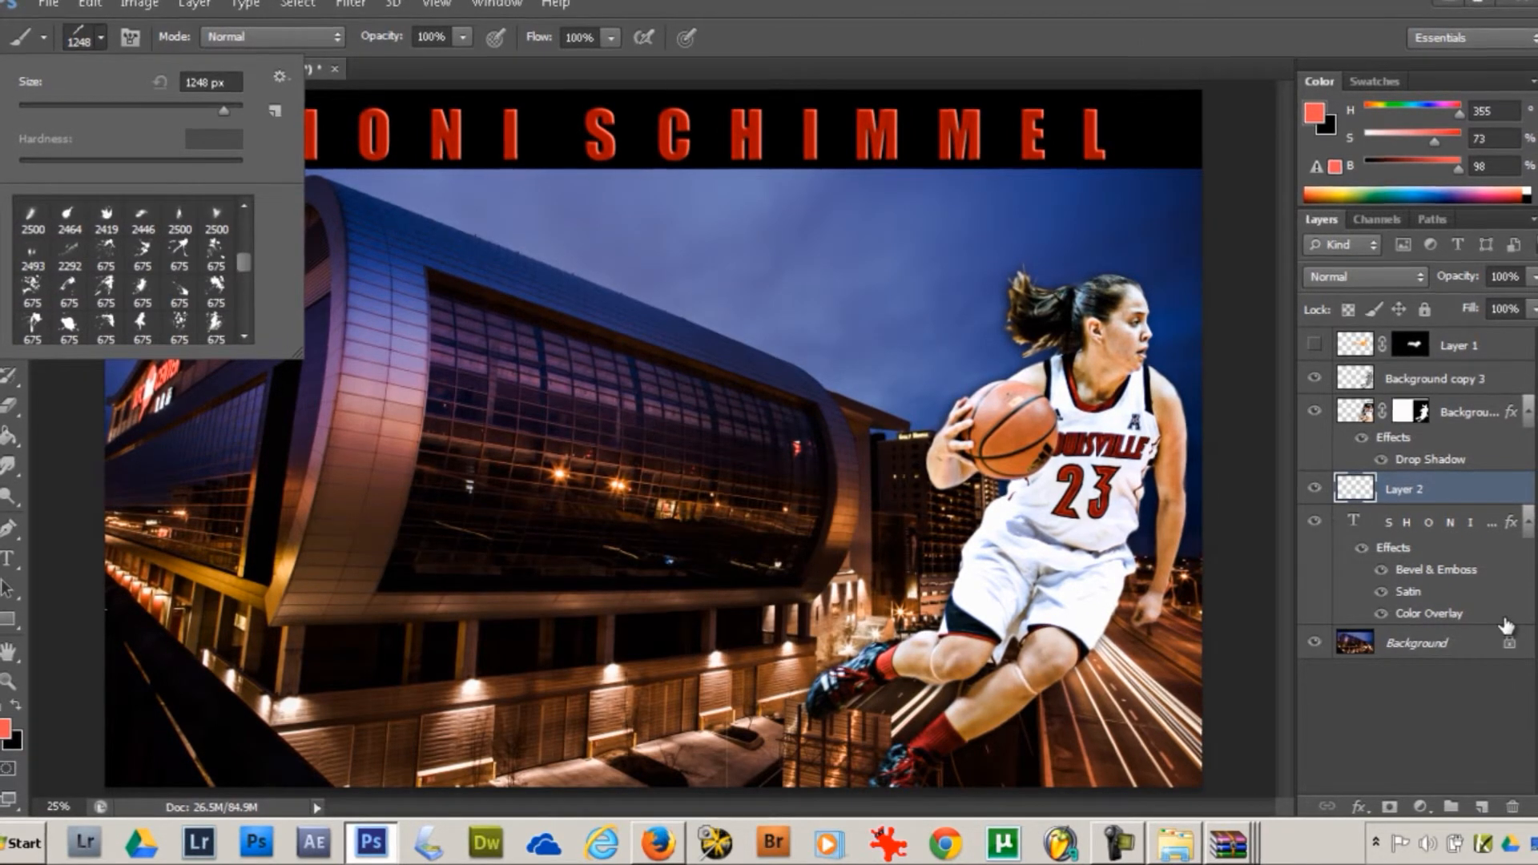
left_click(180, 253)
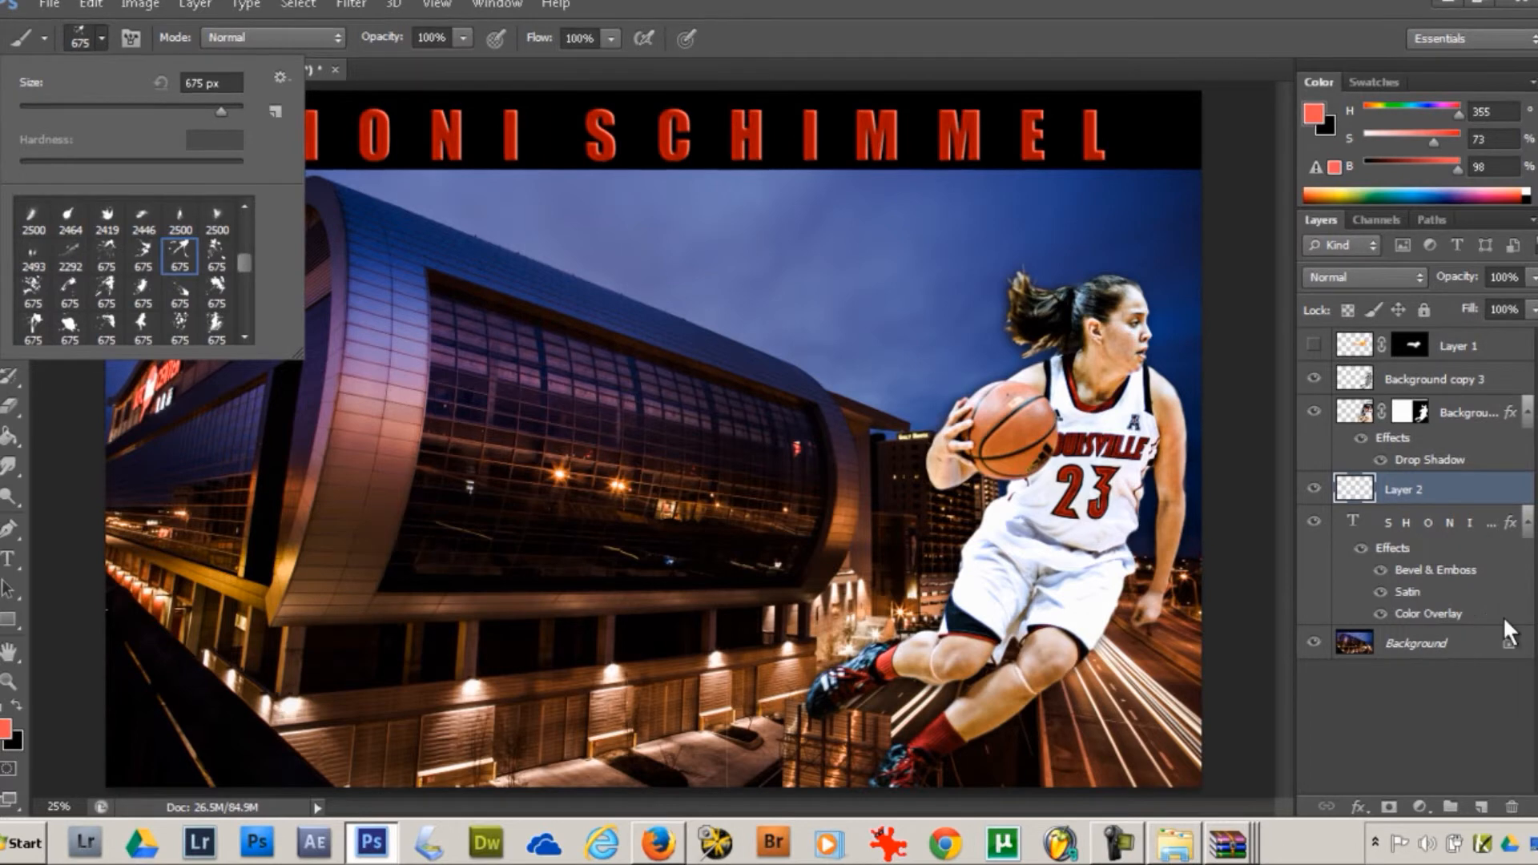
left_click(101, 38)
key("bracketright")
key("bracketright")
key("bracketright")
key("bracketright")
key("bracketright")
key("bracketright")
key("bracketright")
key("bracketright")
key("bracketright")
key("bracketright")
key("bracketright")
key("bracketright")
key("bracketright")
key("bracketright")
key("bracketright")
key("bracketright")
key("bracketright")
key("bracketright")
key("bracketright")
key("bracketright")
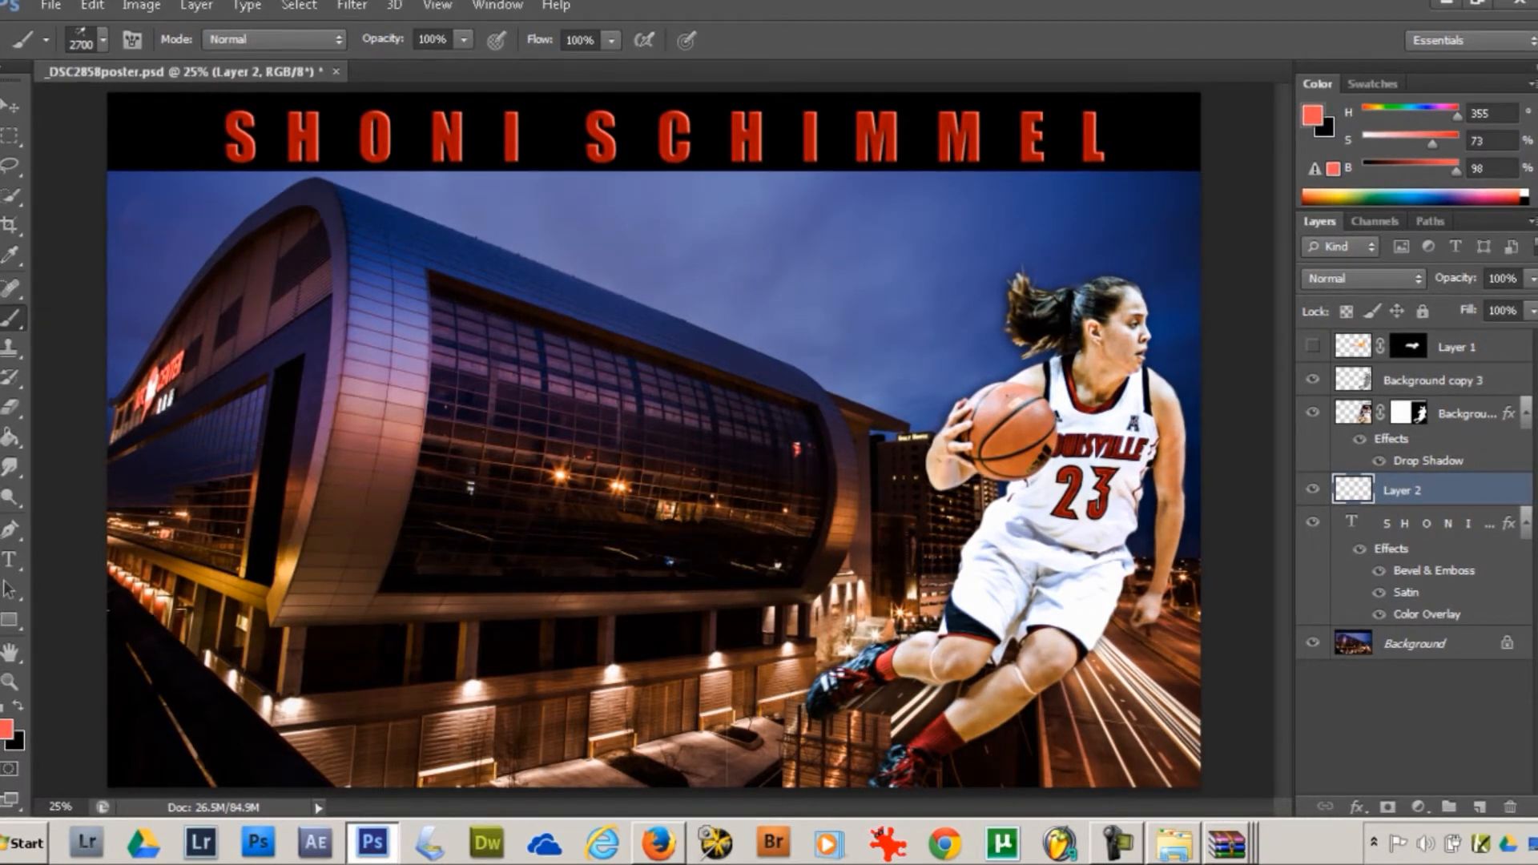
- Try stamping the splatter twice in light red behind the player on Layer 2, and undo the stamps
left_click(909, 552)
left_click(951, 378)
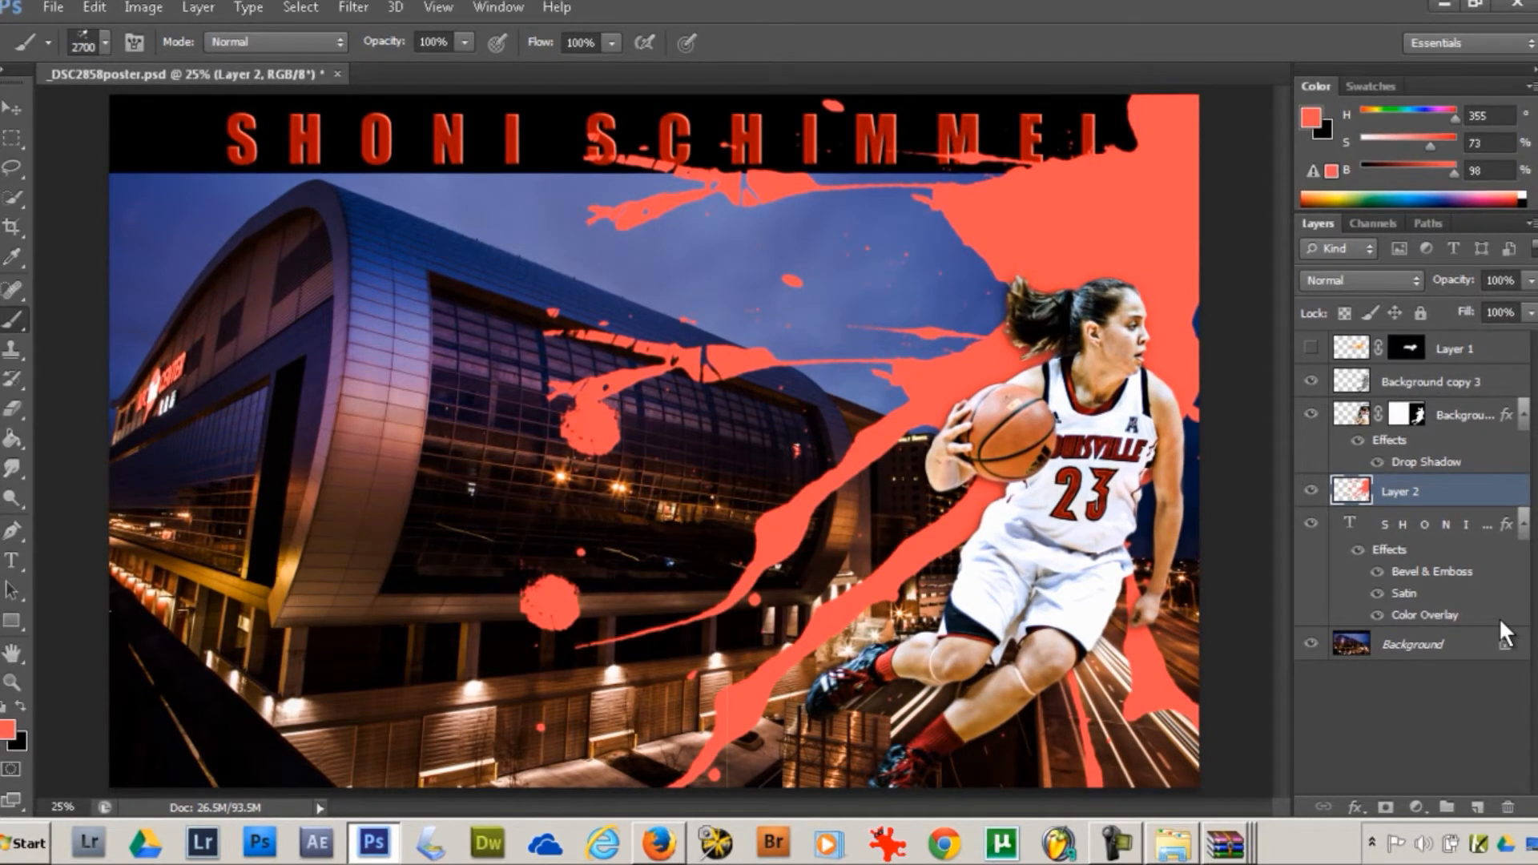
key("ctrl+u")
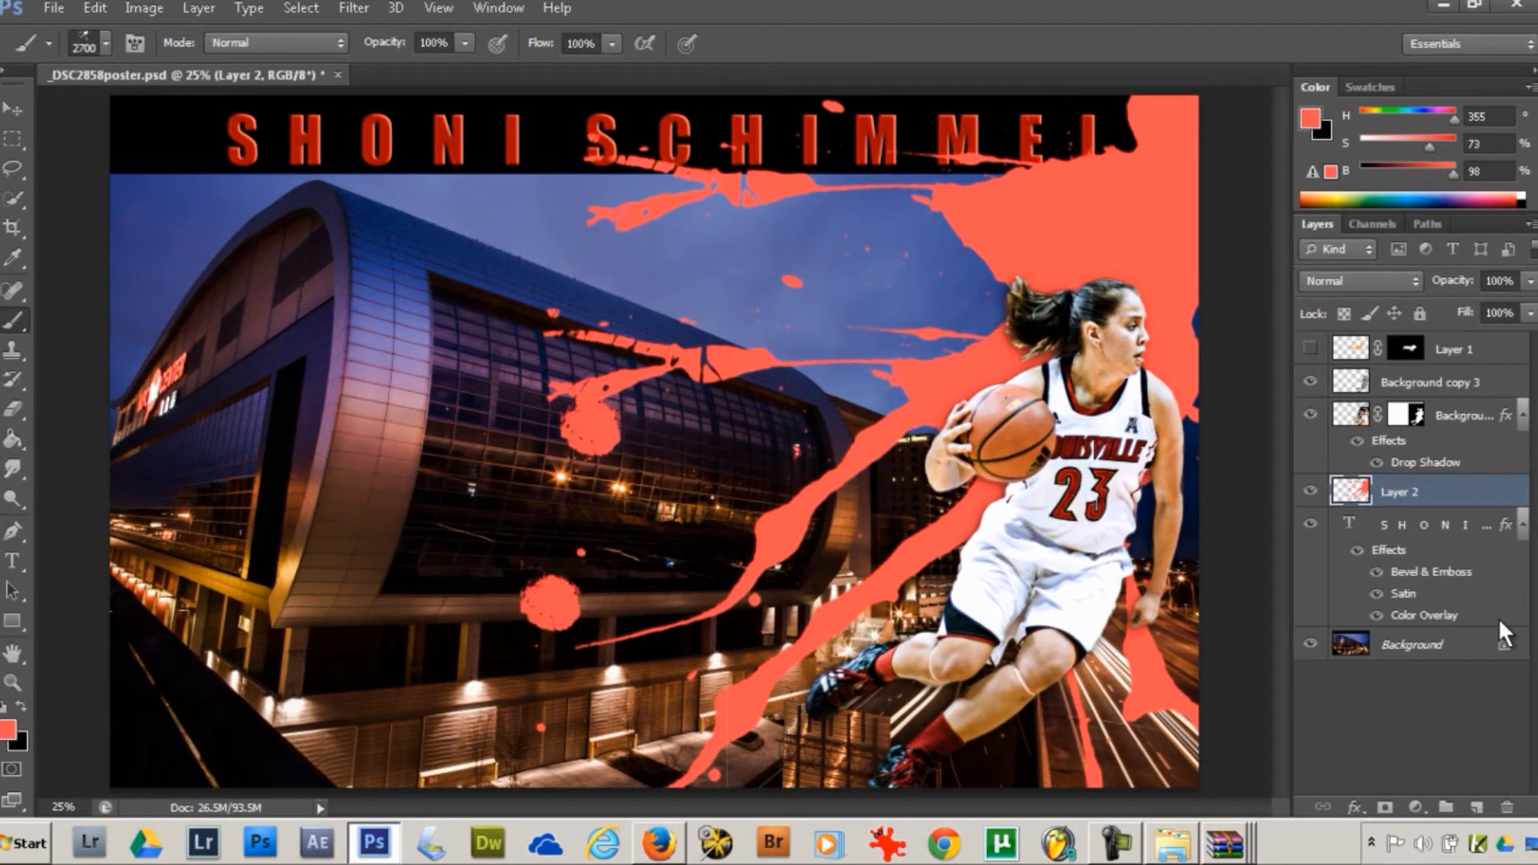
key("alt+e")
key("Down")
key("Return")
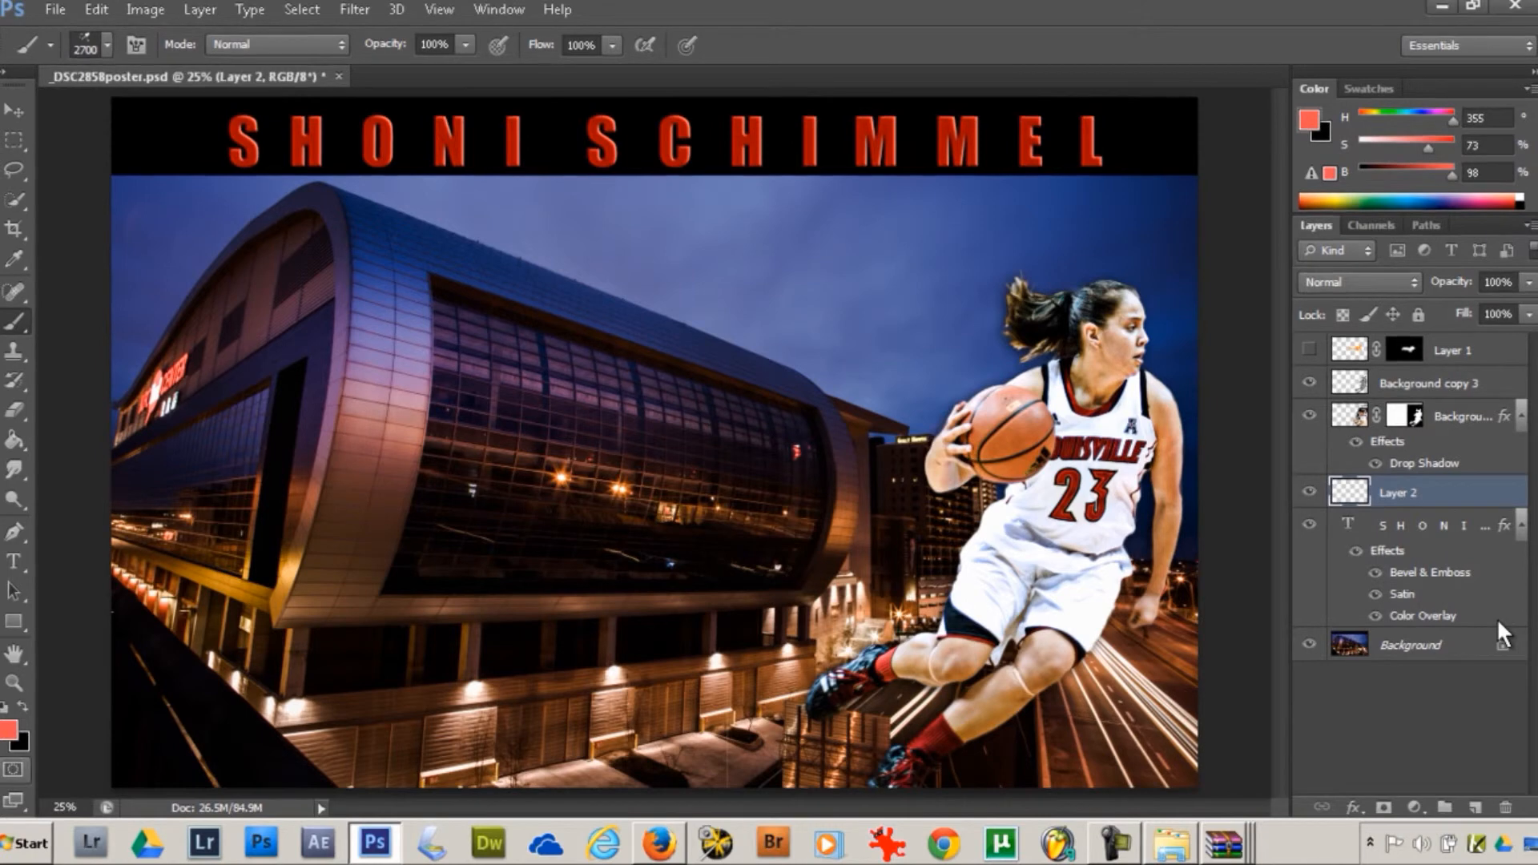
- Set the foreground color to a saturated red (H 355, S 99, B 96) and stamp the splatter once behind the player on Layer 2
key("n")
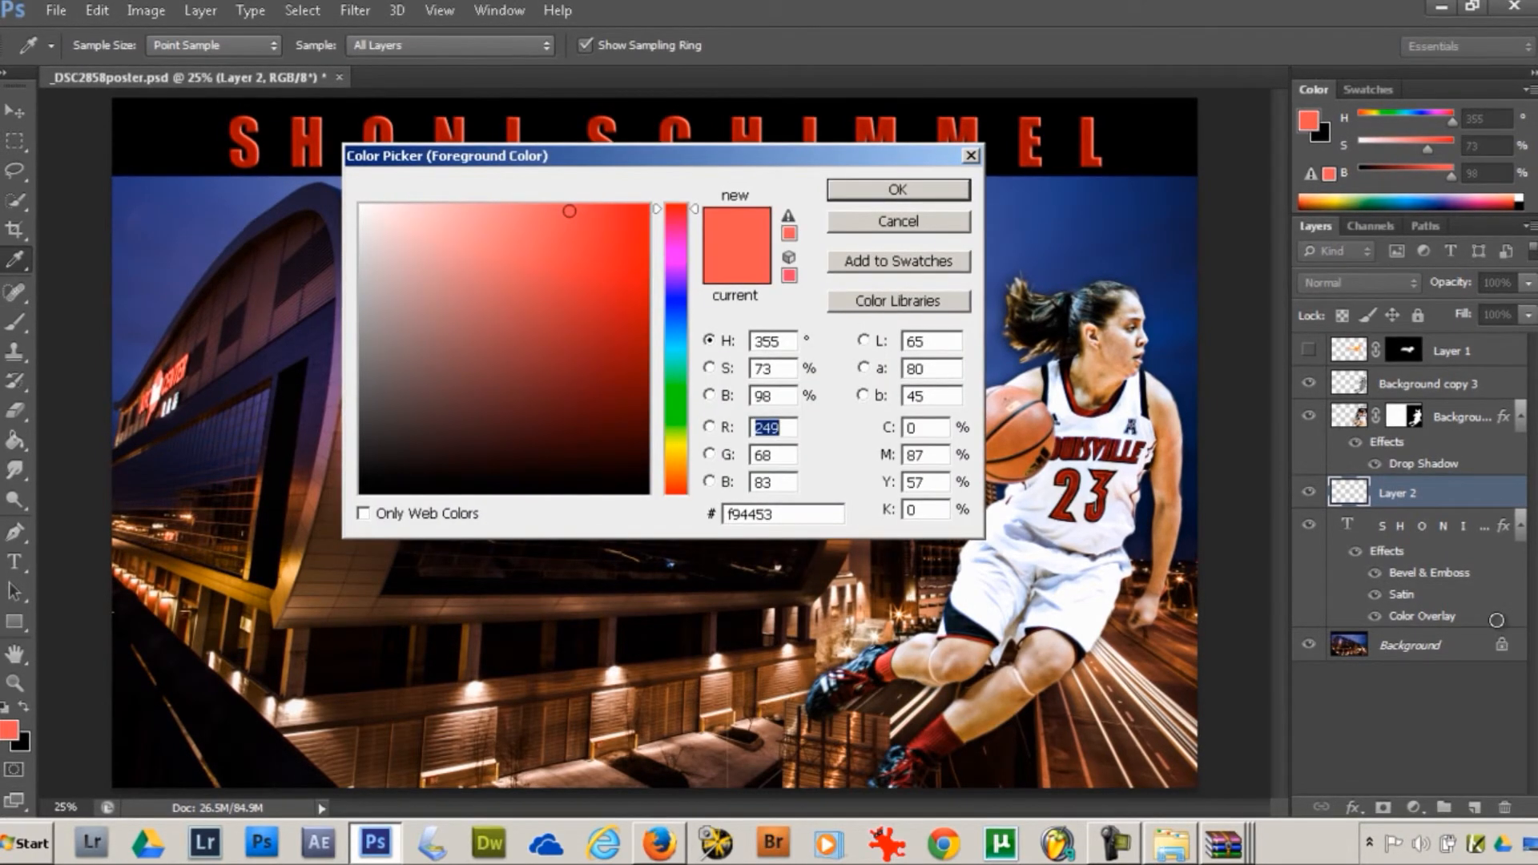
left_click(647, 214)
left_click(898, 190)
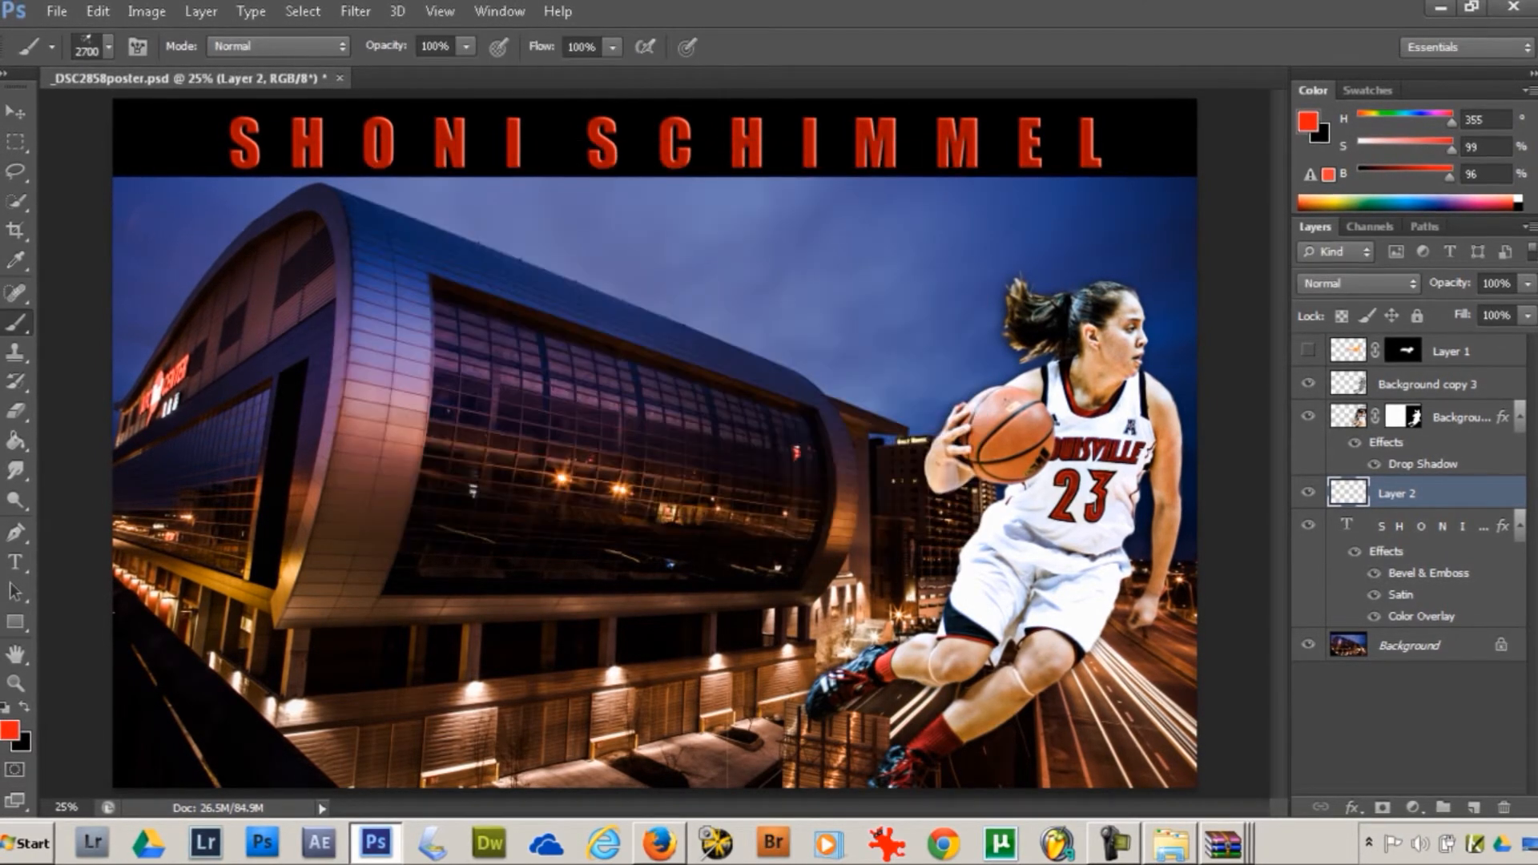
left_click(943, 482)
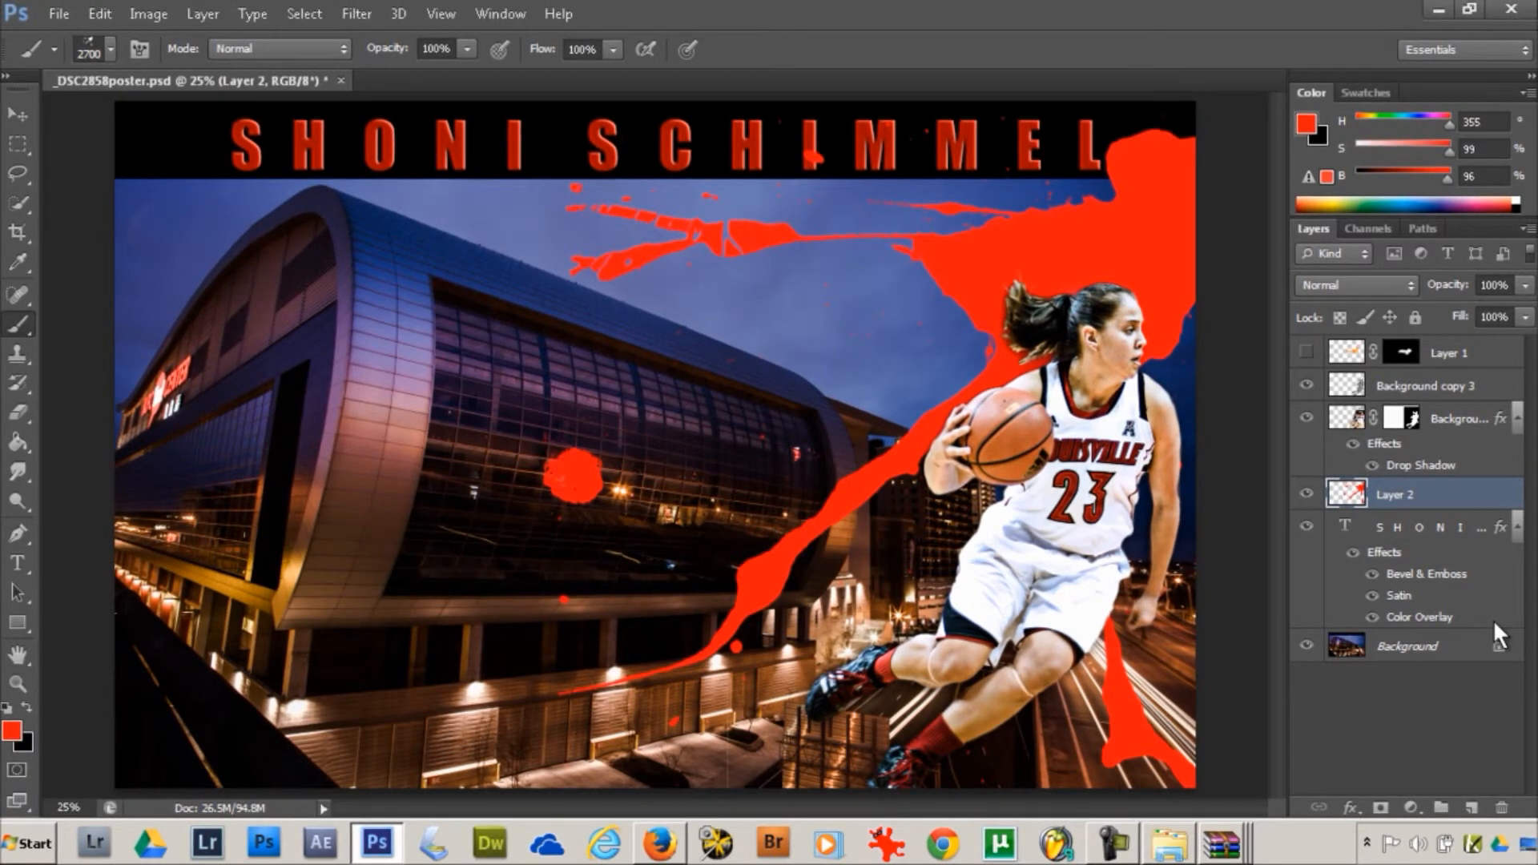
left_click(1114, 843)
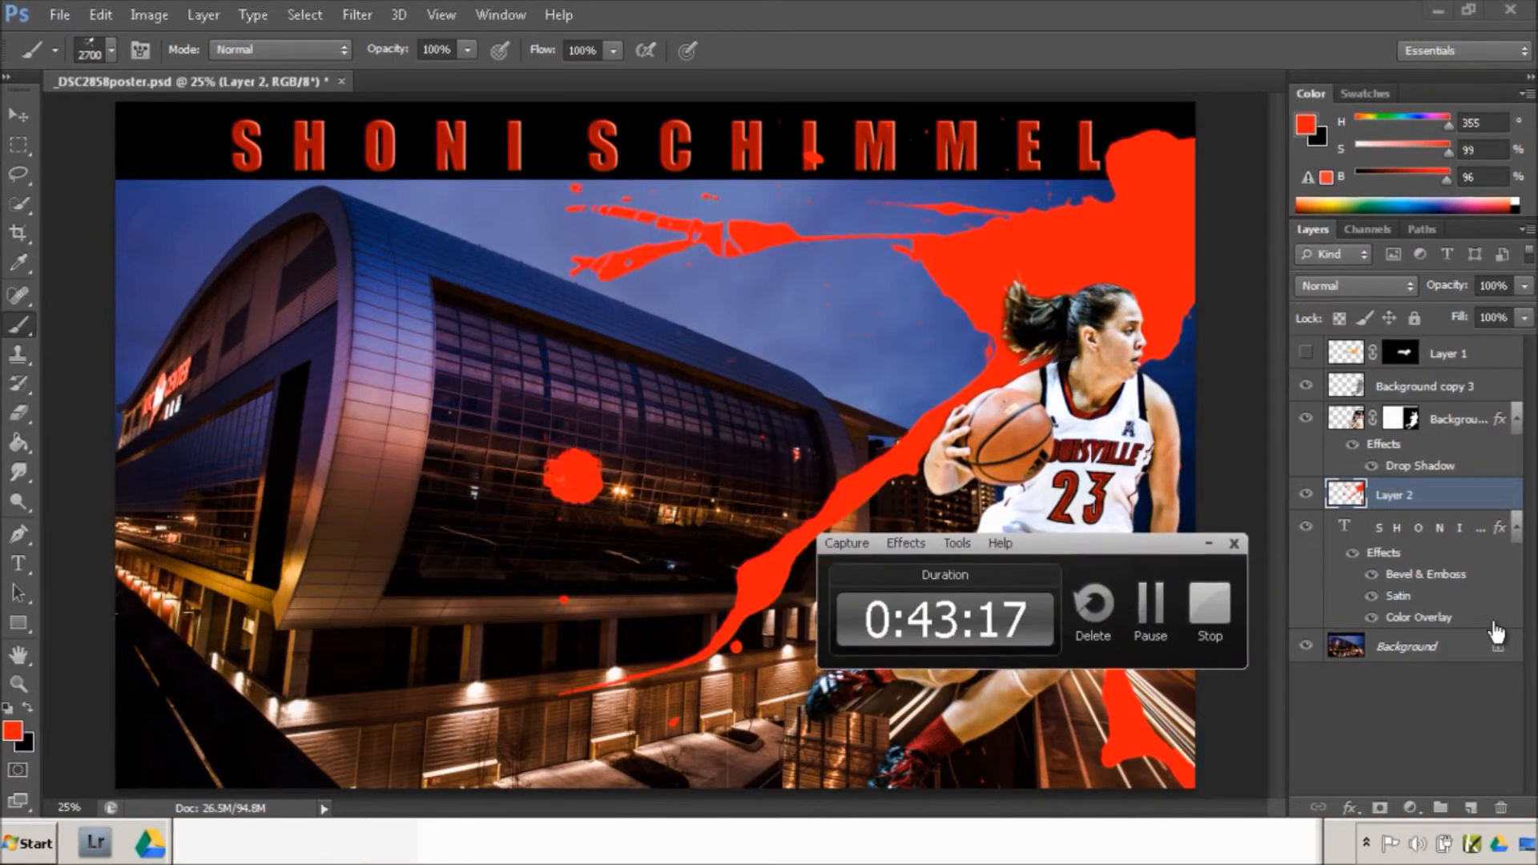